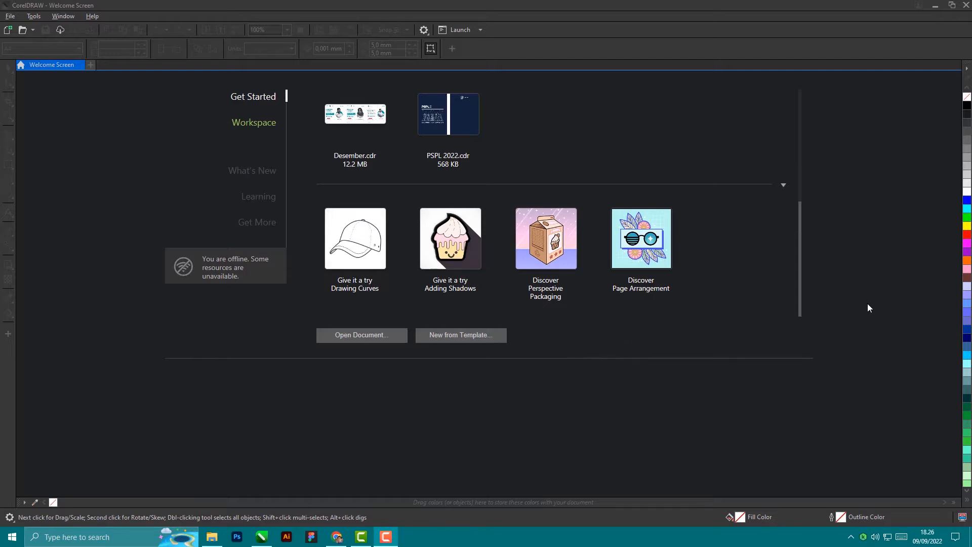
Step: Start a new 1080 × 1080 px, 300 dpi document and name it 'Feed Instagram'
click(357, 141)
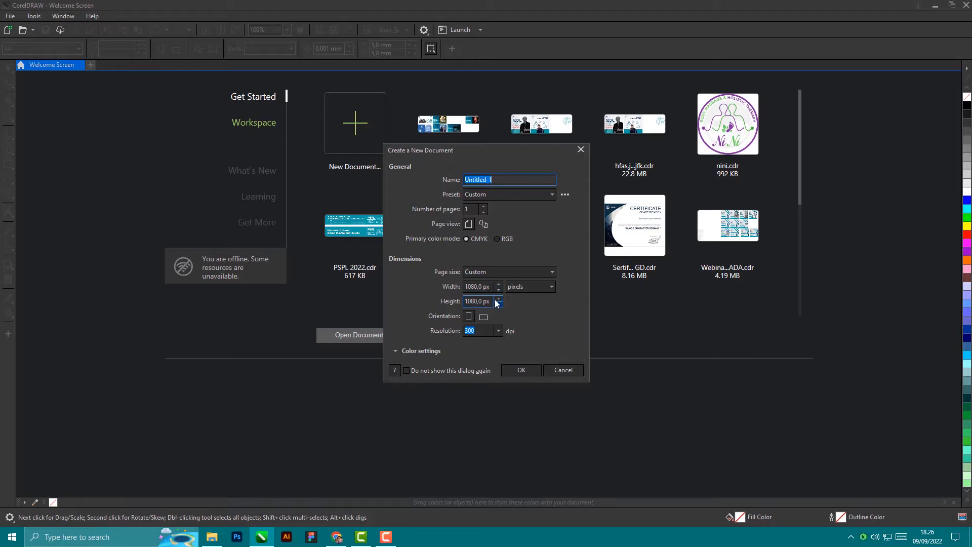
click(499, 332)
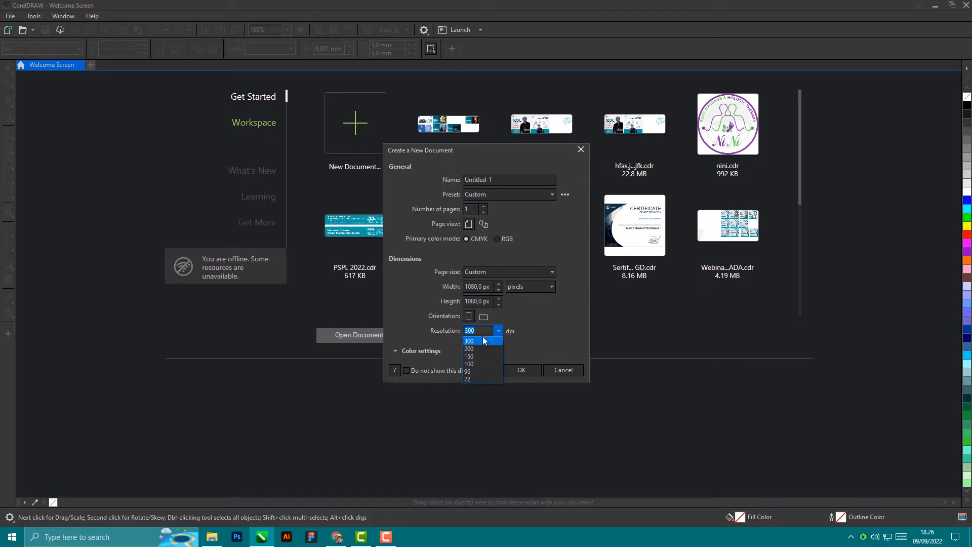
click(478, 341)
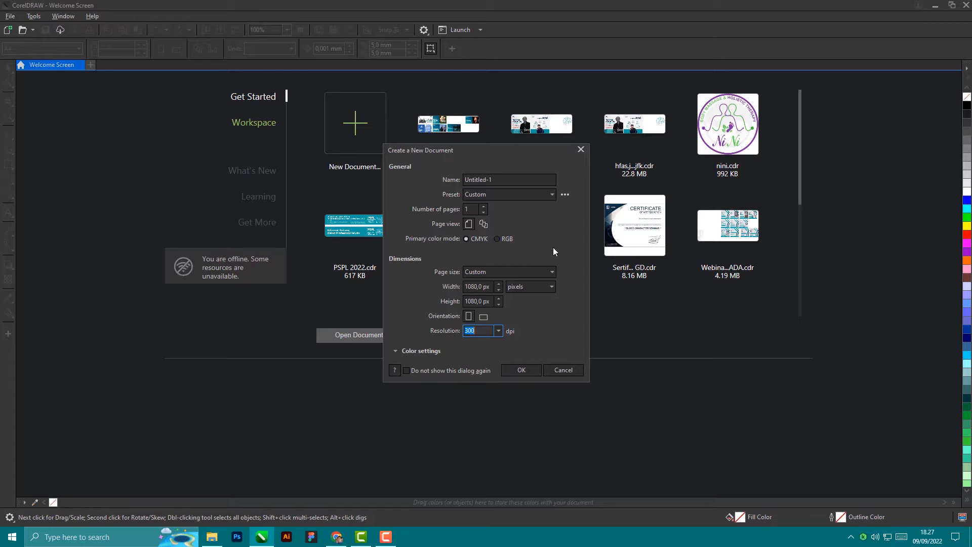
click(507, 179)
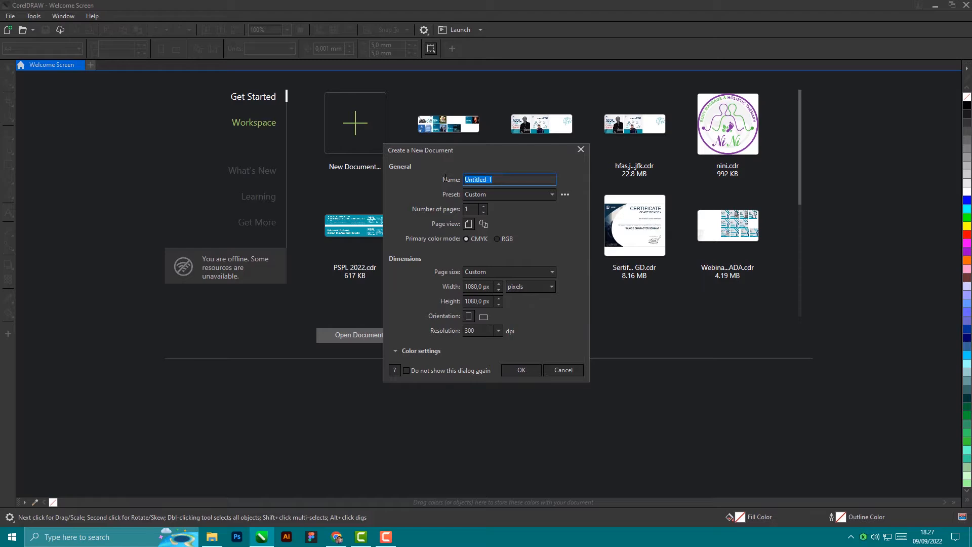
text(Feed )
text(Is)
text(nst)
text(agram)
Step: Create the document, then draw a trial rectangle beside the page and delete it
click(531, 371)
scroll(537, 324, down, 7)
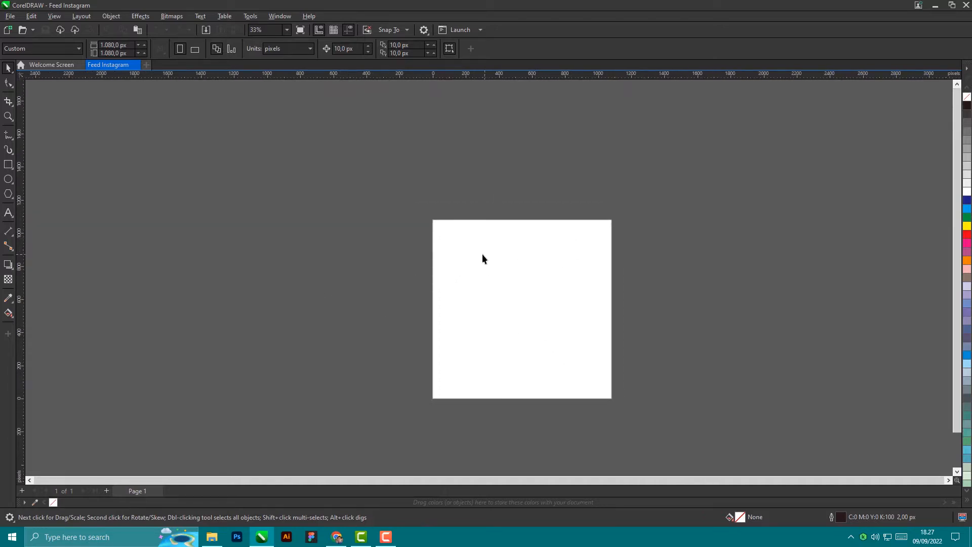
click(8, 165)
drag(86, 165, 271, 381)
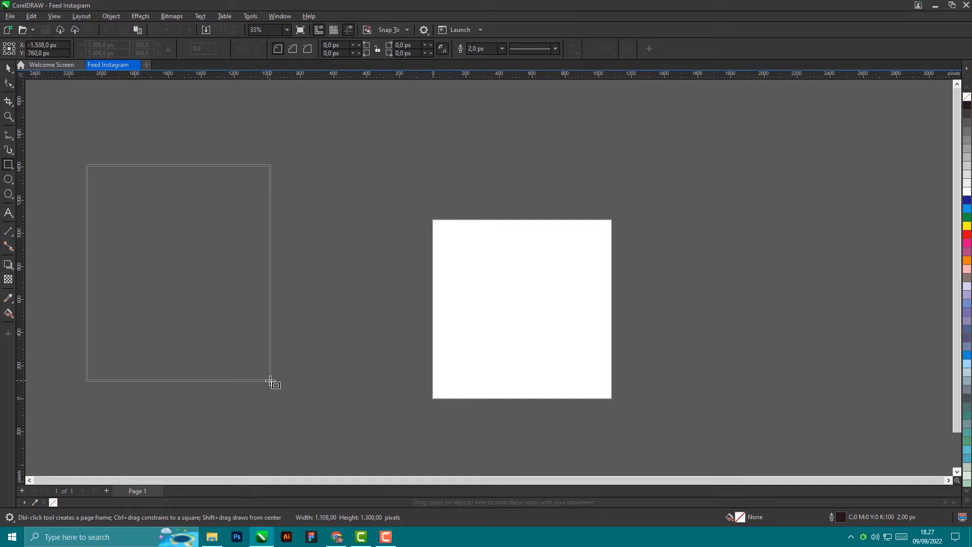
drag(270, 381, 298, 356)
key(Delete)
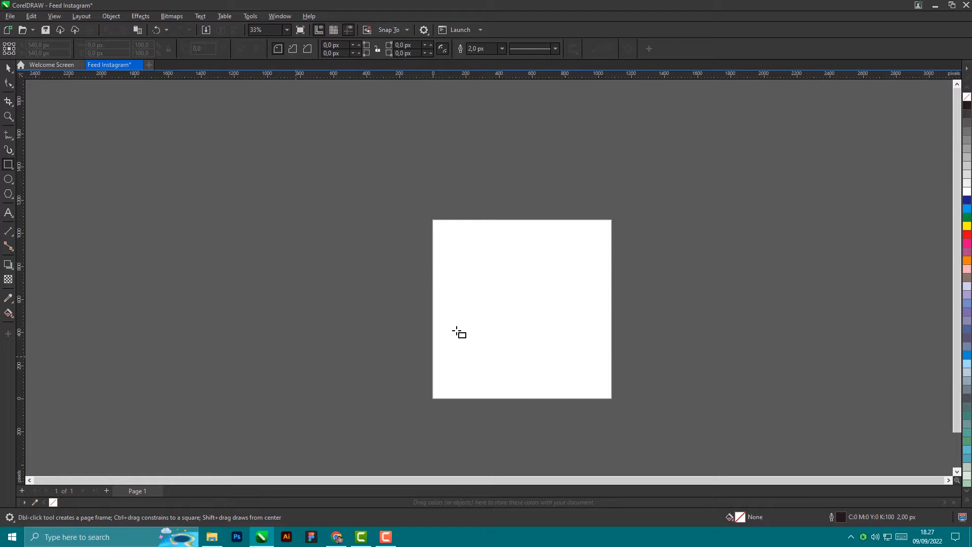
Step: Draw a second test rectangle on the canvas and delete it
click(8, 67)
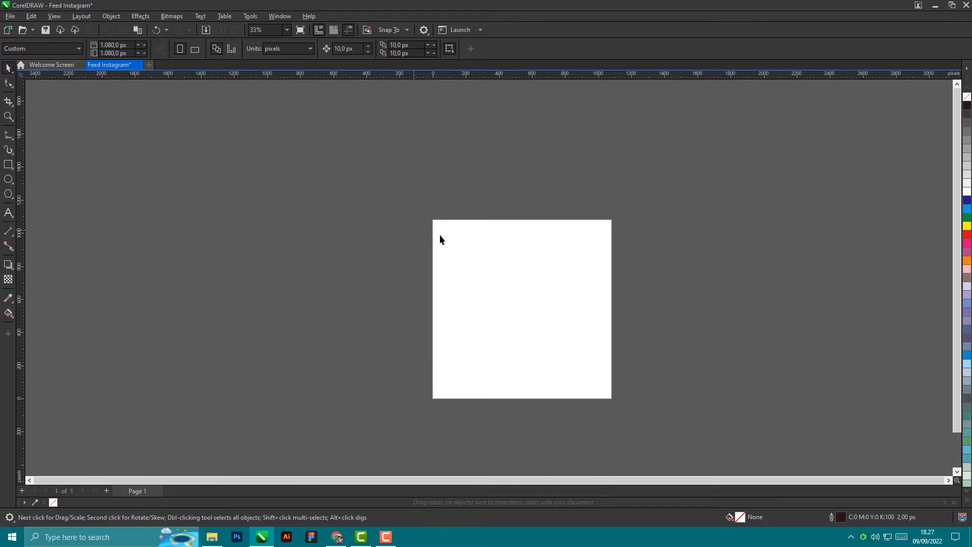
click(101, 45)
click(8, 164)
drag(116, 168, 291, 334)
key(Delete)
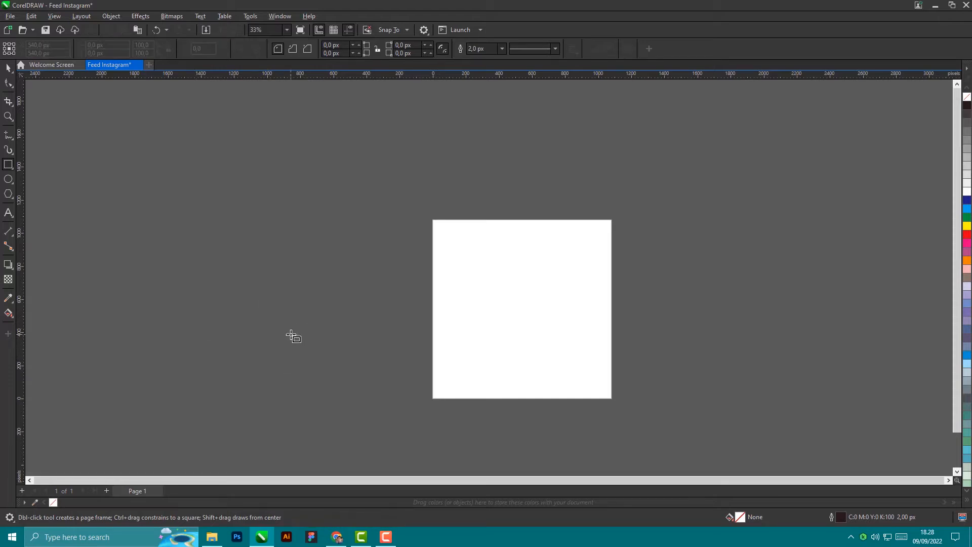
Step: Add a page-sized rectangle, move it beside the page and try a magenta fill
double_click(10, 167)
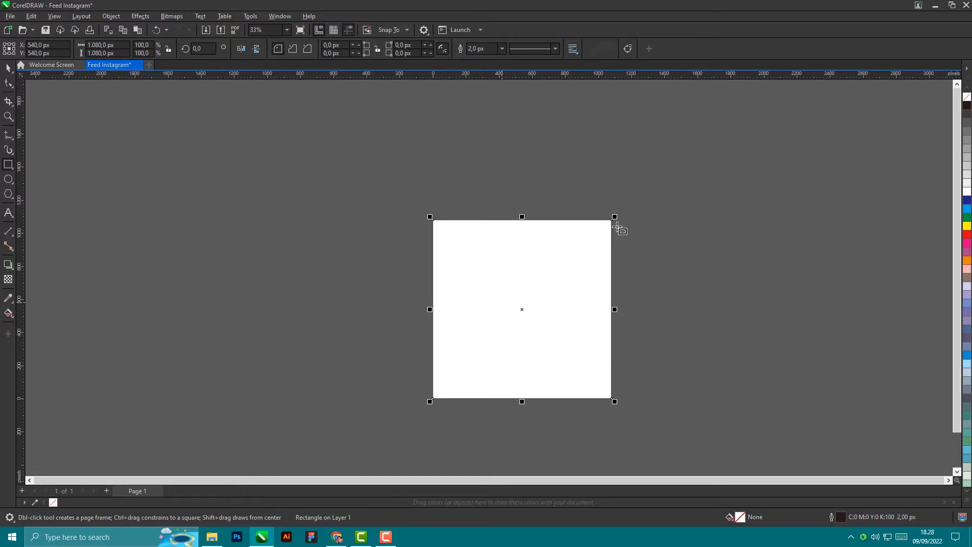
click(8, 68)
drag(513, 314, 312, 309)
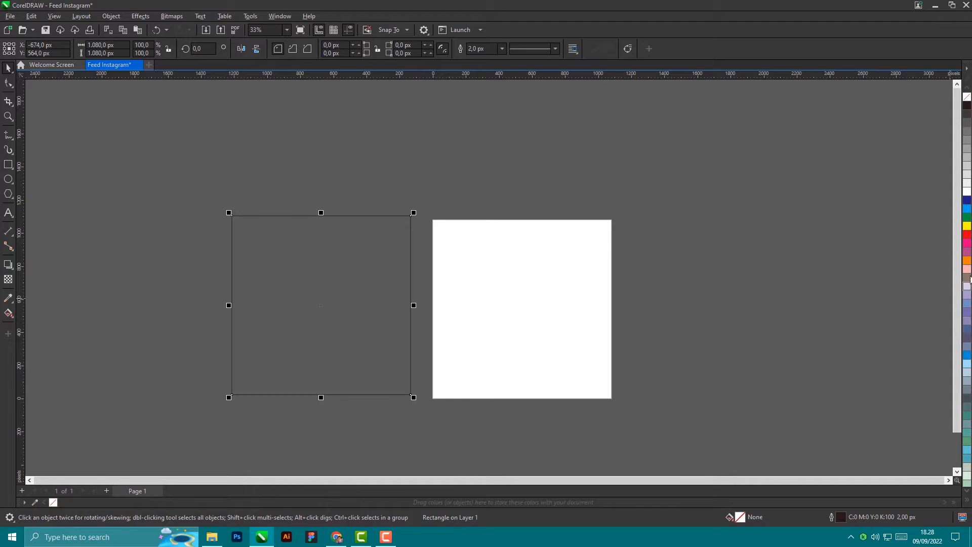
click(968, 246)
scroll(334, 215, up, 5)
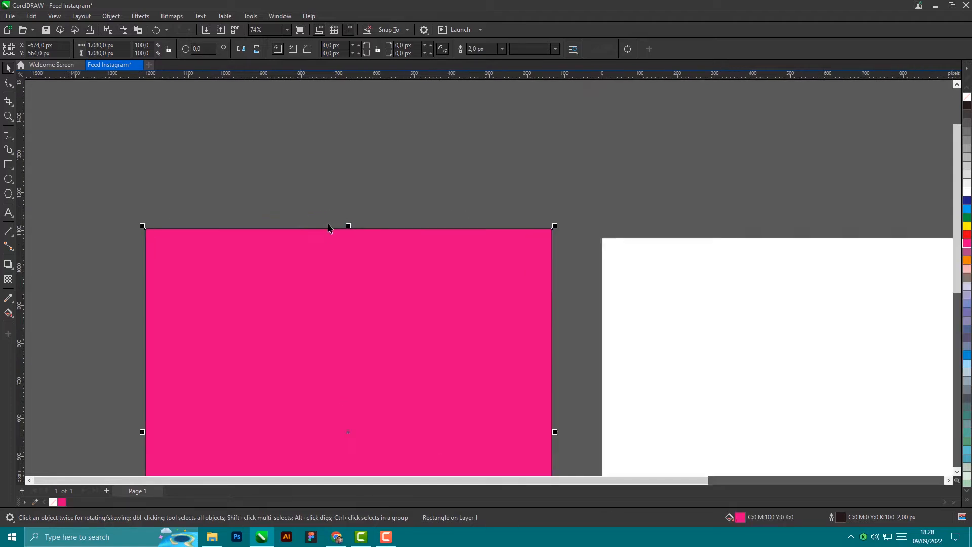
scroll(350, 243, up, 1)
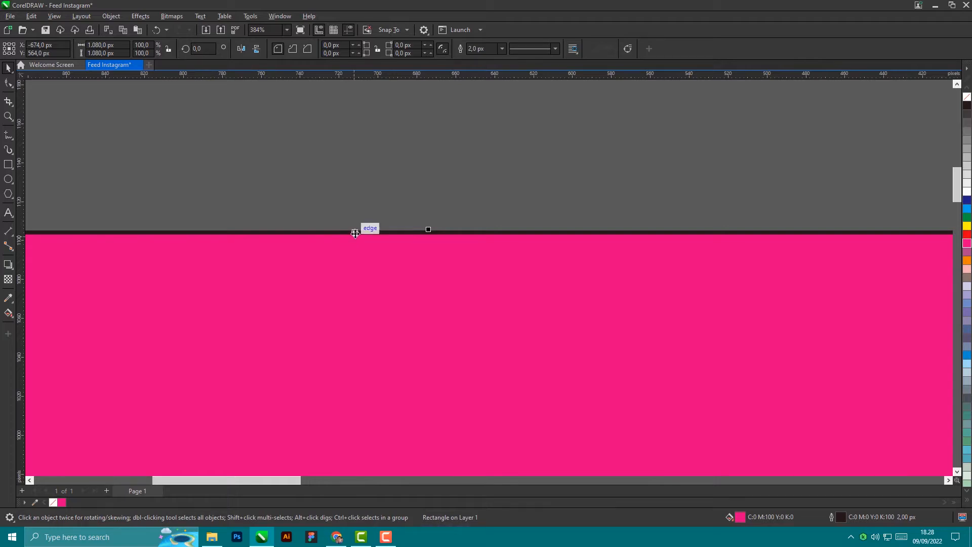
scroll(354, 234, down, 2)
scroll(356, 233, down, 5)
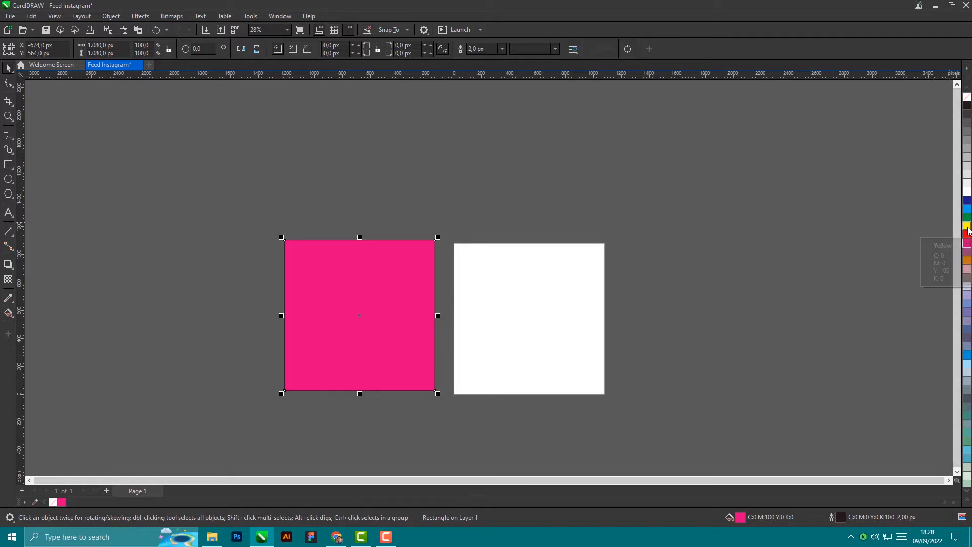
Step: Try a yellow outline on the rectangle, then undo the colour change
right_click(967, 229)
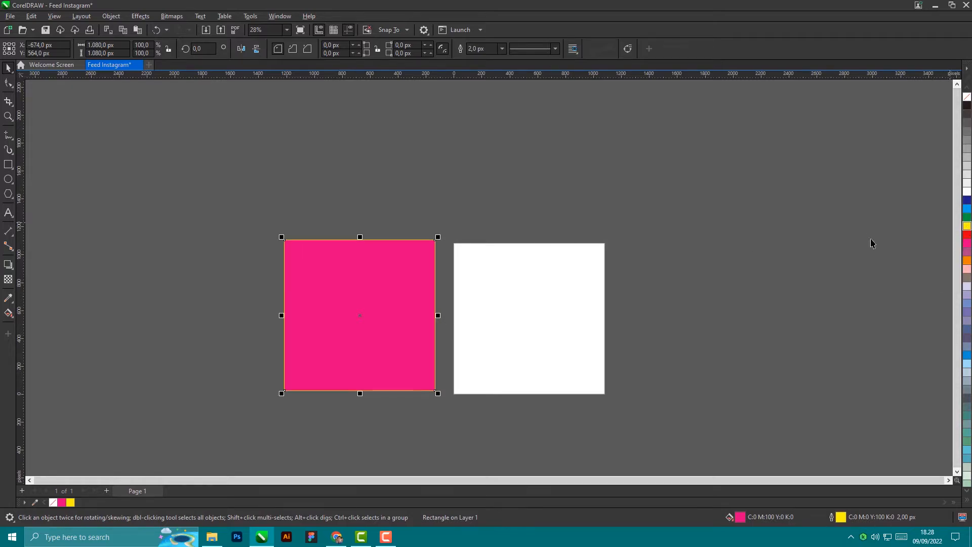
scroll(360, 239, up, 5)
scroll(367, 270, up, 6)
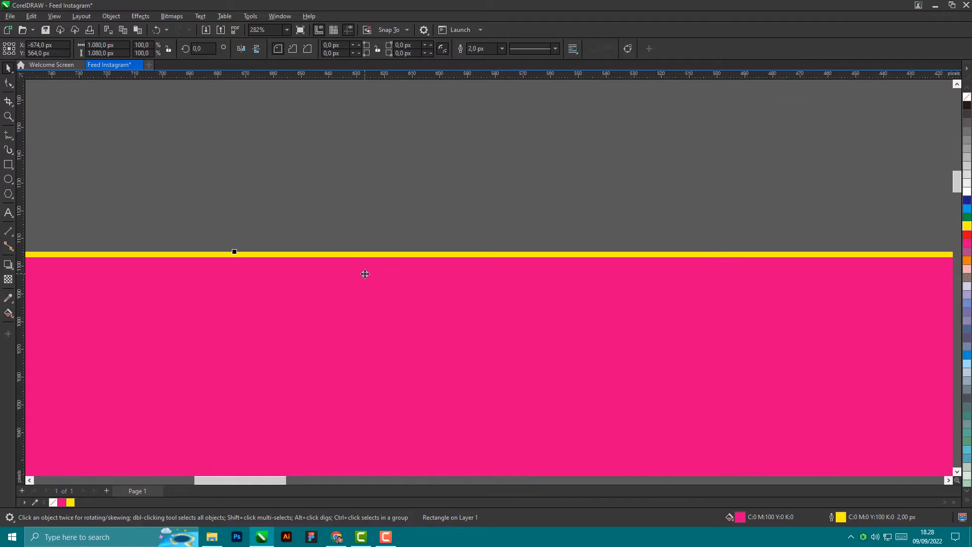
scroll(370, 272, down, 8)
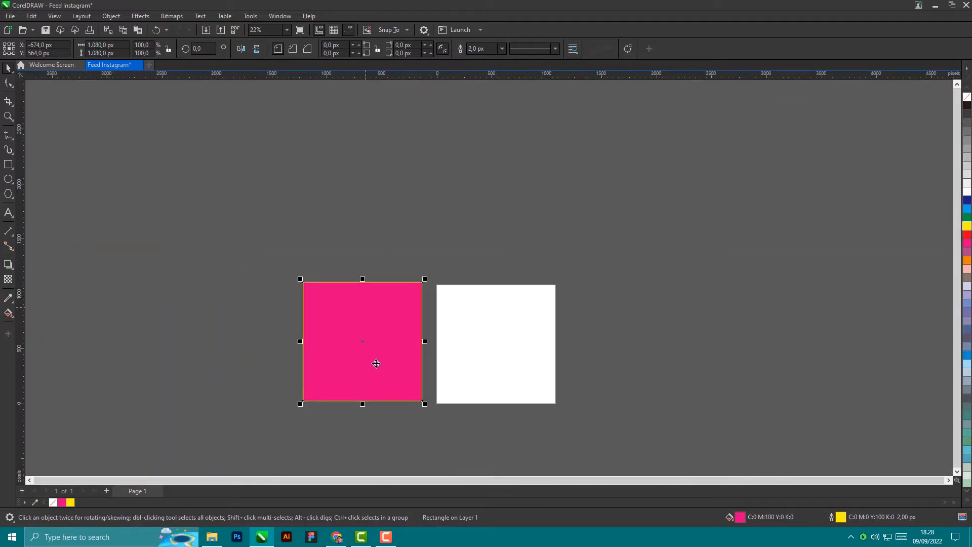
scroll(380, 386, up, 1)
key(ctrl+z)
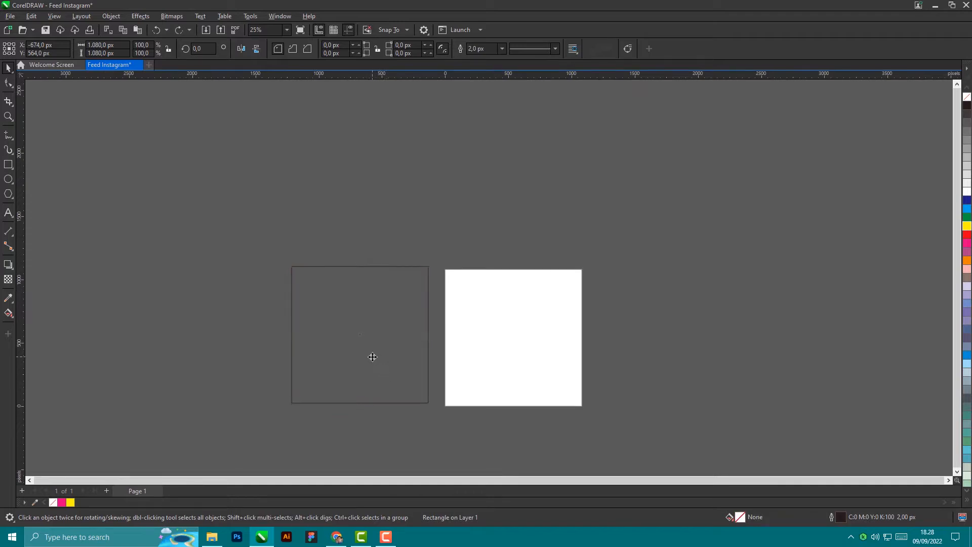
Step: Centre the rectangle on the page at 540, 540 px with P and reselect it
drag(373, 356, 379, 360)
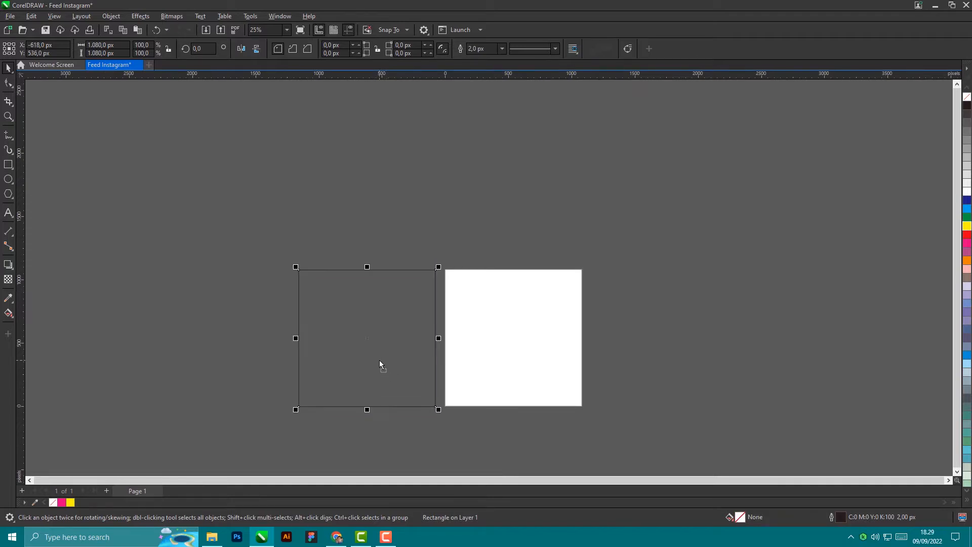
key(p)
click(697, 346)
scroll(568, 329, up, 1)
scroll(566, 332, up, 4)
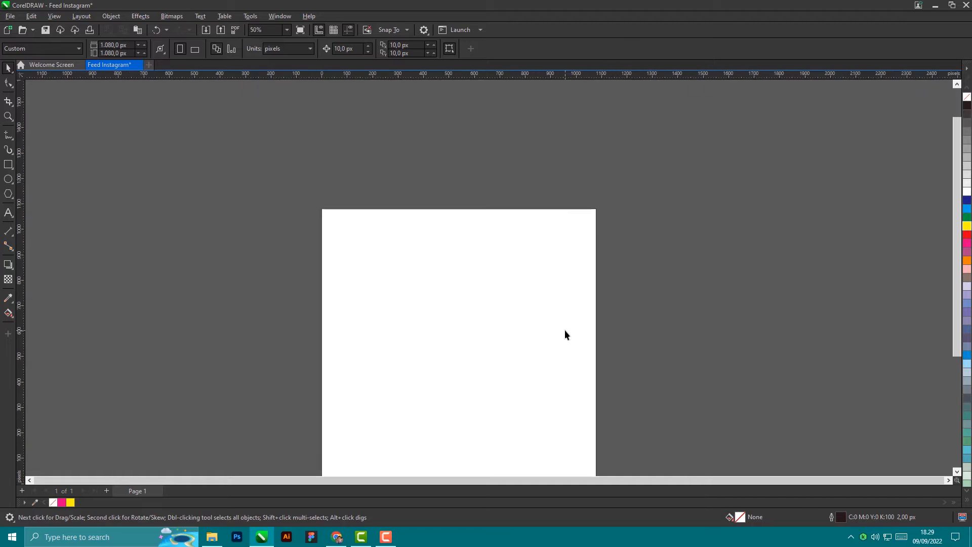
scroll(583, 293, down, 3)
scroll(588, 307, down, 1)
click(554, 324)
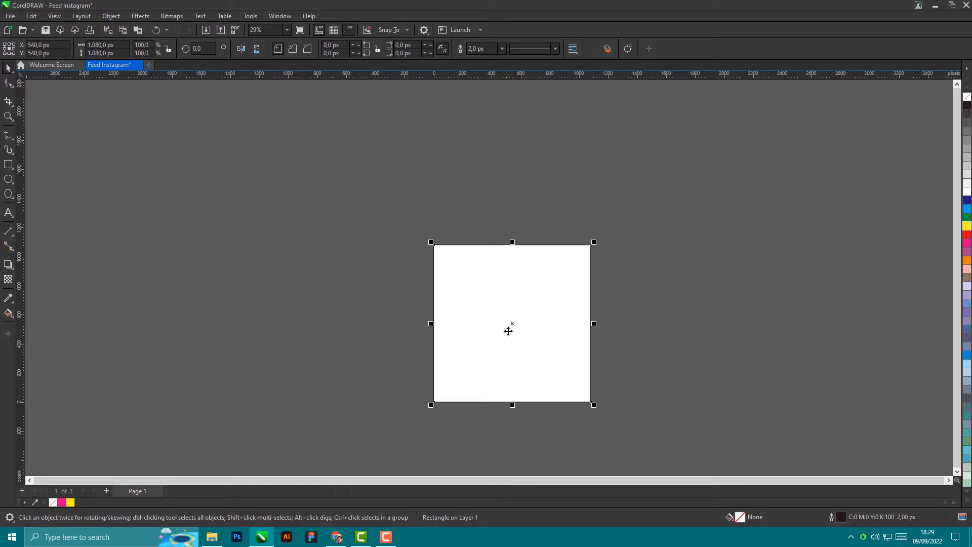
Step: Move the rectangle right of the page and resize it to 960 × 960 px
drag(509, 329, 729, 322)
scroll(729, 322, up, 2)
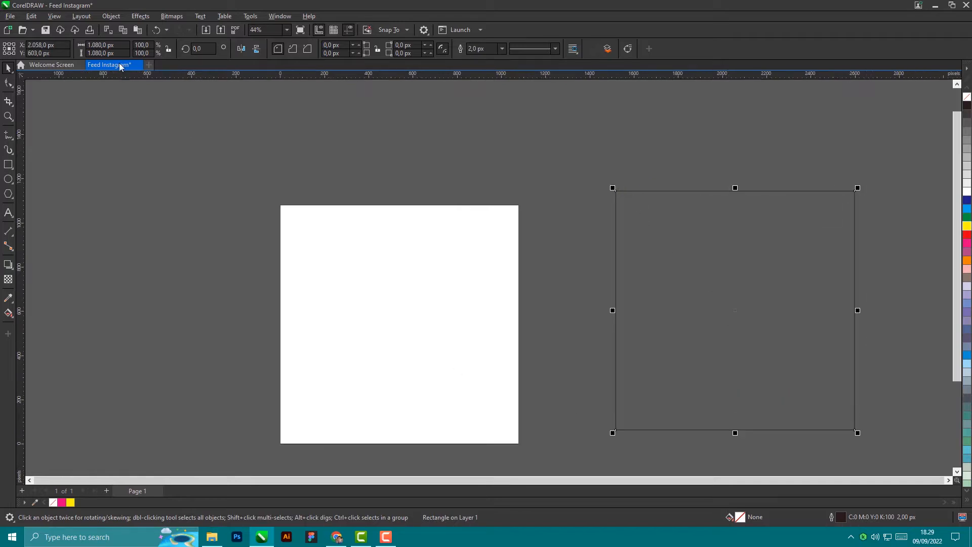
click(104, 45)
double_click(104, 46)
text(96)
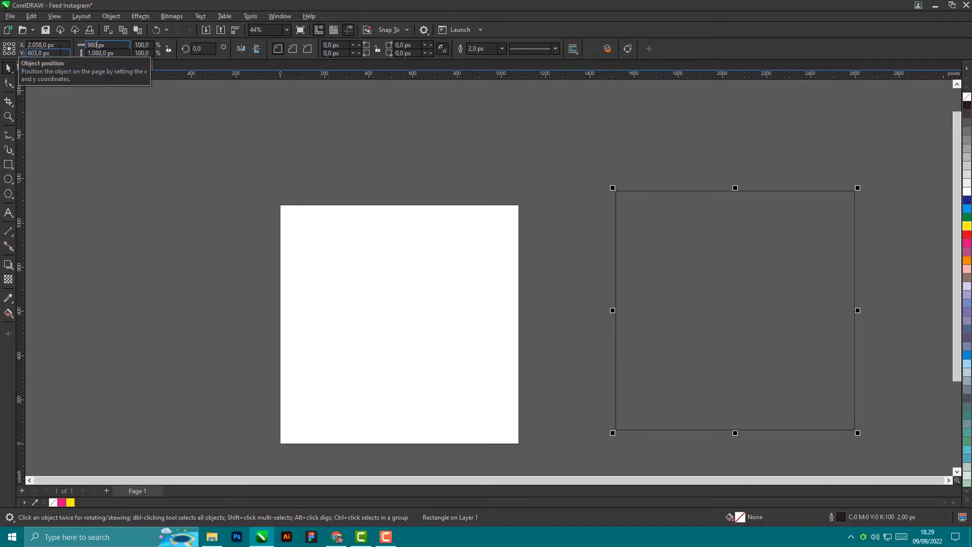
key(Tab)
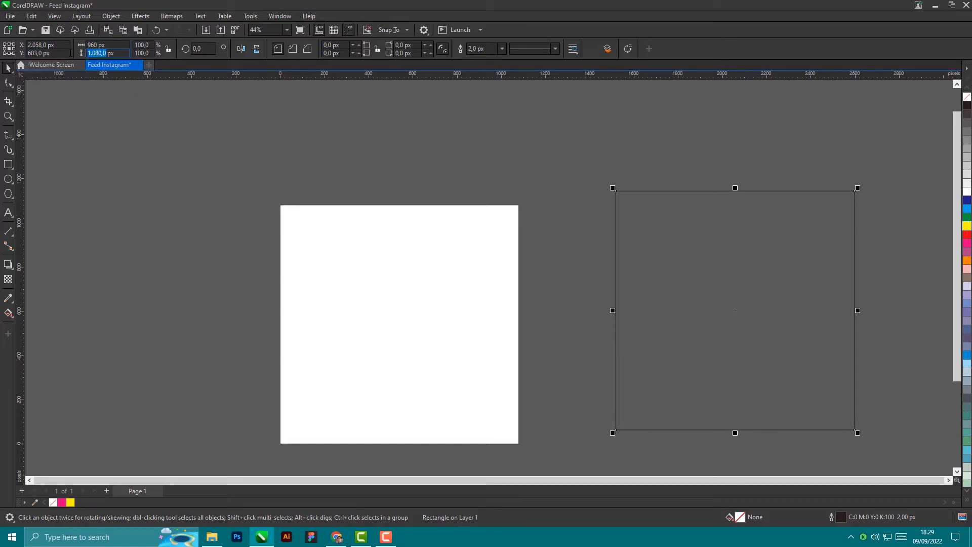
text(96)
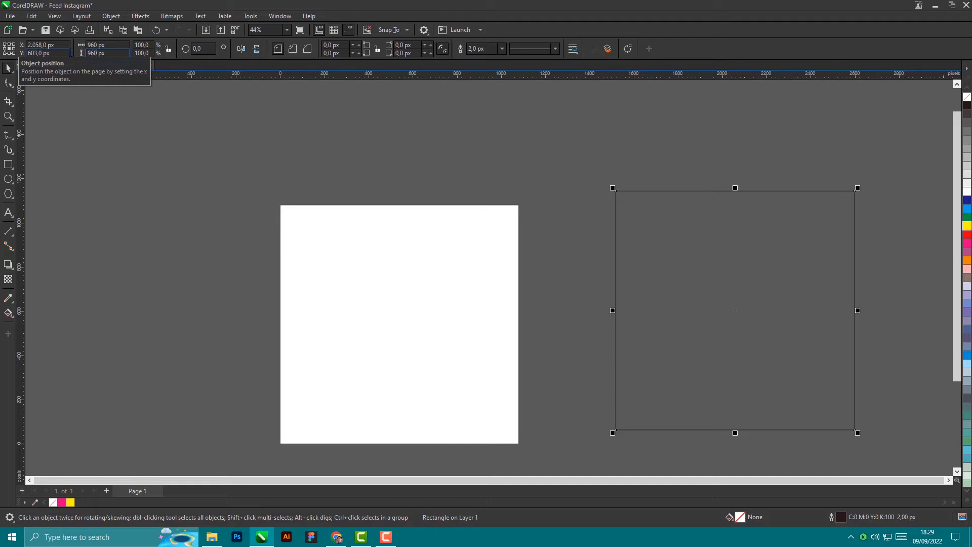
key(Return)
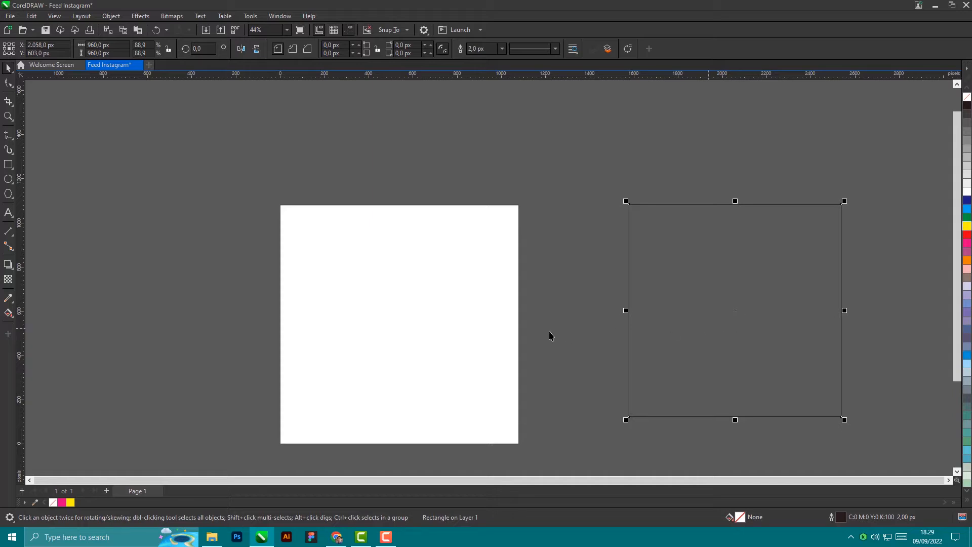
Step: Select it with the white square and align their centres using C and E
drag(729, 338, 748, 321)
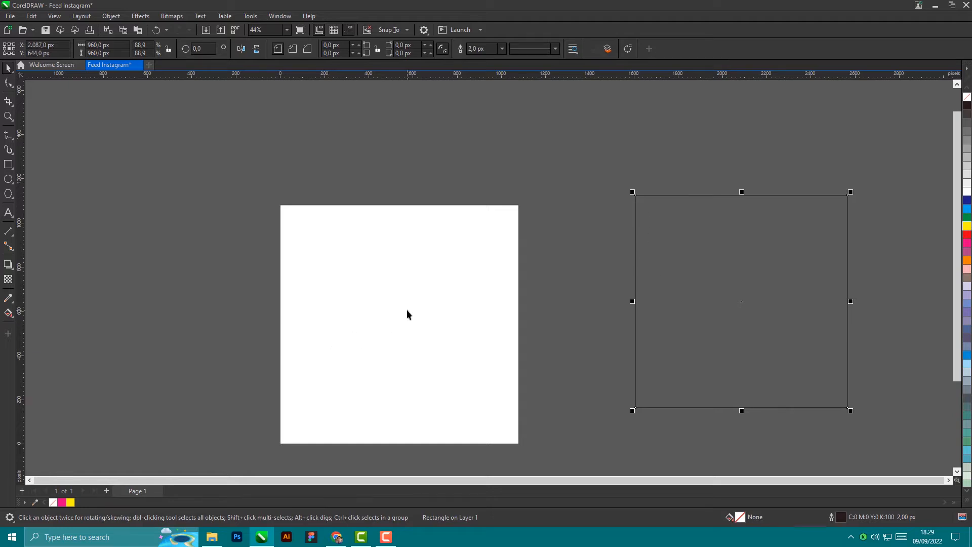
drag(728, 253, 725, 276)
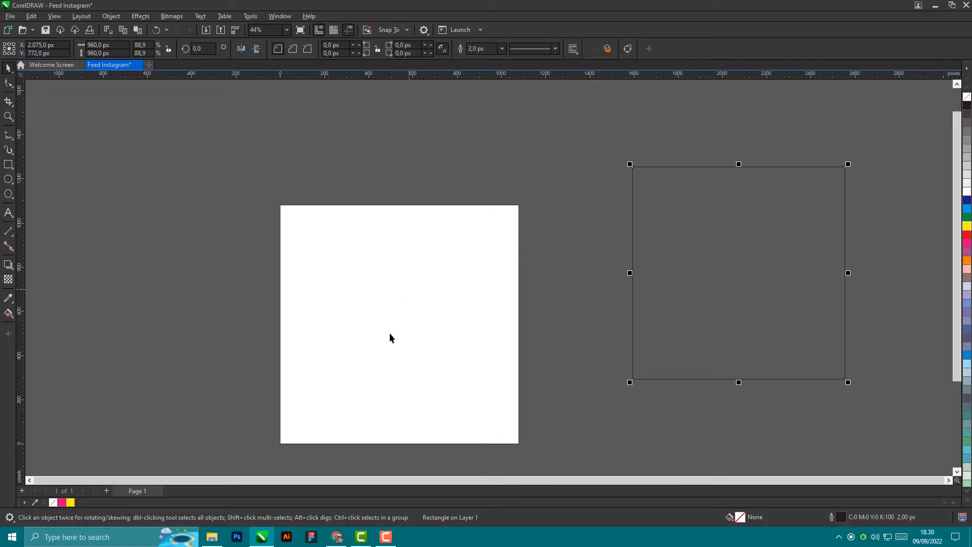
shift+click(400, 309)
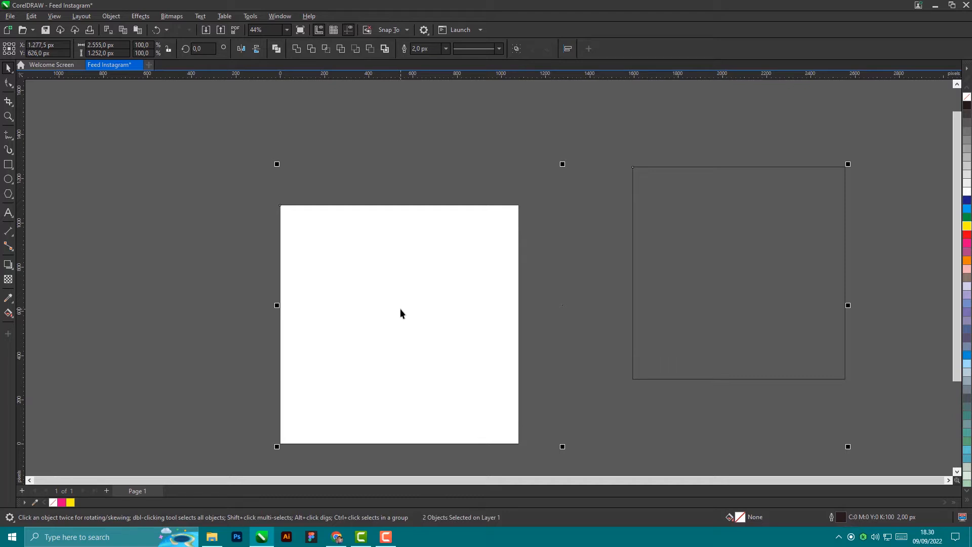
key(c)
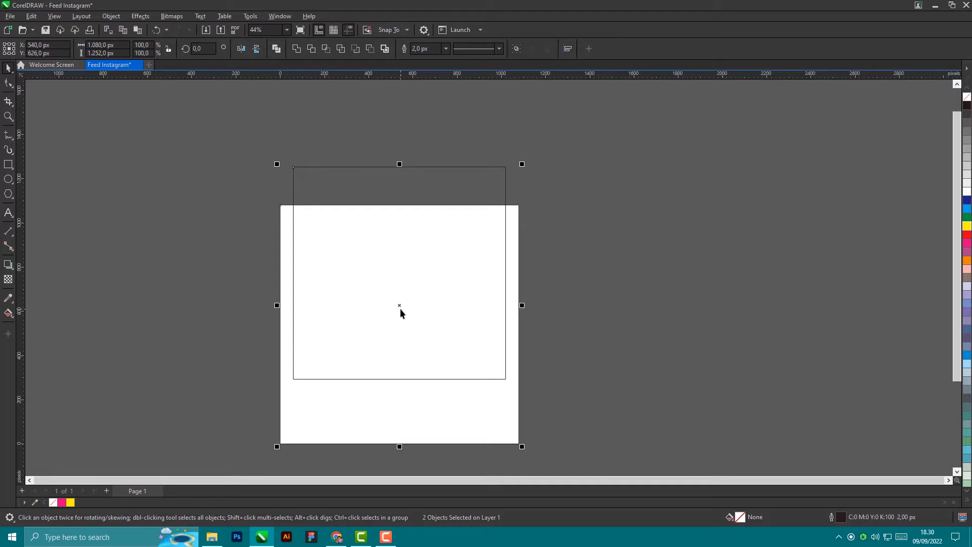
key(e)
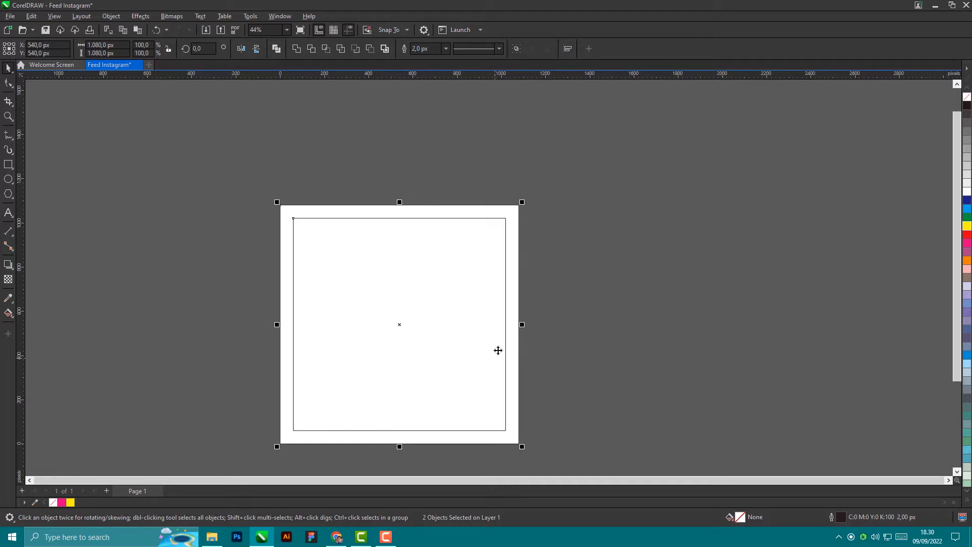
click(631, 309)
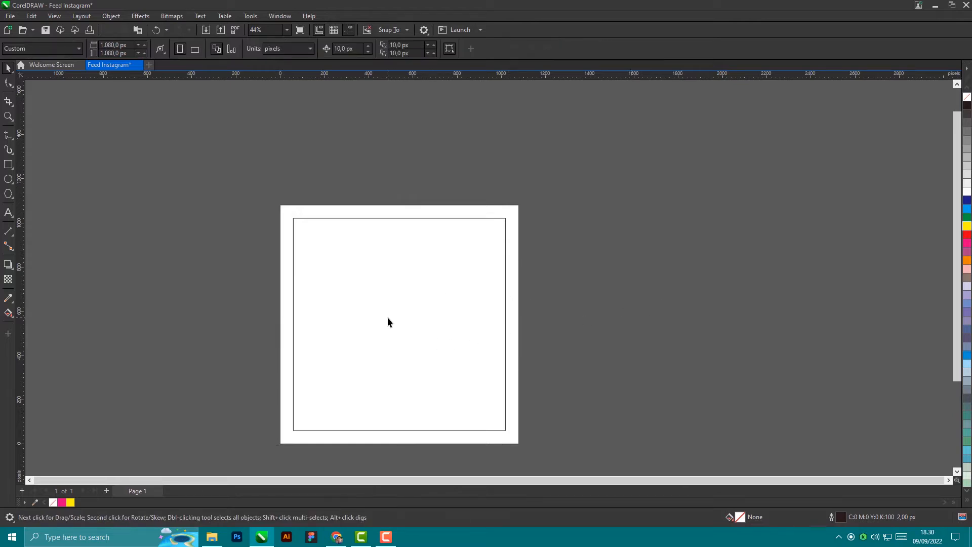
scroll(393, 315, up, 1)
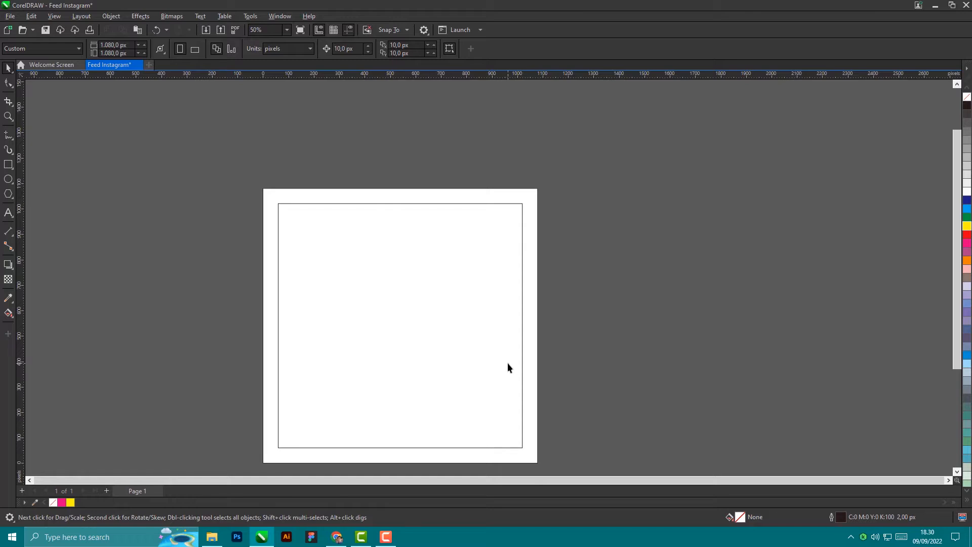
scroll(301, 211, up, 3)
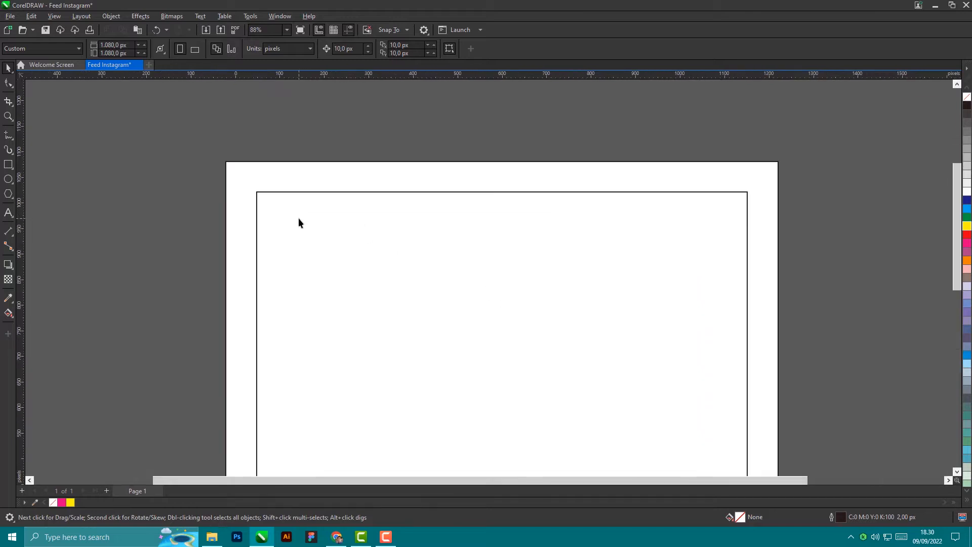
scroll(343, 220, down, 3)
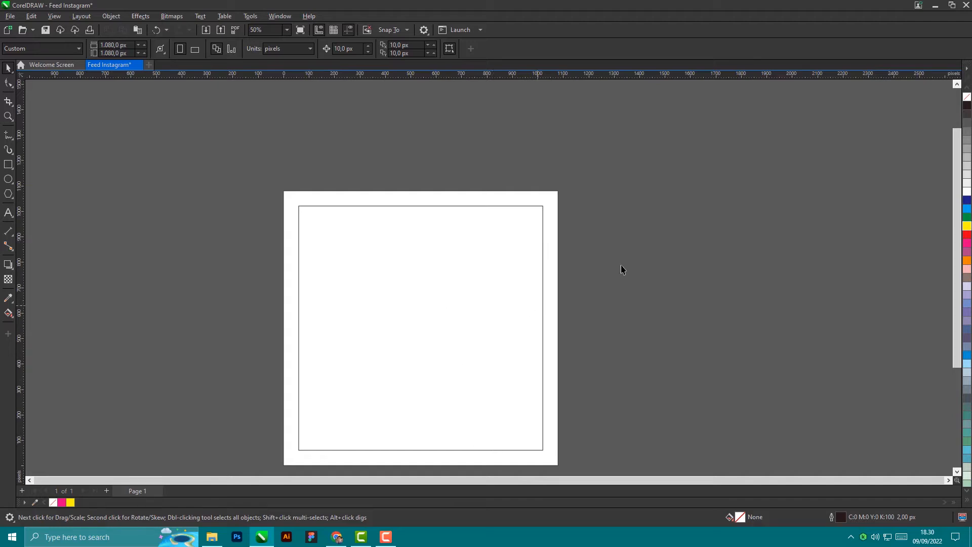
scroll(682, 203, down, 2)
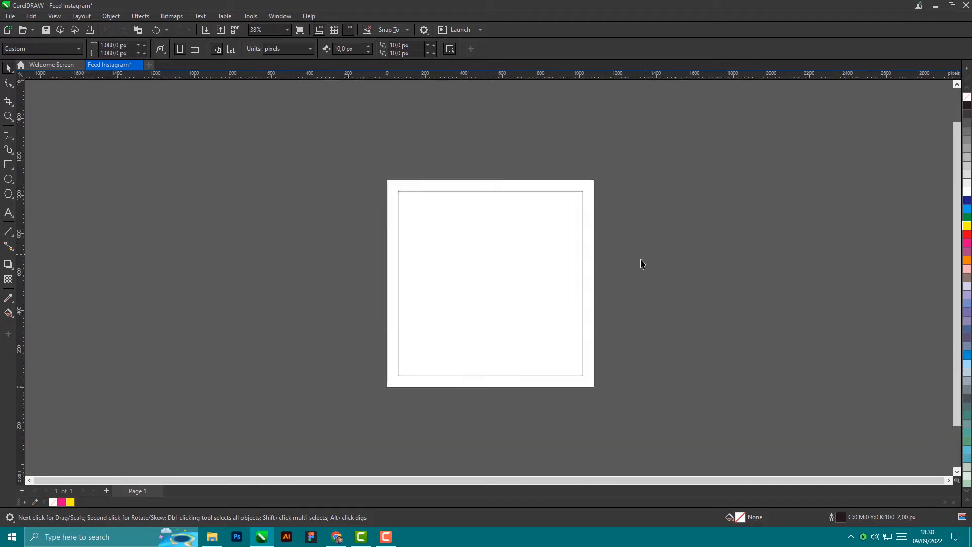
scroll(628, 266, up, 2)
scroll(588, 253, down, 2)
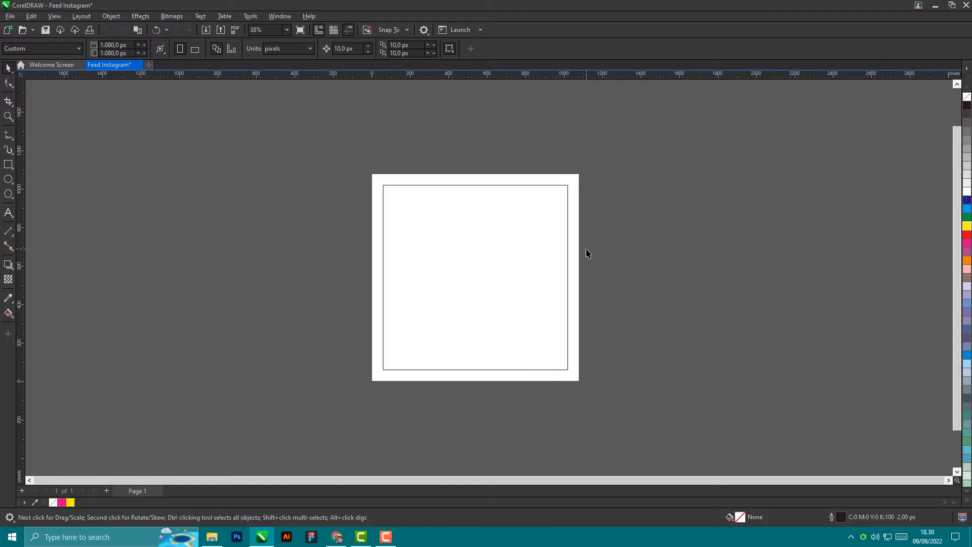
scroll(588, 254, up, 2)
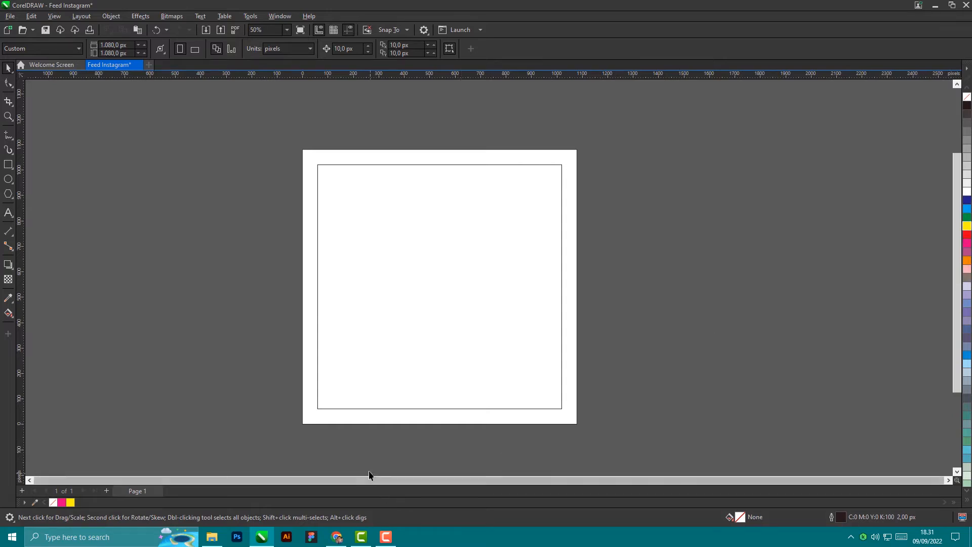
Step: Search Google for 'colorhunt' and open the Color Hunt website
click(340, 537)
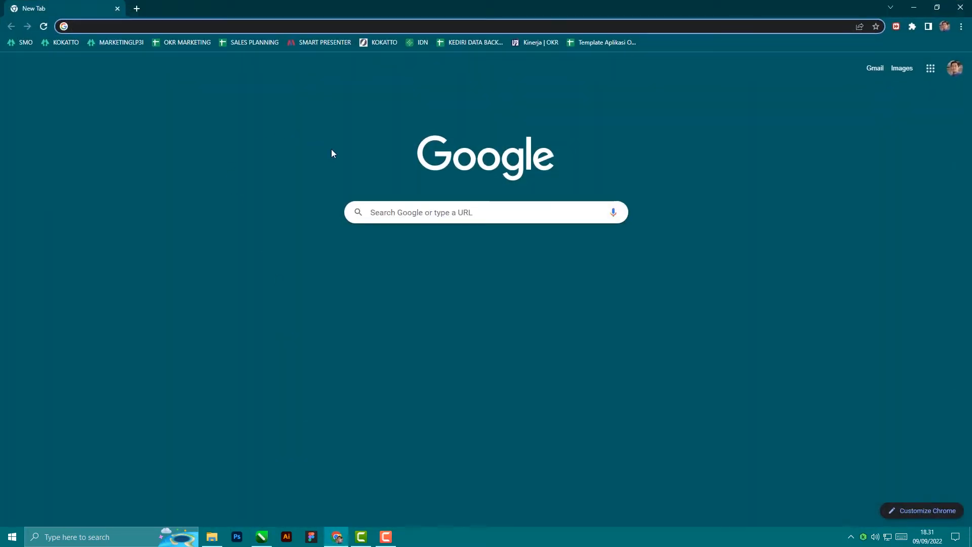
click(386, 215)
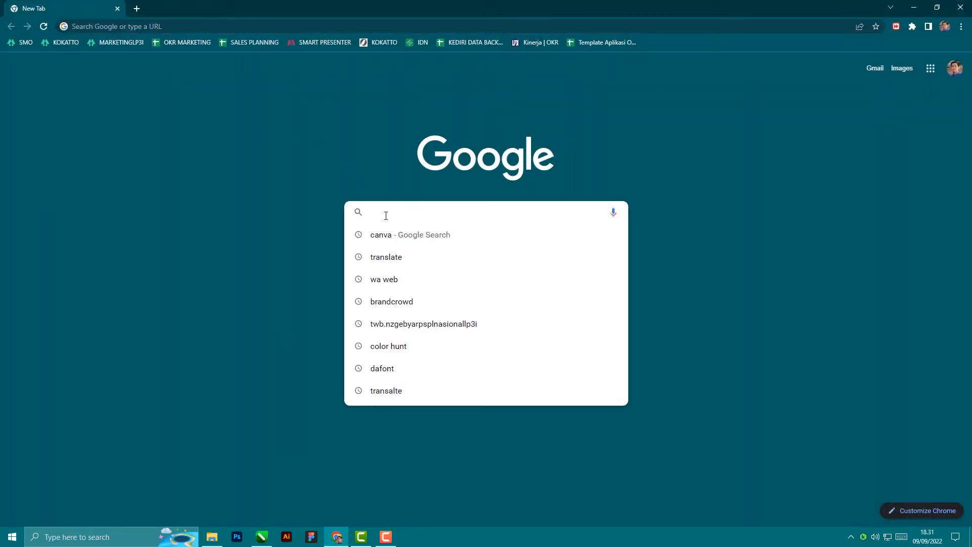
text(colorhunt)
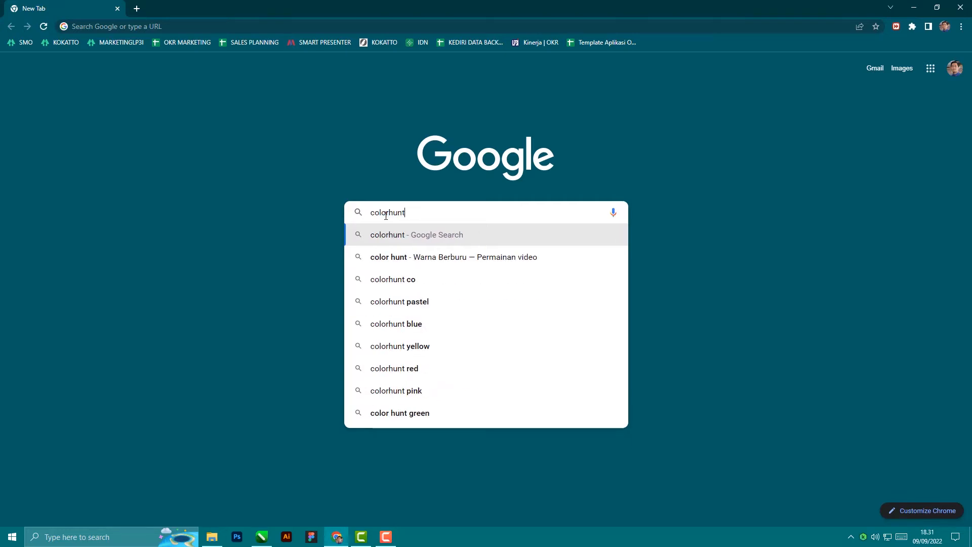
key(Return)
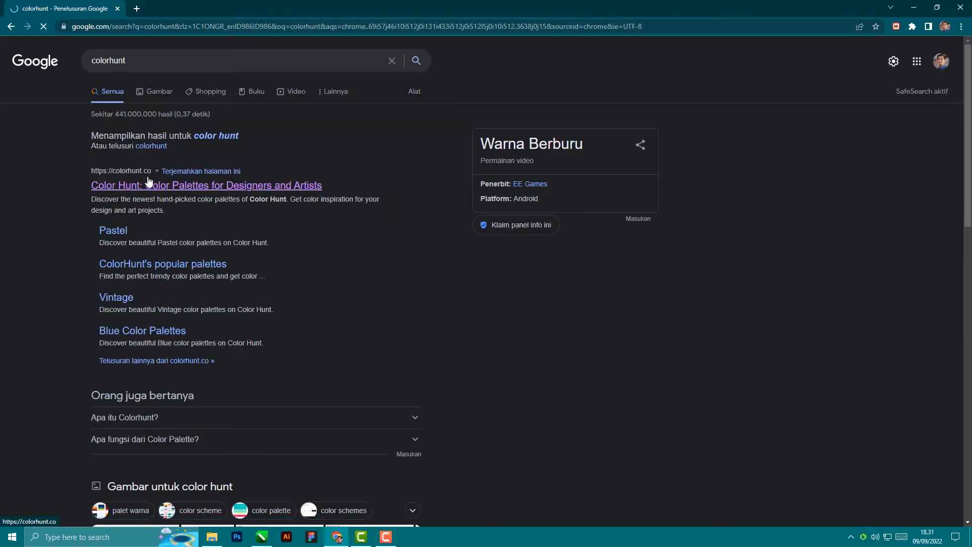
click(144, 187)
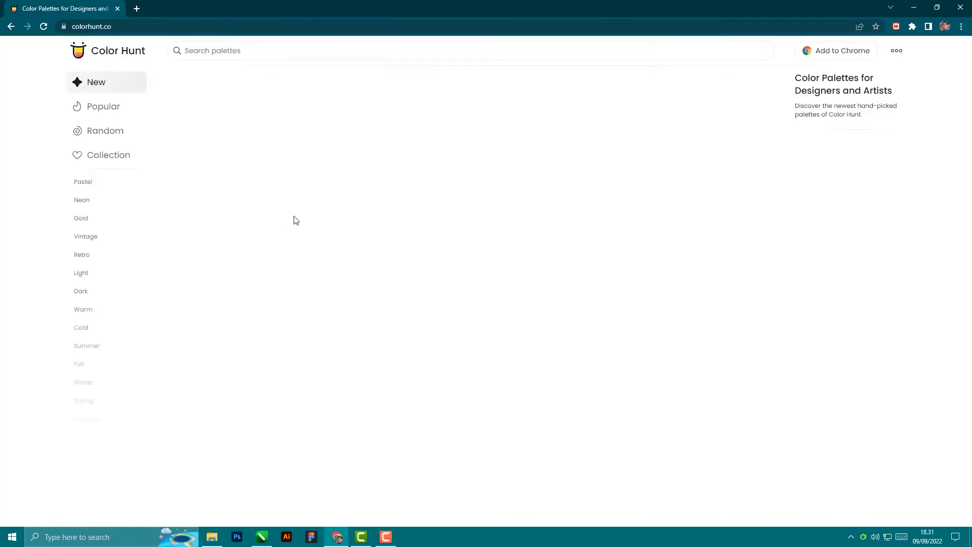
scroll(569, 335, down, 3)
scroll(570, 334, down, 8)
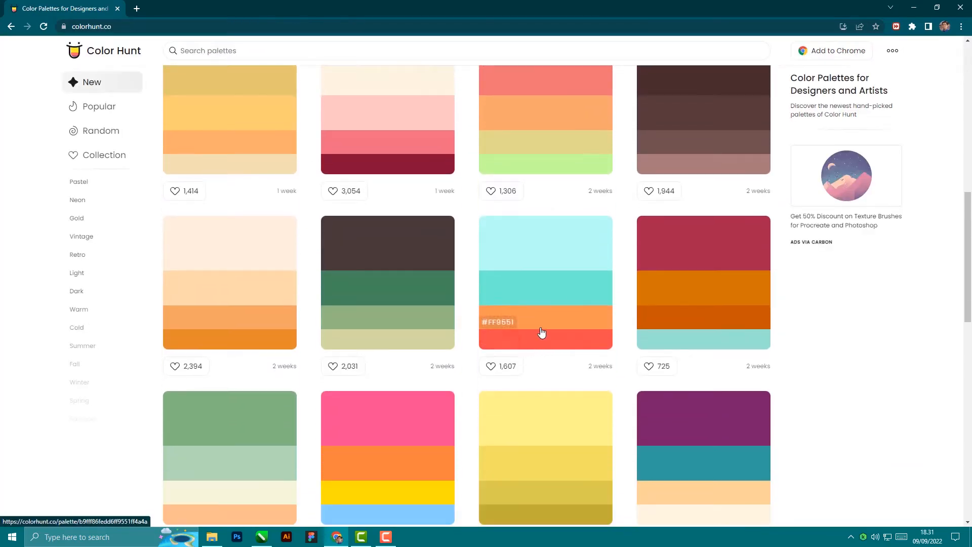
scroll(535, 353, up, 8)
scroll(541, 329, down, 4)
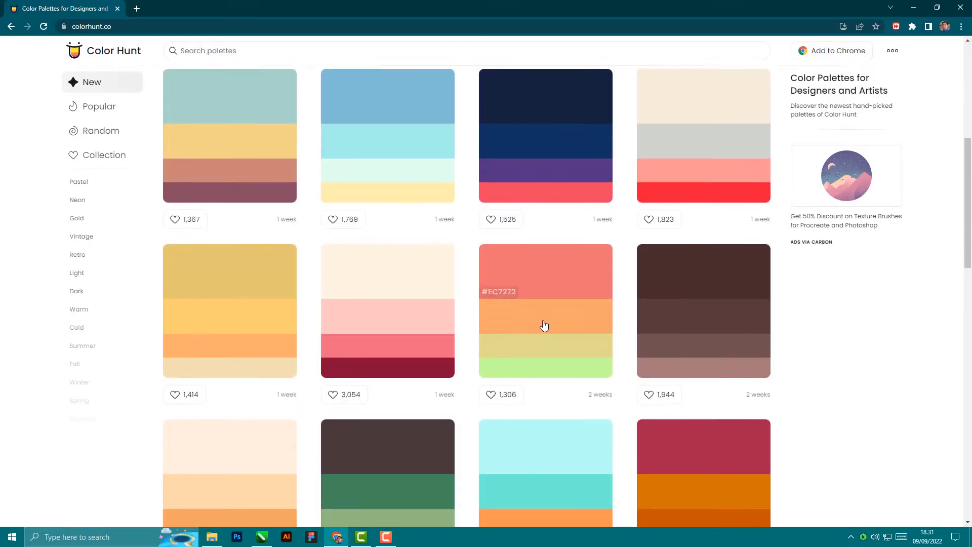
scroll(543, 326, down, 4)
scroll(545, 321, down, 2)
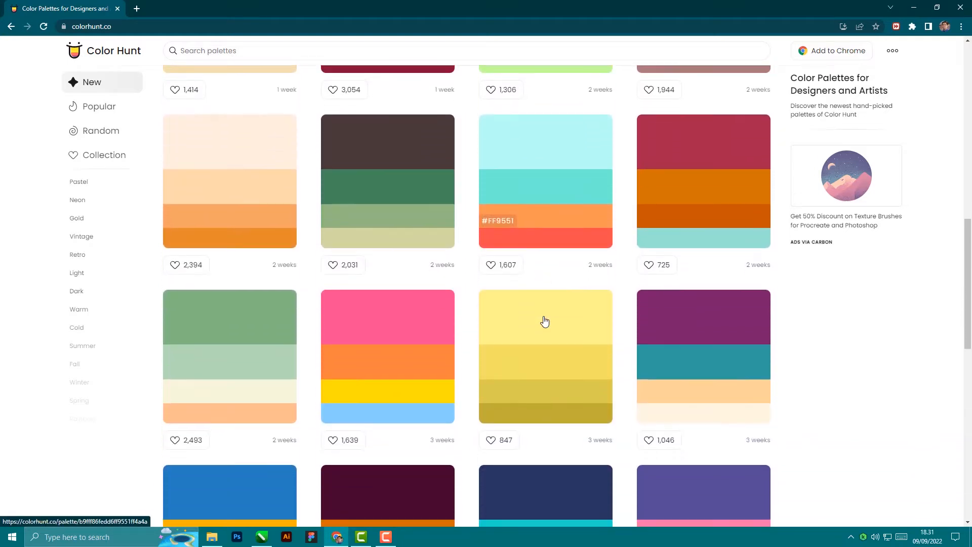
scroll(524, 288, down, 7)
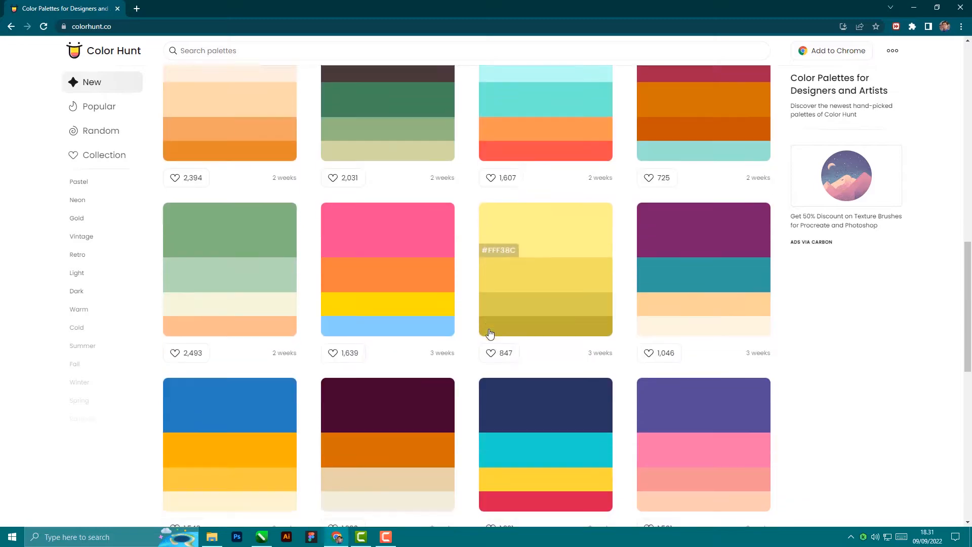
scroll(455, 203, up, 7)
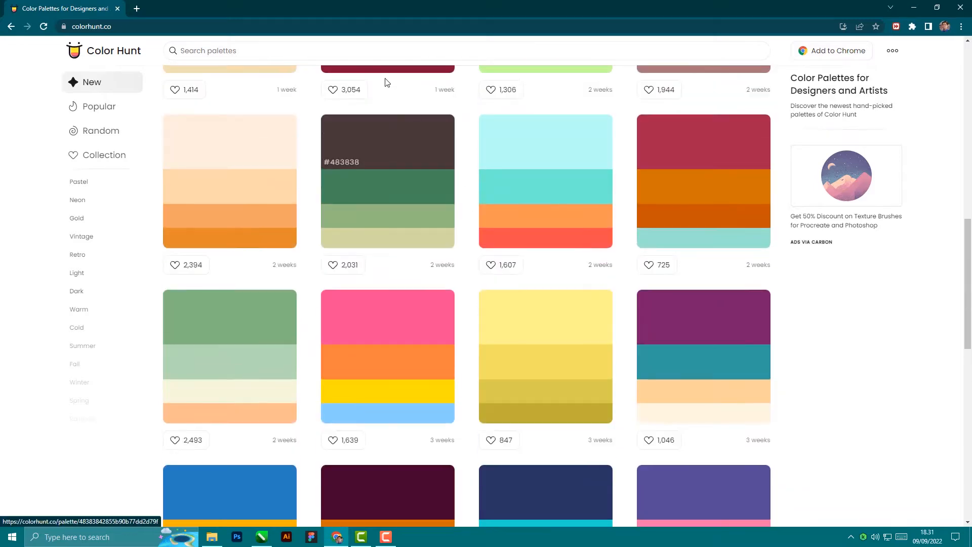
scroll(370, 50, down, 2)
Step: Filter by Navy, download the #002B5B–#8FE3CF palette image and open Downloads
click(337, 53)
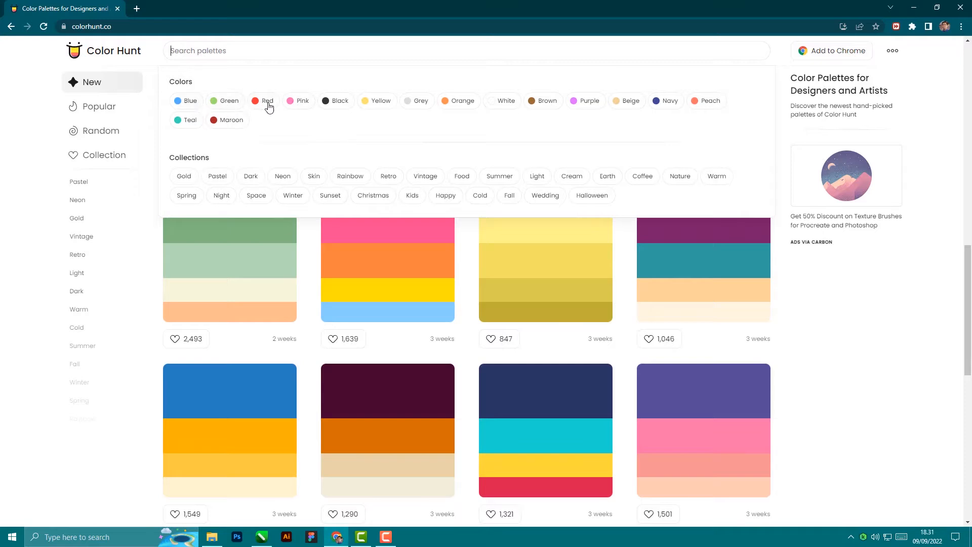
click(670, 102)
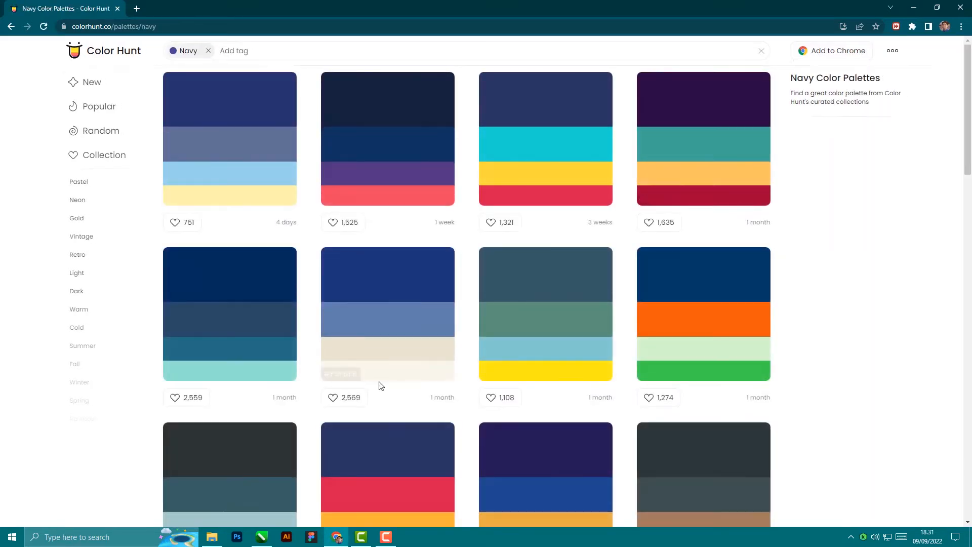
click(216, 332)
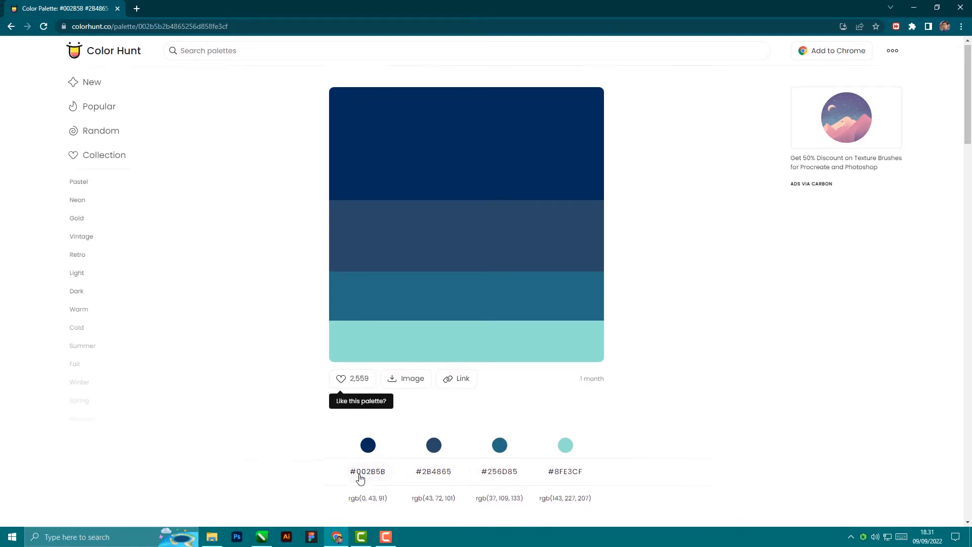
scroll(360, 456, down, 2)
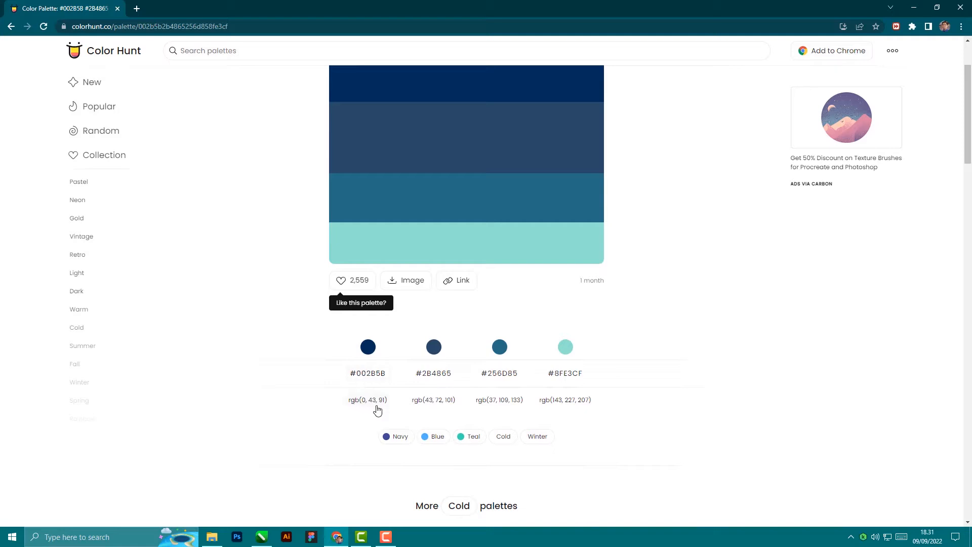
click(411, 281)
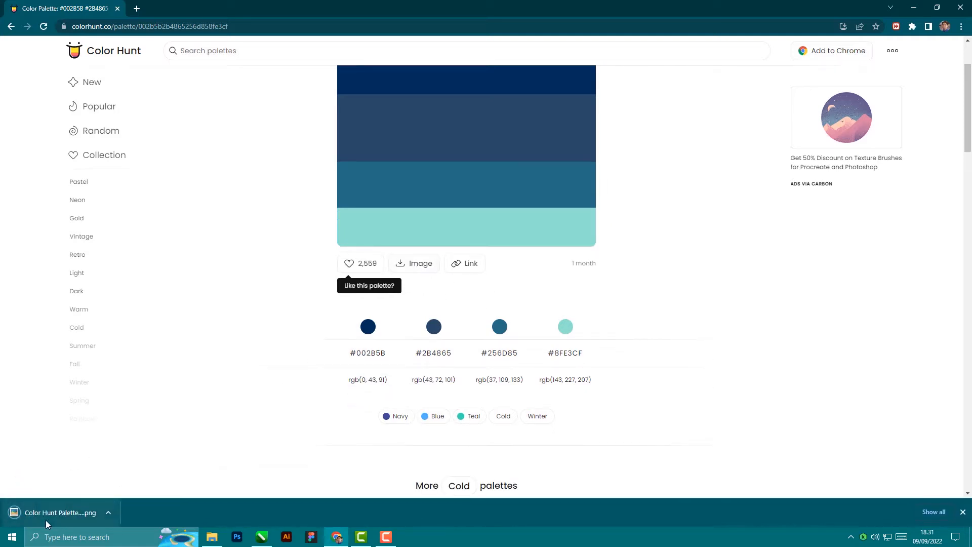
click(212, 537)
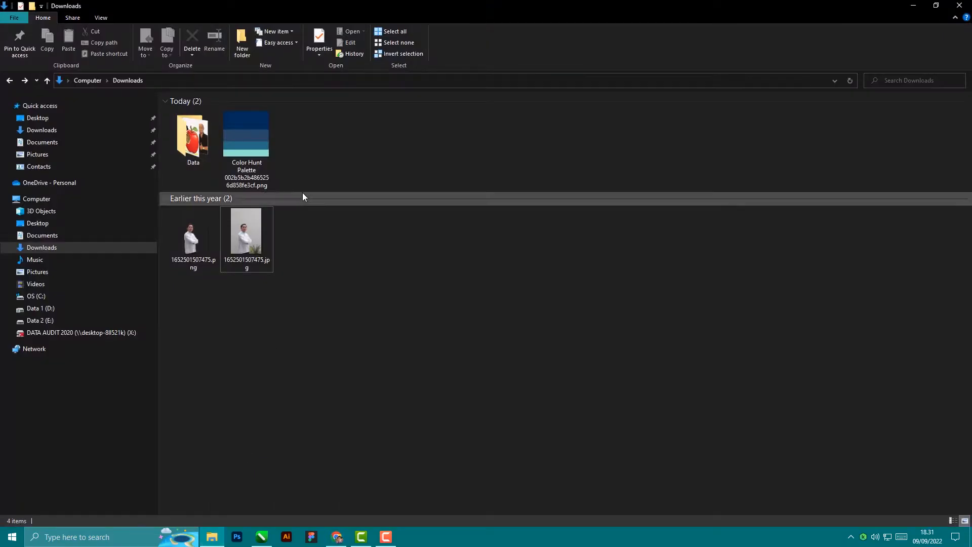
Step: Drag the Color Hunt palette PNG onto the CorelDRAW canvas as a 400 × 400 px bitmap
drag(246, 143, 318, 214)
scroll(137, 268, up, 5)
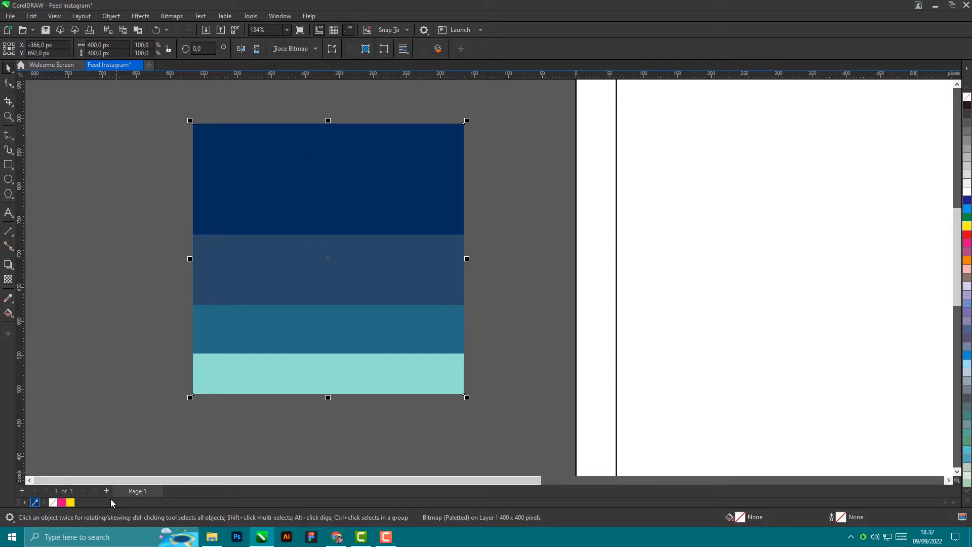
Step: Sample #002B5B, #2B4865, #256D85 and #8FE3CF into the document palette, then delete the bitmap
click(34, 502)
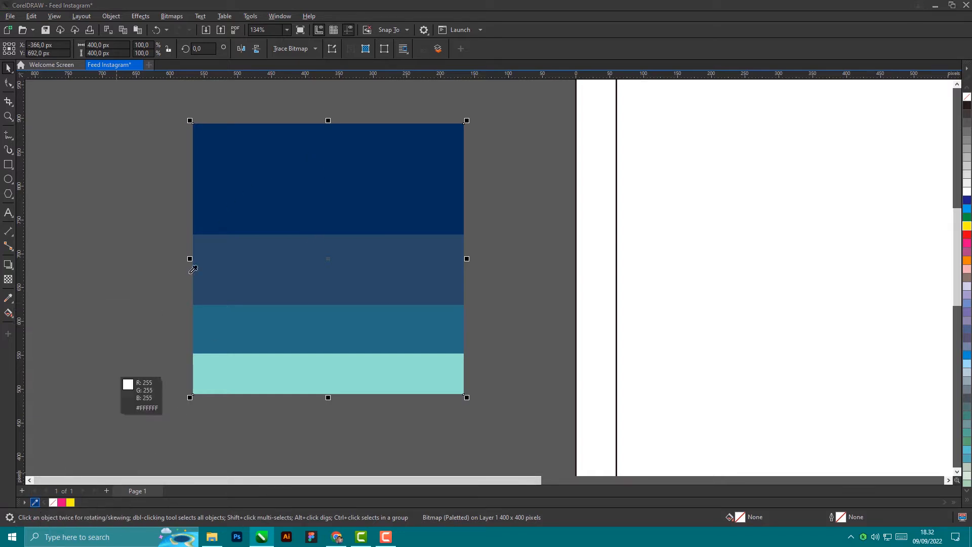
click(296, 164)
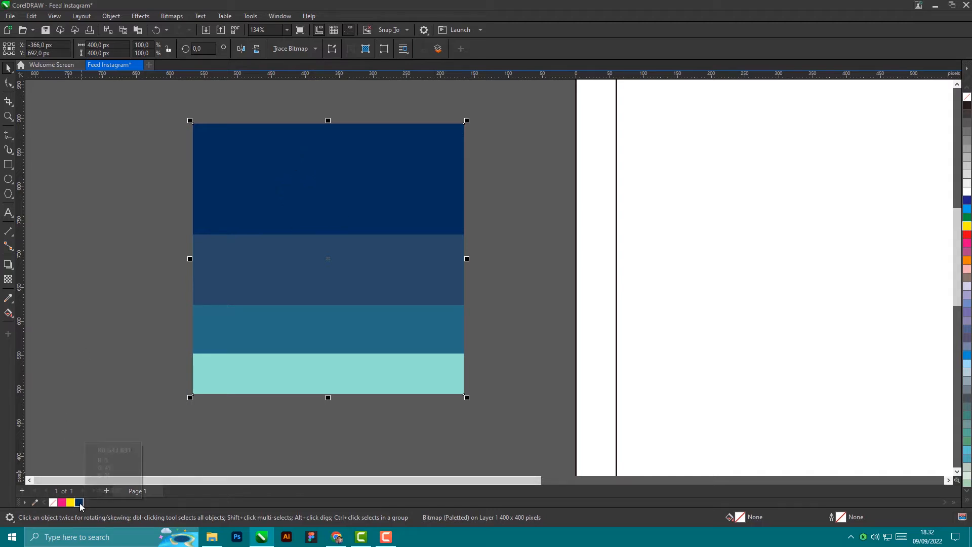
click(35, 502)
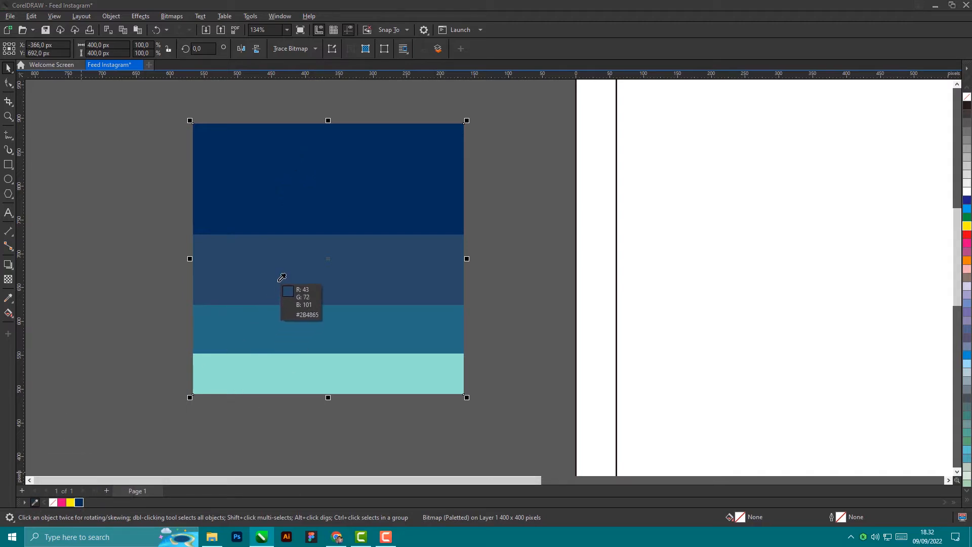
click(282, 278)
click(35, 503)
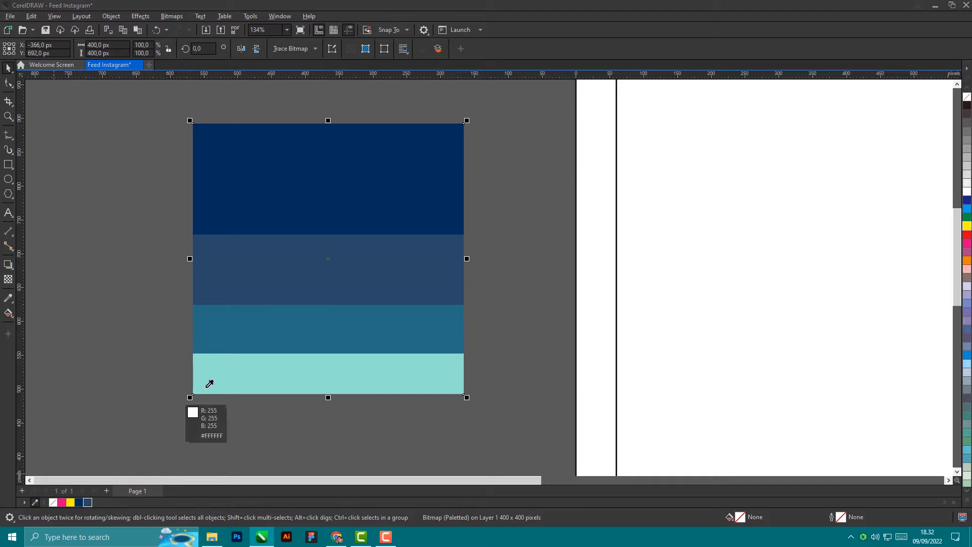
click(267, 330)
click(35, 502)
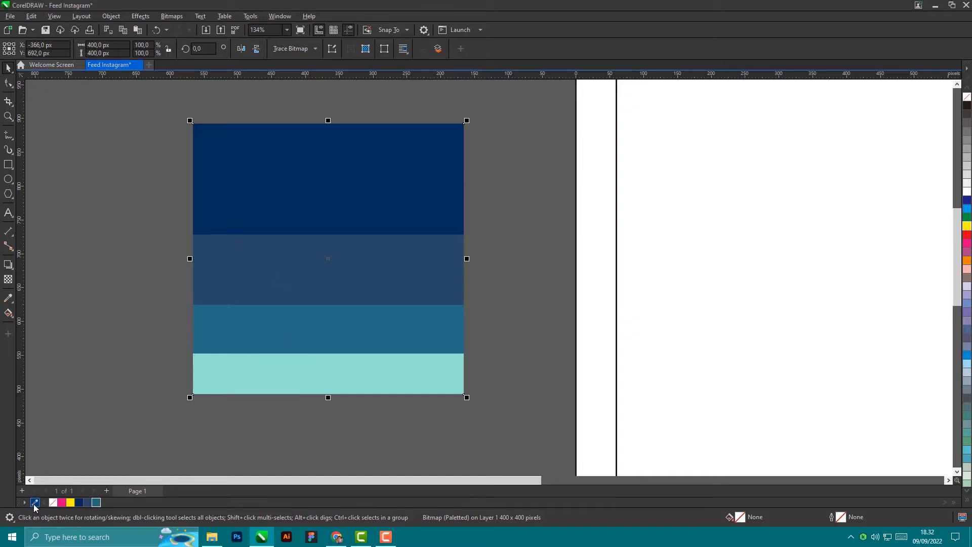
click(244, 379)
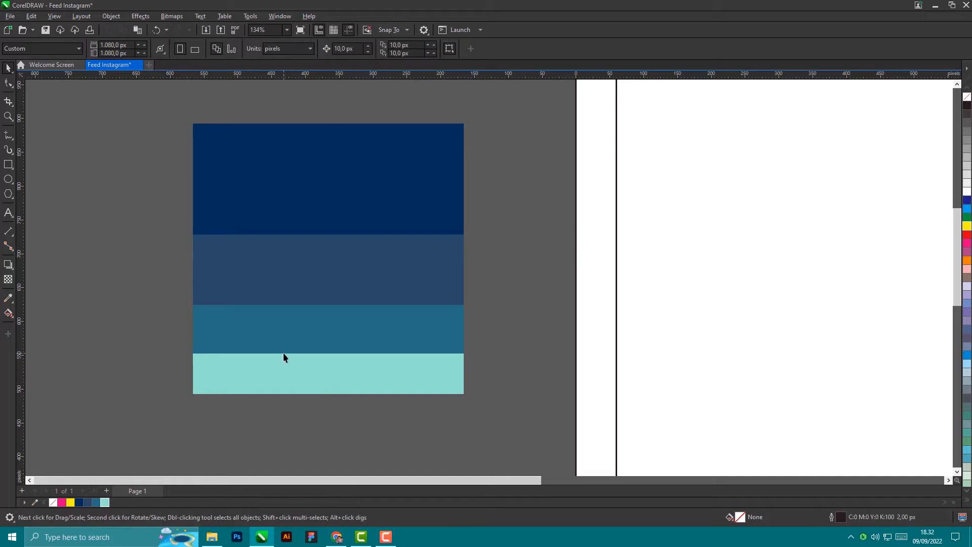
key(Delete)
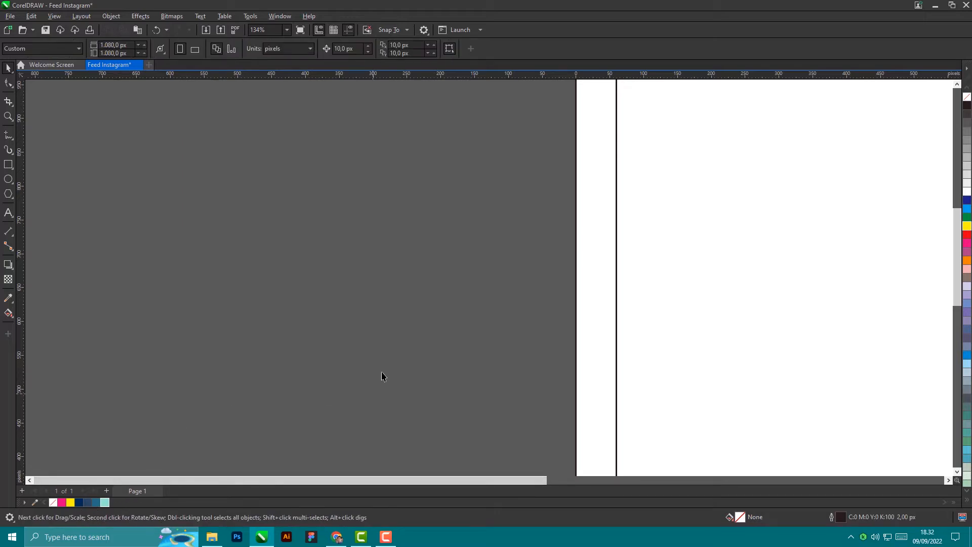
Step: Copy the page-sized square to the left and squash it into a 1080 × 333 px band
scroll(276, 322, down, 3)
click(412, 246)
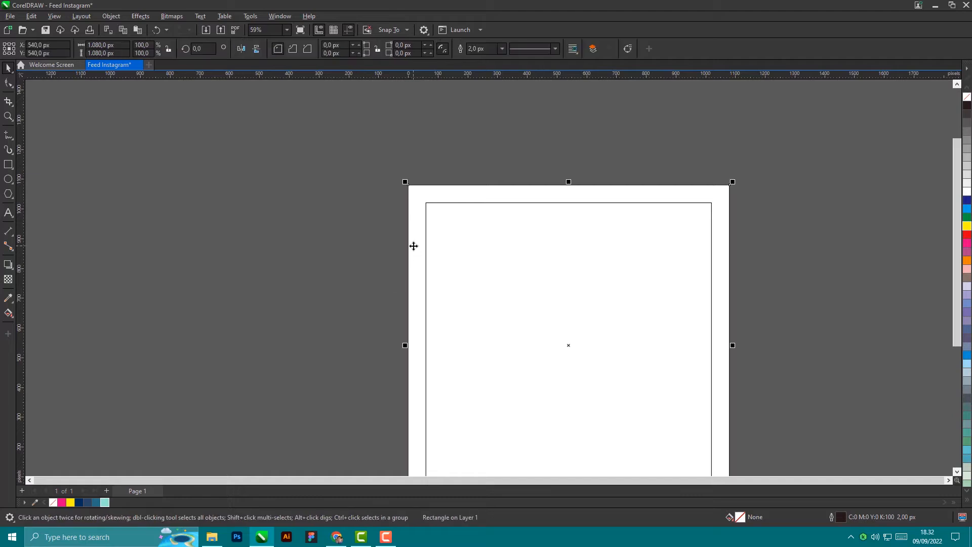
scroll(413, 246, up, 1)
scroll(409, 248, down, 2)
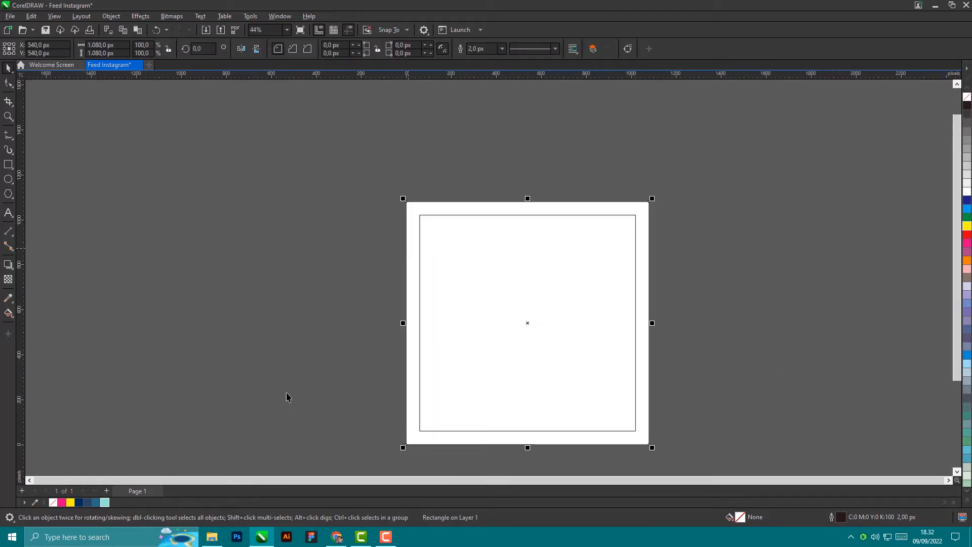
scroll(287, 395, up, 1)
scroll(348, 395, up, 1)
scroll(409, 297, up, 1)
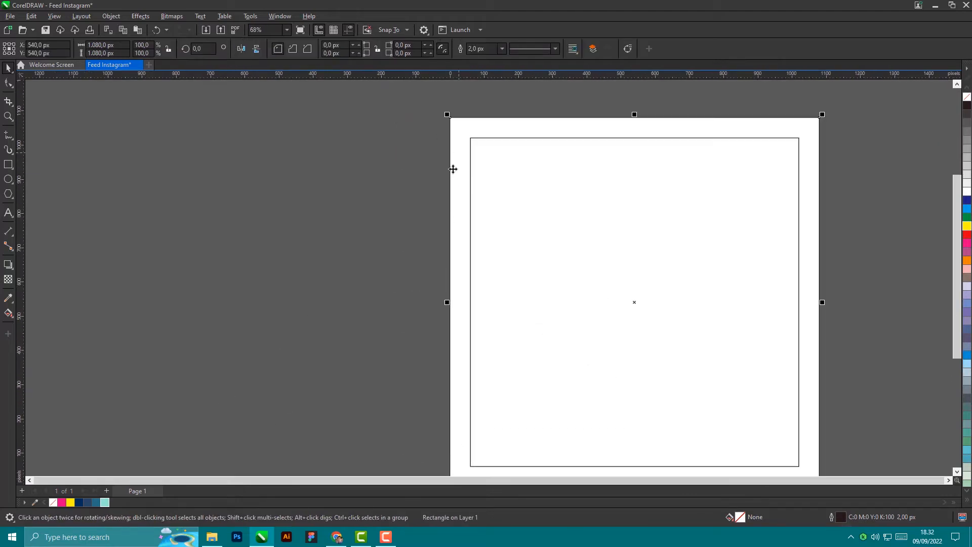
scroll(304, 231, down, 1)
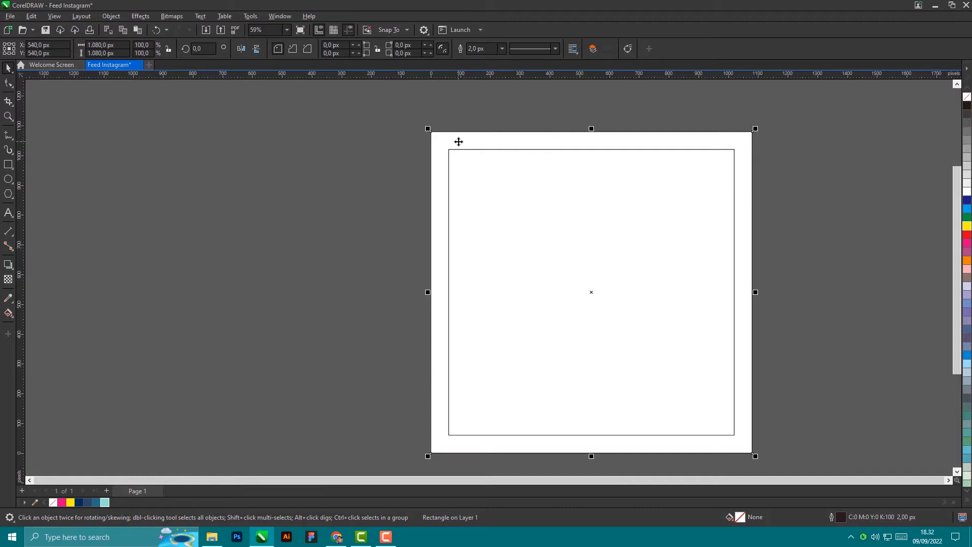
drag(458, 141, 115, 143)
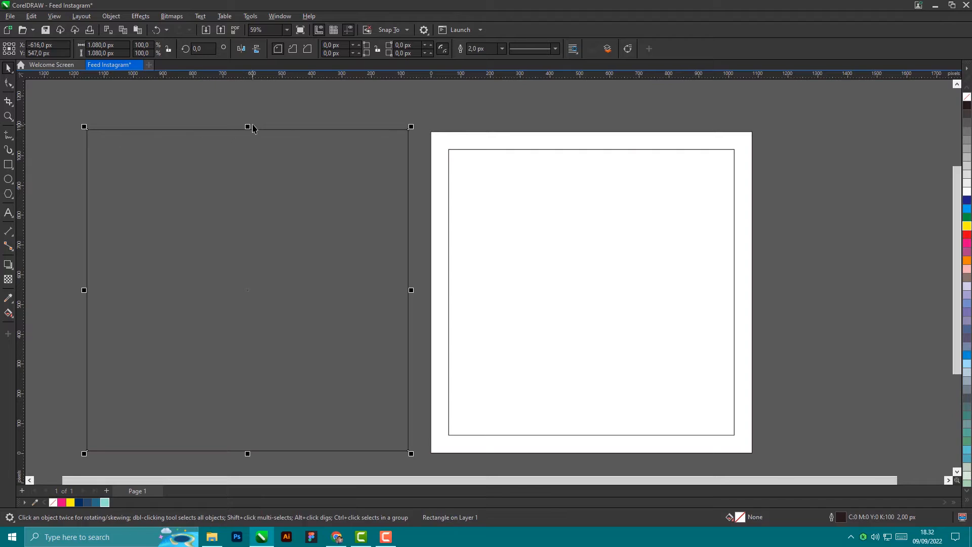
drag(248, 125, 248, 349)
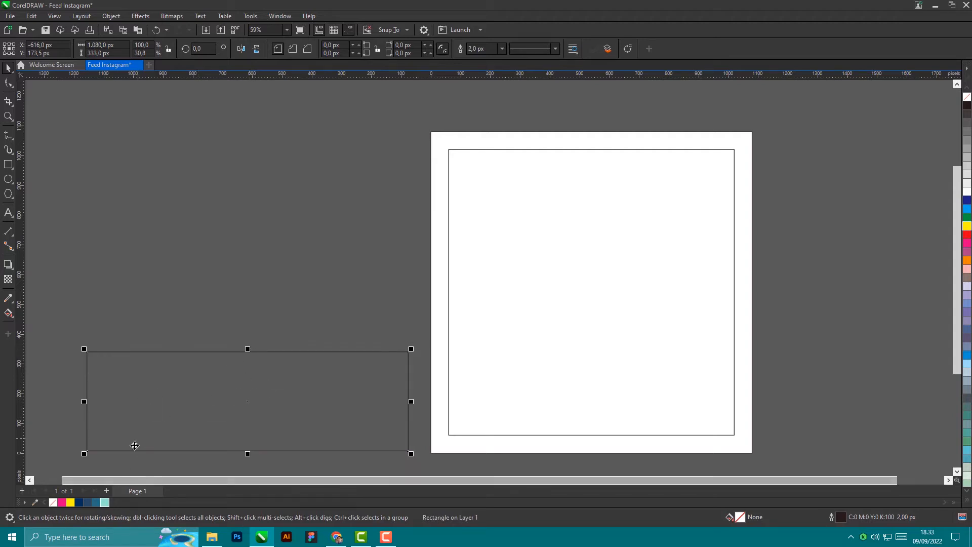
Step: Fill the band with teal #256D85 and remove its outline
click(99, 502)
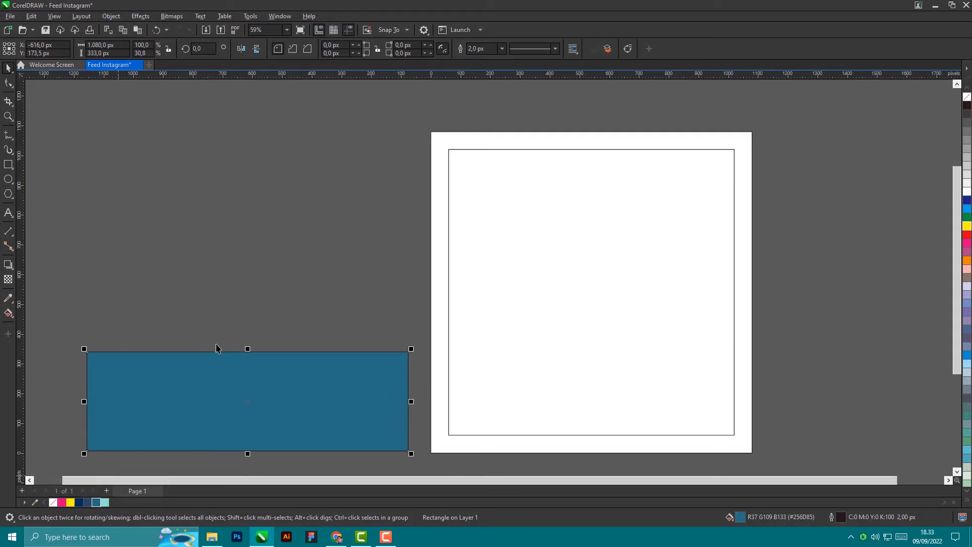
scroll(243, 354, up, 5)
scroll(323, 348, up, 1)
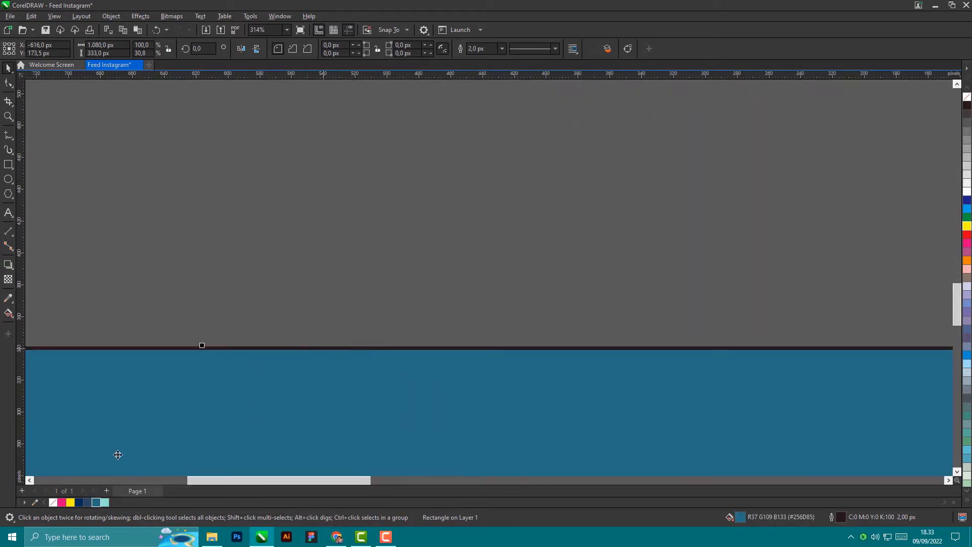
right_click(52, 503)
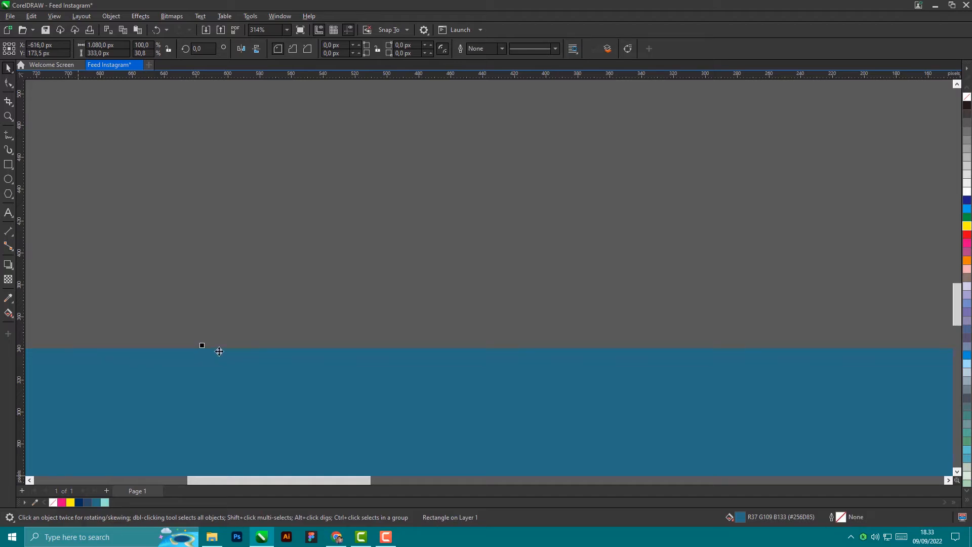
scroll(226, 329, down, 5)
click(227, 346)
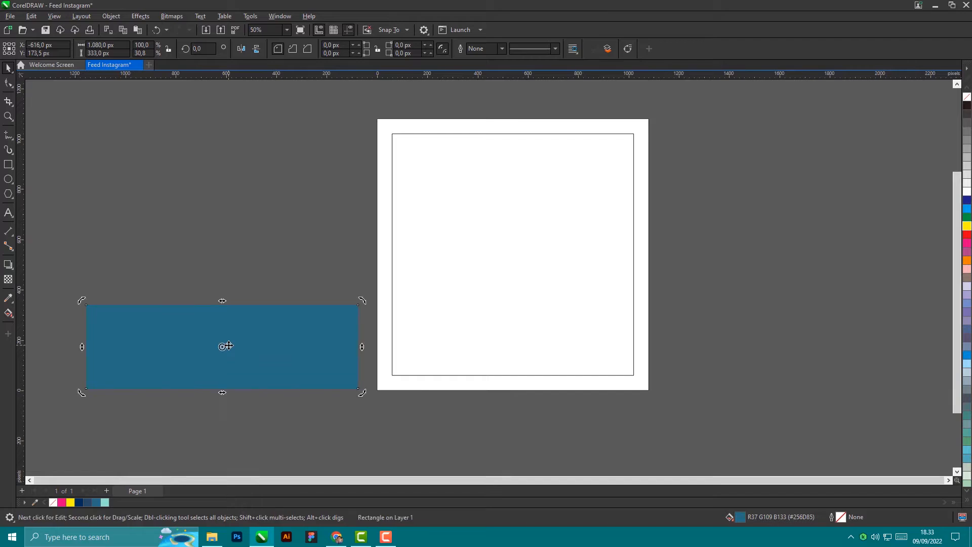
Step: Move the band onto the page and align it to the page with E and B
drag(226, 346, 182, 349)
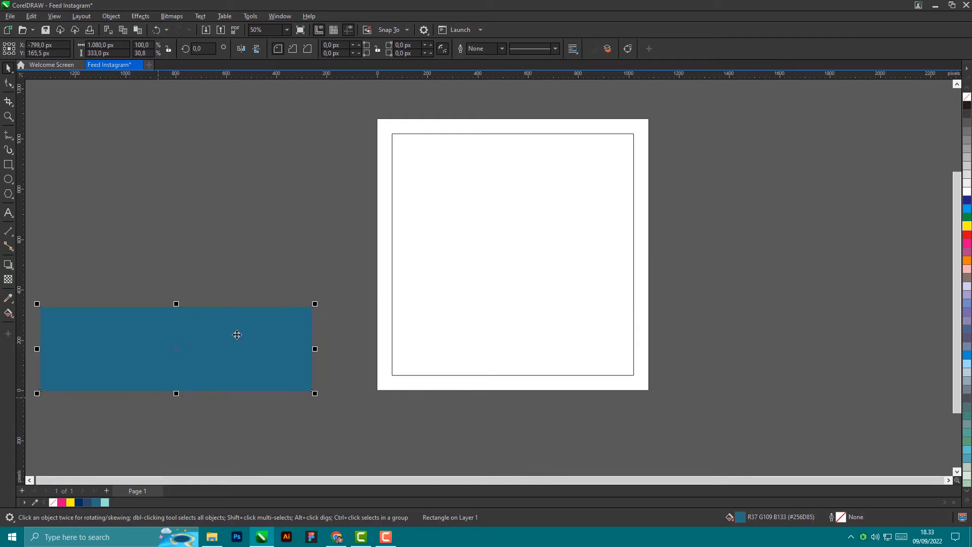
scroll(246, 361, up, 1)
click(213, 242)
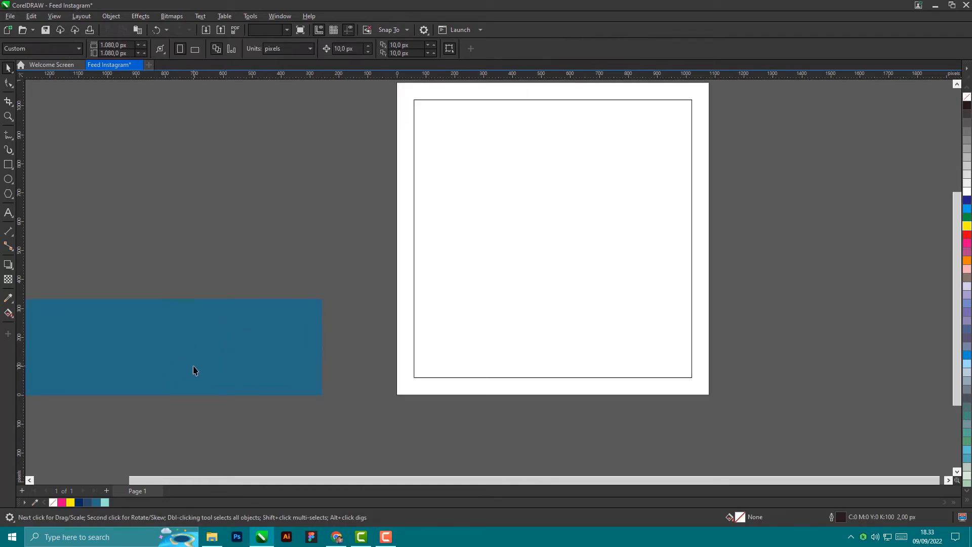
click(194, 370)
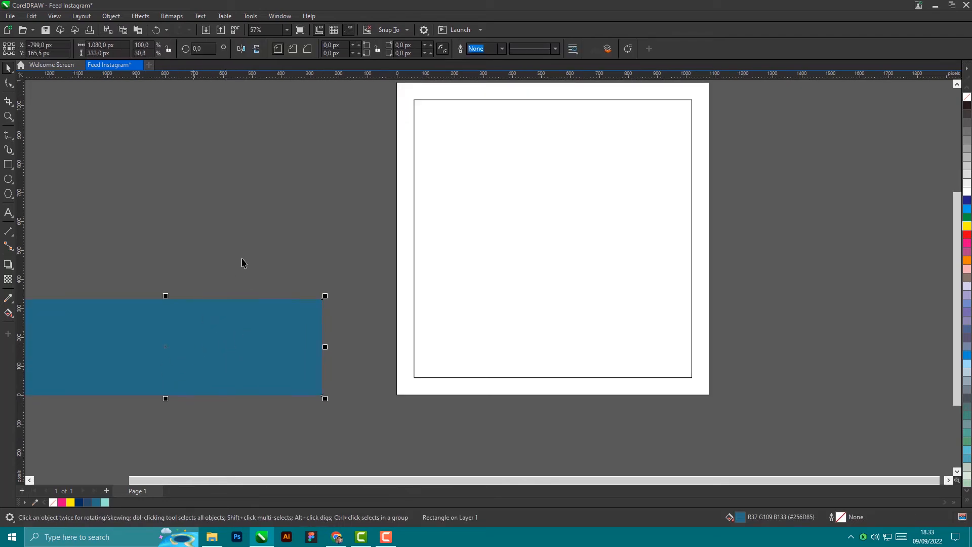
click(403, 393)
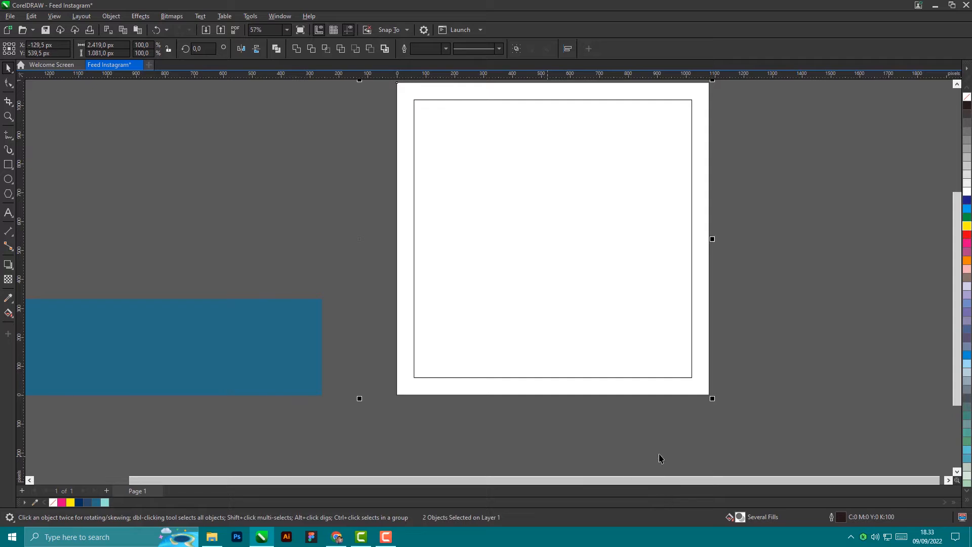
key(e)
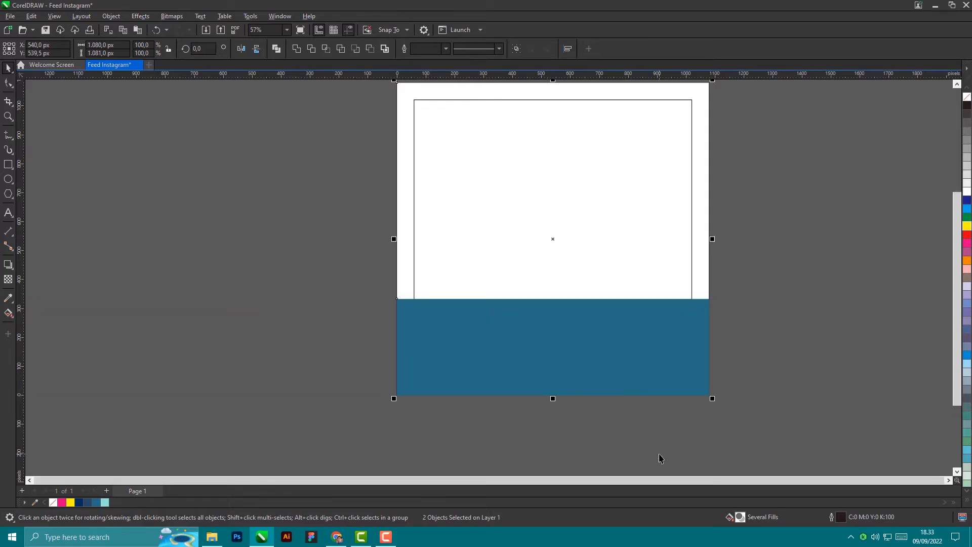
key(b)
click(684, 433)
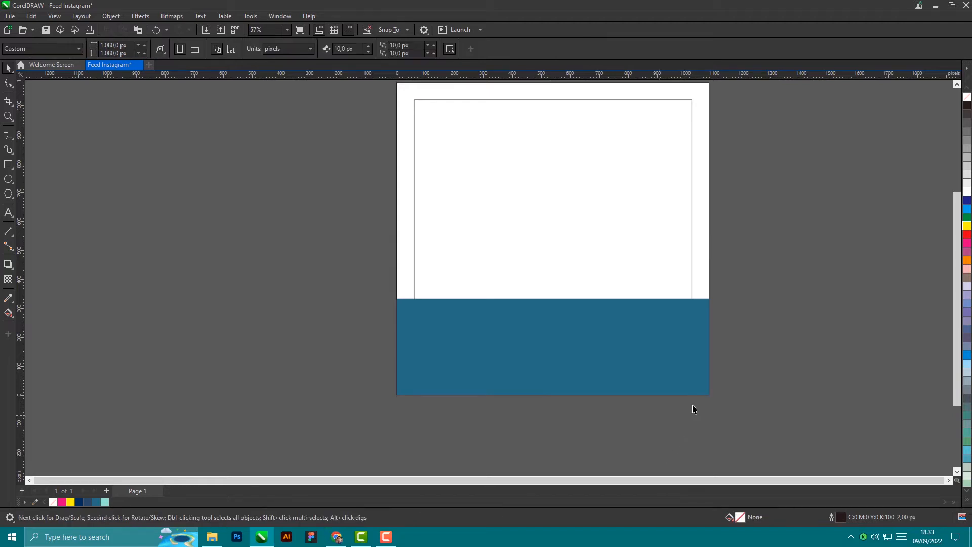
Step: Redo the alignment so the band is horizontally centred and flush with the page bottom
scroll(684, 390, down, 1)
drag(684, 387, 313, 278)
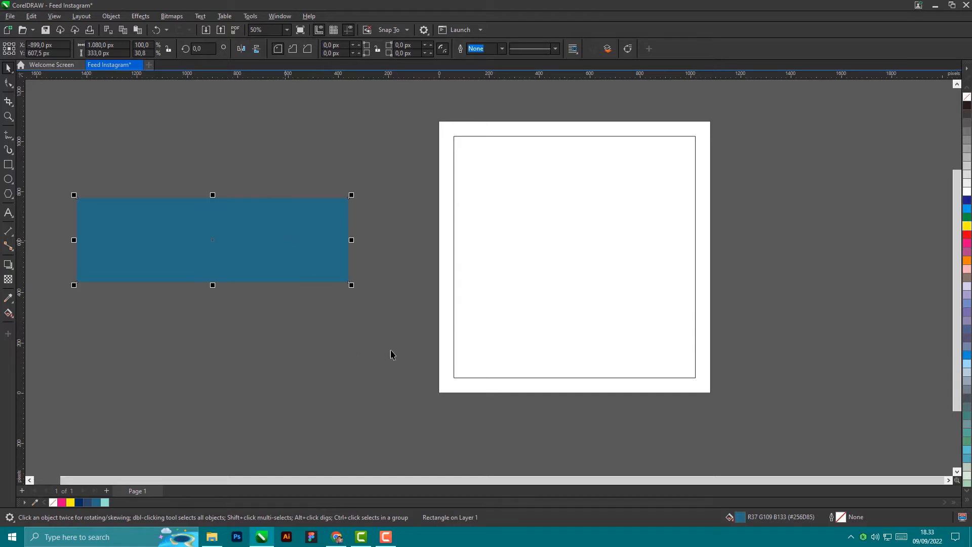
shift+click(445, 386)
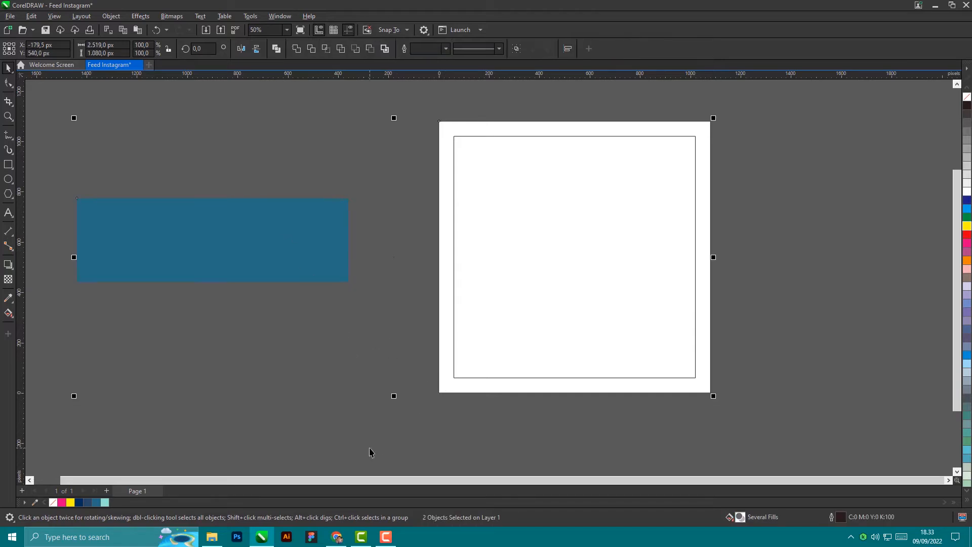
key(c)
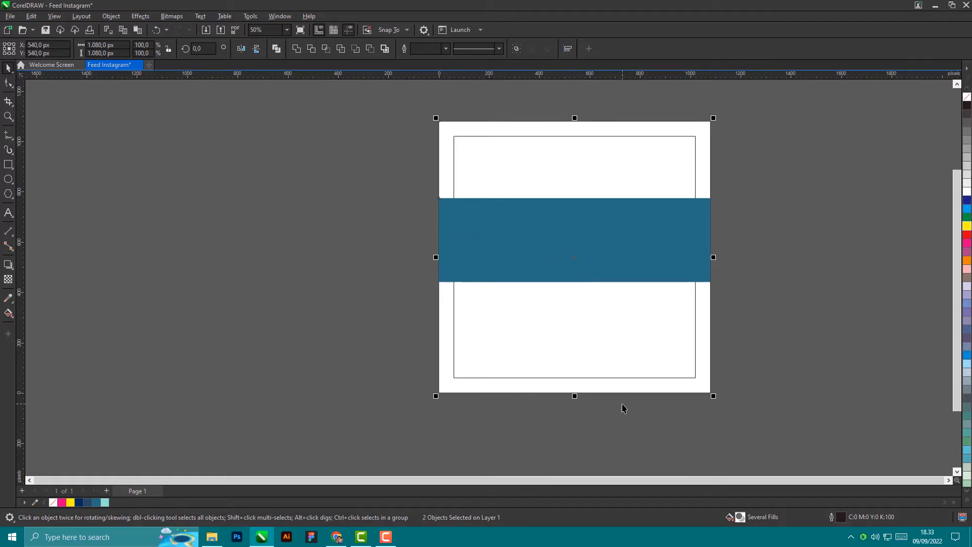
key(b)
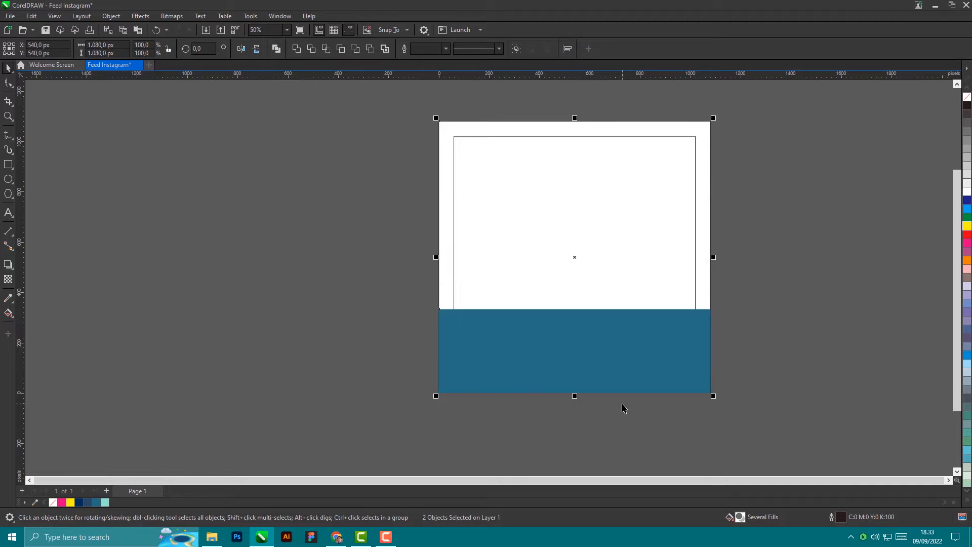
key(t)
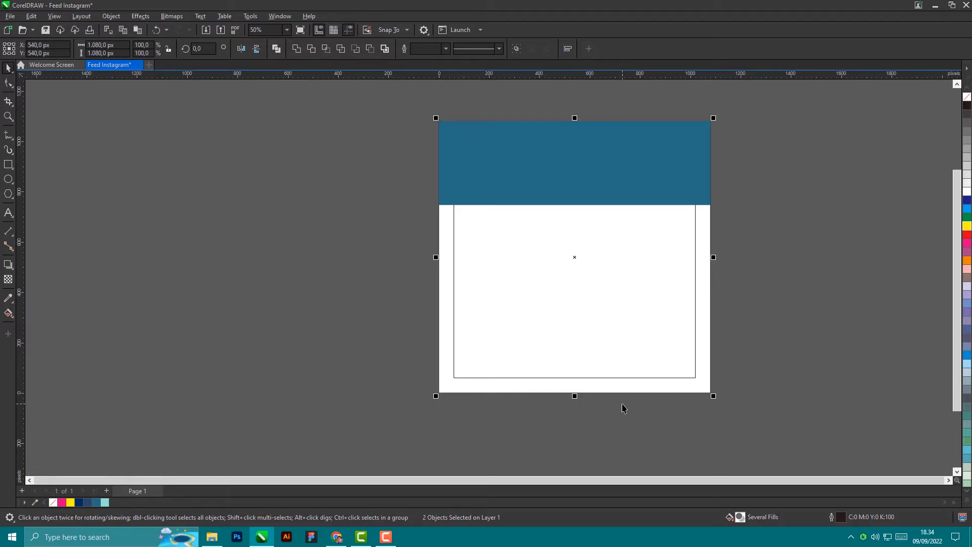
key(b)
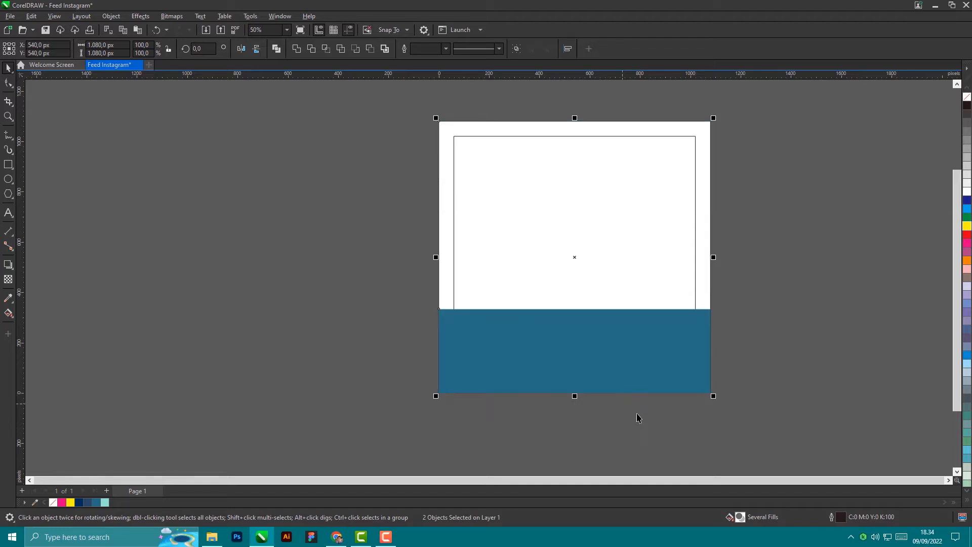
click(258, 340)
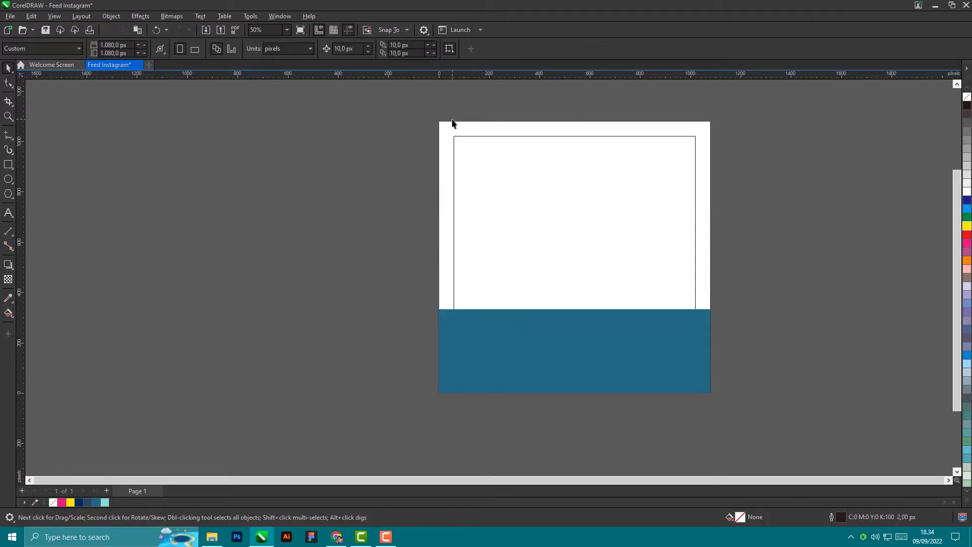
Step: Give the 1080 × 1080 px background square a white fill and no outline
scroll(452, 123, up, 12)
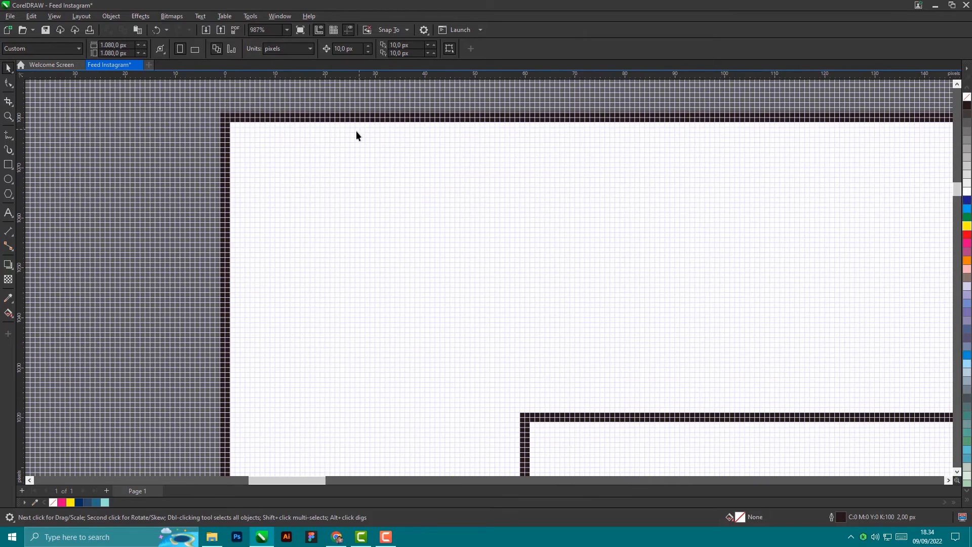
scroll(357, 134, down, 6)
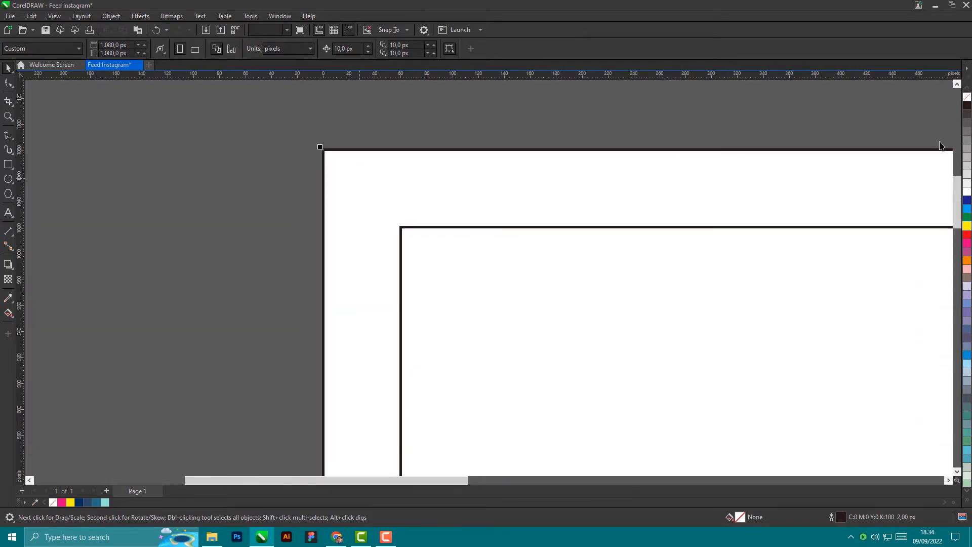
click(968, 192)
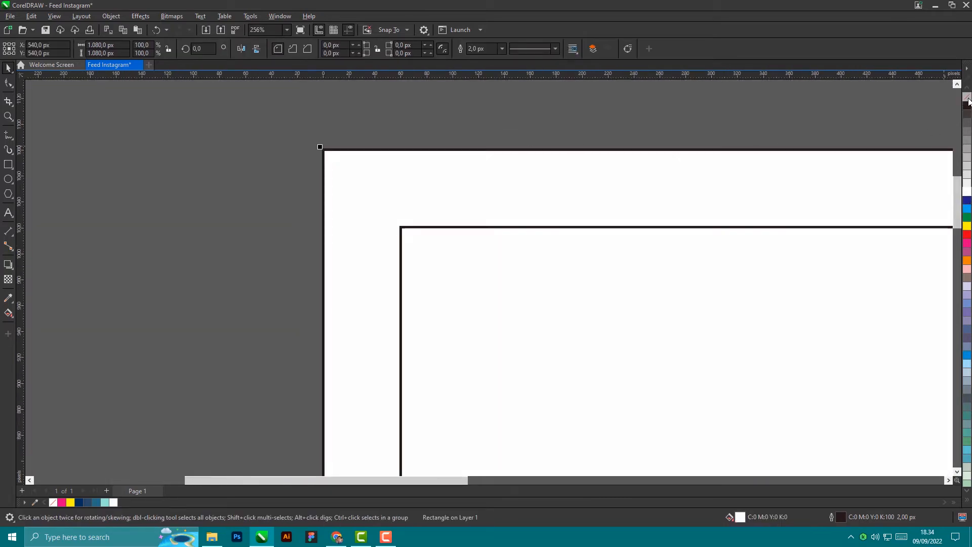
right_click(968, 98)
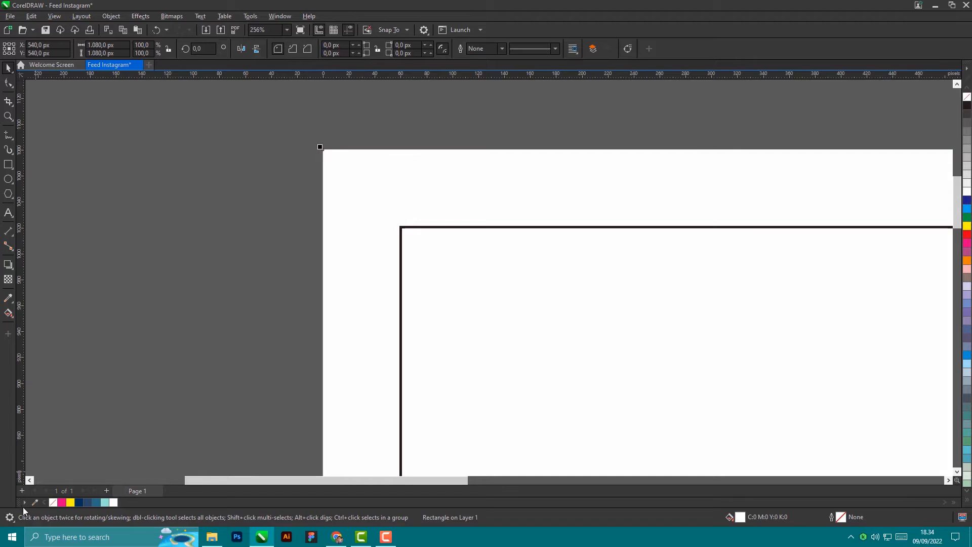
scroll(169, 200, down, 5)
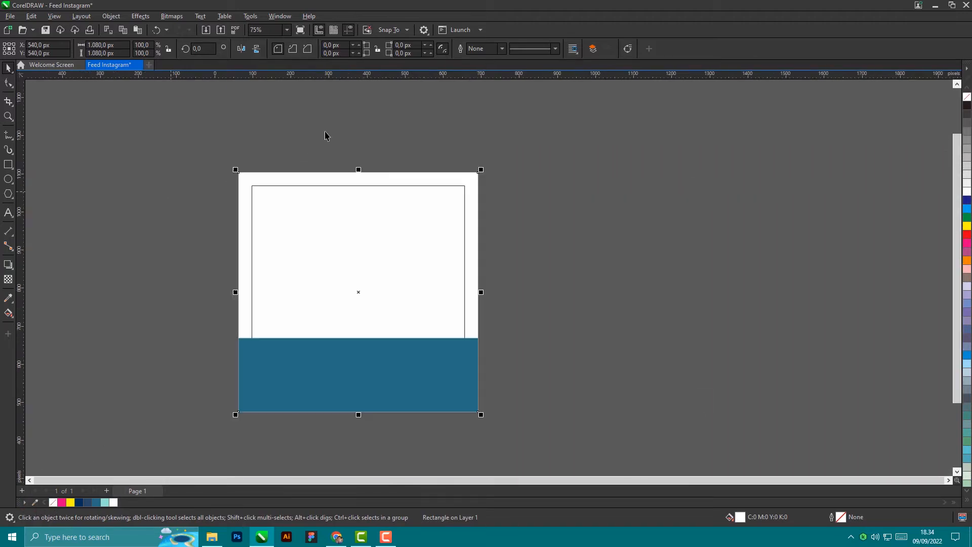
click(679, 226)
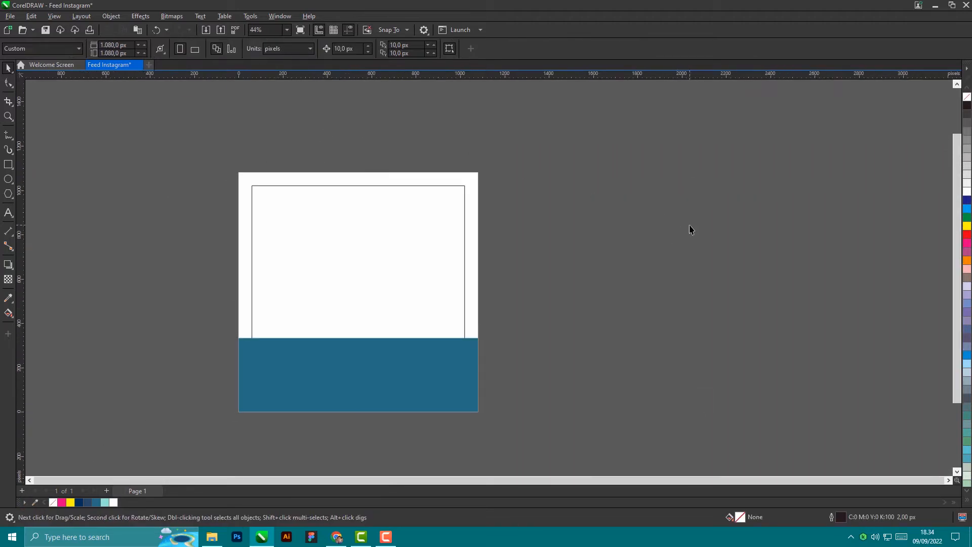
scroll(368, 190, up, 1)
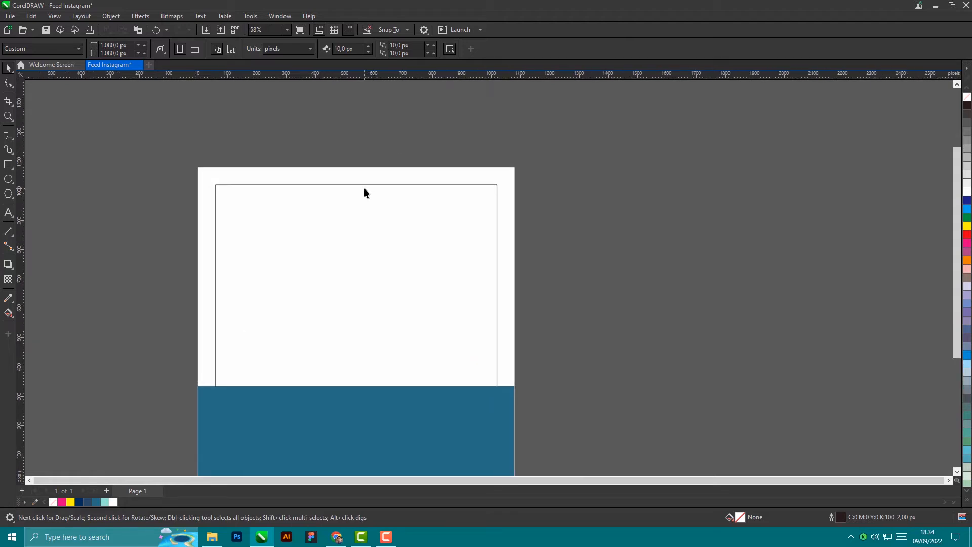
click(363, 185)
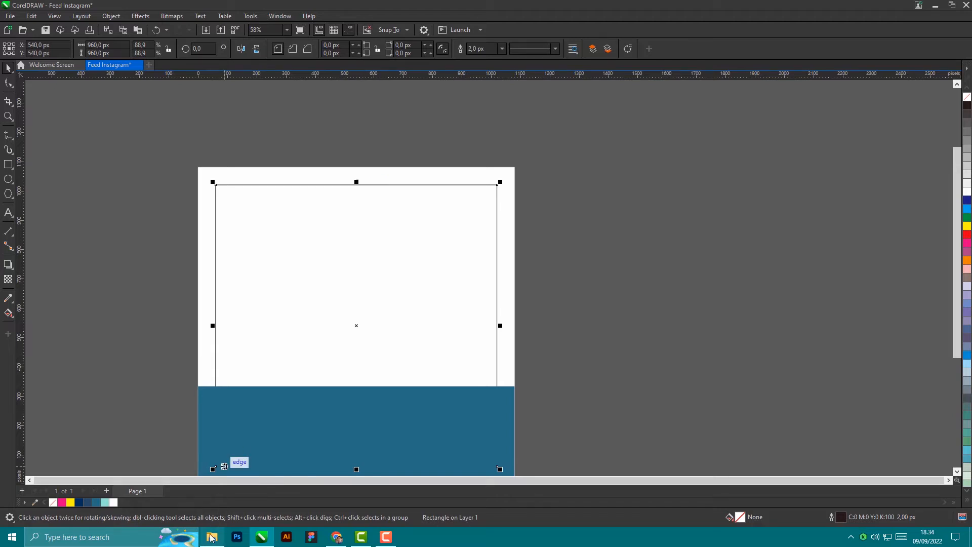
mouse_move(212, 536)
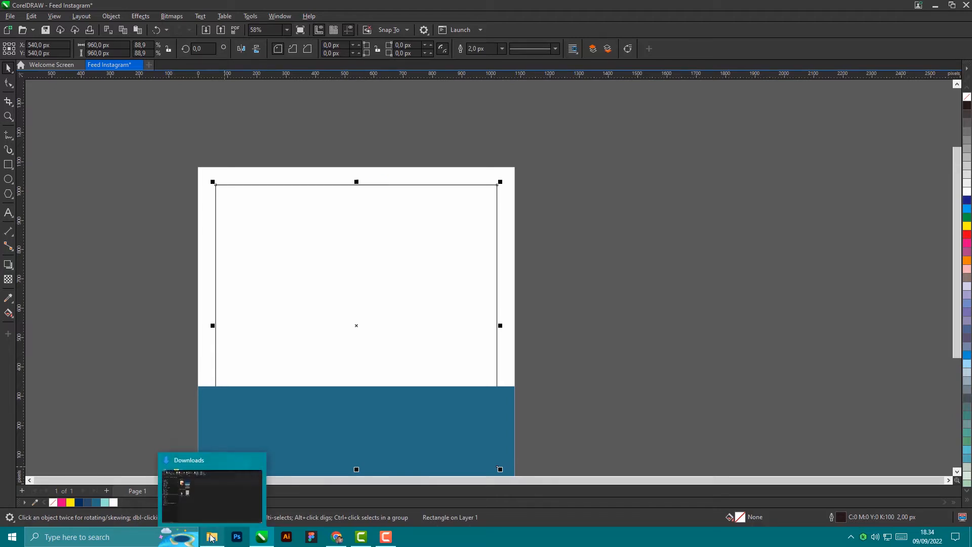
Step: Import the cut-out portrait 1652501507475.png from the Downloads folder
click(10, 16)
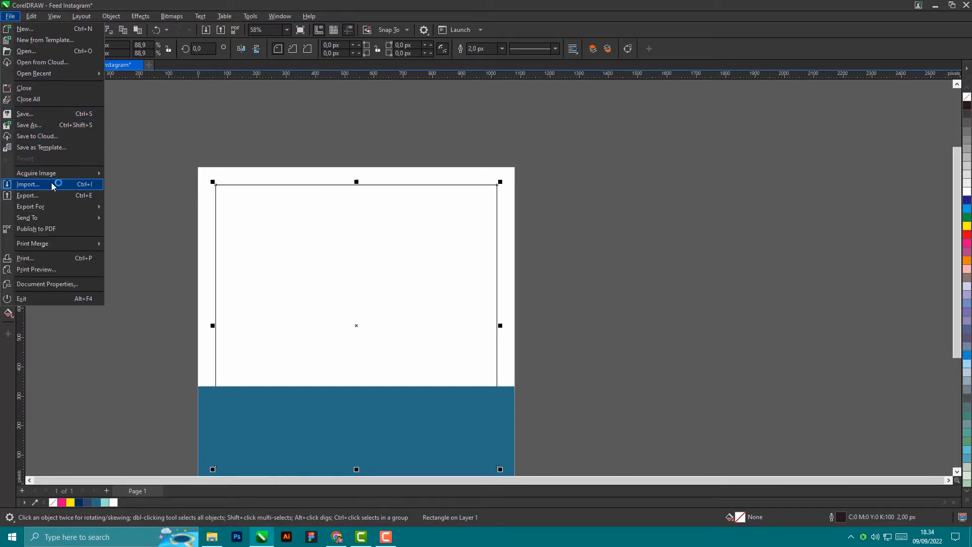
click(89, 186)
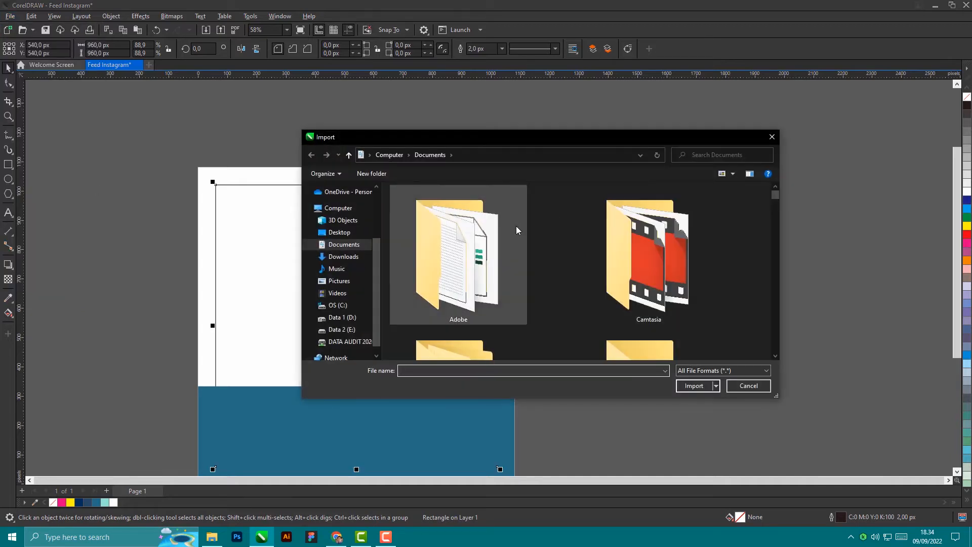
scroll(516, 226, down, 5)
click(347, 257)
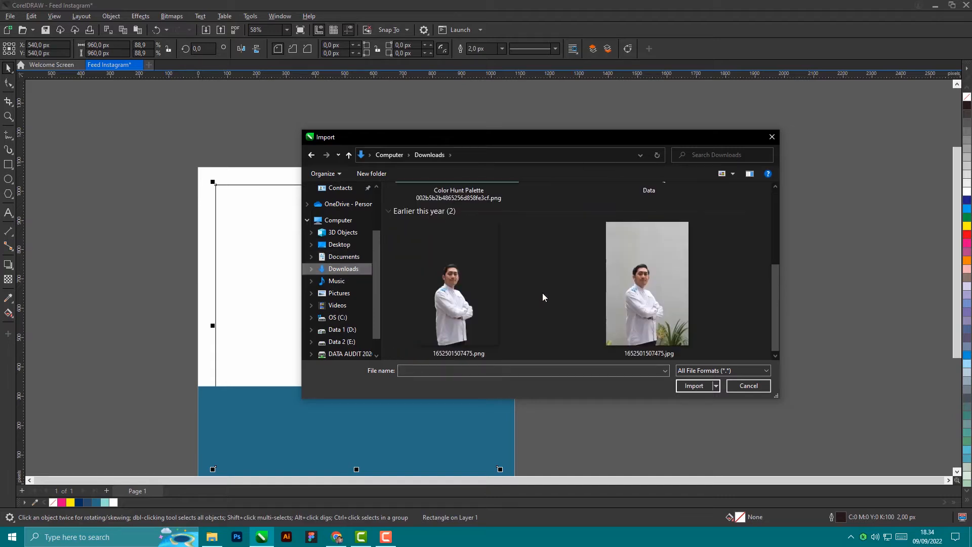
click(448, 307)
click(700, 388)
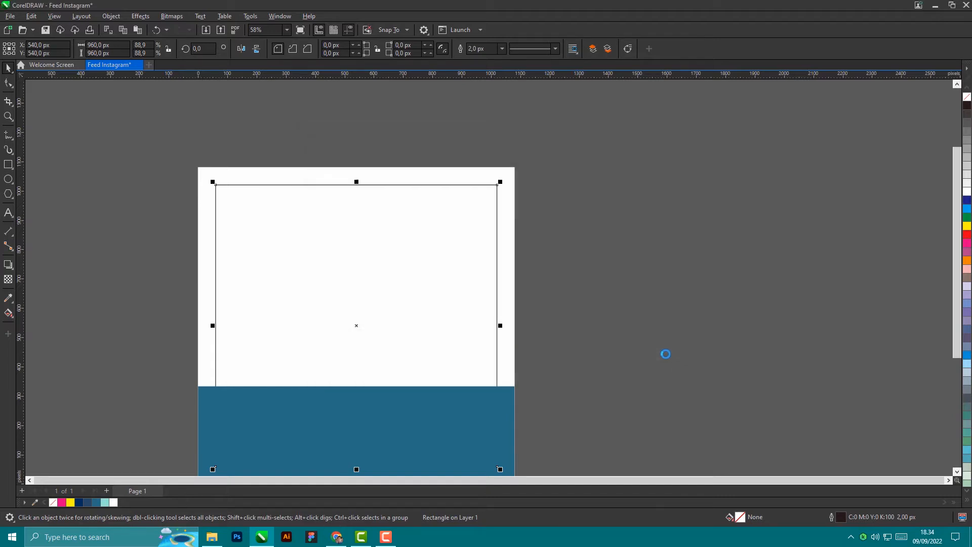
scroll(631, 238, down, 2)
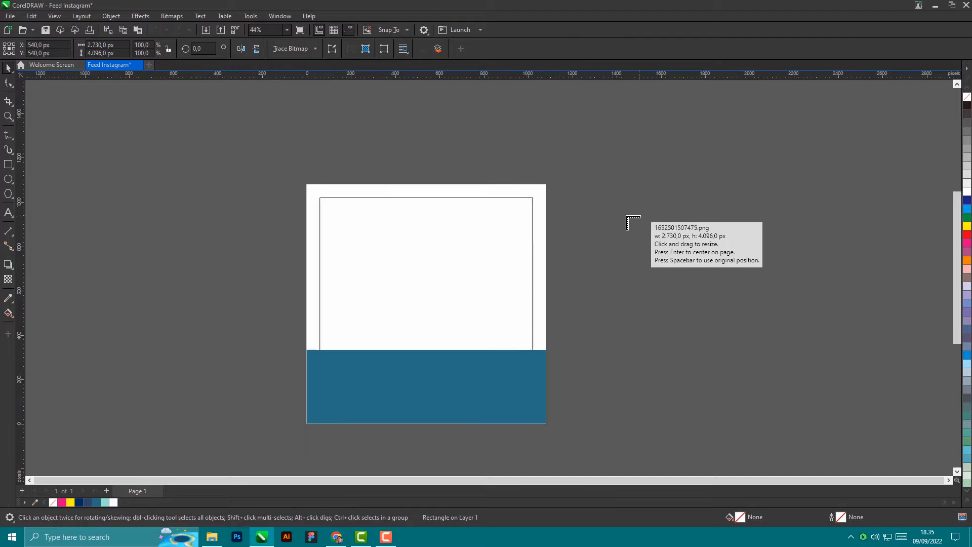
Step: Place the portrait, shrink it to about a quarter size and move it right of the page
click(713, 211)
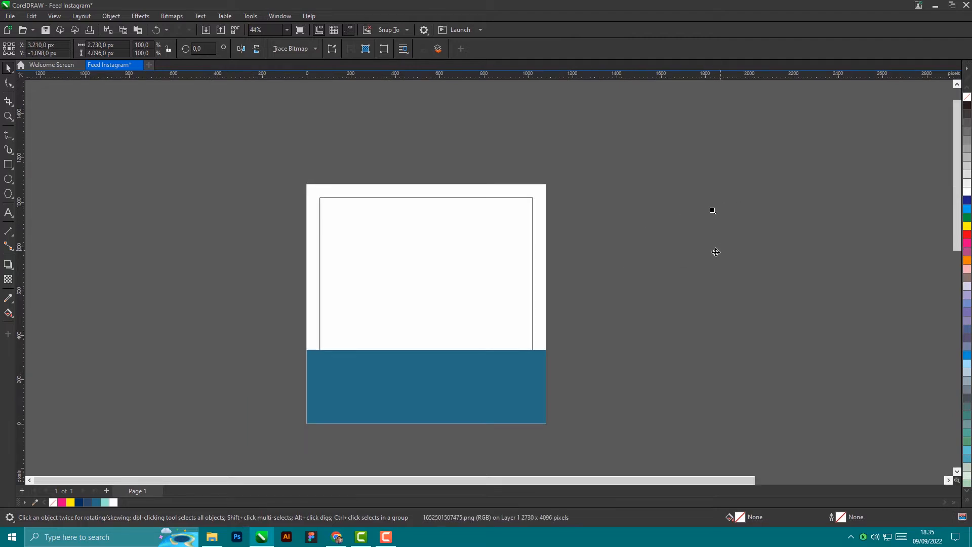
scroll(723, 248, down, 5)
drag(481, 233, 493, 294)
drag(578, 125, 535, 190)
scroll(516, 219, up, 2)
drag(451, 314, 784, 299)
scroll(810, 301, up, 4)
scroll(812, 296, up, 1)
Step: Move the inner white rectangle off the page to the left
scroll(812, 296, down, 2)
click(609, 195)
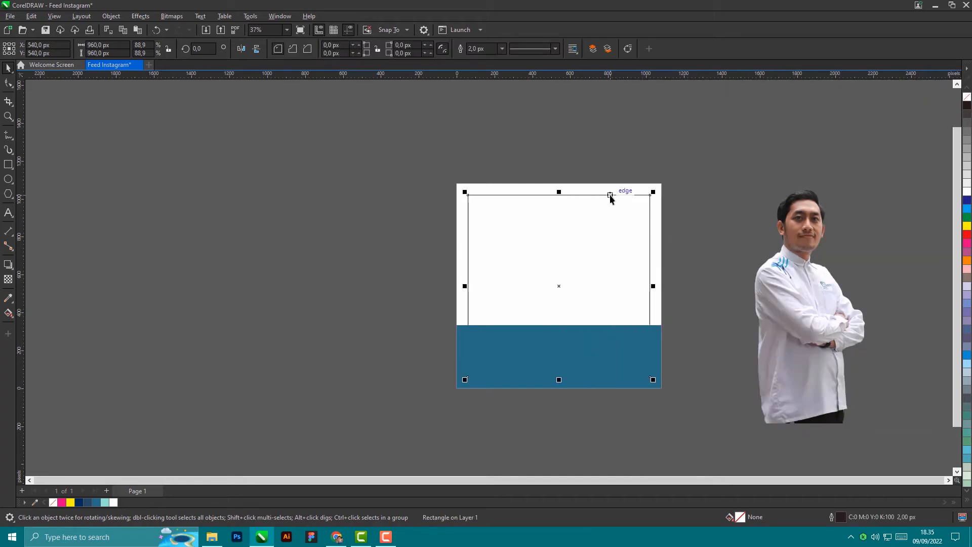
drag(610, 197, 328, 196)
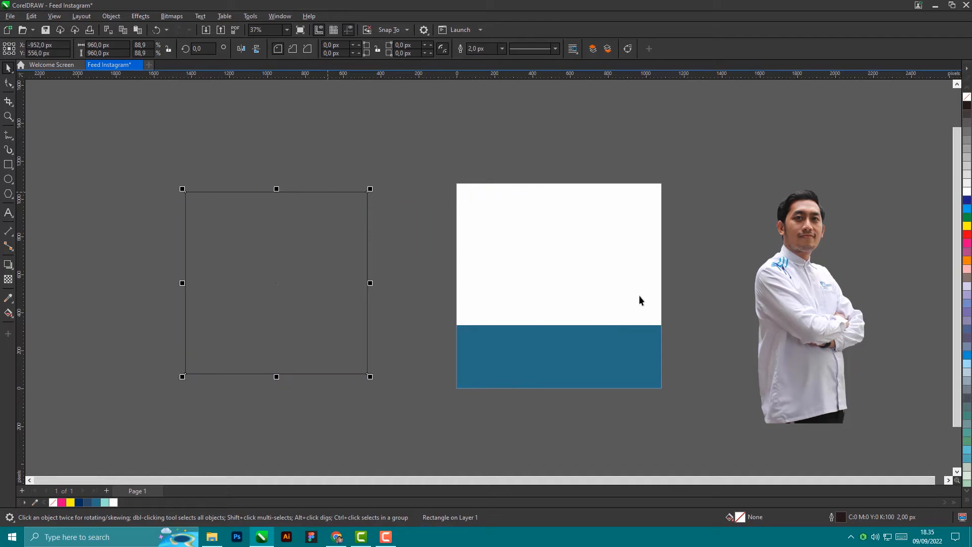
Step: Settle the portrait clear of the page on its right and bring up its context menu
click(792, 287)
drag(759, 329, 601, 321)
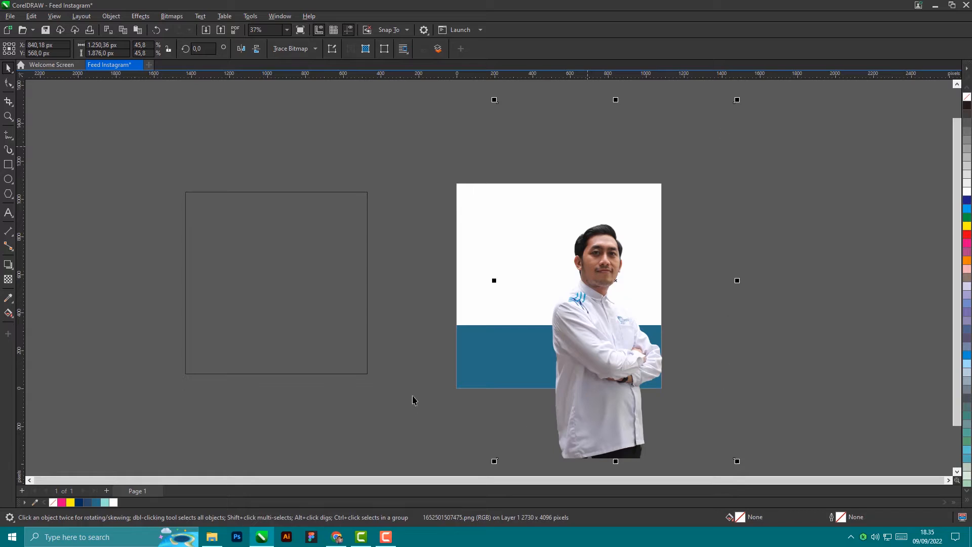
drag(600, 361, 807, 329)
scroll(806, 328, down, 2)
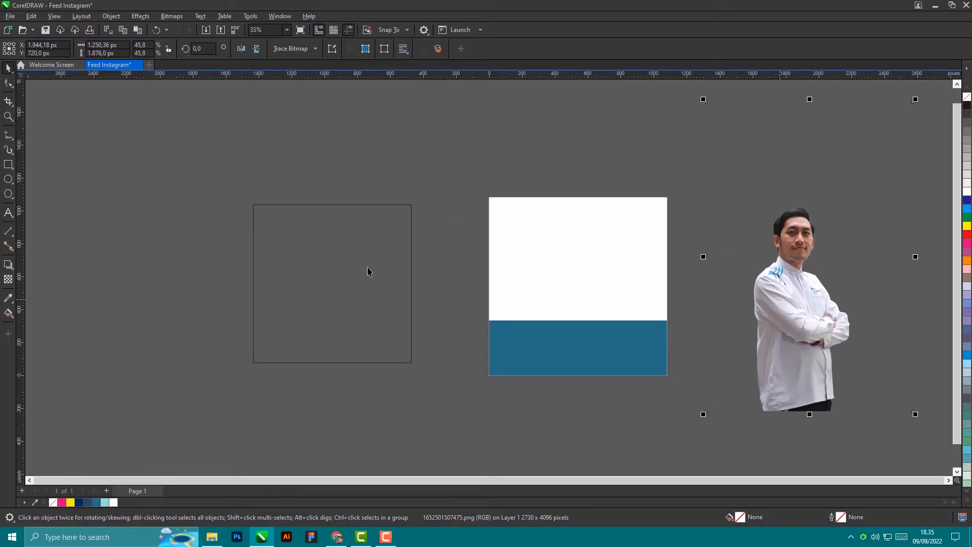
scroll(864, 317, down, 1)
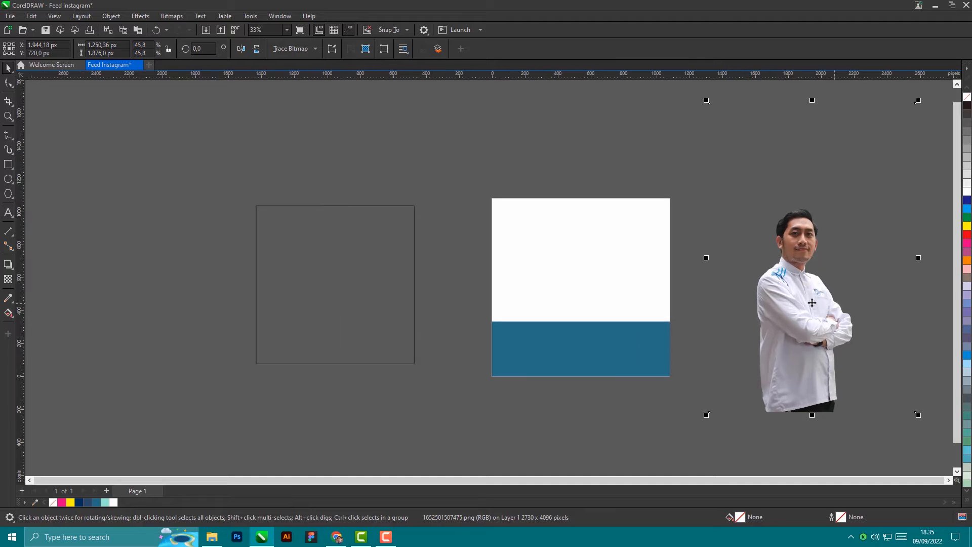
drag(826, 288, 804, 290)
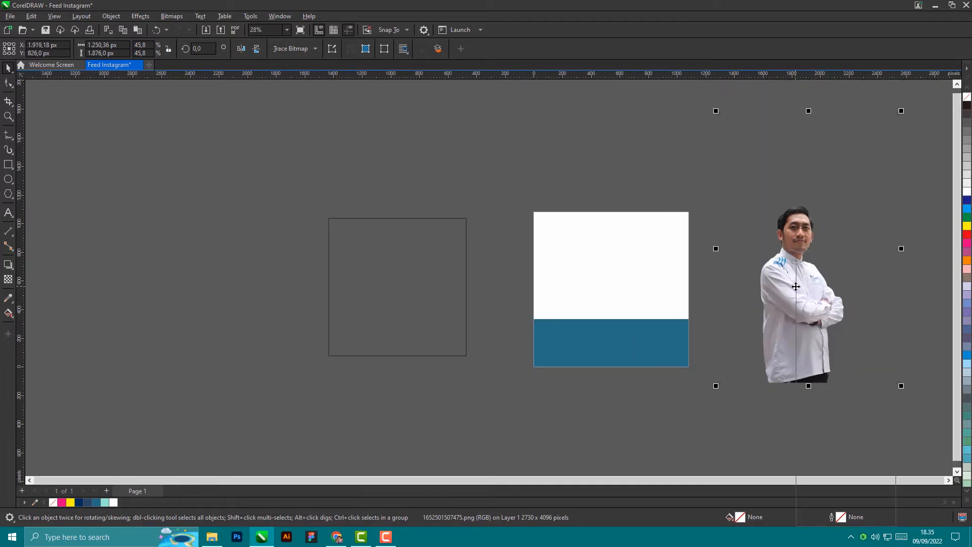
right_click(796, 286)
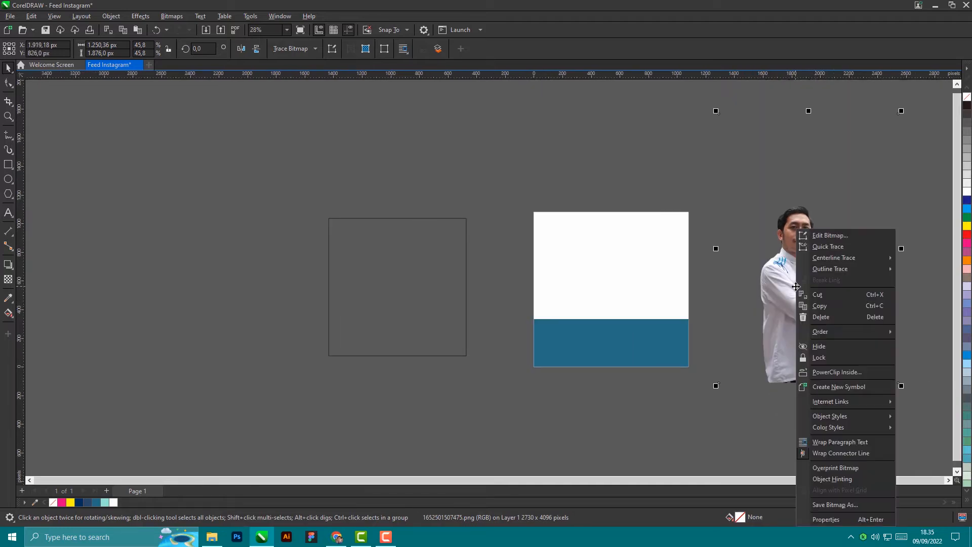
Step: PowerClip the portrait inside the white page background rectangle
click(853, 373)
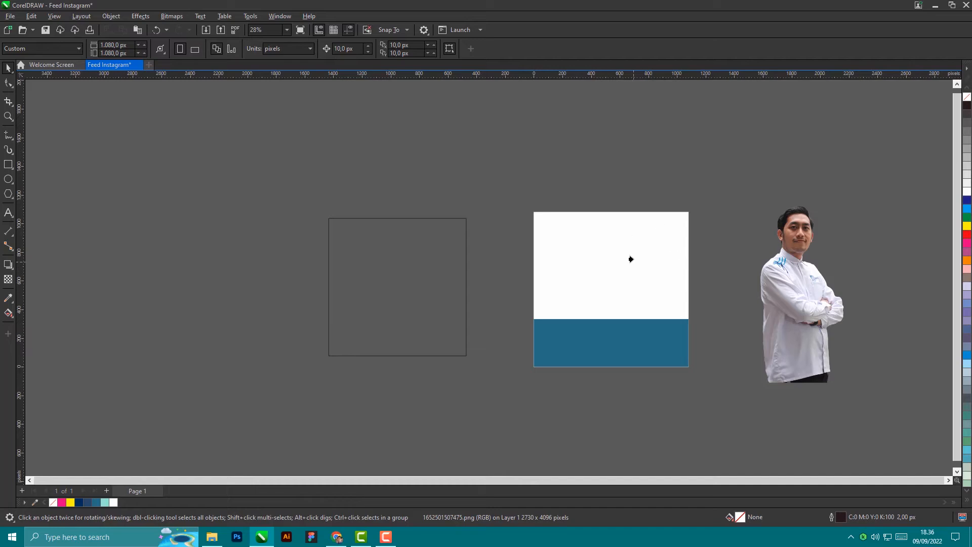
click(658, 259)
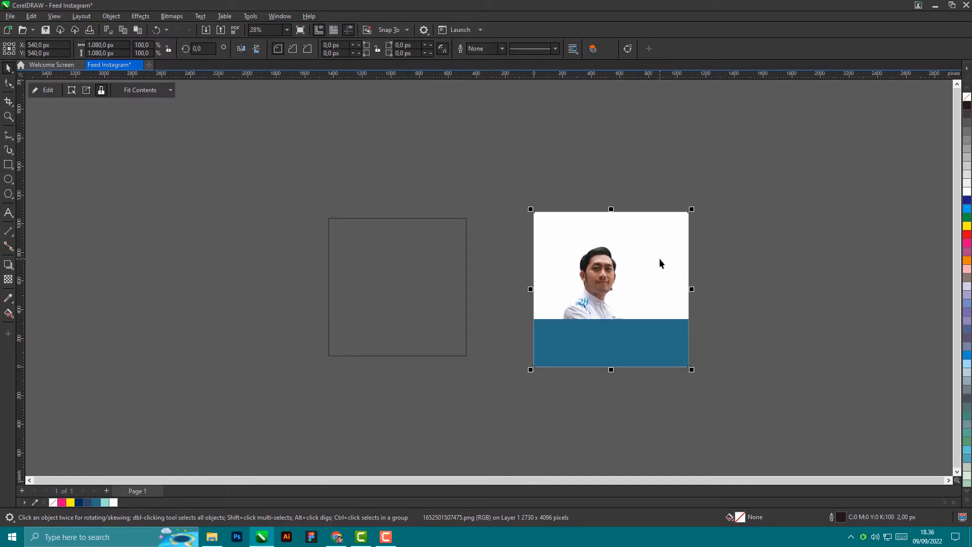
scroll(655, 277, up, 2)
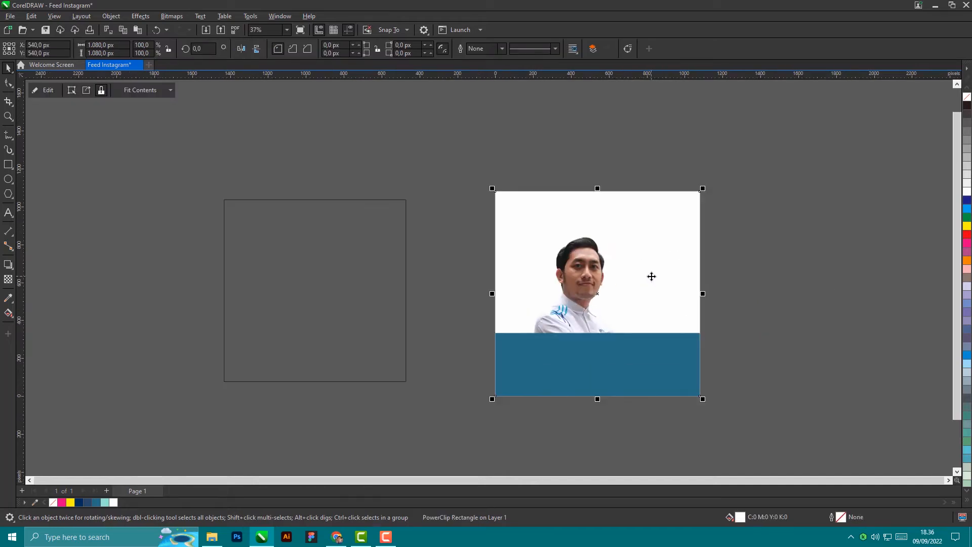
scroll(750, 270, down, 3)
click(749, 270)
scroll(617, 284, up, 3)
scroll(616, 285, up, 1)
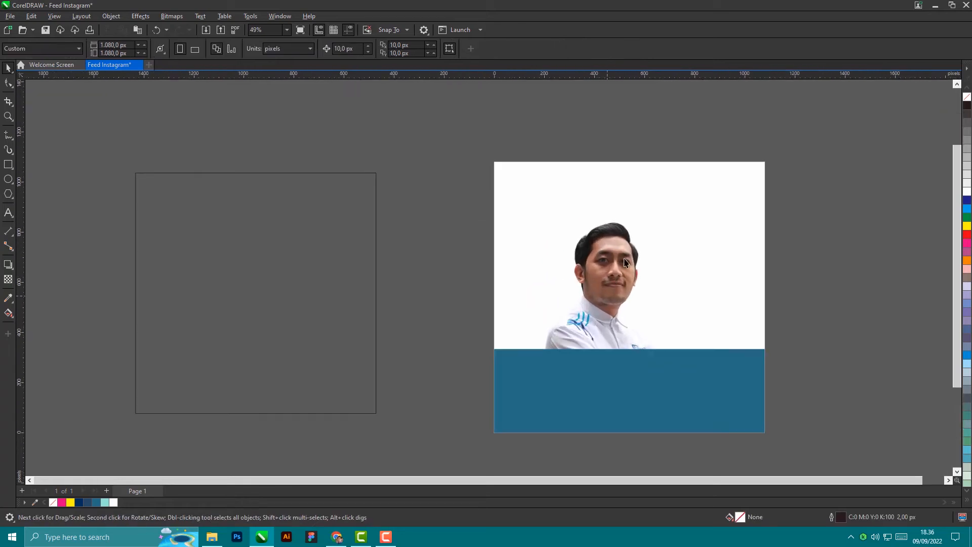
scroll(634, 266, down, 1)
scroll(634, 267, up, 1)
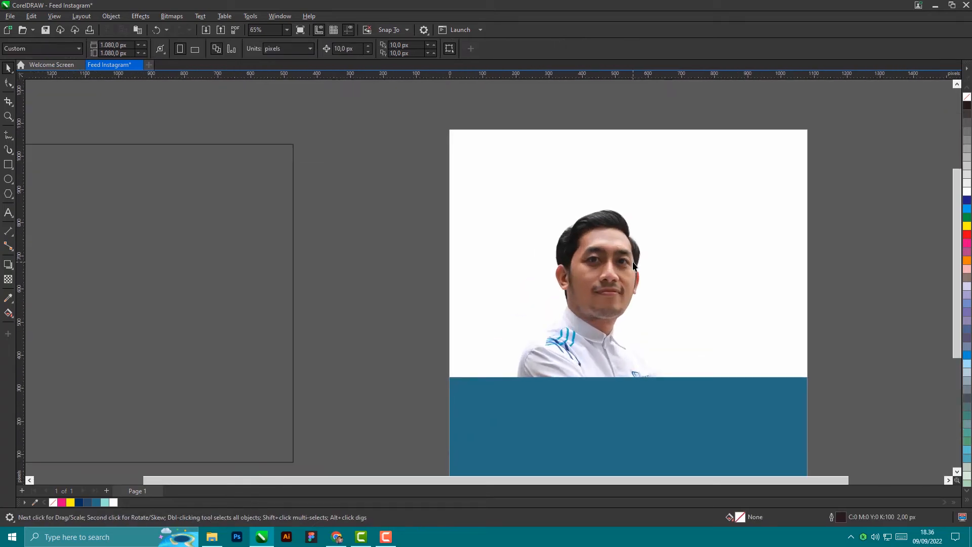
scroll(634, 266, down, 1)
scroll(634, 271, up, 2)
scroll(634, 276, down, 1)
scroll(633, 275, up, 1)
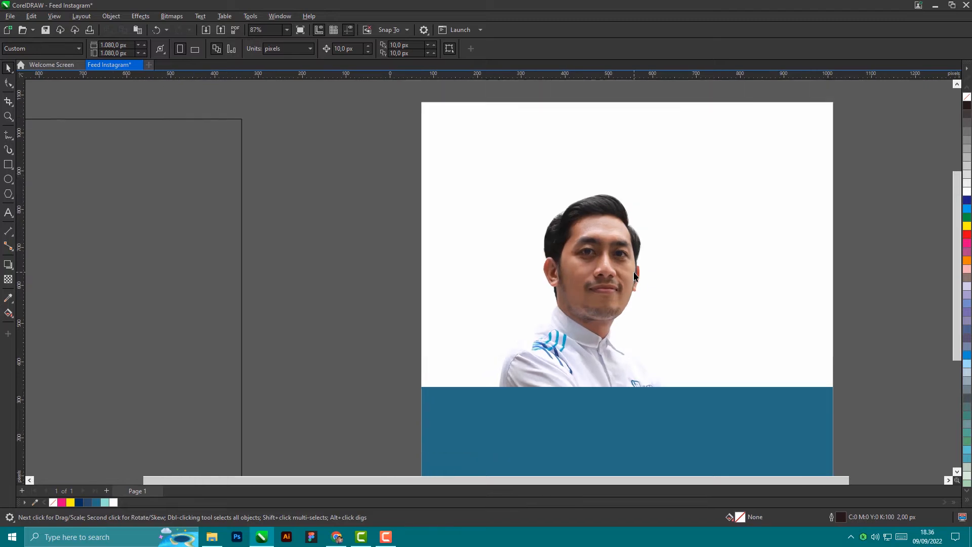
scroll(633, 276, down, 1)
scroll(634, 275, down, 1)
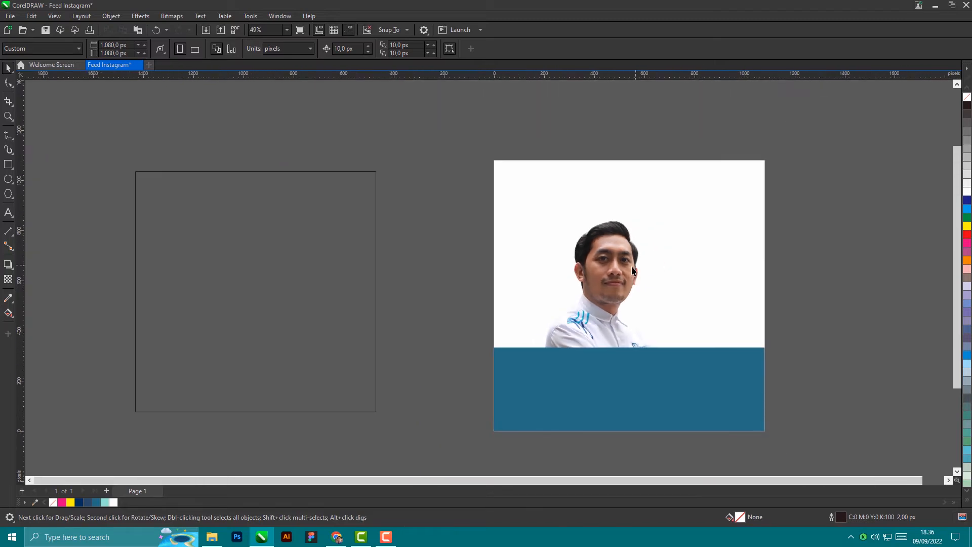
scroll(602, 262, down, 2)
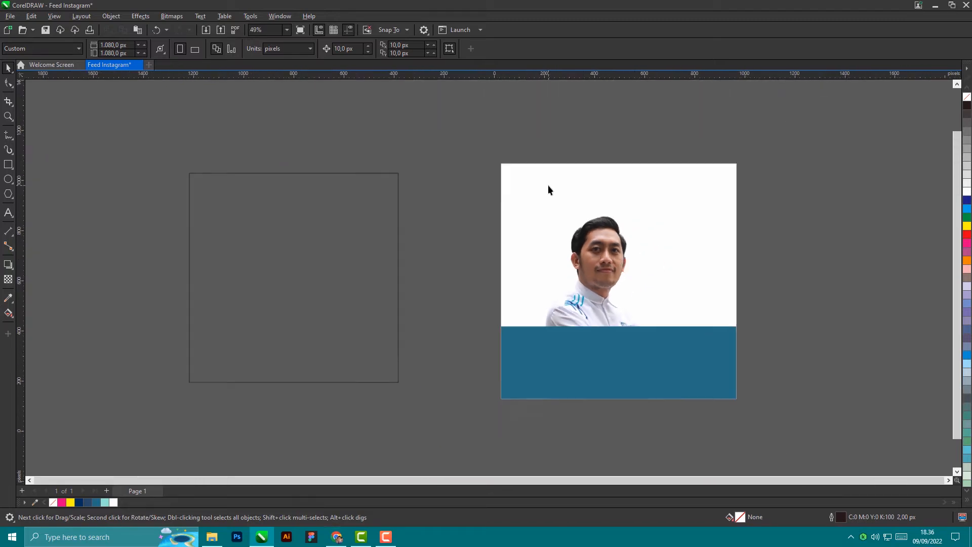
Step: Edit the PowerClip contents to shrink the photo and shift it right
right_click(592, 208)
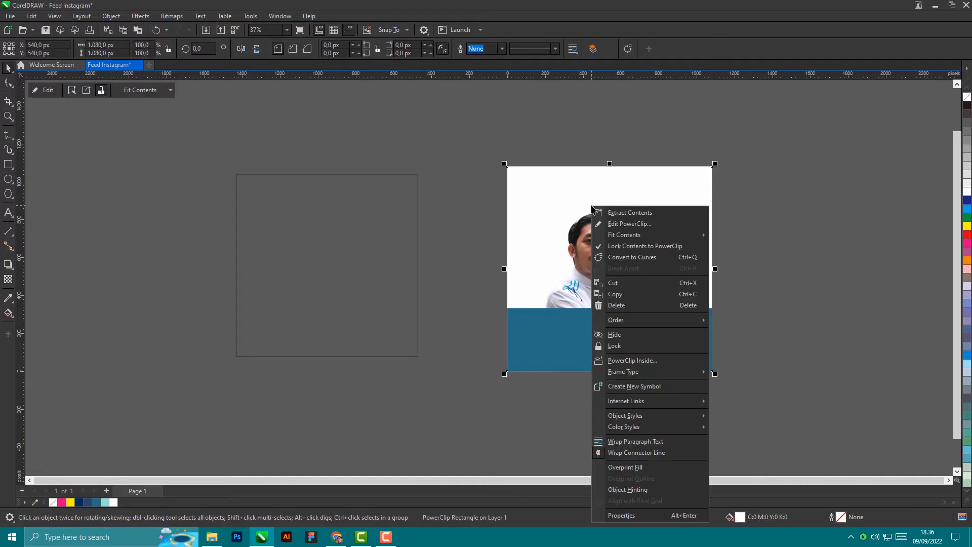
click(629, 226)
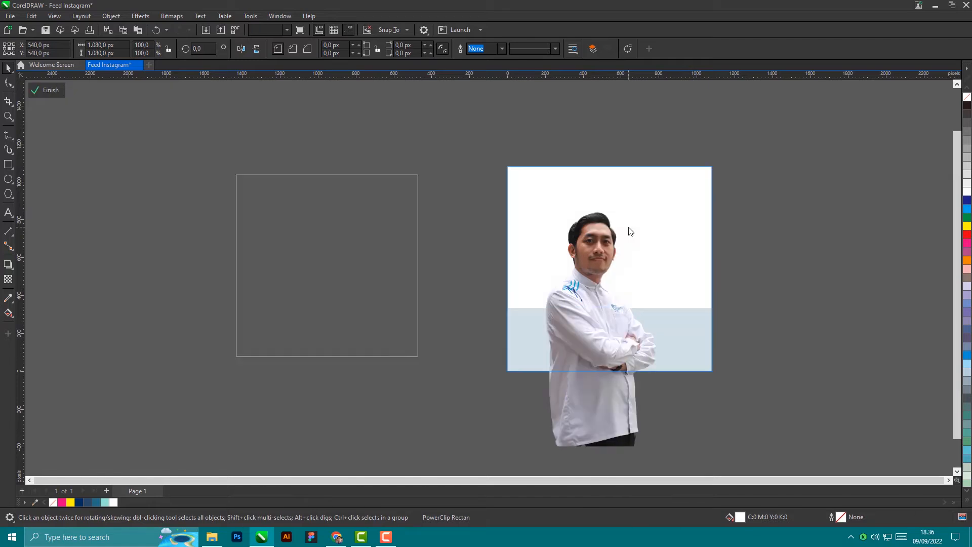
drag(603, 410, 635, 395)
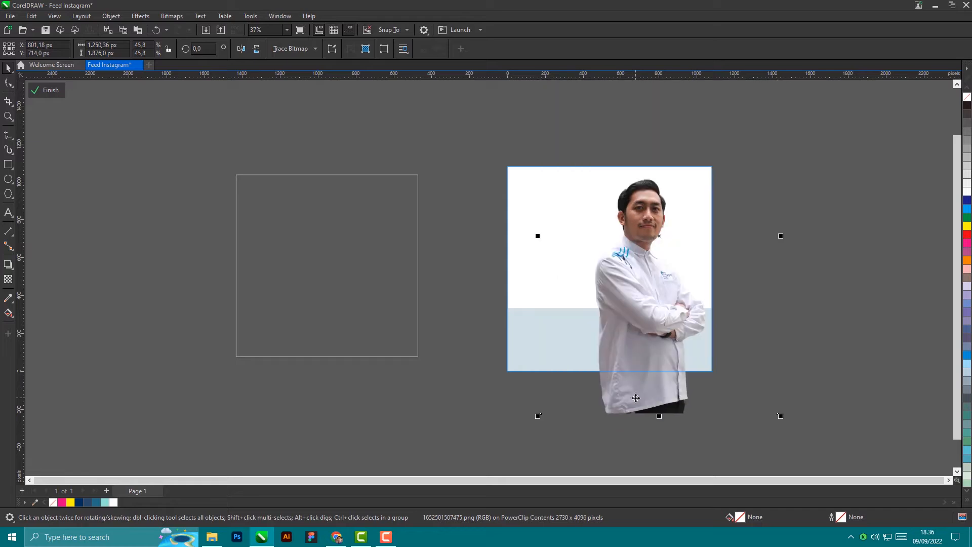
mouse_move(538, 416)
mouse_down()
mouse_move(589, 340)
mouse_move(532, 436)
mouse_move(535, 420)
mouse_up()
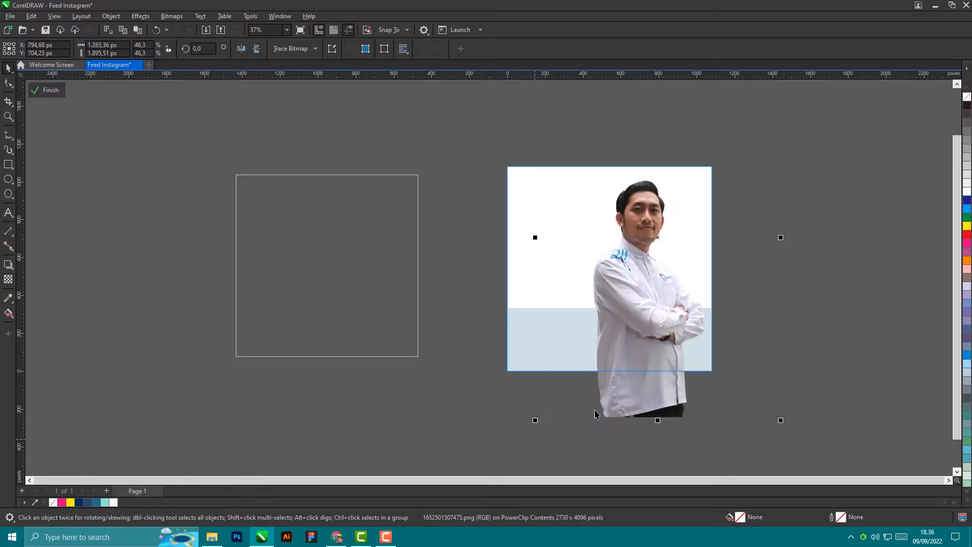
drag(651, 405, 656, 407)
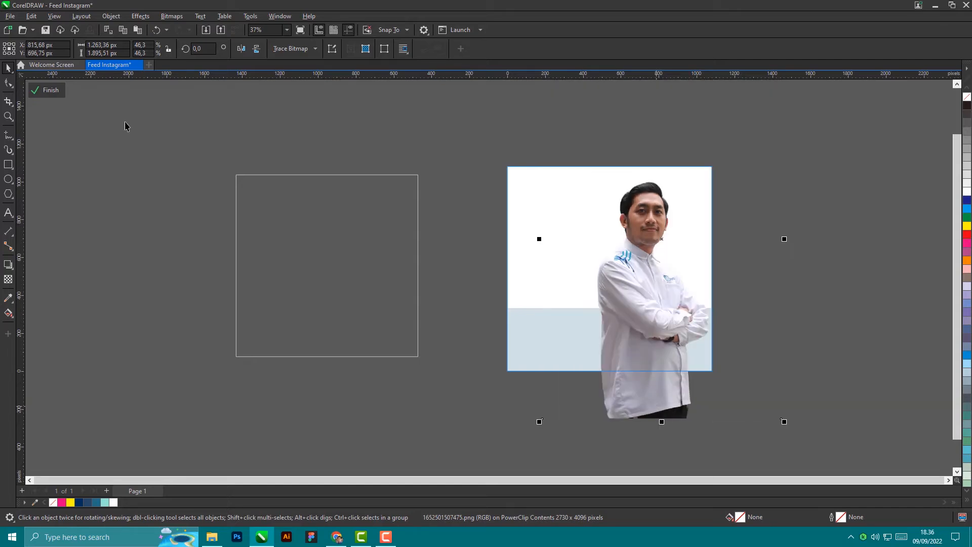
click(49, 91)
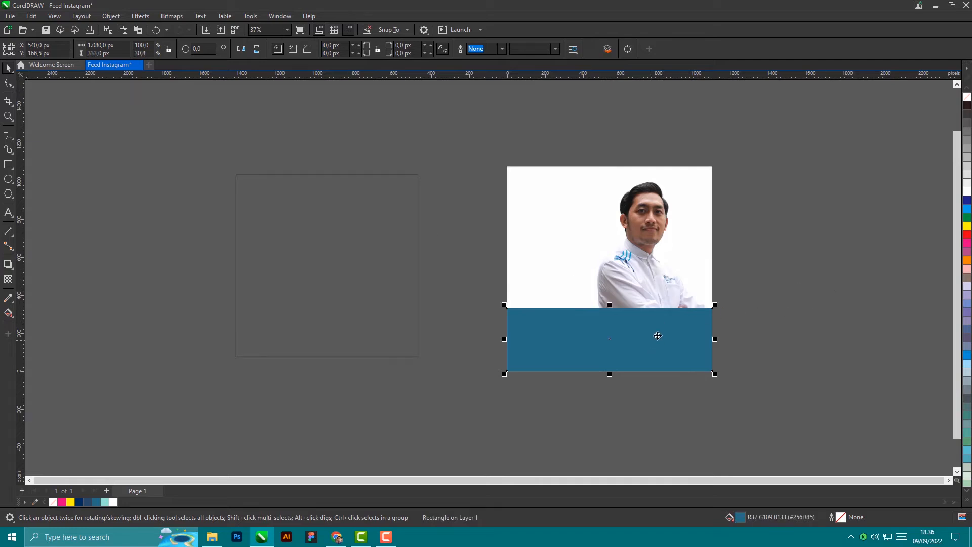
Step: Re-edit the PowerClip, scaling the photo to 41.3% and pushing it to the right edge
click(781, 276)
click(637, 284)
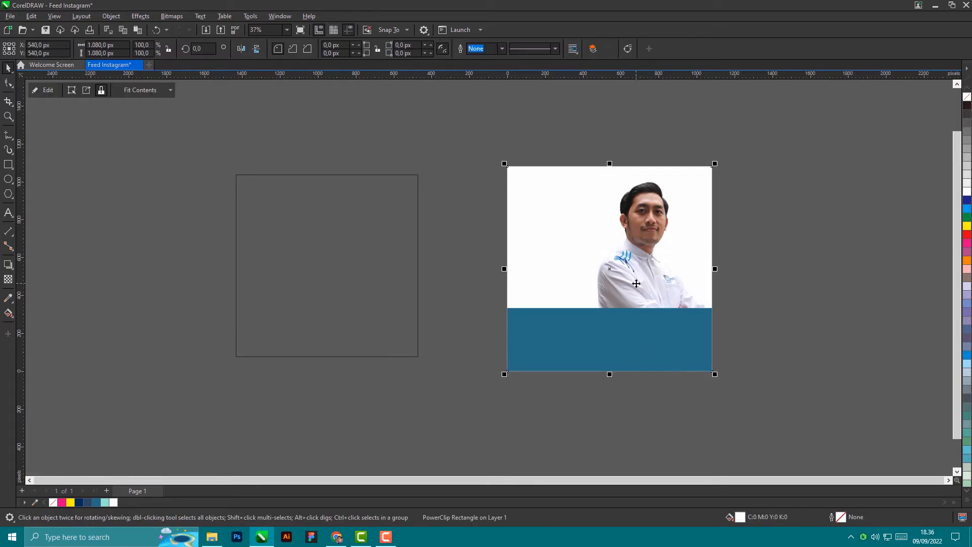
right_click(636, 283)
click(671, 229)
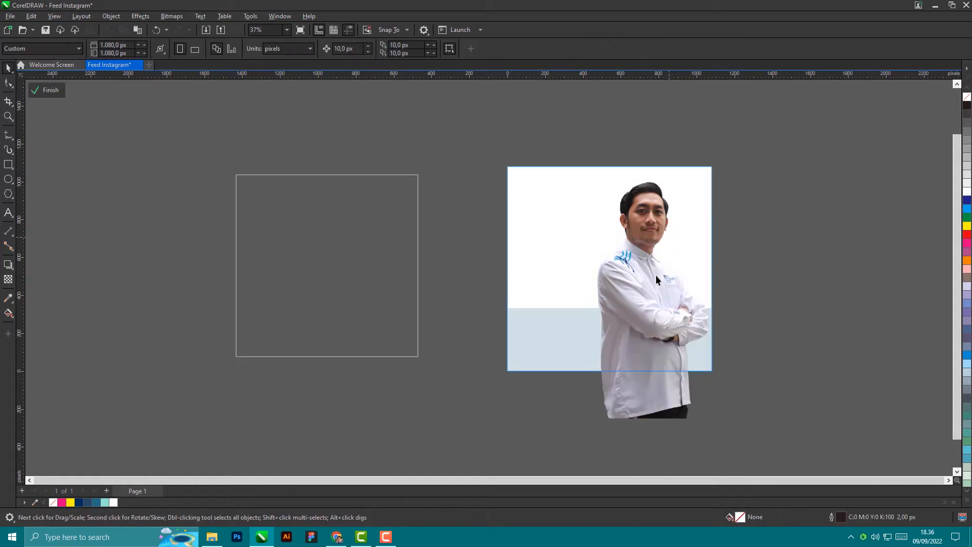
click(641, 403)
drag(539, 422, 549, 415)
drag(646, 333, 644, 338)
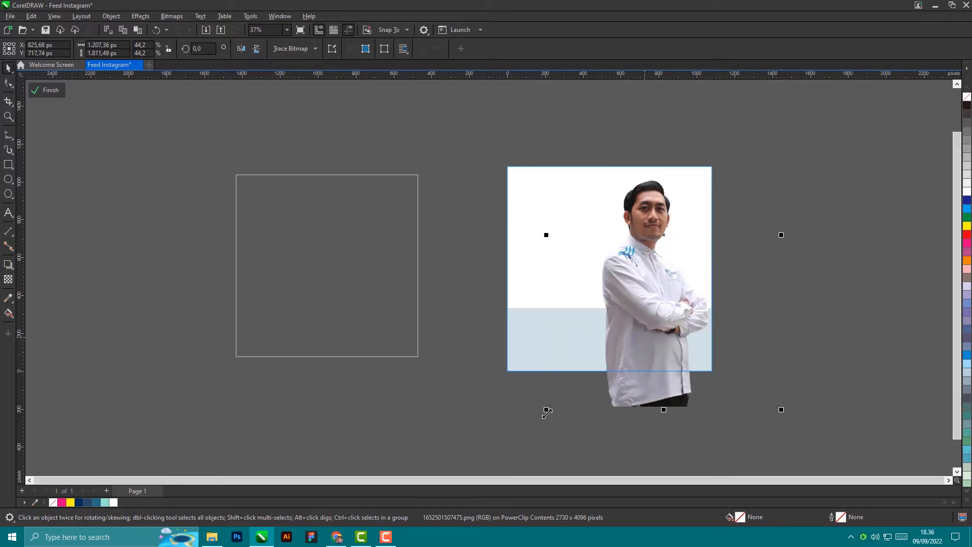
drag(547, 411, 562, 386)
mouse_move(669, 349)
mouse_down()
mouse_move(696, 344)
mouse_move(685, 347)
mouse_up()
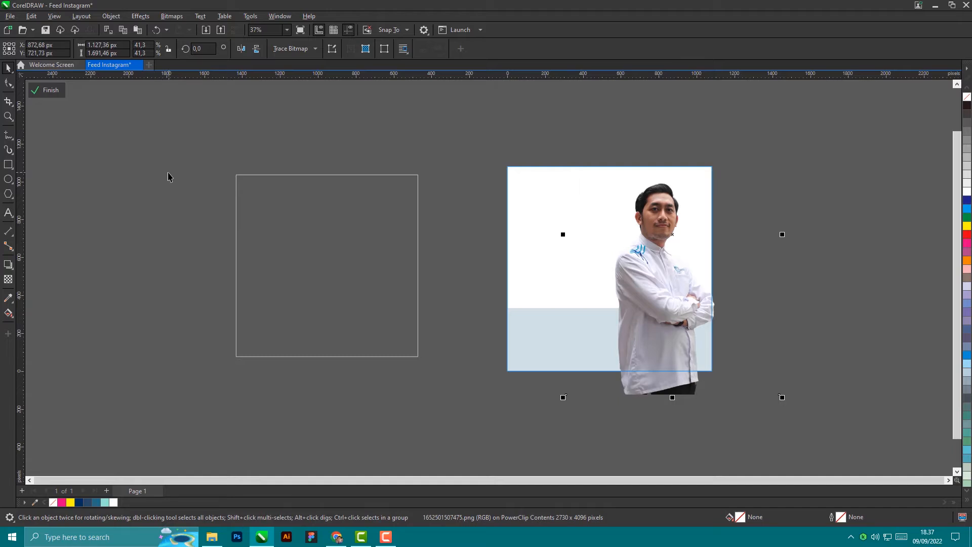
click(62, 95)
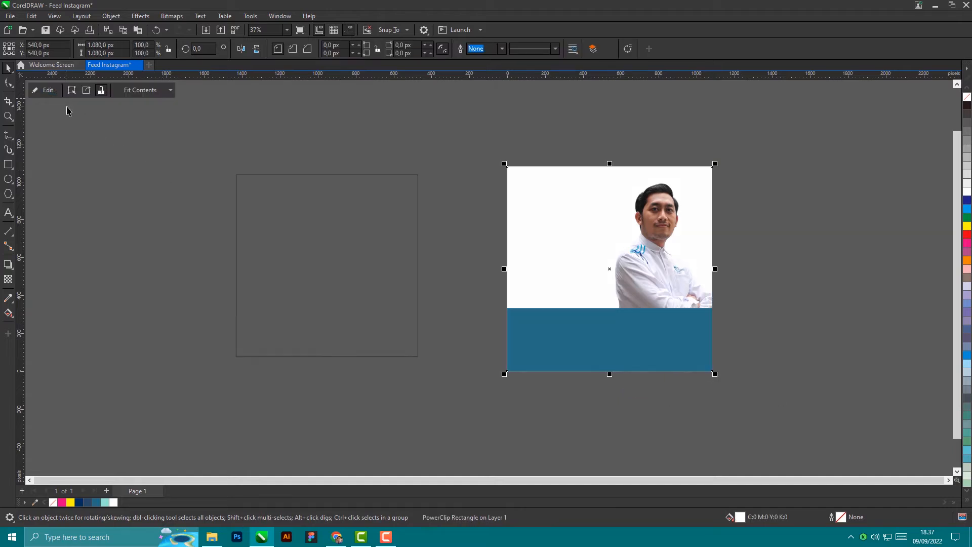
Step: Select the empty 960 px square frame left of the page
click(831, 237)
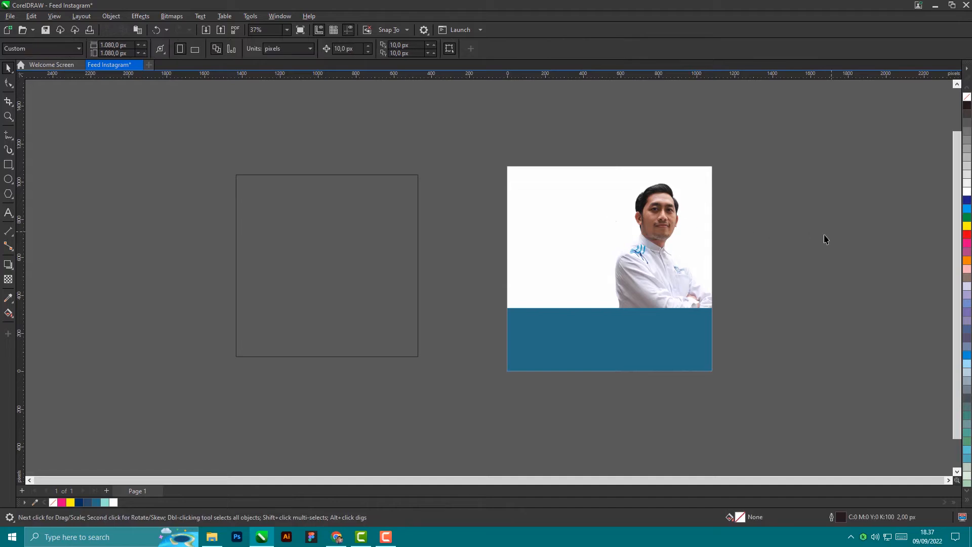
click(357, 254)
right_click(357, 254)
click(434, 203)
click(418, 204)
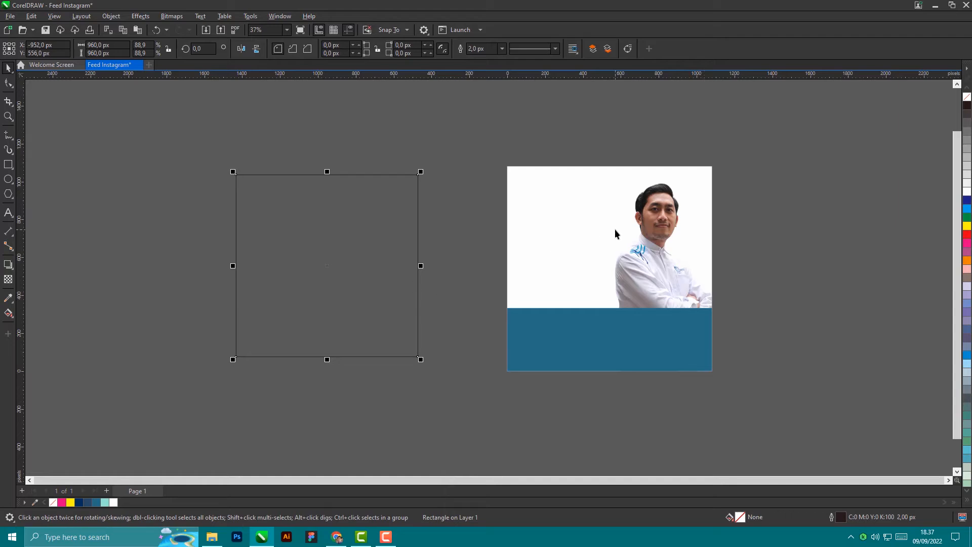
shift+click(560, 235)
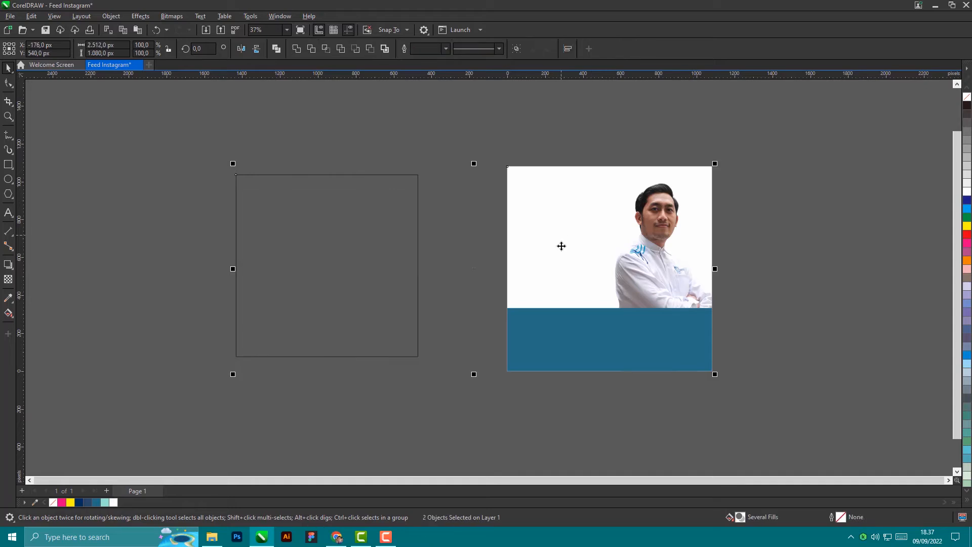
click(423, 172)
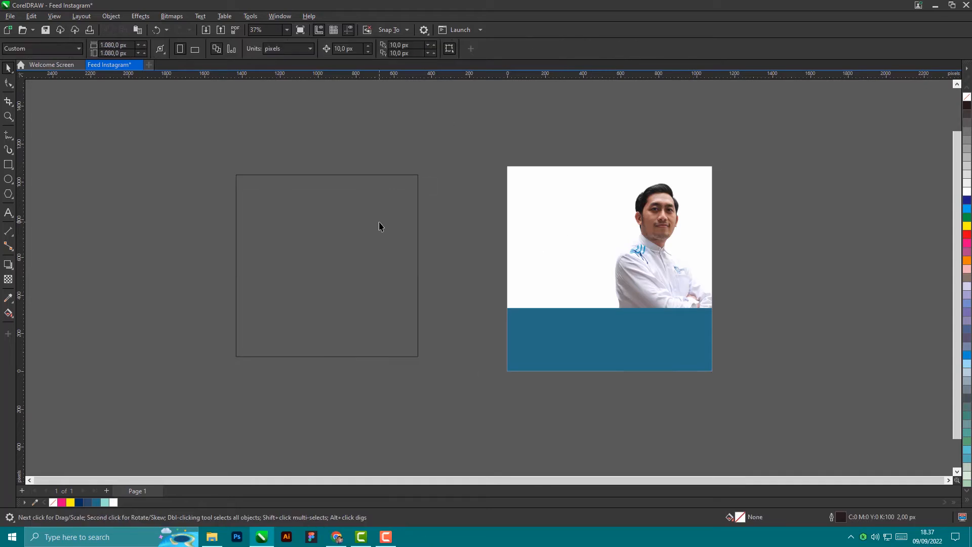
click(380, 226)
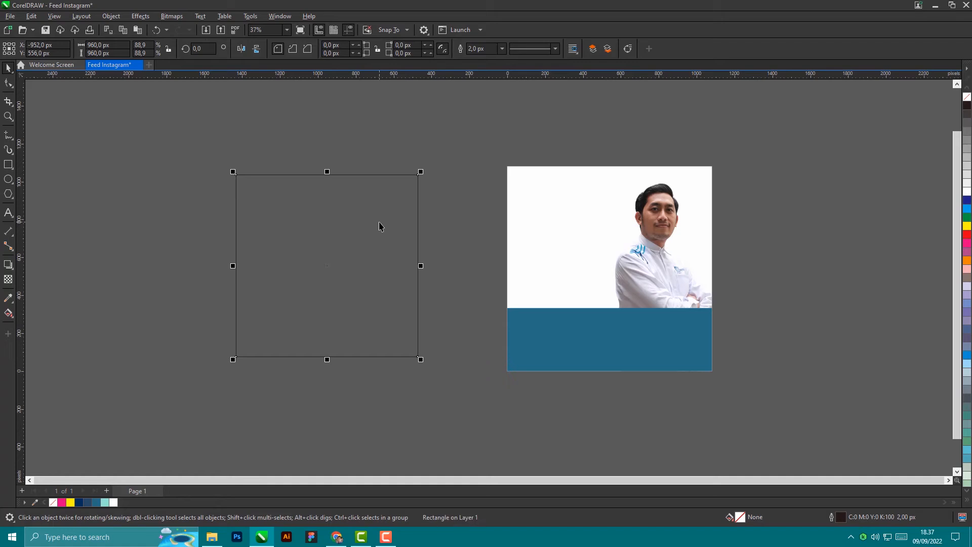
Step: Align the frame's centre to the photo with C and E, placing it at 540, 540 px
shift+click(572, 225)
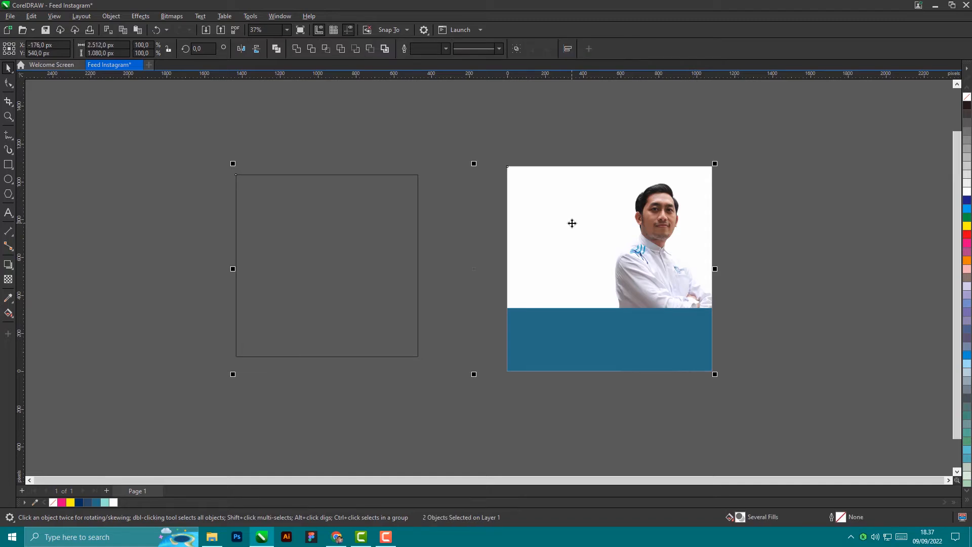
key(c)
key(e)
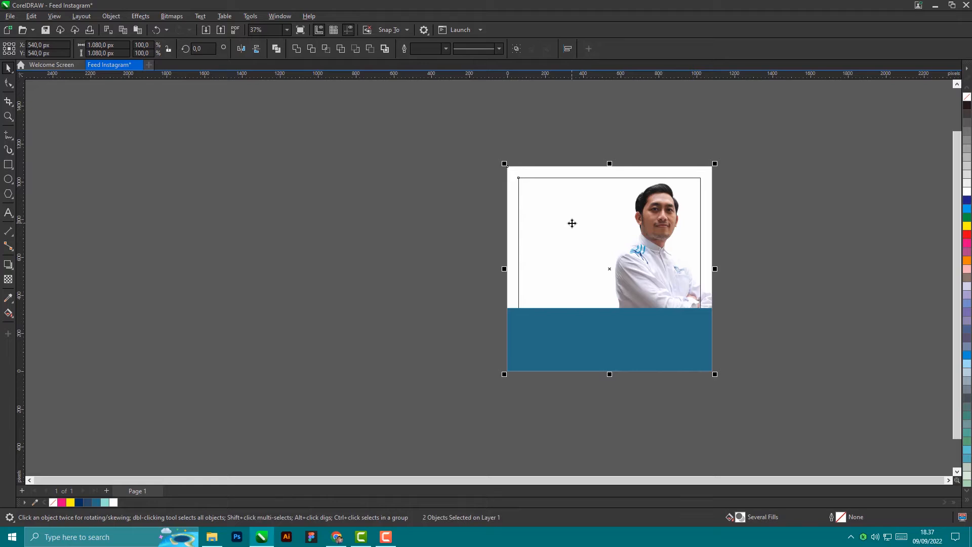
click(834, 269)
scroll(564, 196, up, 4)
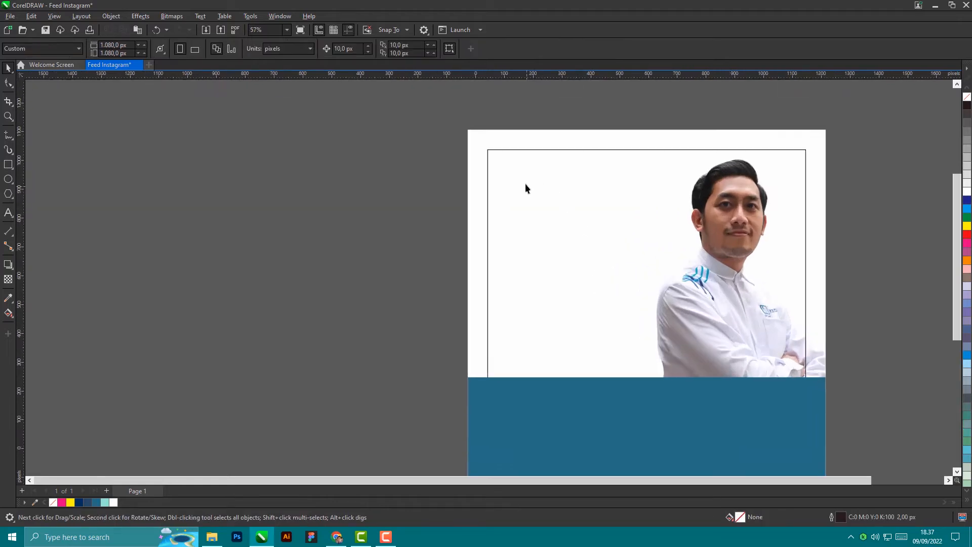
click(519, 145)
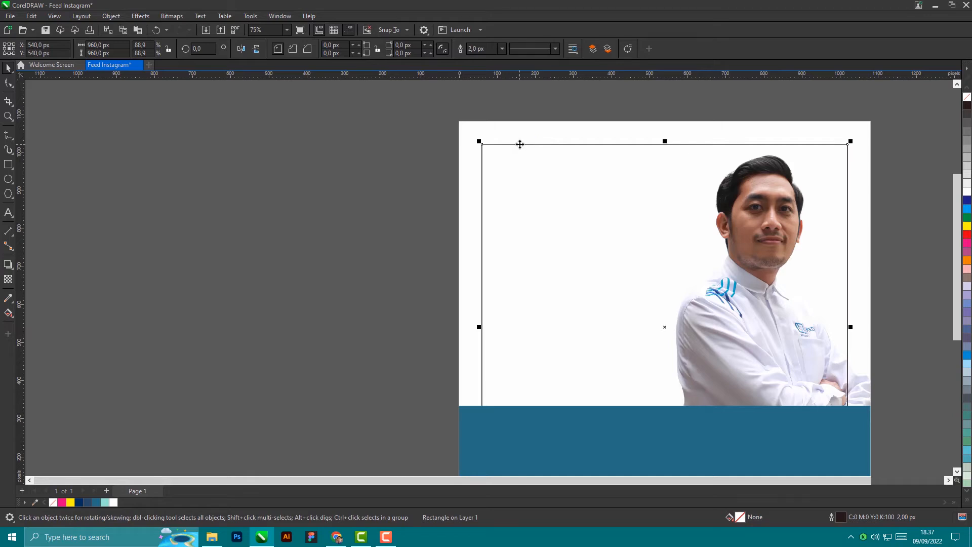
Step: Move the 960 × 960 px frame To Front of Page so its outline shows
right_click(520, 146)
mouse_move(554, 268)
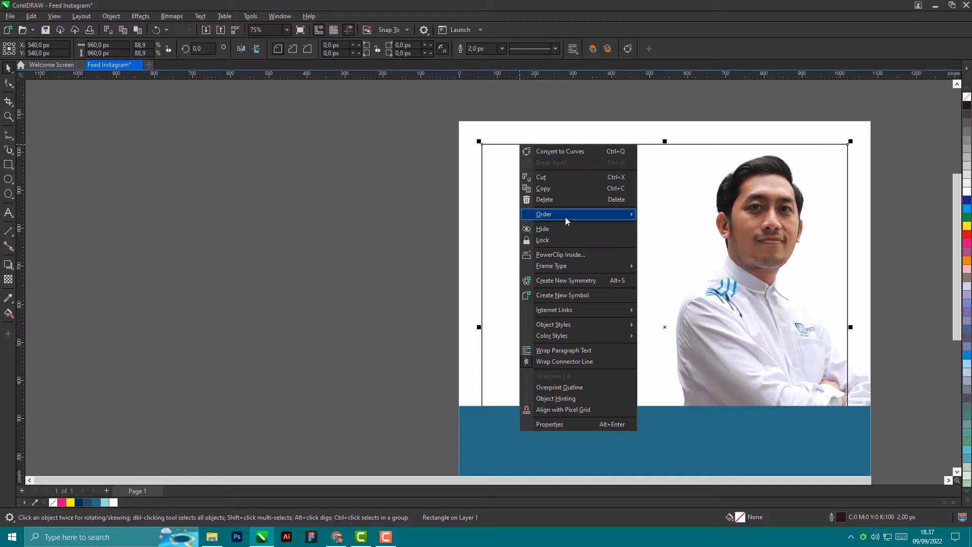
mouse_move(566, 216)
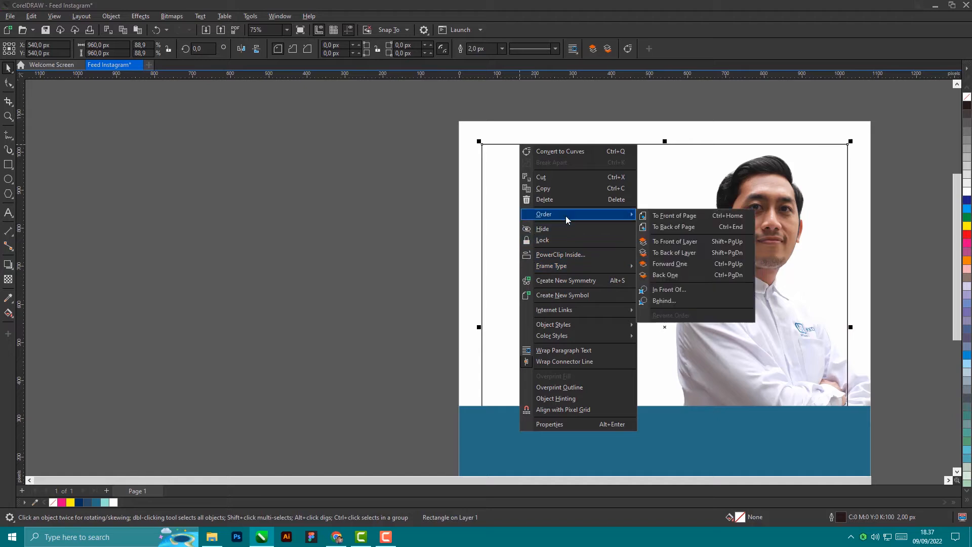
click(676, 217)
click(272, 256)
scroll(273, 255, down, 1)
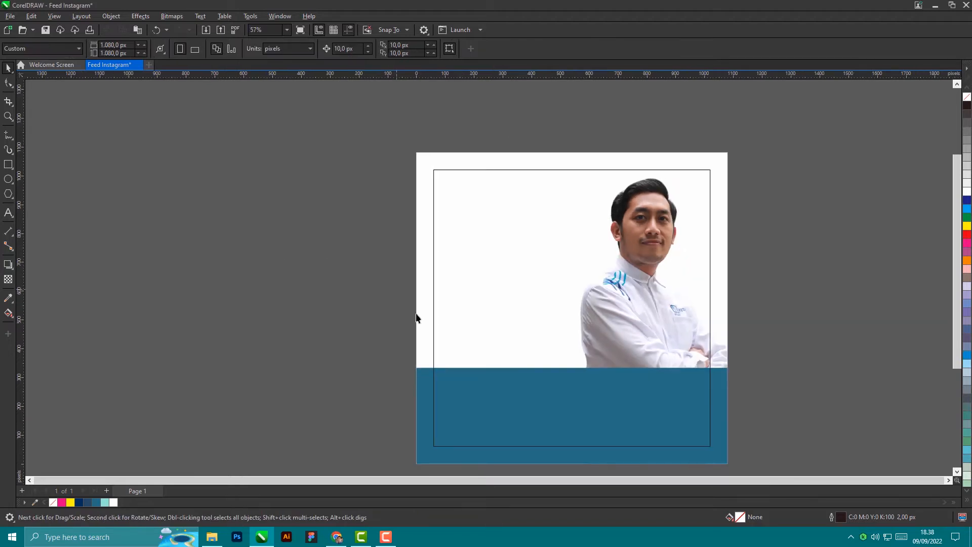
scroll(440, 452, up, 5)
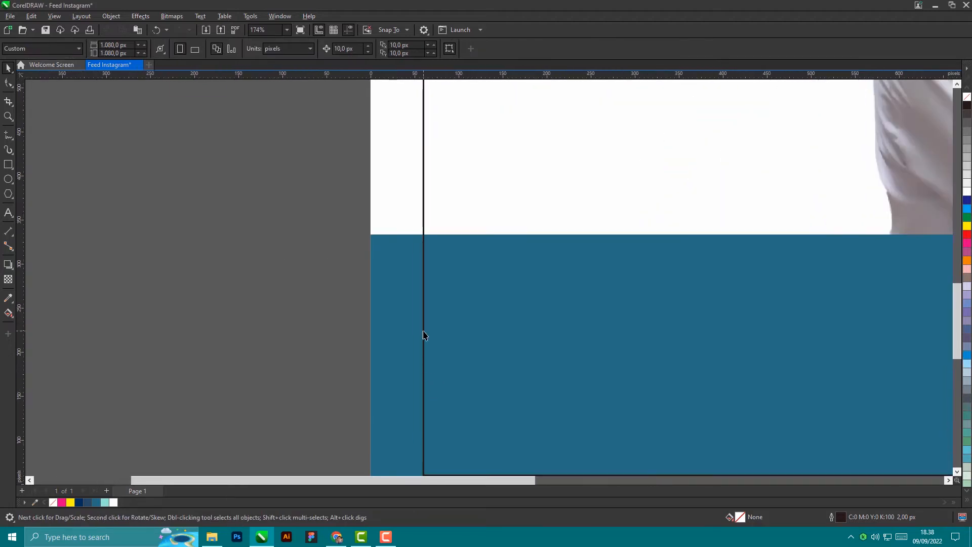
scroll(424, 337, down, 5)
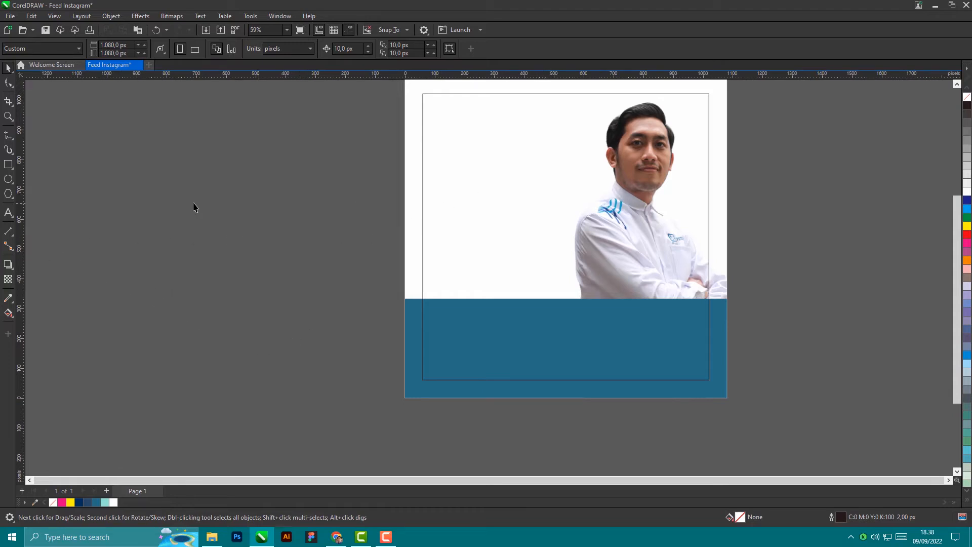
Step: Create a text object left of the page with CANVA, FOR and EDUCATION on separate lines
click(8, 213)
click(212, 227)
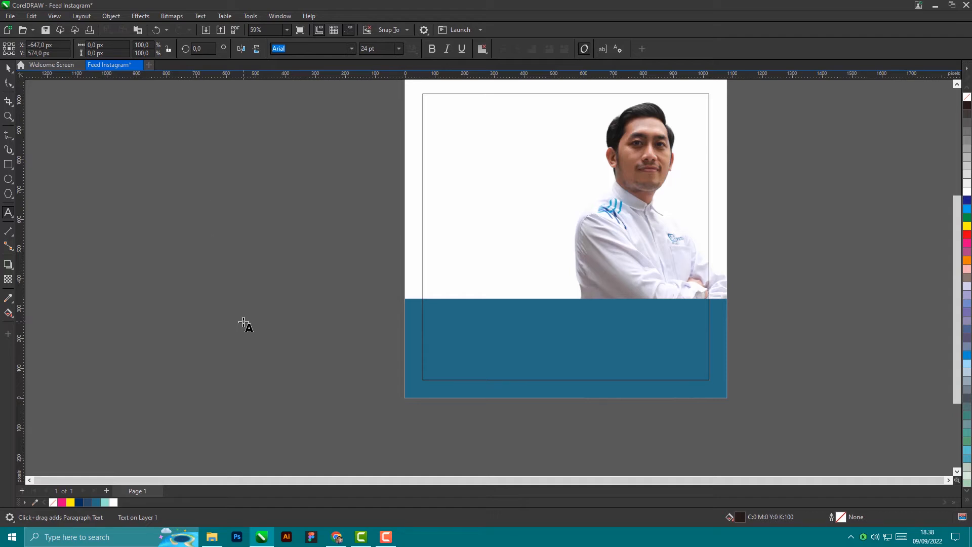
text(CANVA)
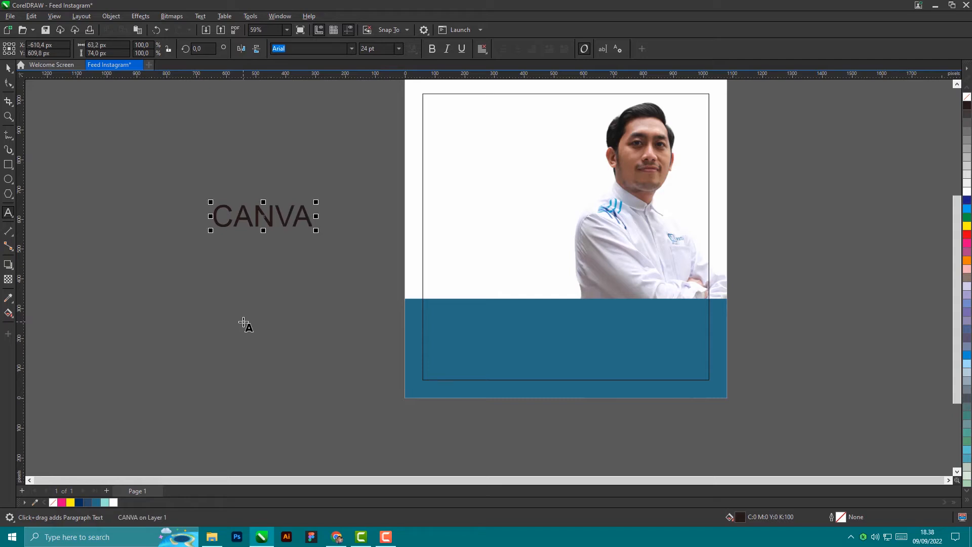
key(Return)
text(FOR)
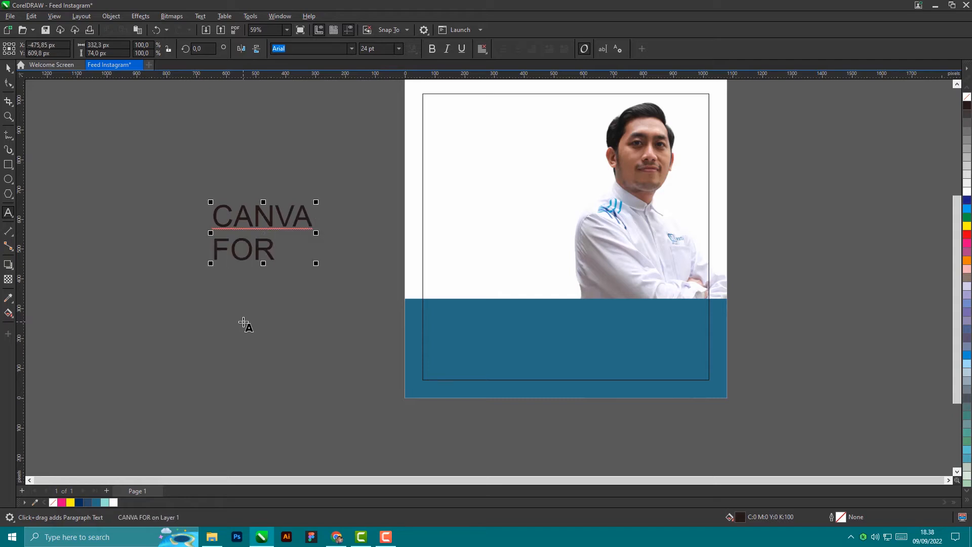
key(Return)
text(EDUCAT)
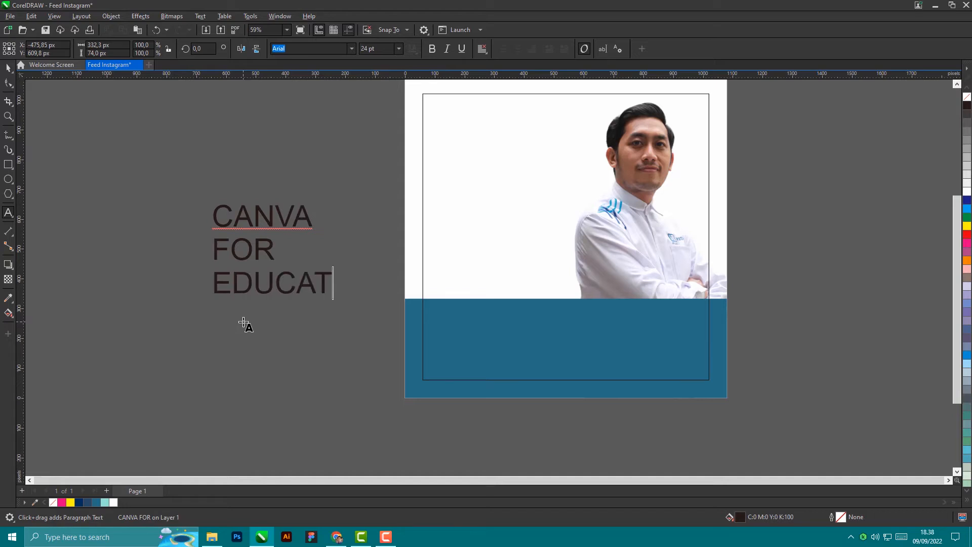
text(ION)
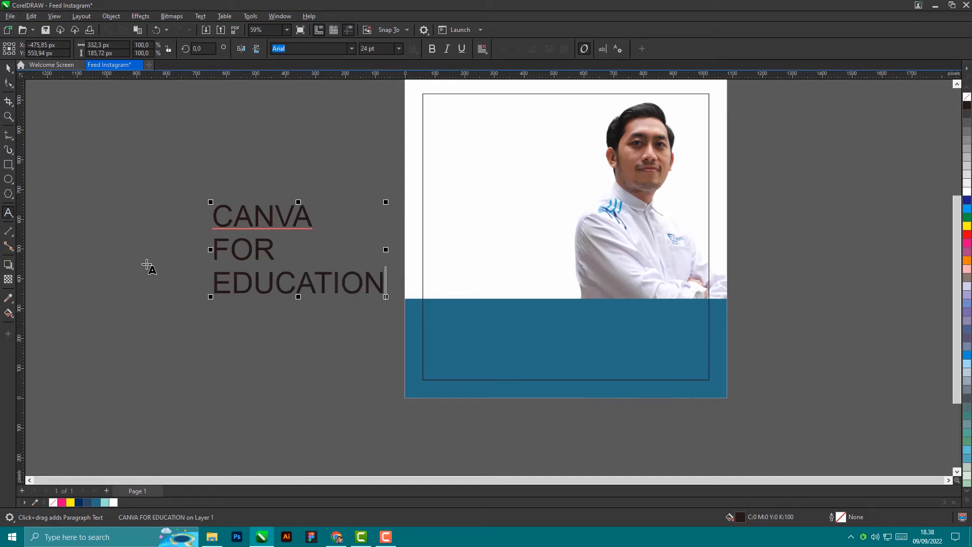
Step: Rework the line breaks so it reads CANVA FOR on line one and EDUCATION on line two
click(214, 282)
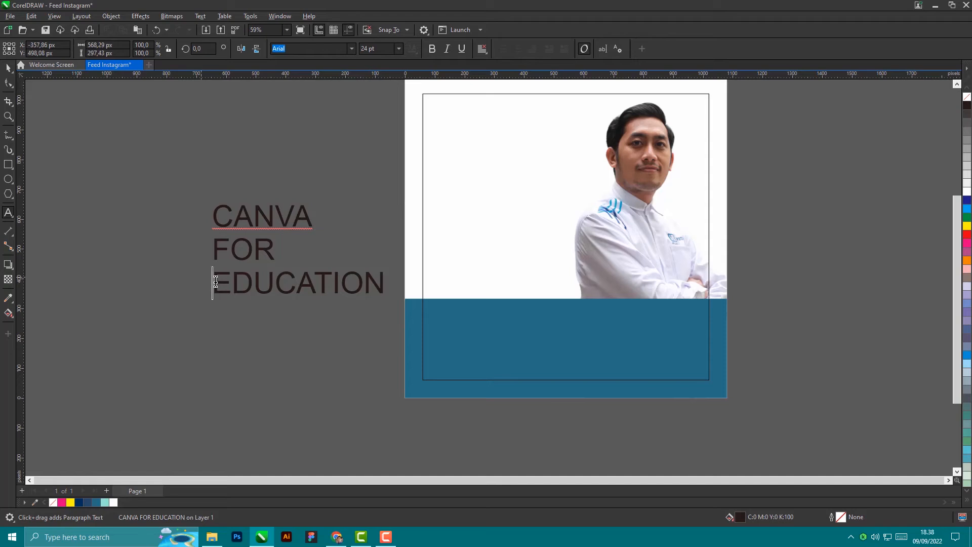
key(BackSpace)
key(Left)
key(Left)
key(Left)
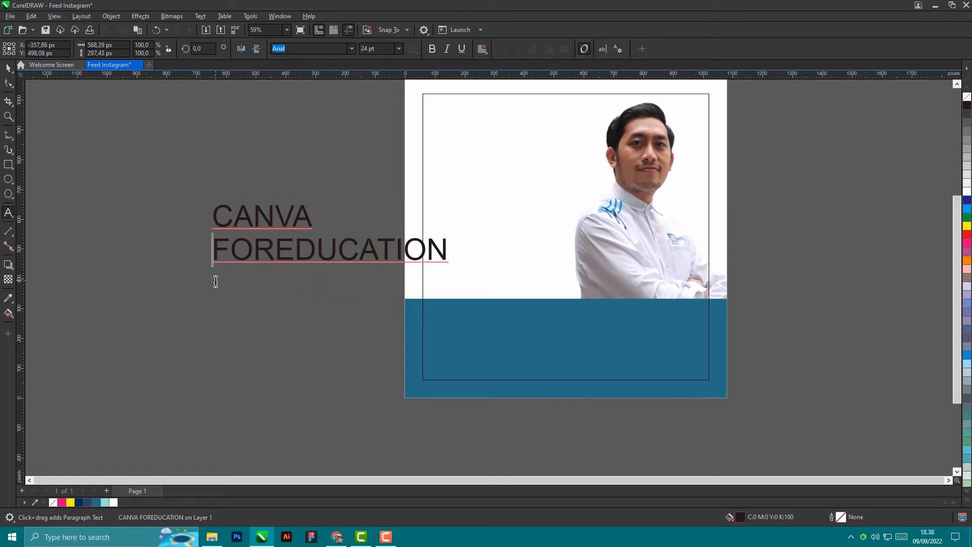
key(BackSpace)
key(Right)
key(Right)
key(Right)
key(Right)
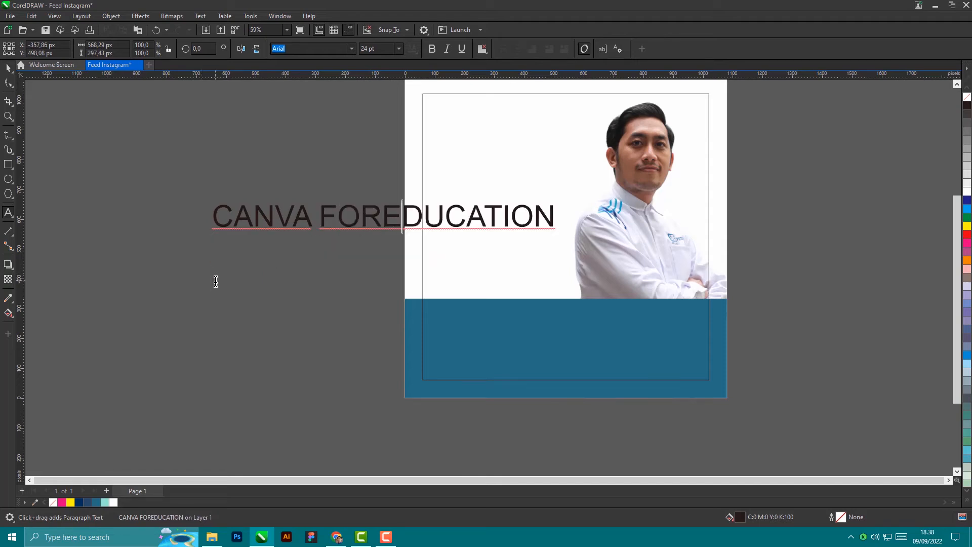
key(Left)
key(Return)
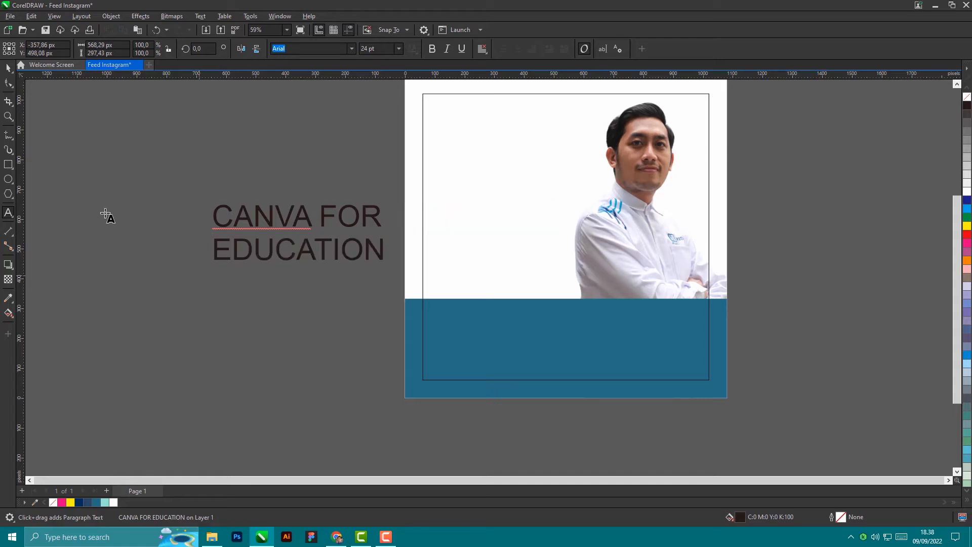
click(8, 67)
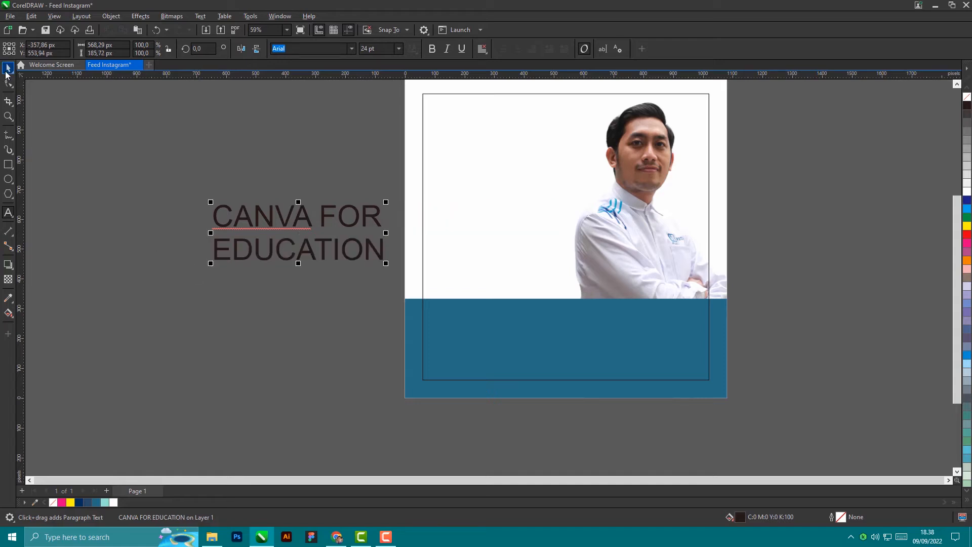
Step: Try GalanoGrotesque-Bold on the heading, then search the font list for Poppins
click(353, 47)
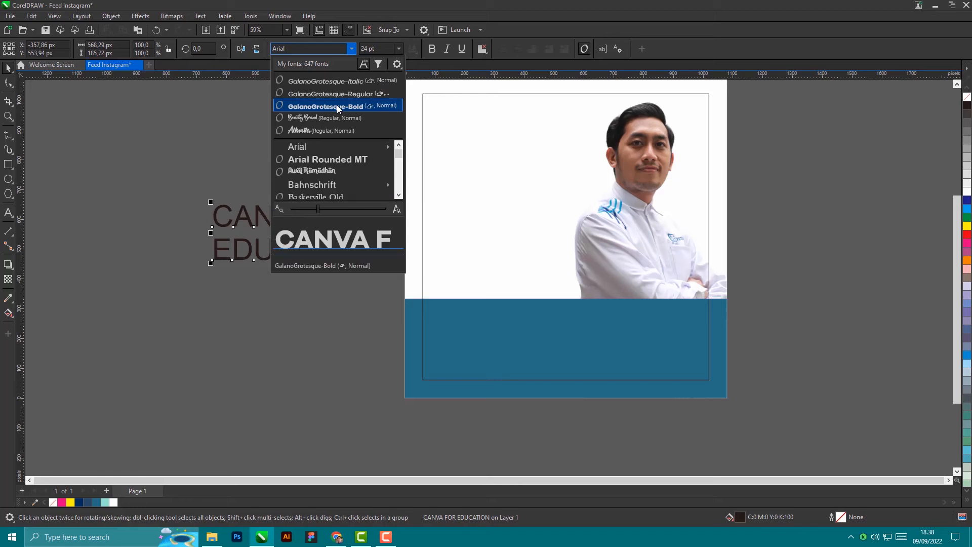
click(337, 106)
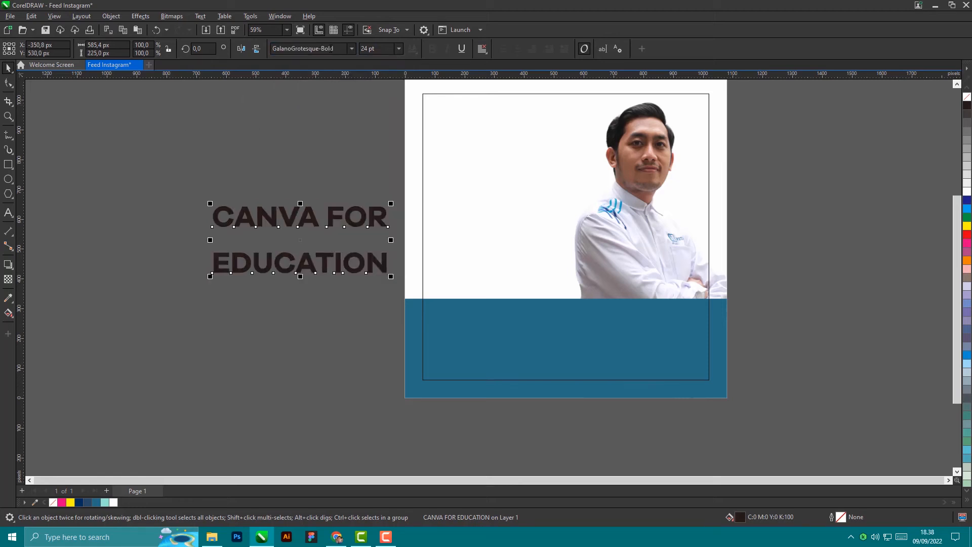
click(351, 48)
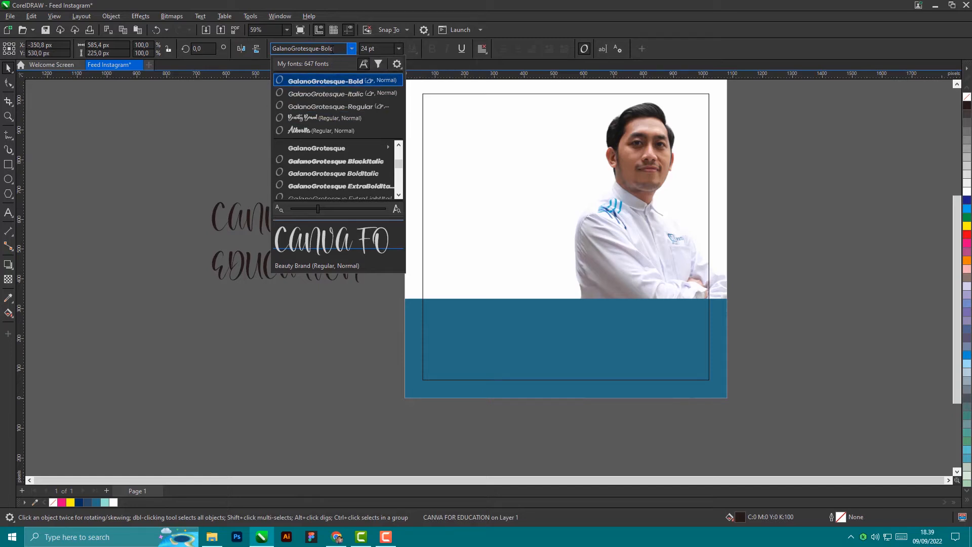
click(332, 48)
text(pd)
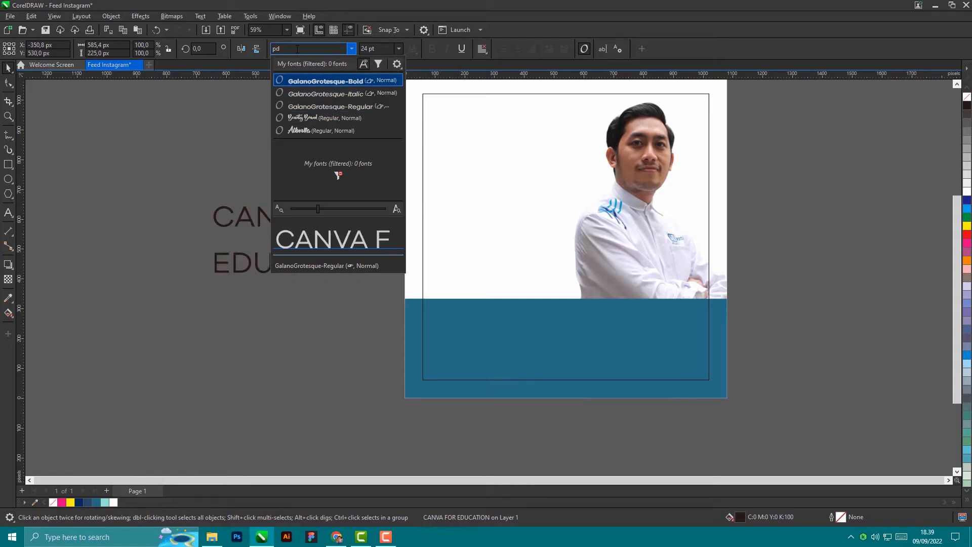
key(BackSpace)
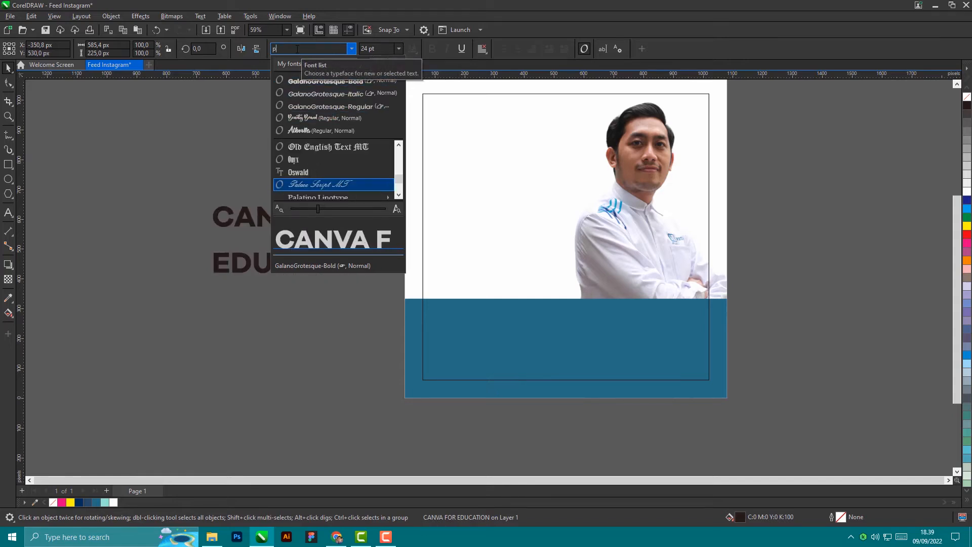
Step: Apply bold Poppins to the heading and shift it right and down beside the page
scroll(324, 173, down, 3)
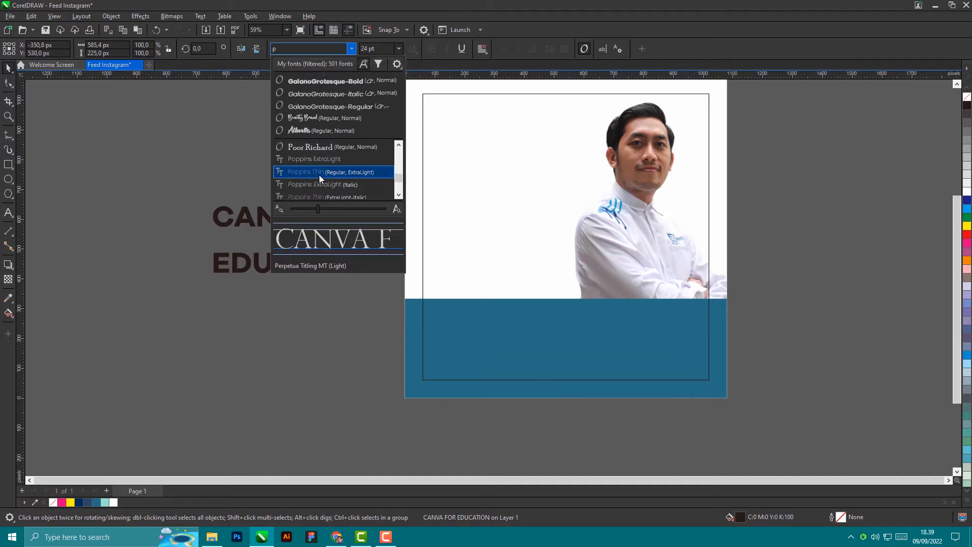
scroll(320, 177, down, 3)
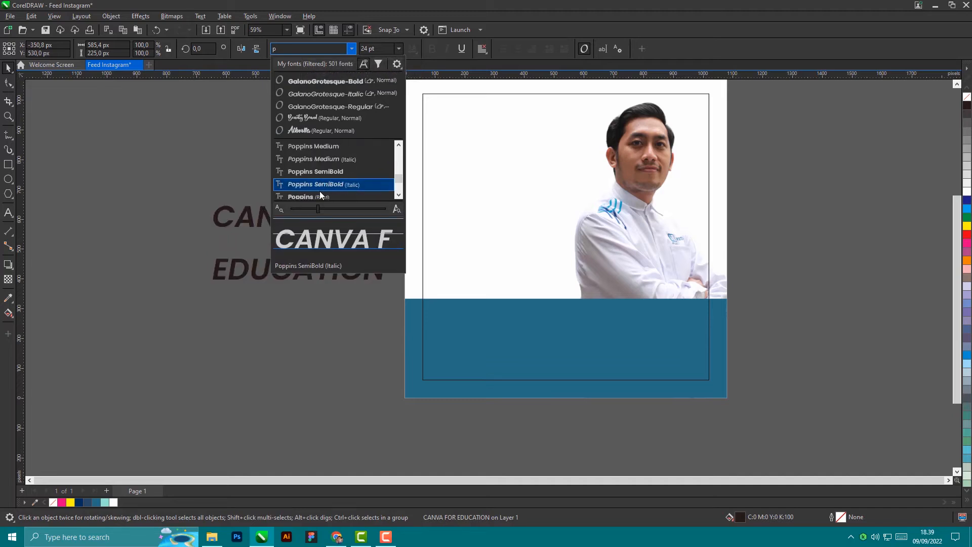
click(320, 196)
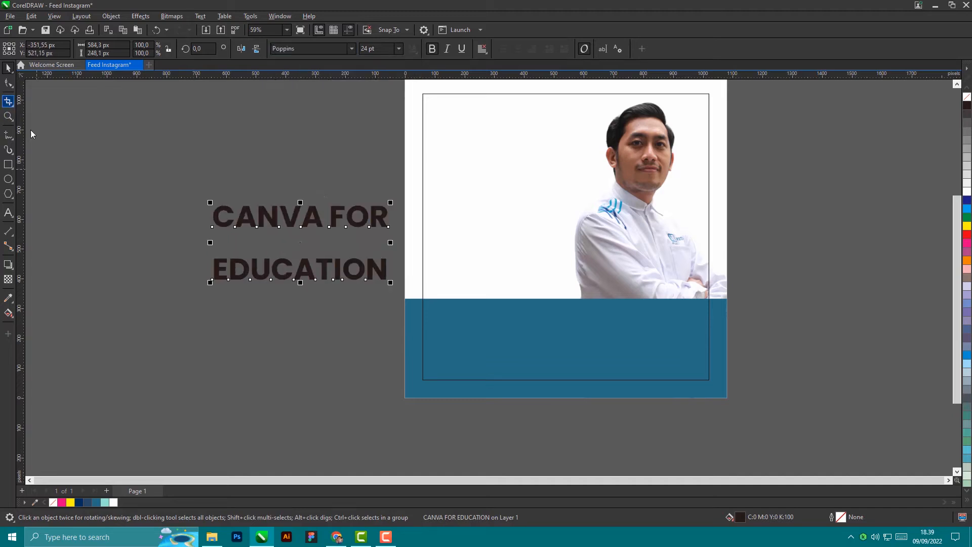
drag(293, 219, 265, 175)
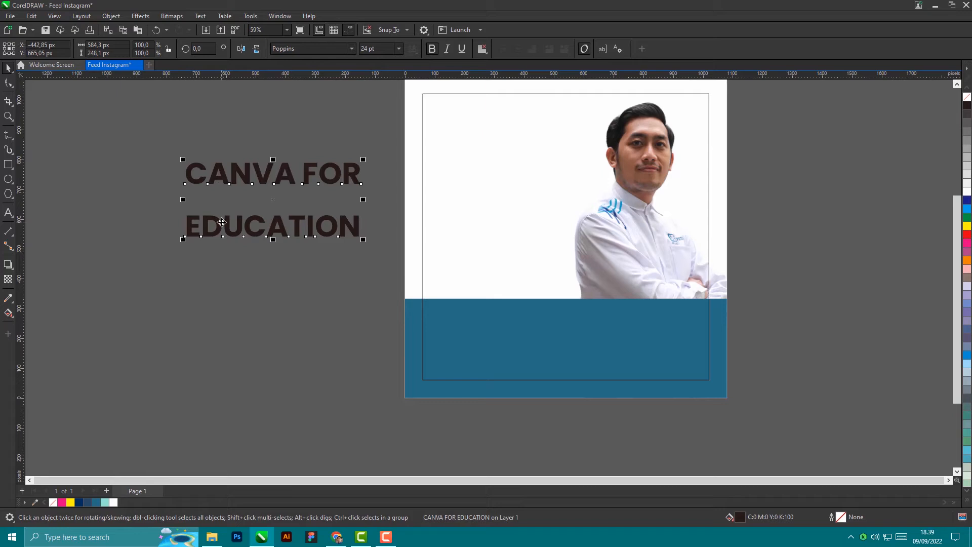
drag(220, 225, 239, 244)
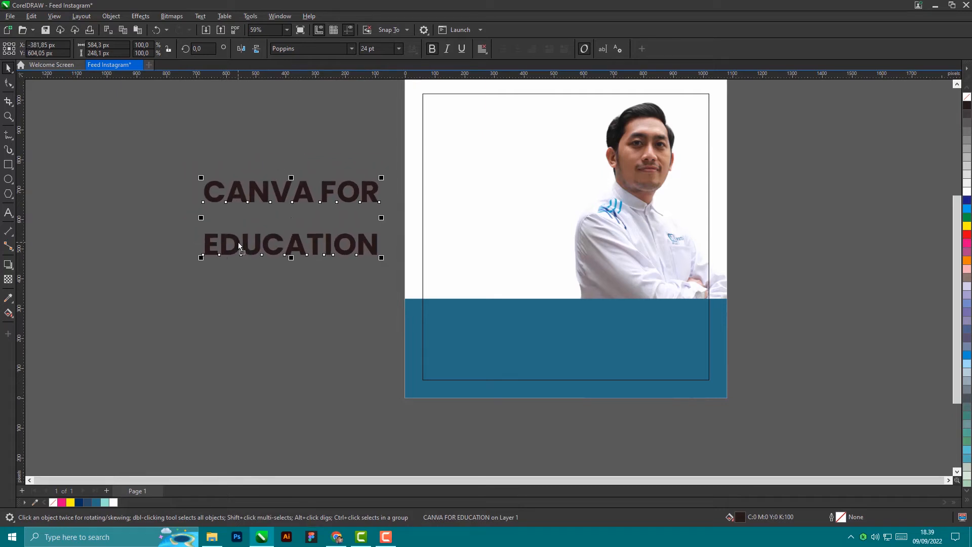
Step: Move the CANVA FOR EDUCATION heading up and to the left
click(13, 86)
click(235, 341)
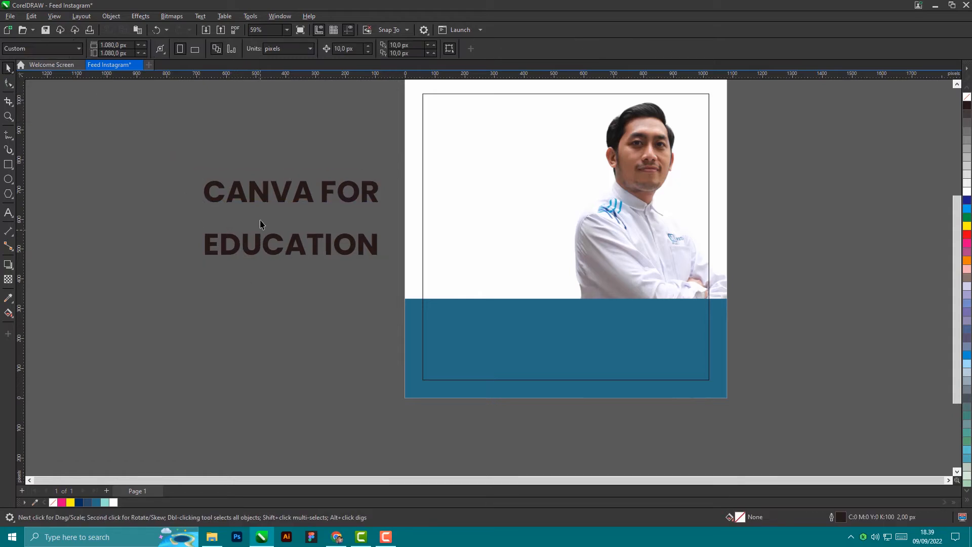
key(space)
click(268, 202)
drag(268, 202, 248, 146)
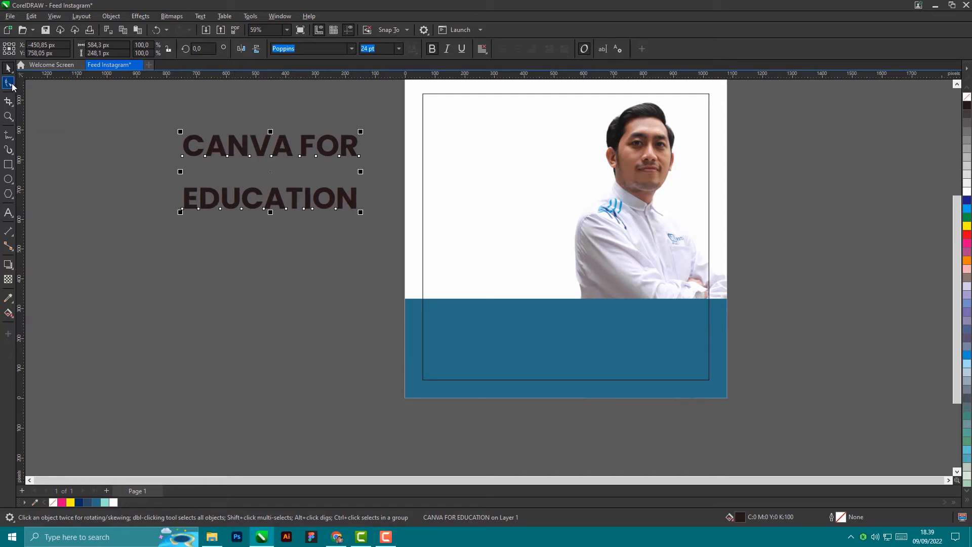
Step: Tighten line spacing so EDUCATION sits beneath CANVA FOR, undoing an accidental letter-spacing change
click(7, 83)
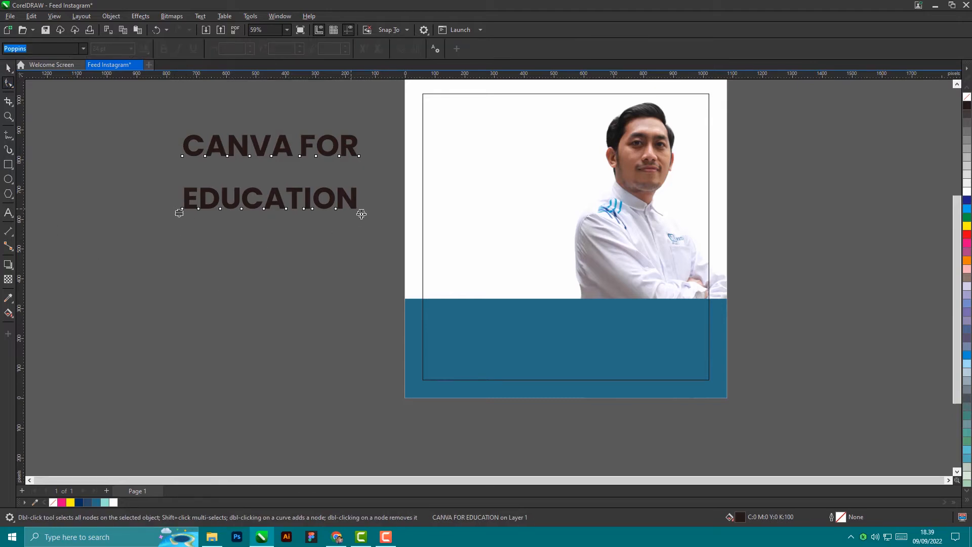
scroll(162, 212, up, 4)
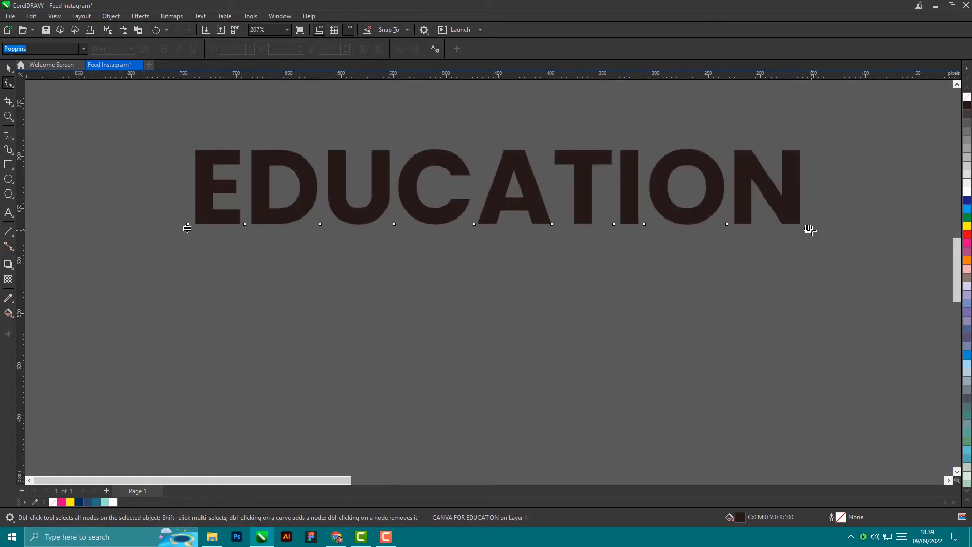
drag(809, 230, 530, 229)
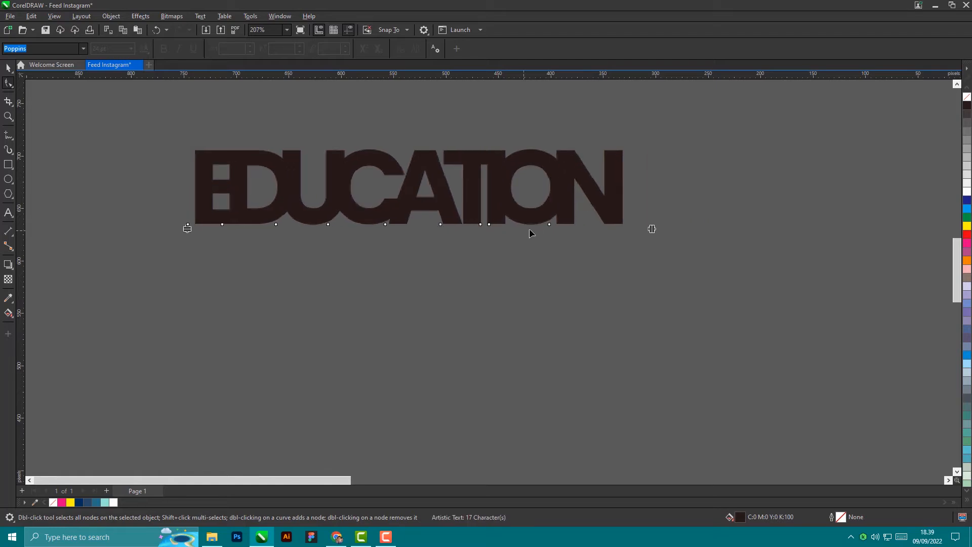
key(ctrl+z)
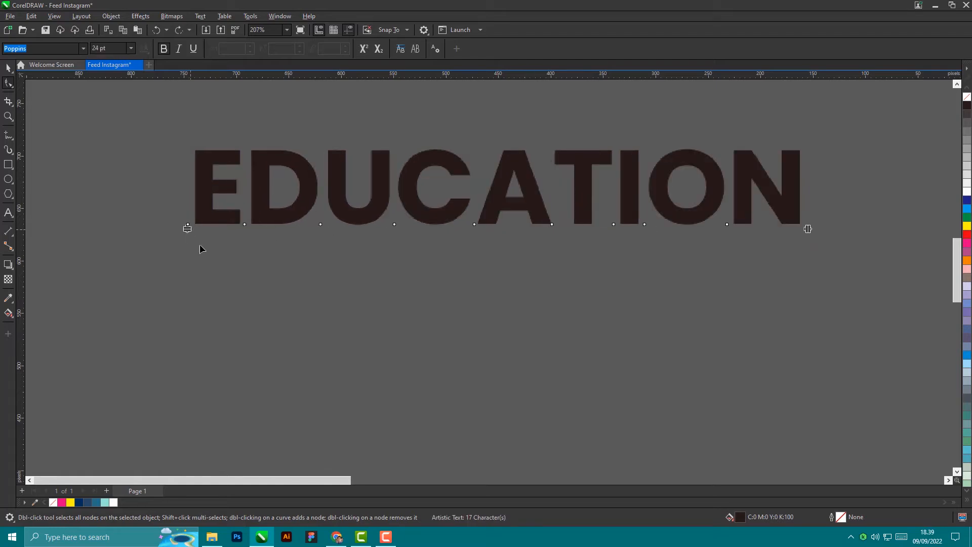
scroll(230, 304, down, 2)
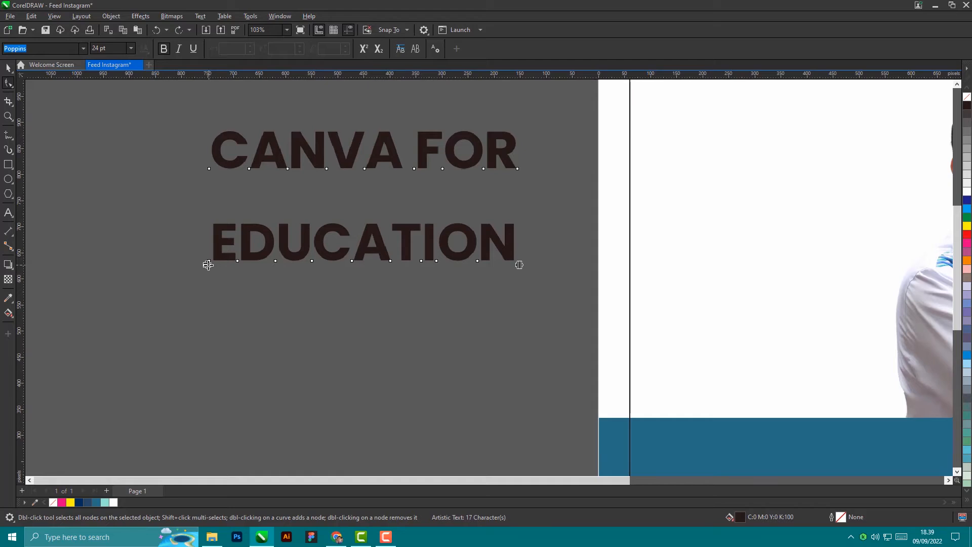
drag(207, 265, 226, 202)
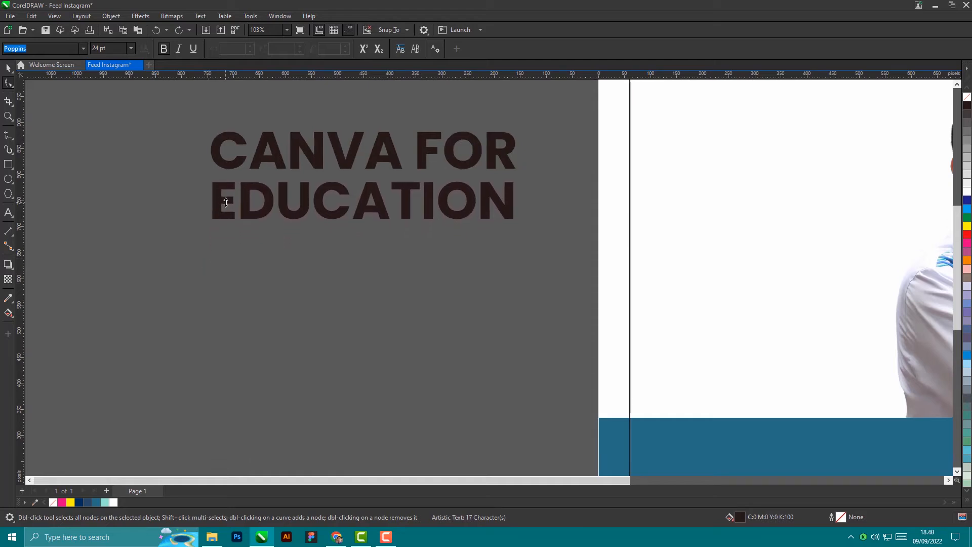
key(space)
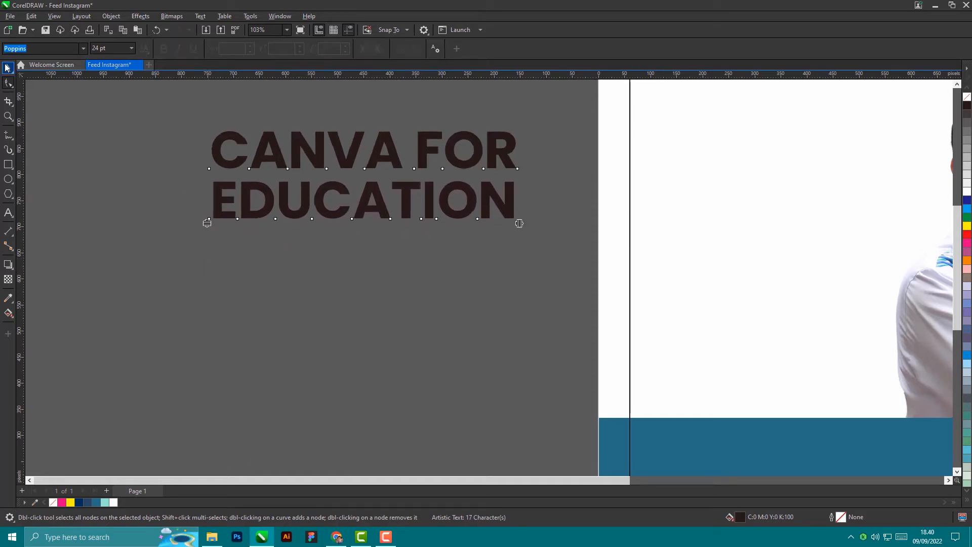
scroll(151, 330, down, 2)
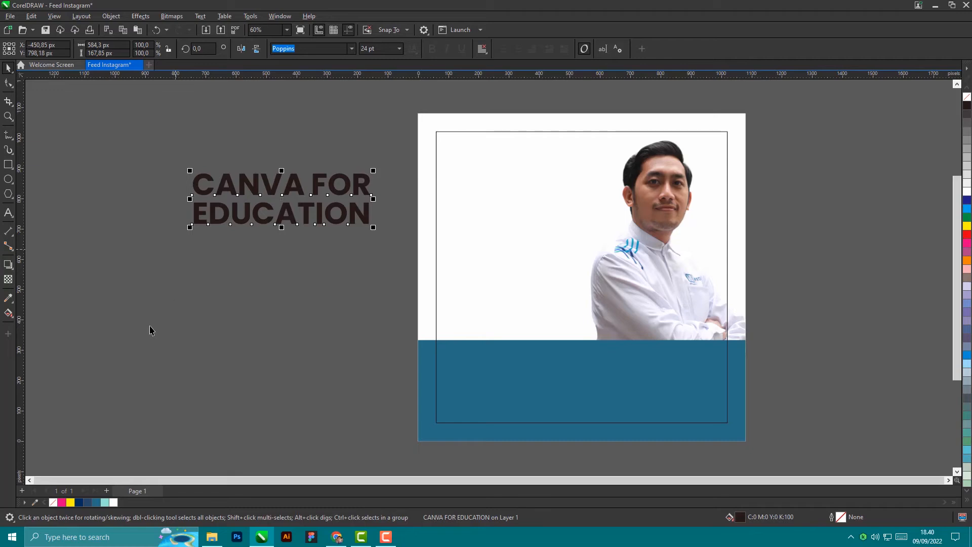
Step: Colour the CANVA FOR EDUCATION heading teal #256D85, move it onto the page and shrink it slightly
click(96, 502)
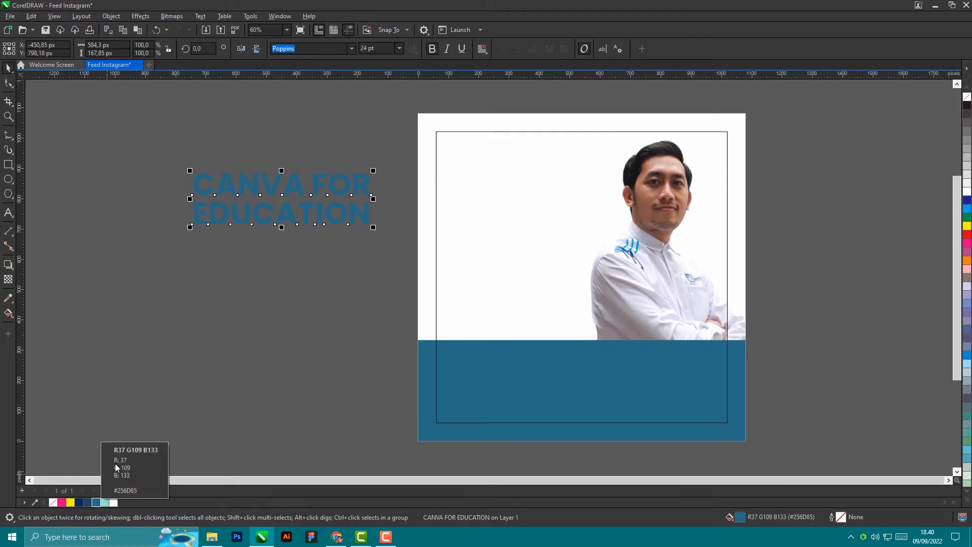
click(79, 501)
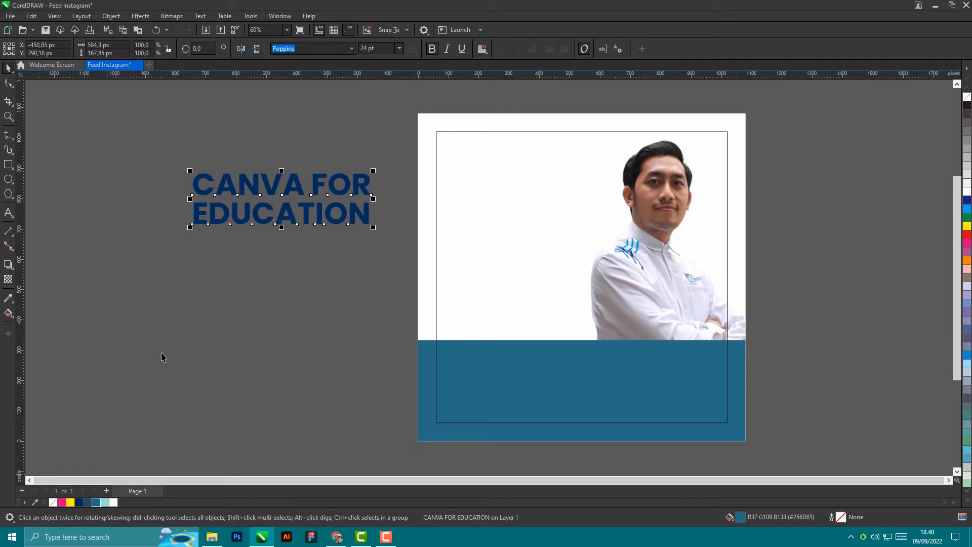
click(96, 502)
drag(298, 210, 542, 225)
scroll(627, 205, up, 1)
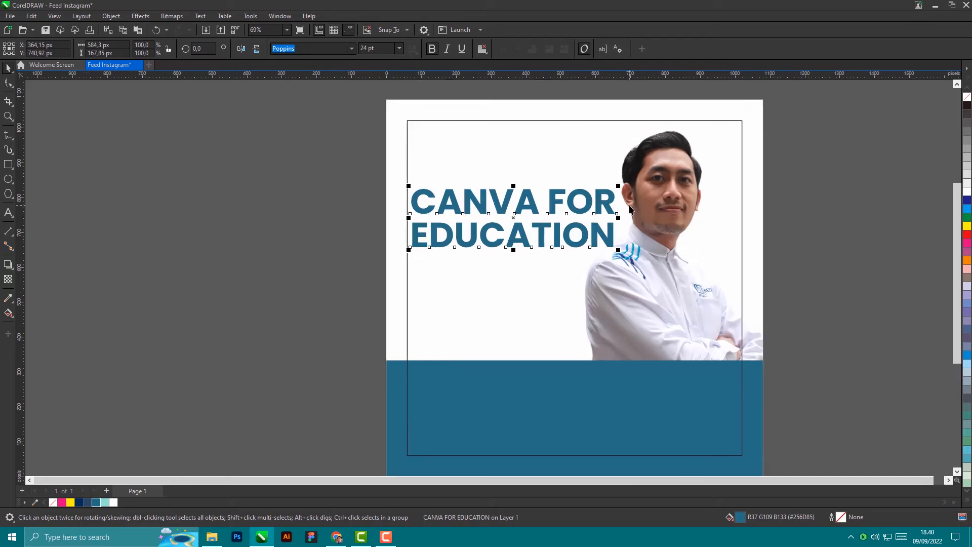
drag(619, 187, 592, 195)
Step: Position the heading at the page's left edge, beside the portrait
drag(522, 235, 463, 237)
scroll(498, 234, up, 2)
scroll(178, 248, down, 2)
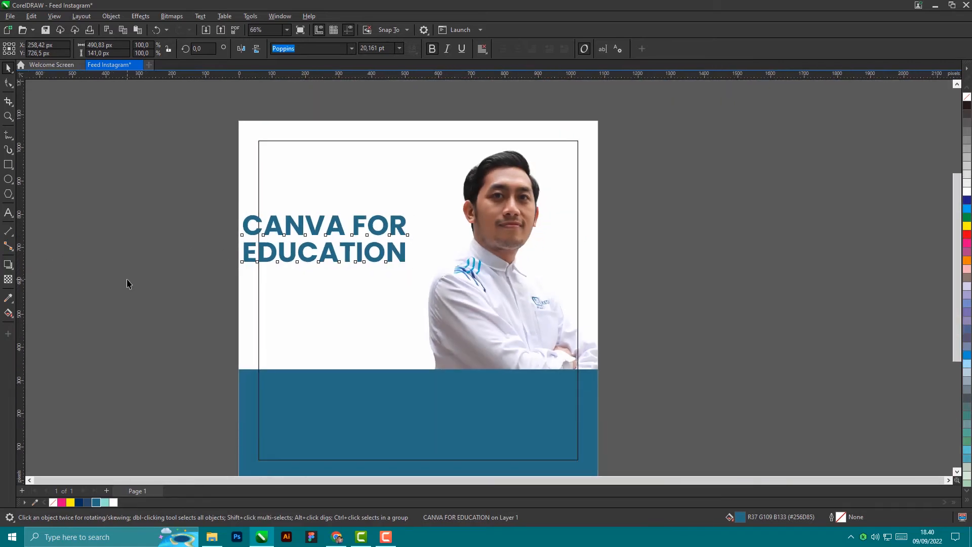
click(127, 284)
scroll(264, 226, up, 1)
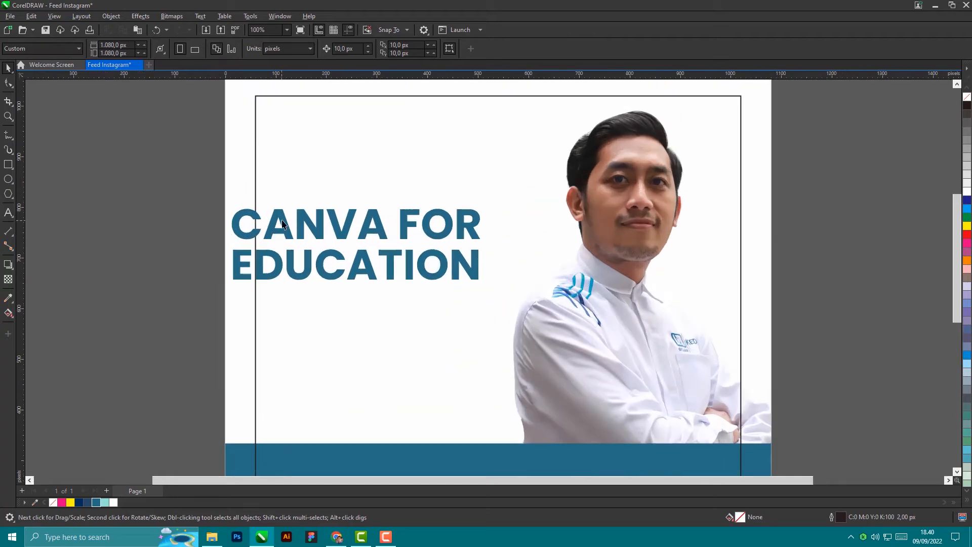
click(255, 116)
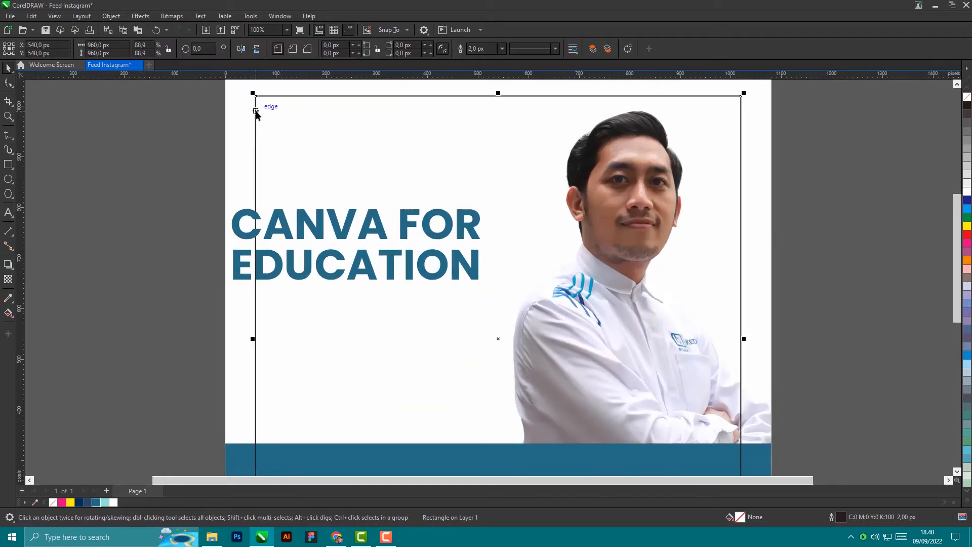
click(117, 202)
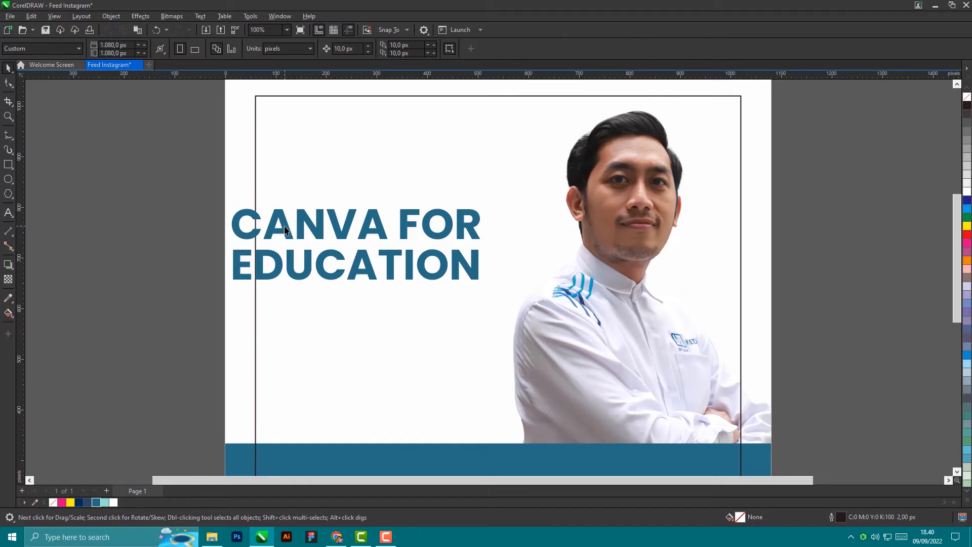
drag(285, 230, 179, 247)
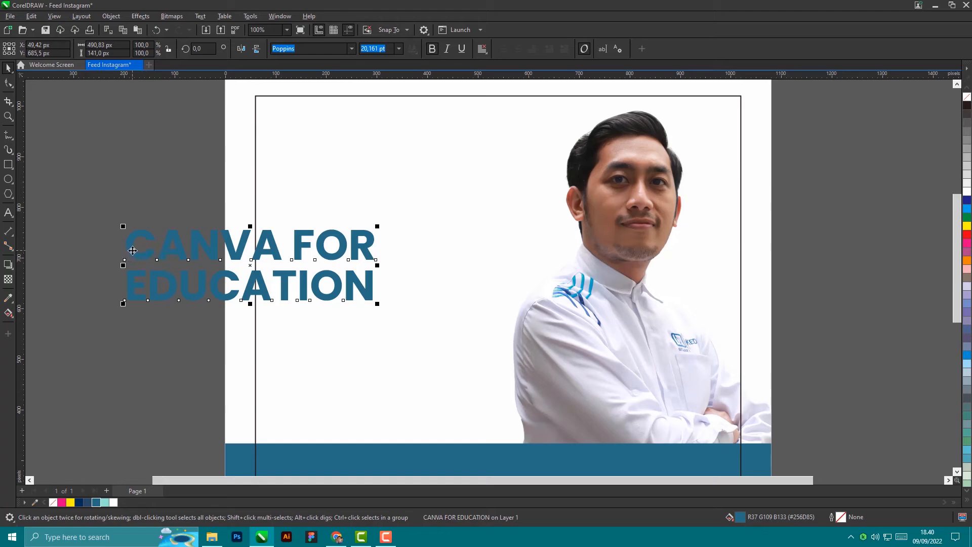
mouse_move(136, 242)
mouse_down()
mouse_move(115, 276)
mouse_move(125, 244)
mouse_up()
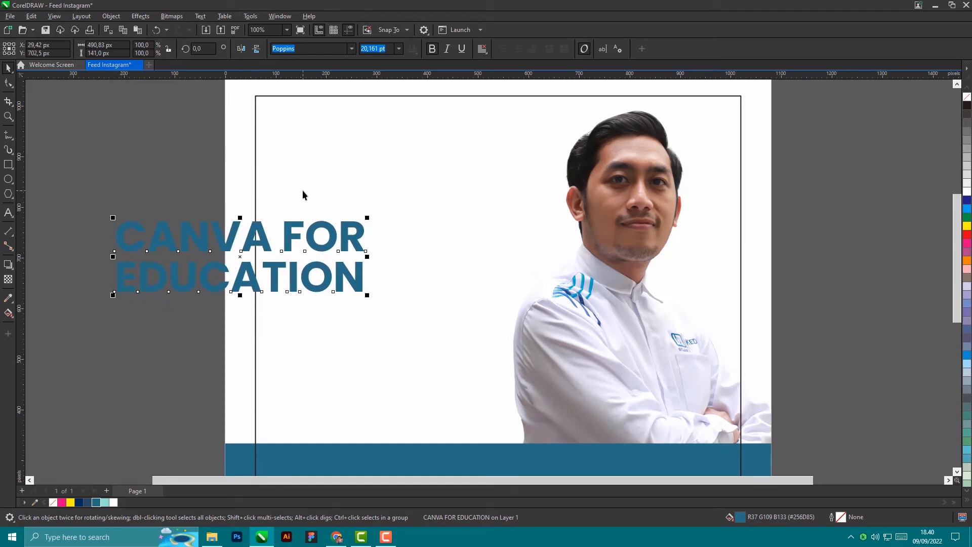
Step: Align the heading flush with the inner frame rectangle's left edge
shift+click(291, 95)
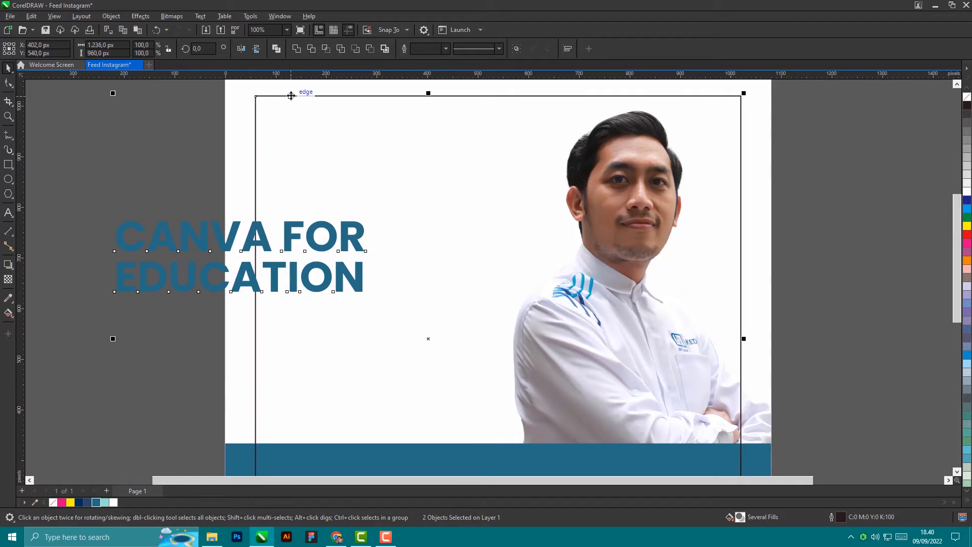
key(l)
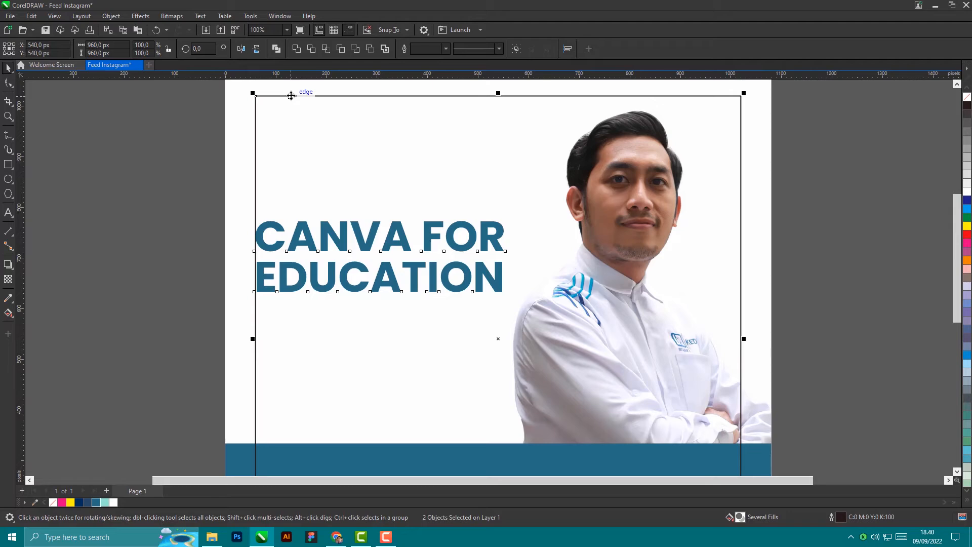
key(r)
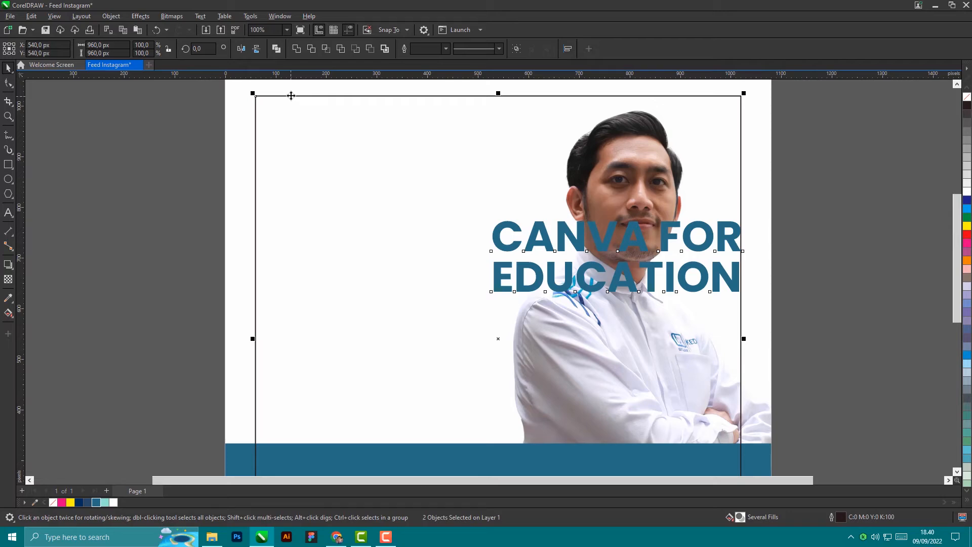
key(t)
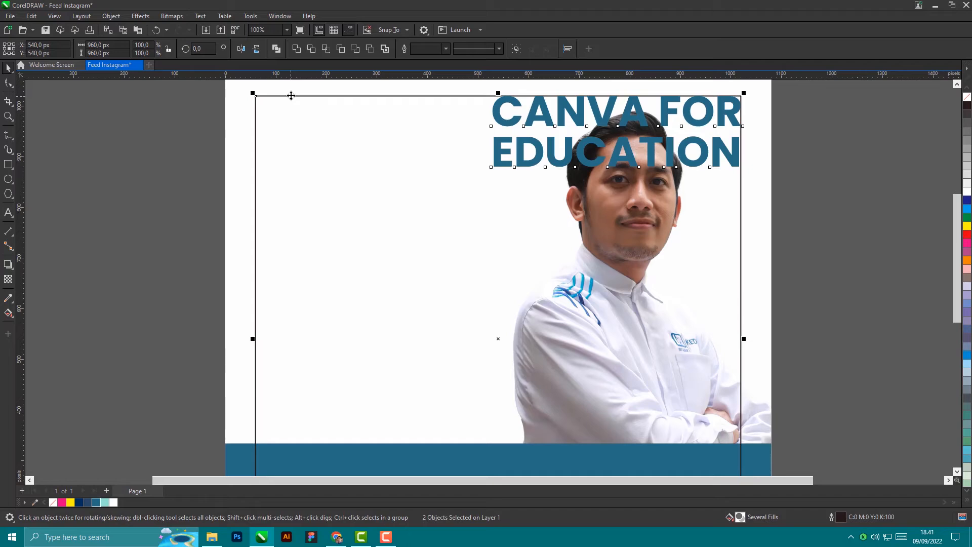
scroll(449, 202, down, 2)
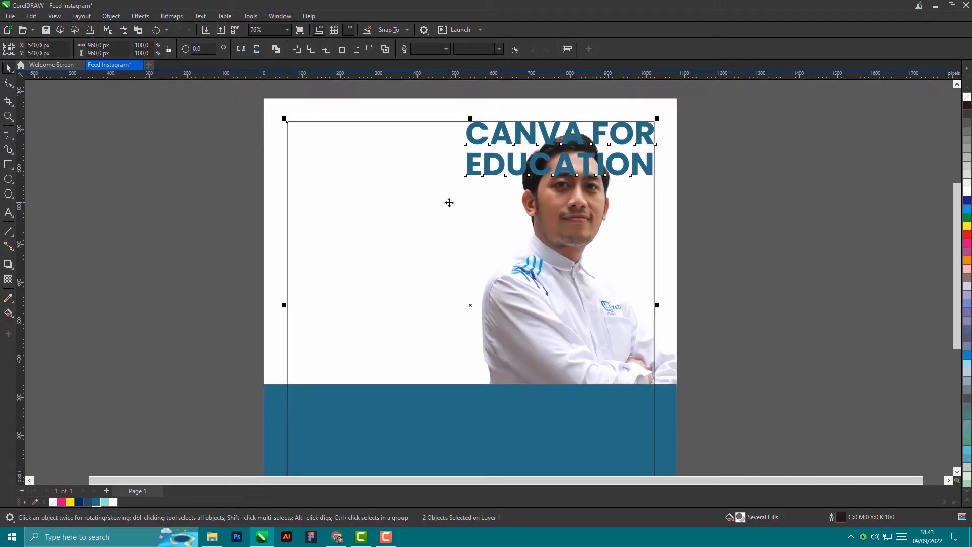
key(b)
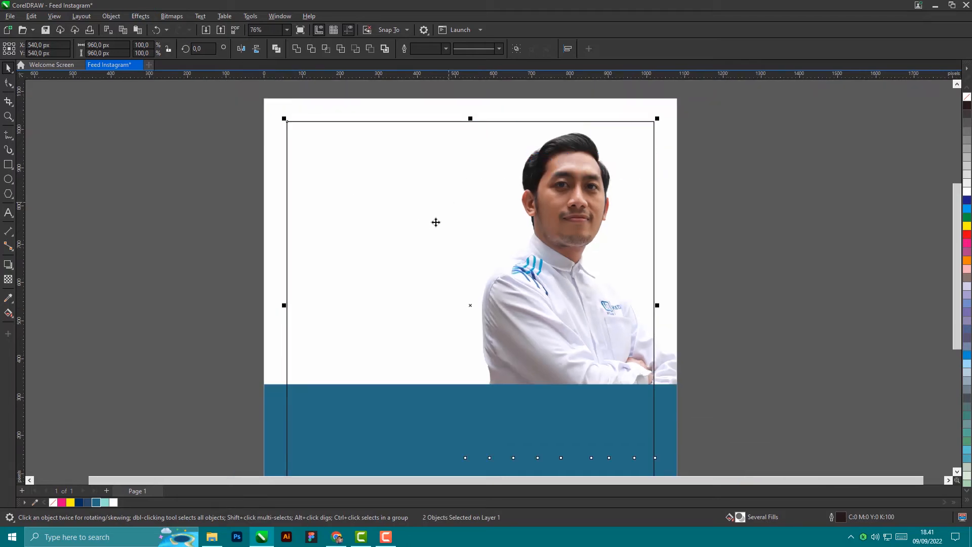
scroll(569, 458, down, 1)
scroll(532, 403, up, 3)
scroll(592, 336, up, 1)
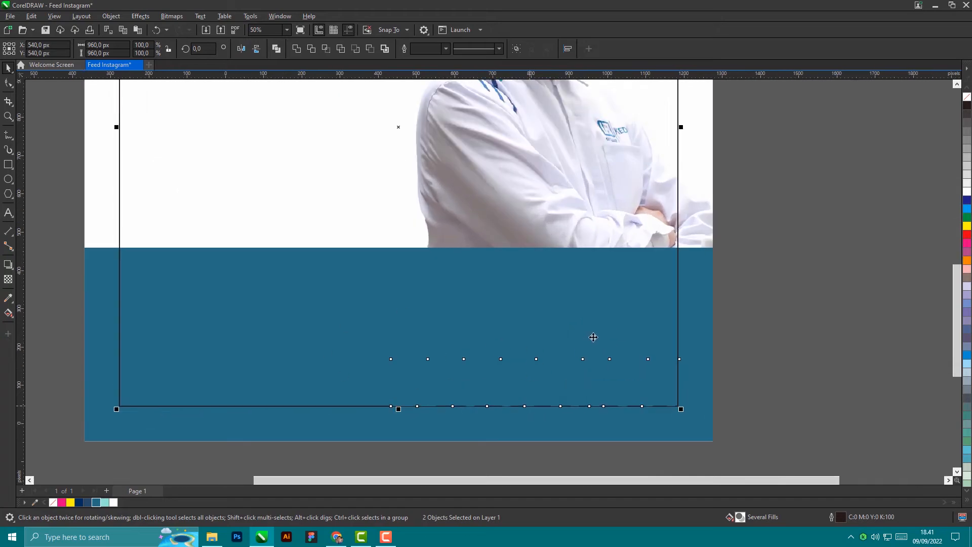
scroll(720, 354, down, 3)
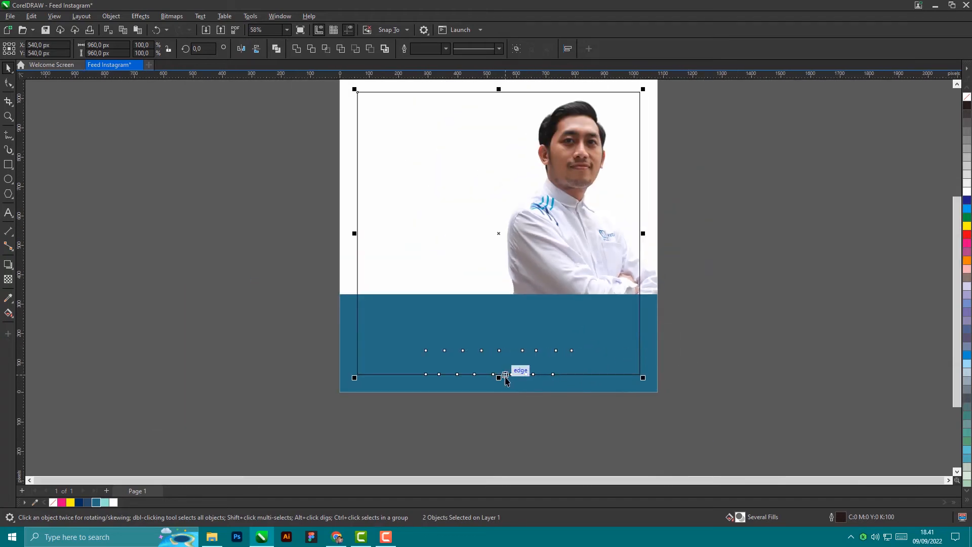
key(e)
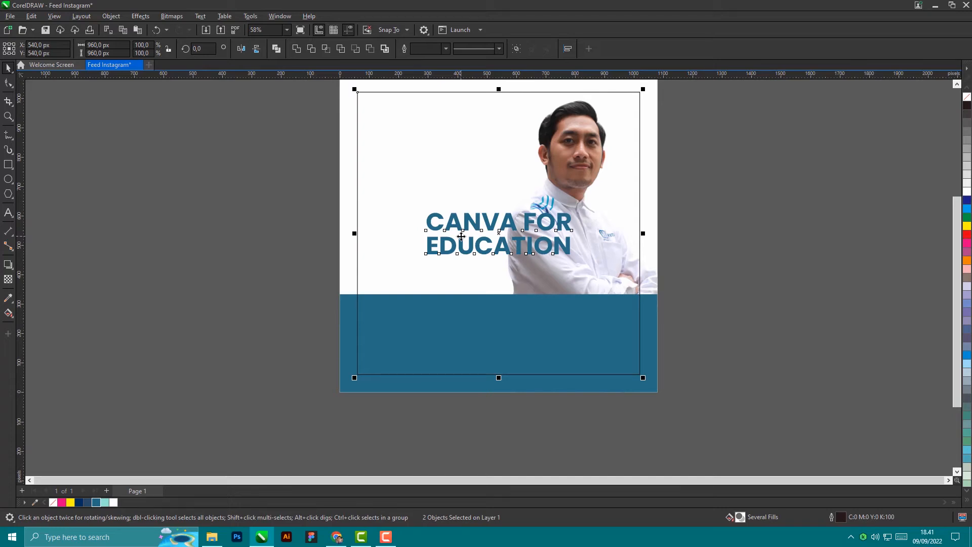
key(l)
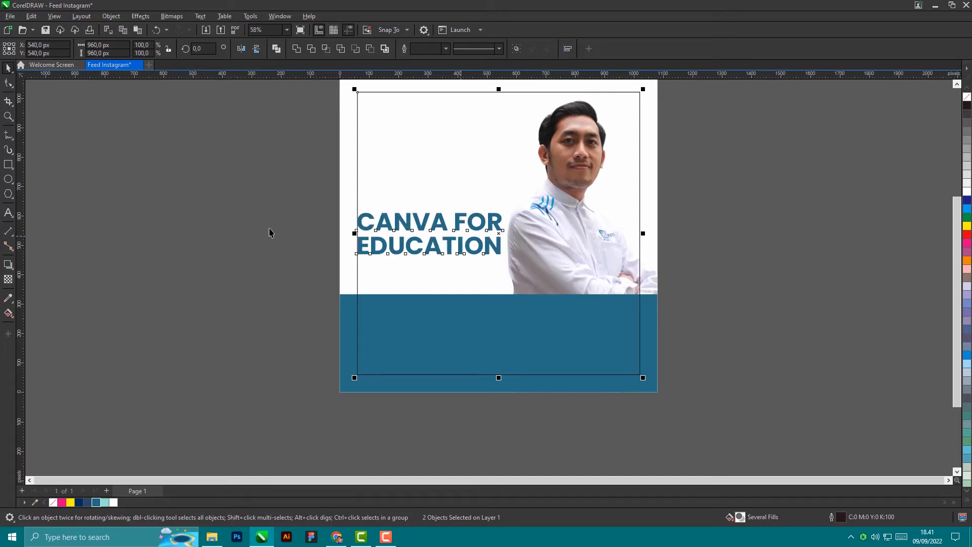
Step: Move the heading up to the upper left and re-align it with the frame's left edge
click(272, 233)
scroll(444, 228, up, 1)
drag(444, 225, 444, 149)
shift+click(312, 244)
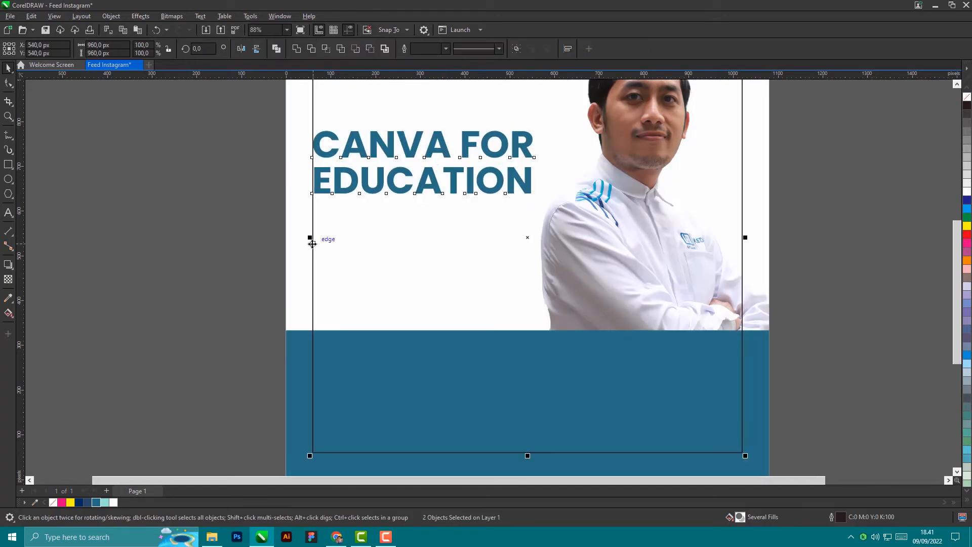
key(l)
click(161, 260)
scroll(213, 252, down, 1)
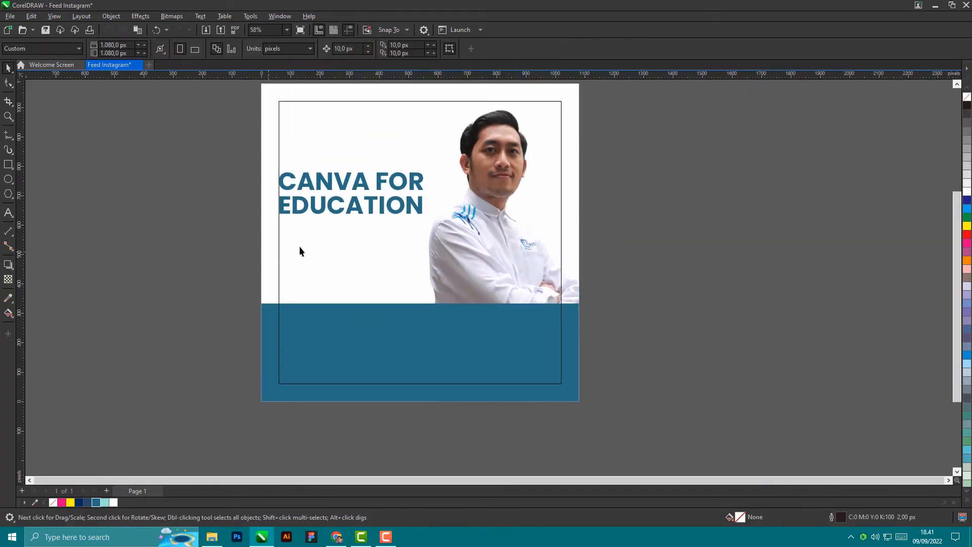
Step: Type 'Belajar desain grafis menggunakan' and 'aplikasi Canva' as two lines below the heading
click(8, 213)
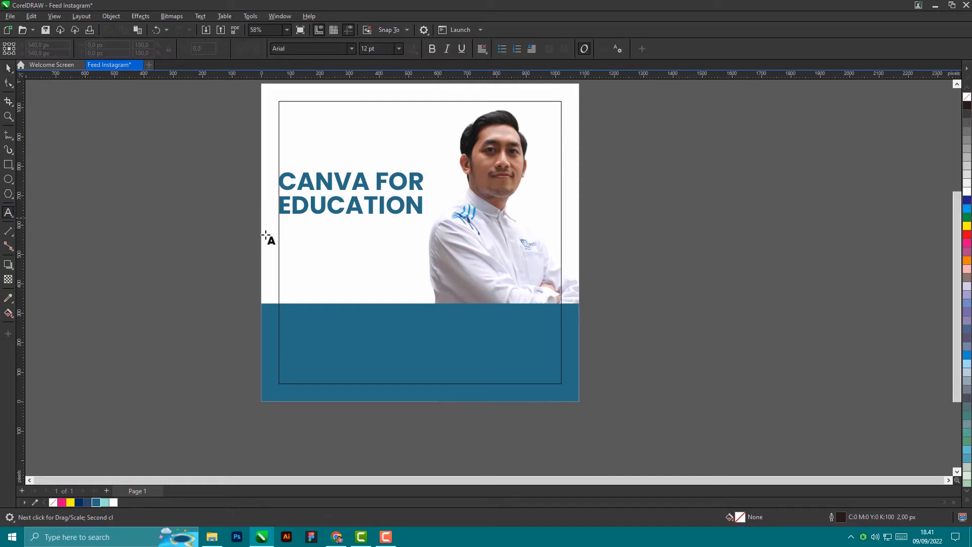
click(305, 234)
scroll(332, 228, up, 3)
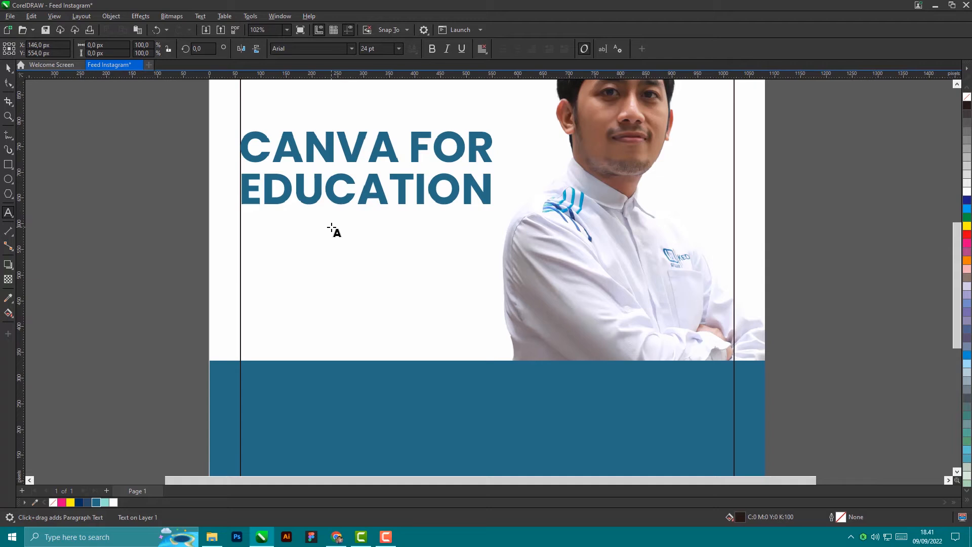
text(Bela)
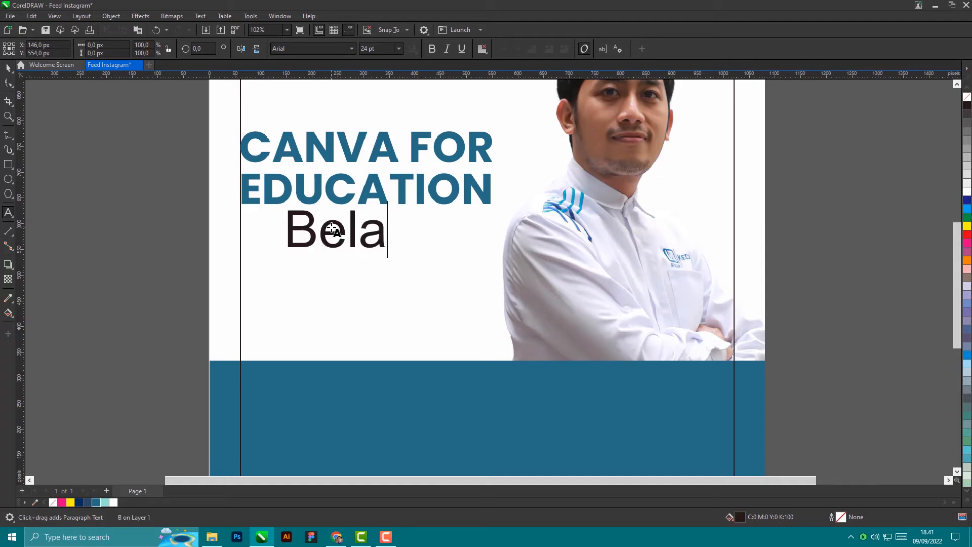
text(jar )
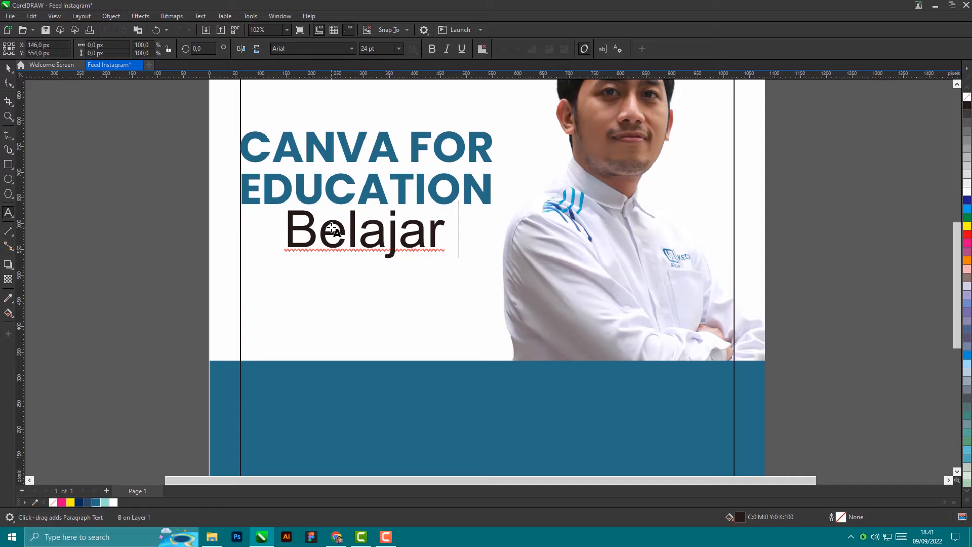
text(desain gar)
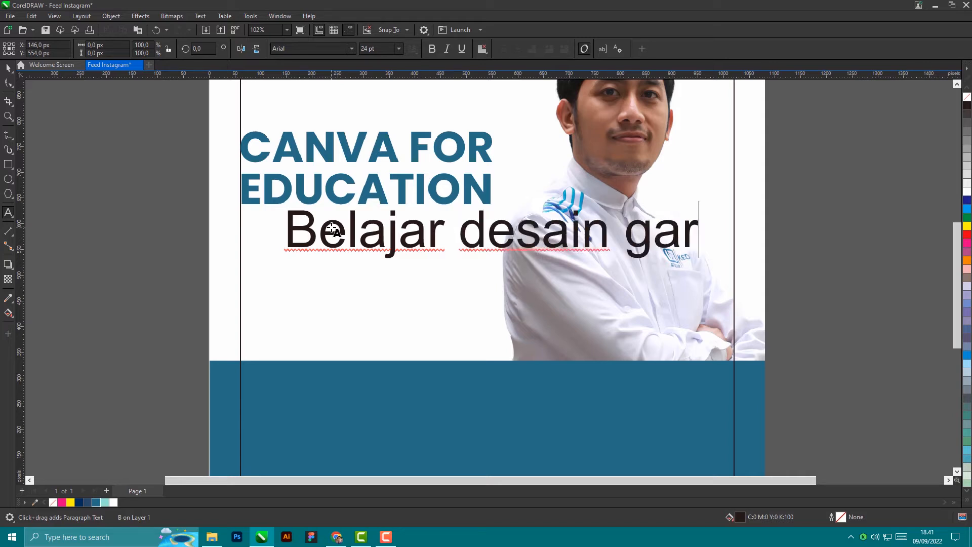
key(BackSpace)
key(BackSpace)
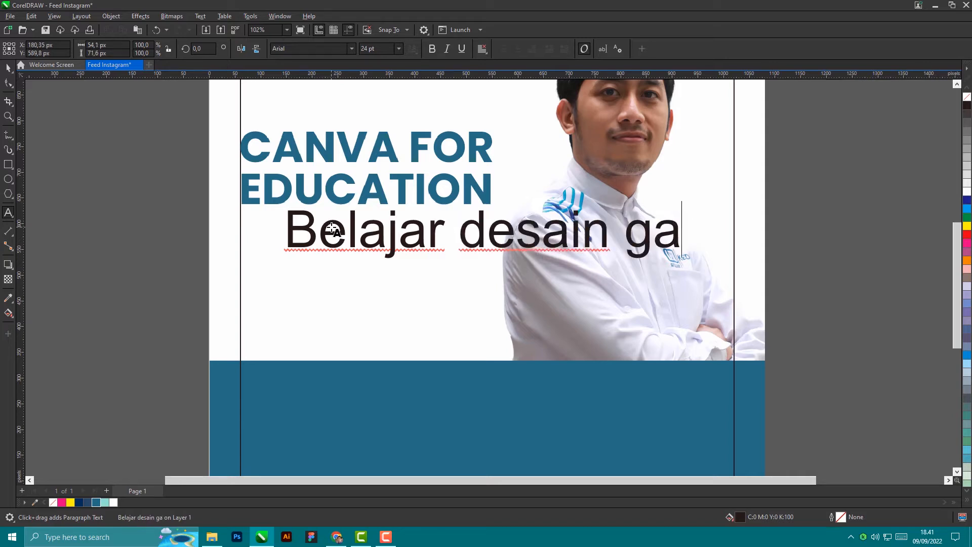
text(r)
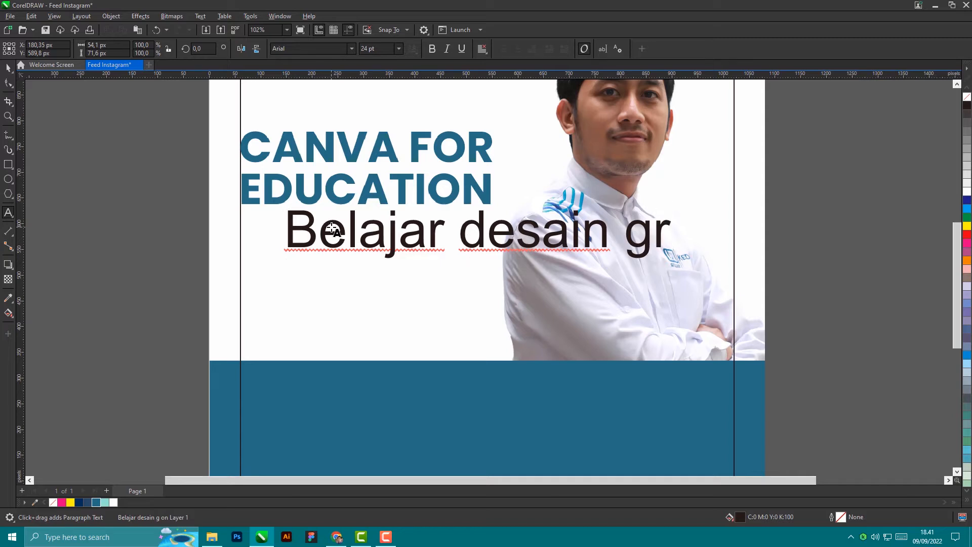
text(afis)
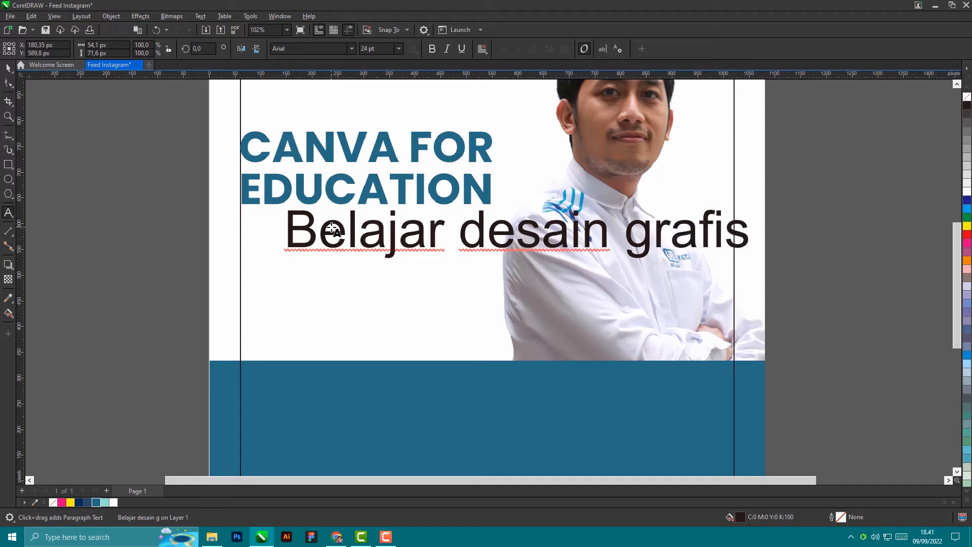
text( mengguna)
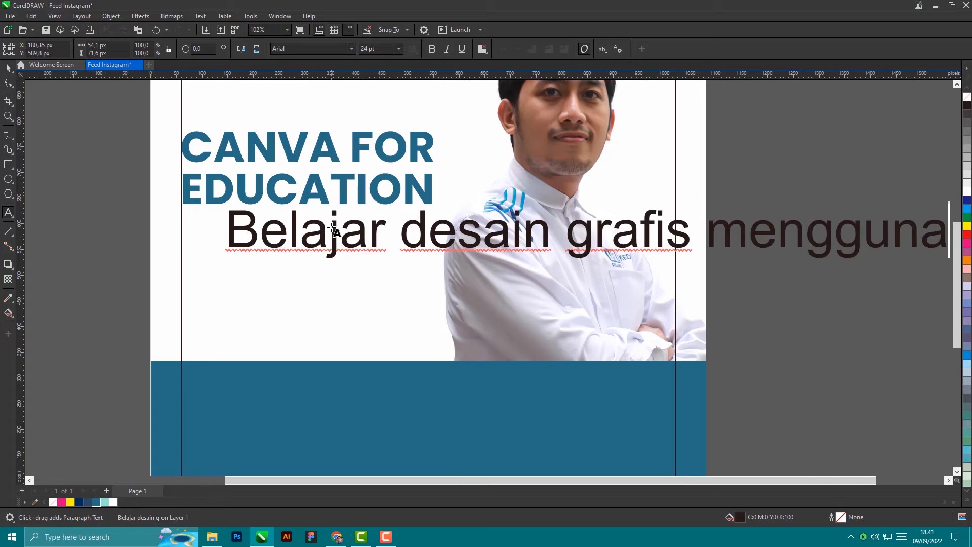
text(kan)
key(Return)
text(aplikasi)
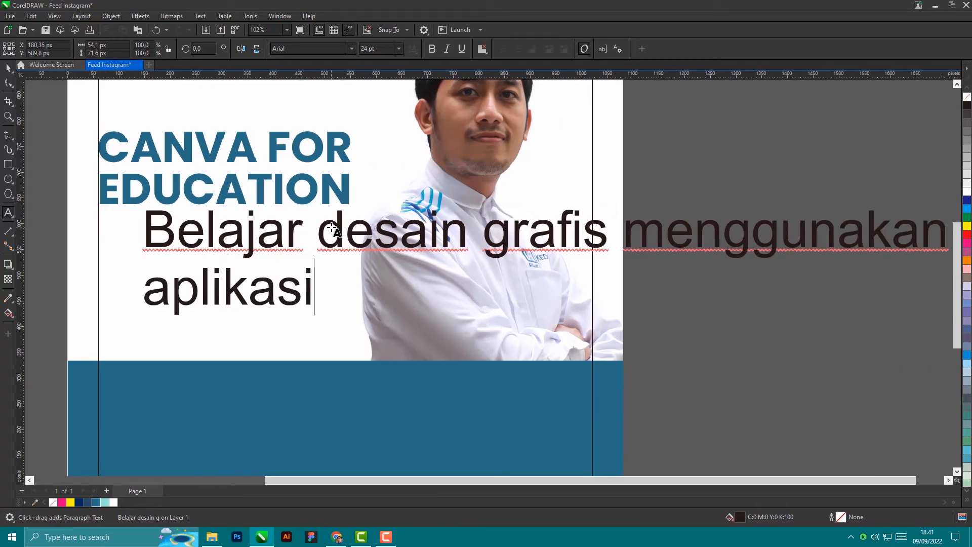
text( Canva)
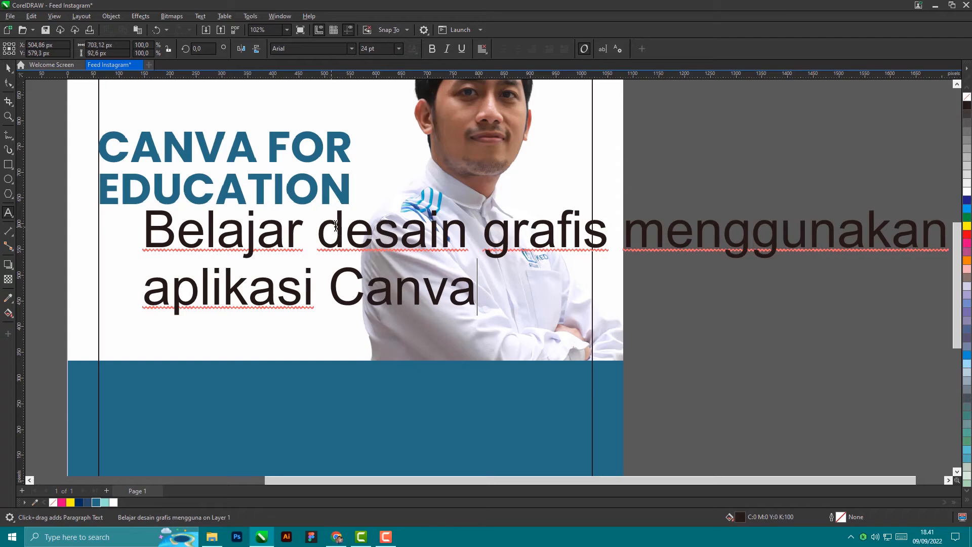
click(8, 67)
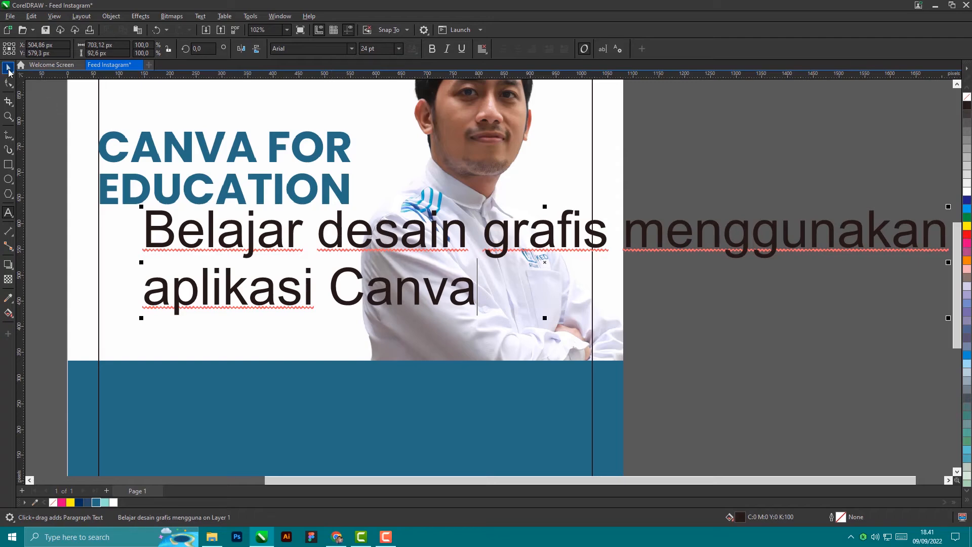
Step: Set the subtitle font to Poppins Regular
click(351, 48)
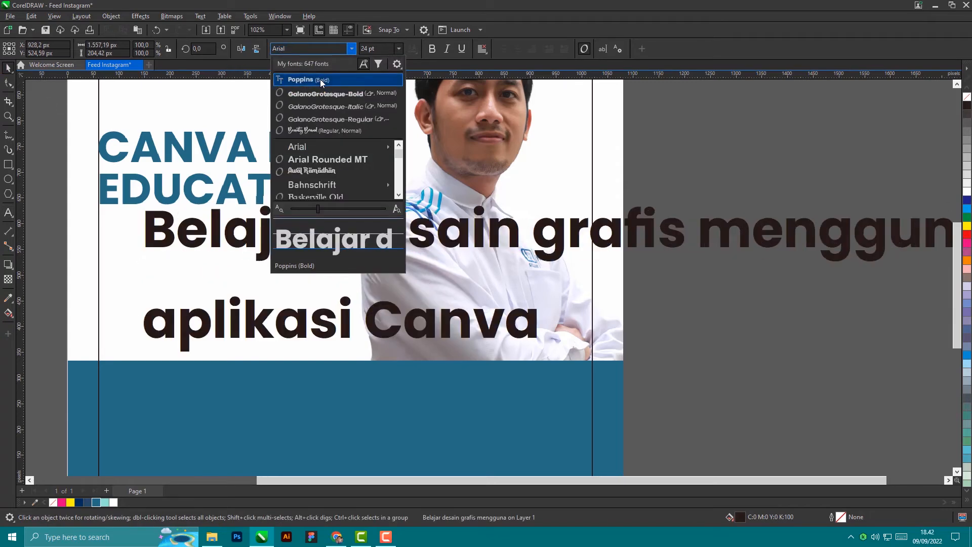
click(321, 79)
click(350, 49)
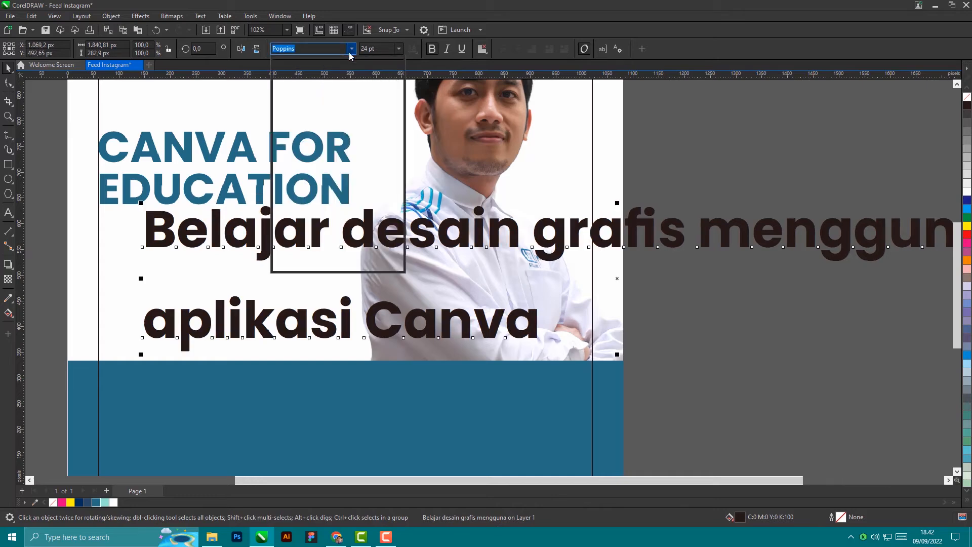
mouse_move(393, 147)
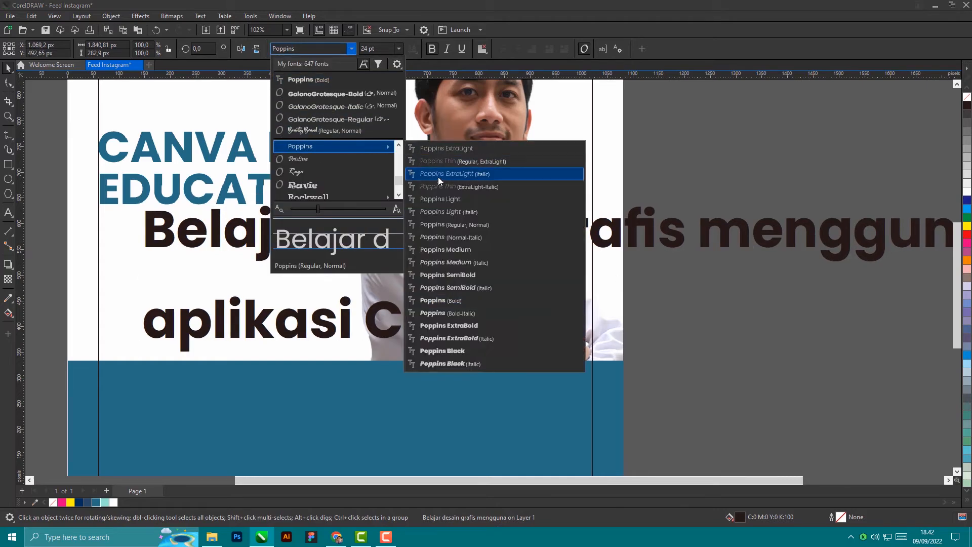
click(444, 227)
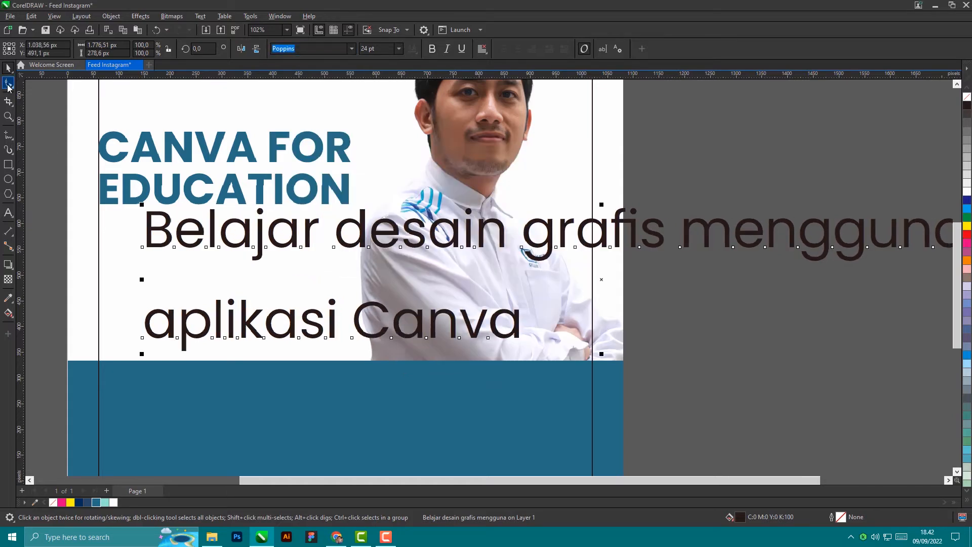
Step: Tighten the subtitle's line spacing so the second line sits close under the first
click(8, 87)
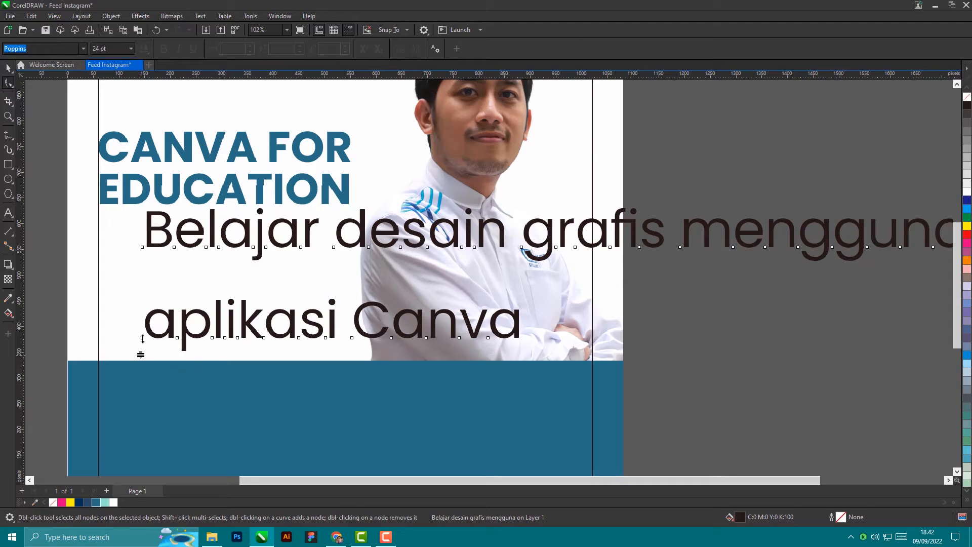
drag(143, 339, 144, 278)
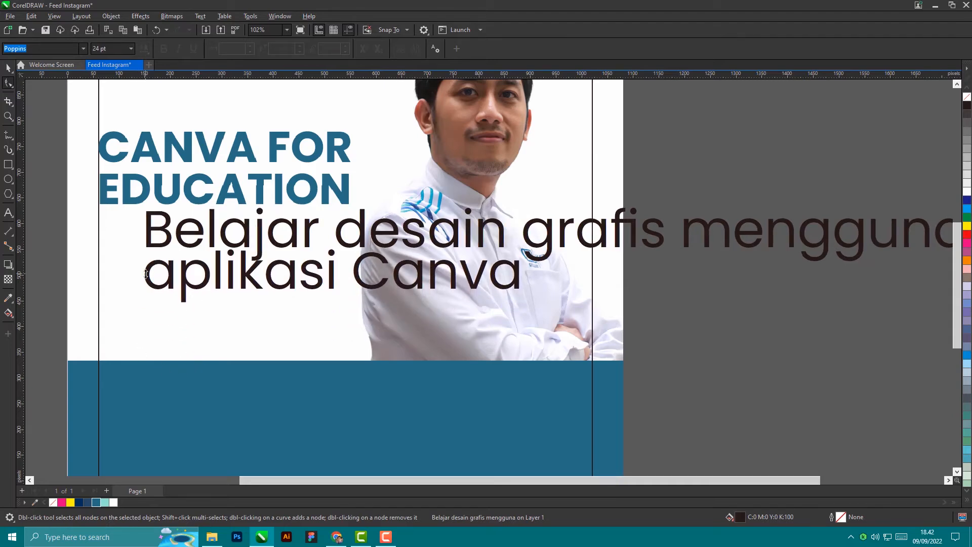
click(169, 252)
scroll(169, 252, down, 2)
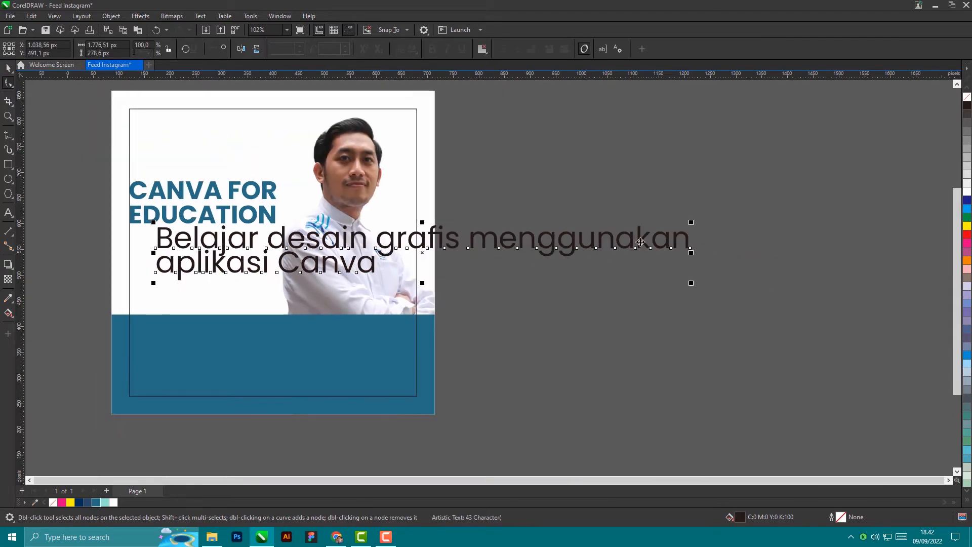
Step: Shrink the subtitle and rewrap it as 'Belajar desain grafis' / 'menggunakan aplikasi Canva'
key(space)
drag(692, 220, 309, 264)
scroll(304, 266, up, 2)
scroll(343, 265, up, 4)
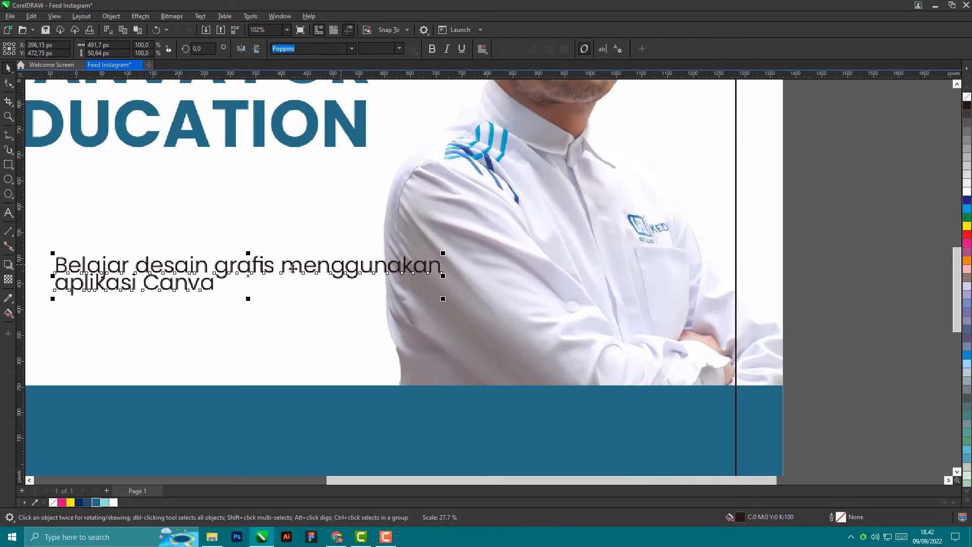
double_click(302, 266)
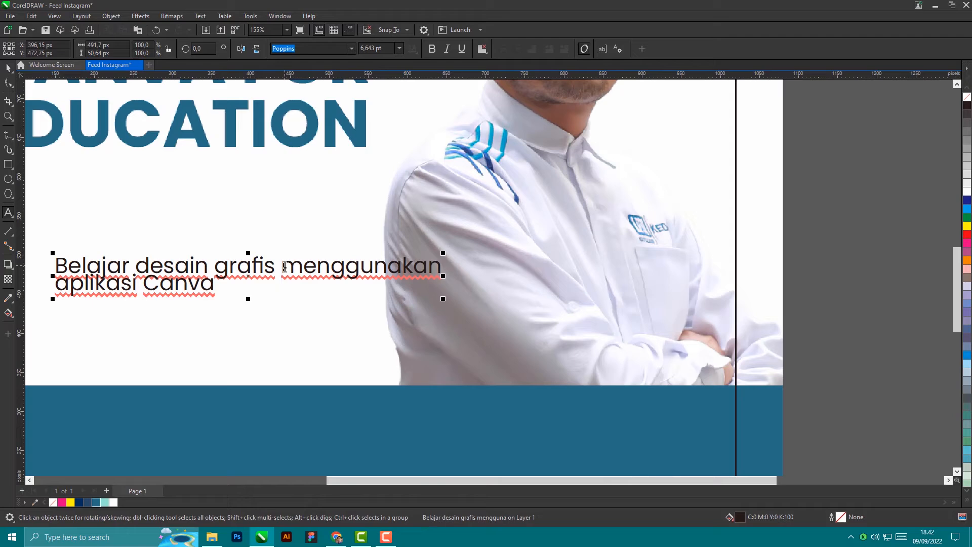
key(Return)
key(BackSpace)
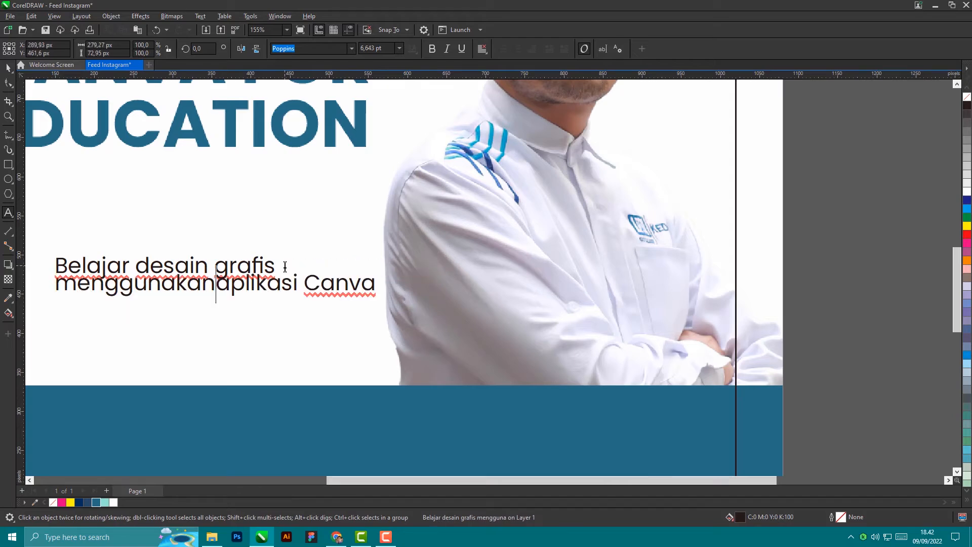
click(8, 68)
scroll(493, 197, down, 1)
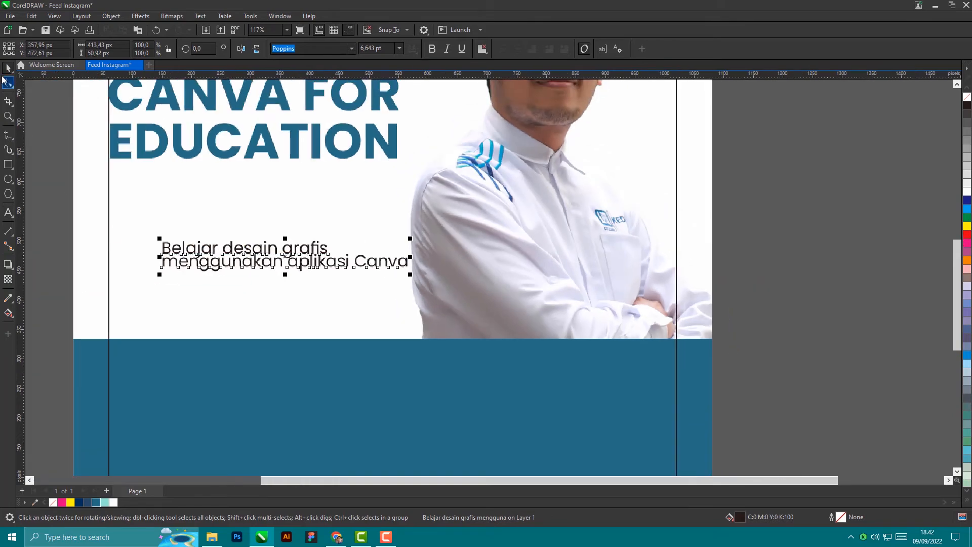
scroll(174, 265, up, 1)
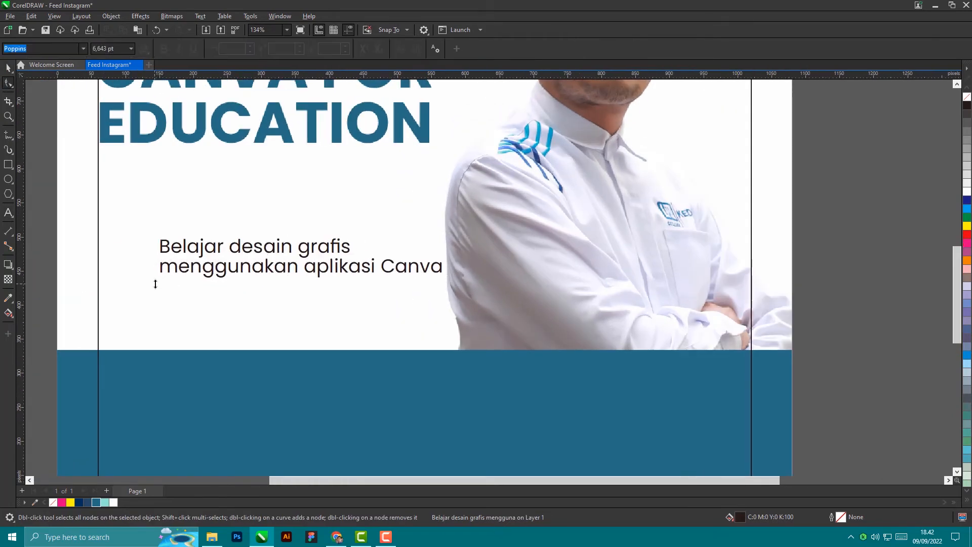
Step: Move the subtitle under the heading and left-align the two
click(8, 68)
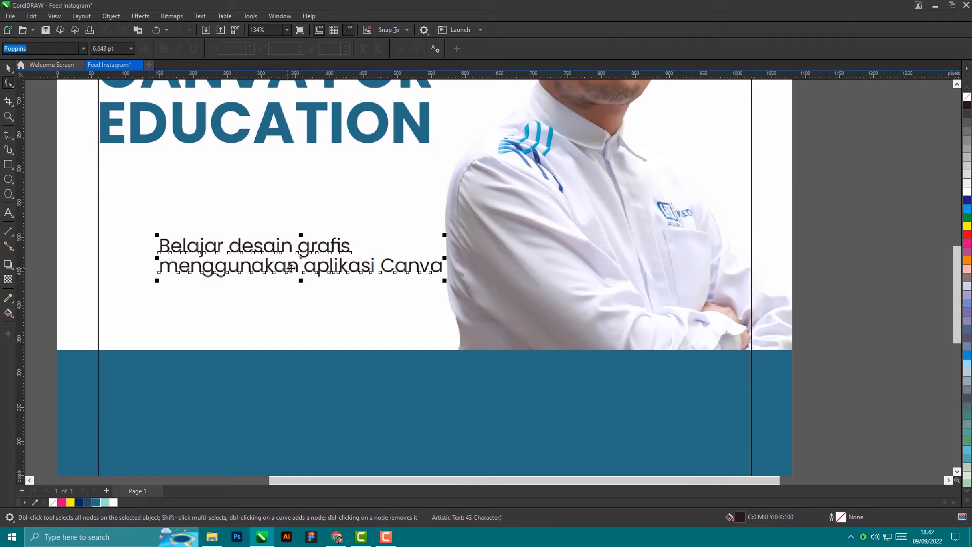
drag(300, 258, 247, 179)
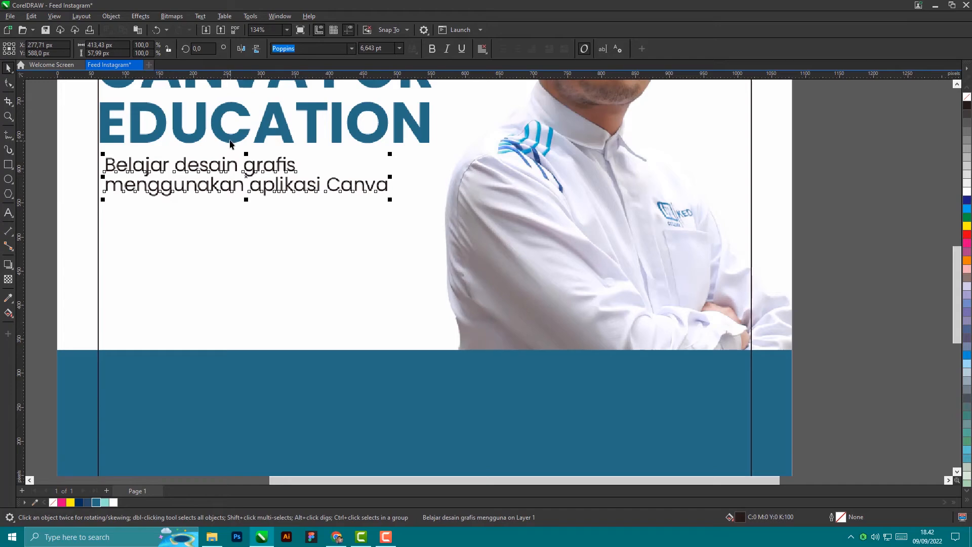
shift+click(230, 140)
key(l)
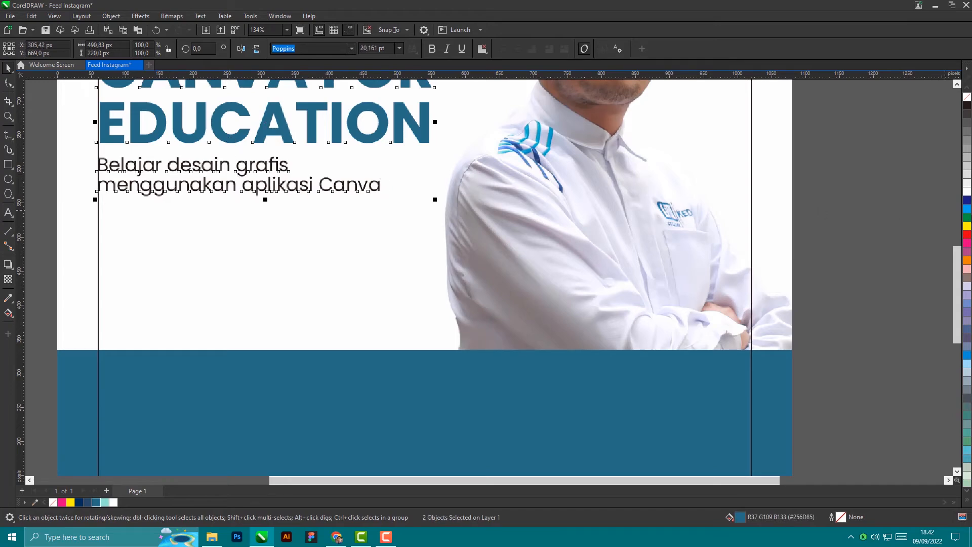
click(849, 195)
scroll(841, 213, down, 2)
scroll(322, 217, down, 3)
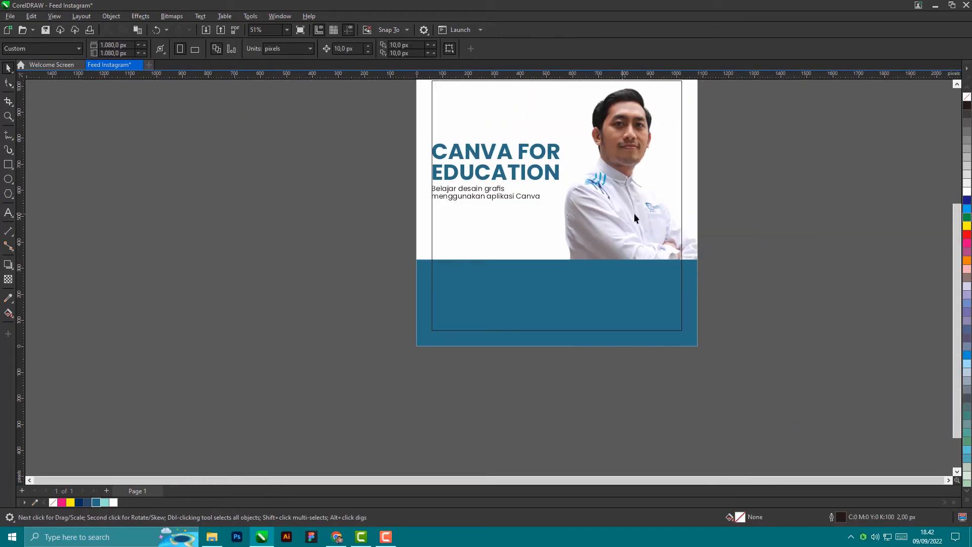
scroll(659, 142, up, 2)
scroll(462, 185, up, 1)
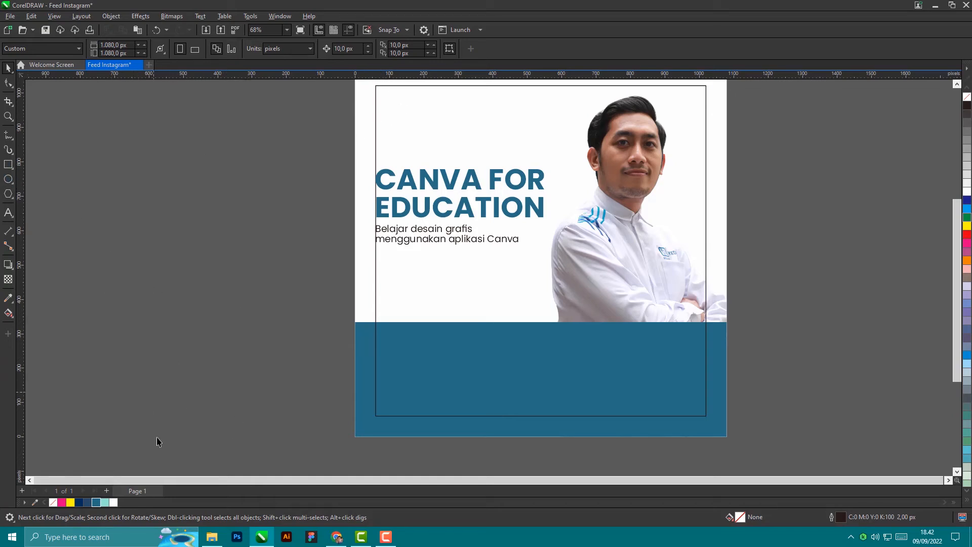
Step: In File Explorer, go to the Desktop folder and scroll down to the LP3I logo PNGs
mouse_move(216, 542)
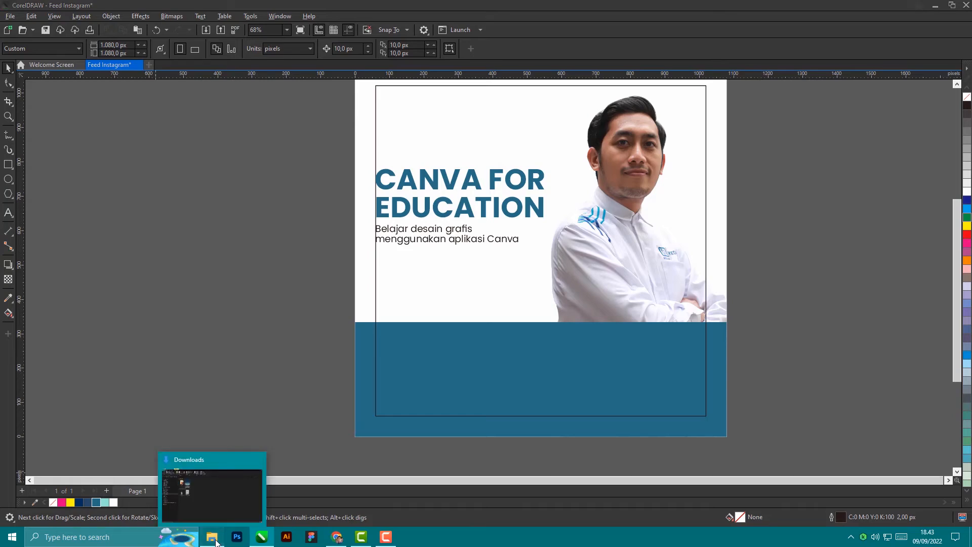
click(217, 543)
click(193, 163)
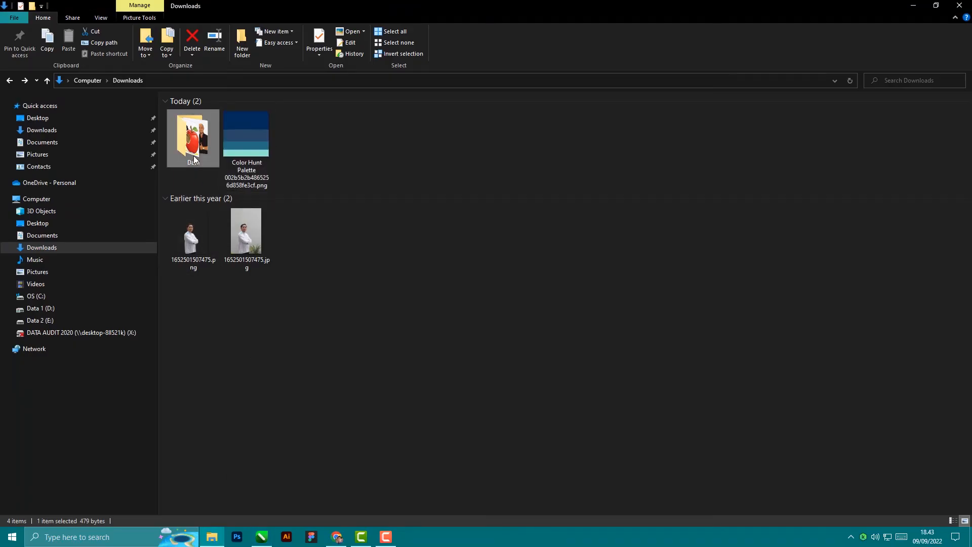
click(44, 120)
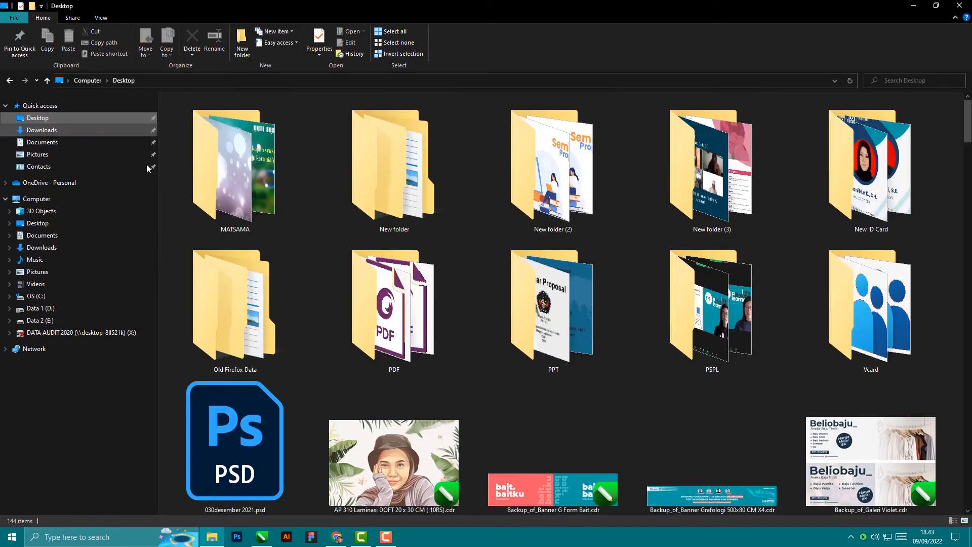
scroll(861, 126, down, 10)
scroll(861, 127, down, 15)
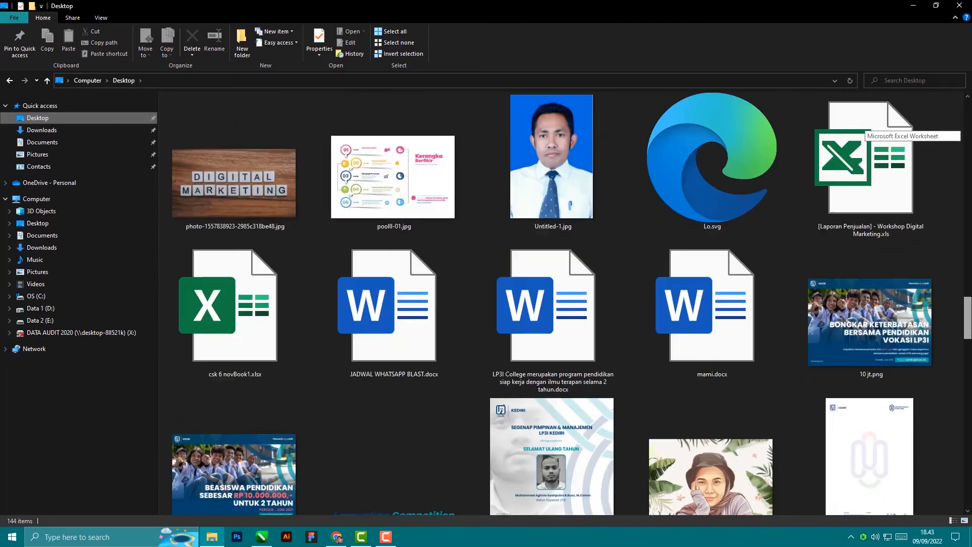
scroll(861, 126, down, 5)
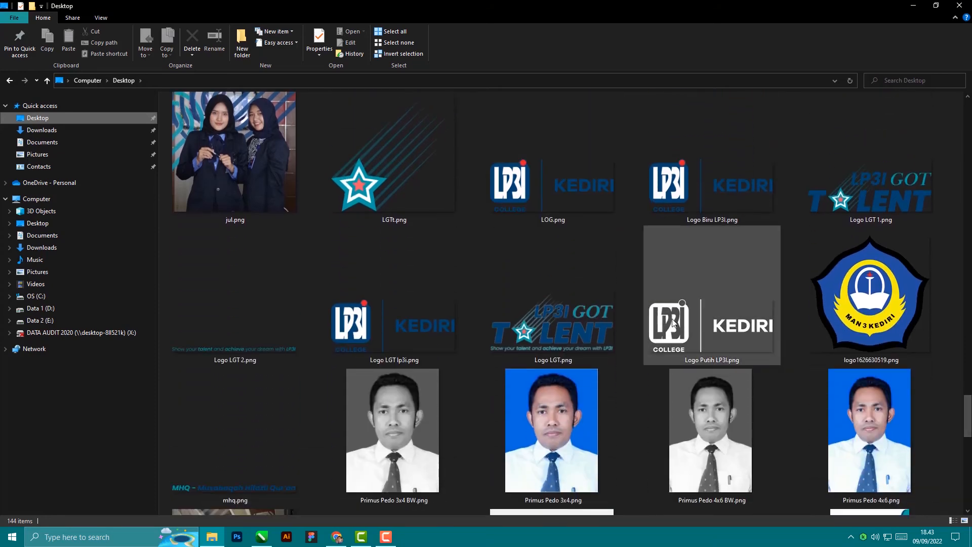
Step: Drag the LP3I Kediri logo file (Logo LGT lp3i.png) into the CorelDRAW poster
drag(650, 279, 268, 541)
click(212, 538)
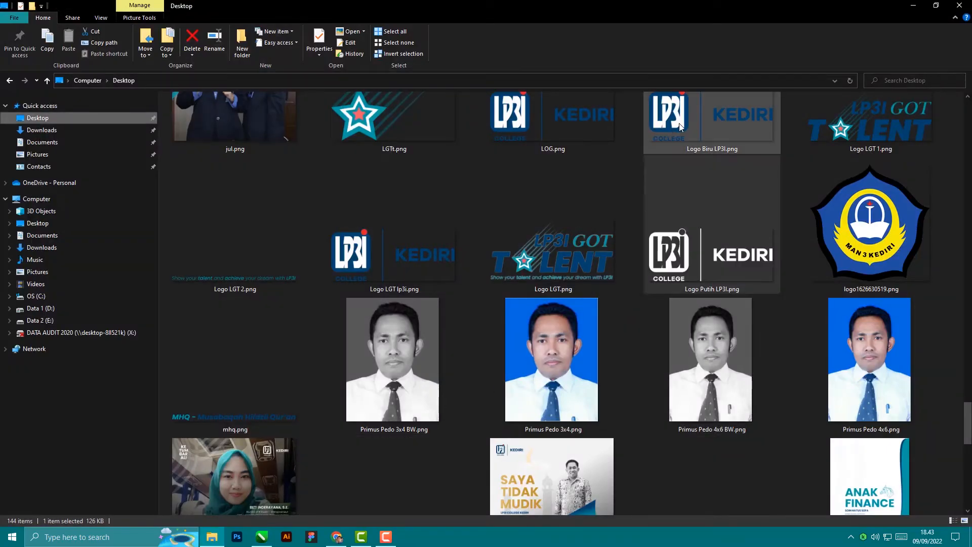
drag(680, 127, 280, 490)
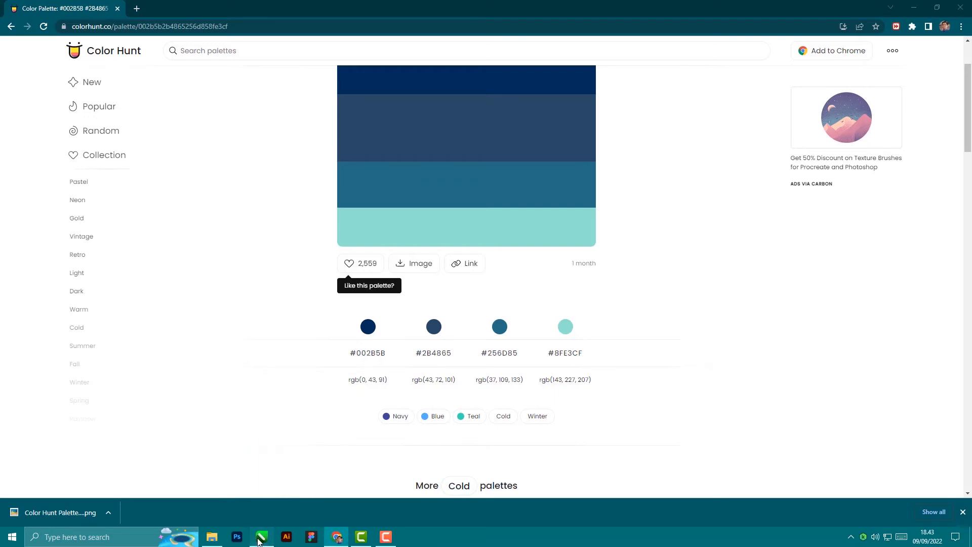
click(262, 536)
click(211, 537)
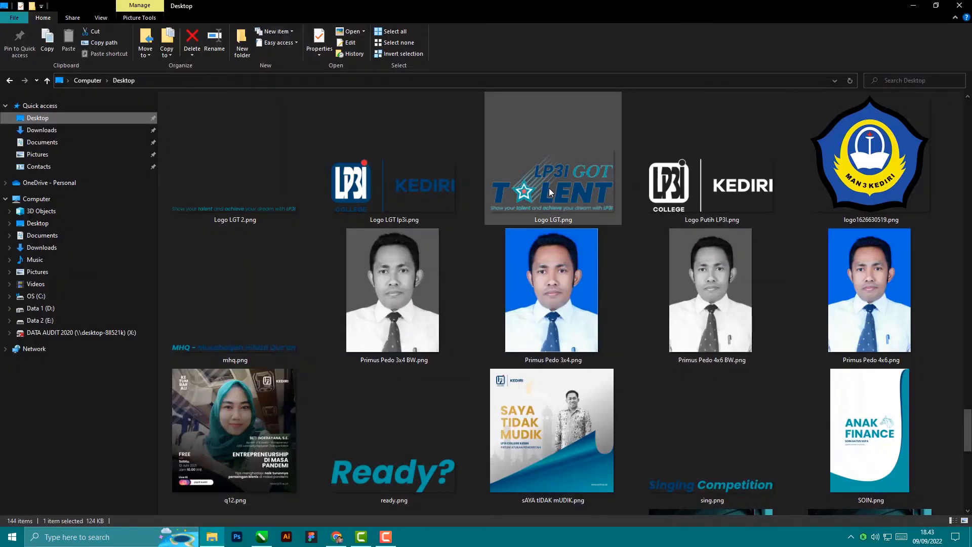
drag(421, 195, 264, 281)
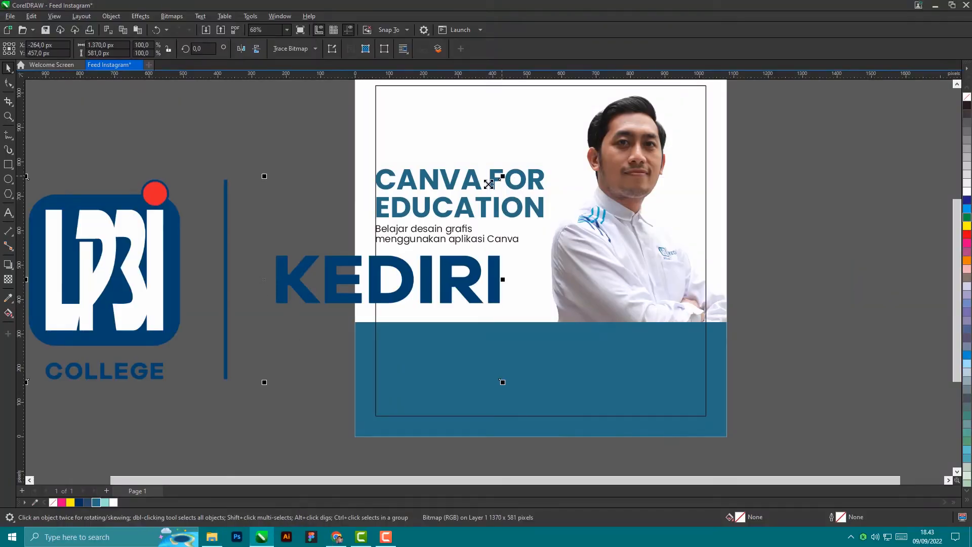
Step: Shrink the dropped LP3I Kediri logo to about 16% in the top-left corner
drag(502, 176, 408, 124)
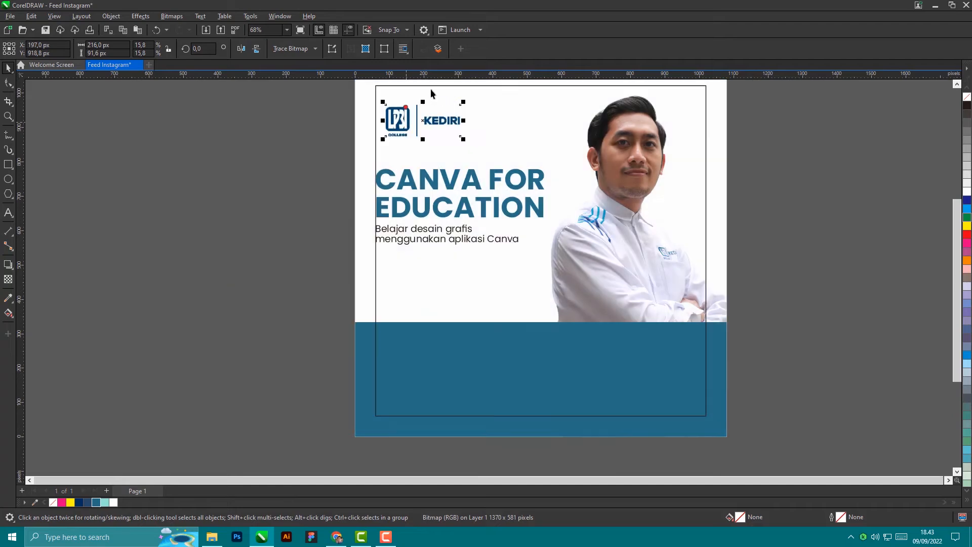
scroll(446, 108, up, 2)
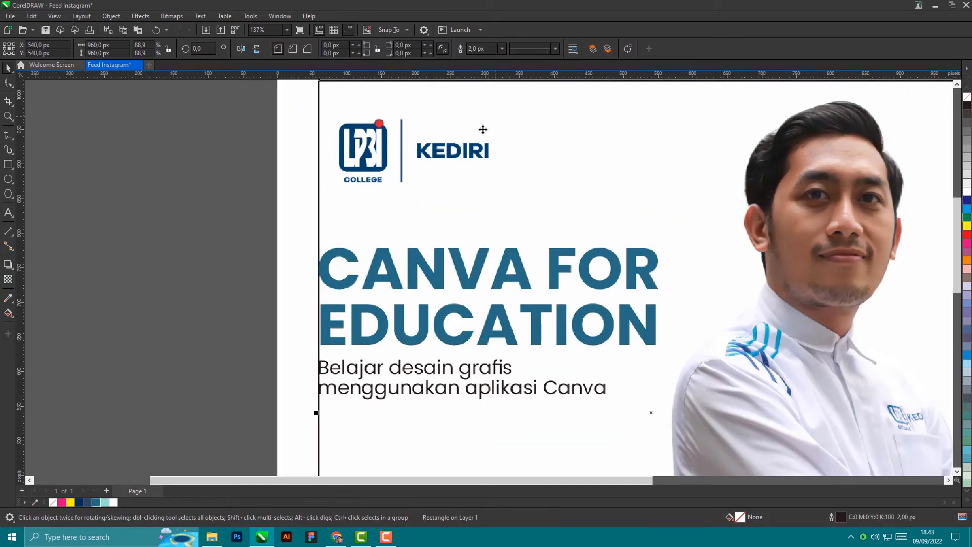
mouse_move(481, 124)
mouse_down()
mouse_move(490, 127)
mouse_move(468, 132)
mouse_up()
scroll(487, 152, down, 1)
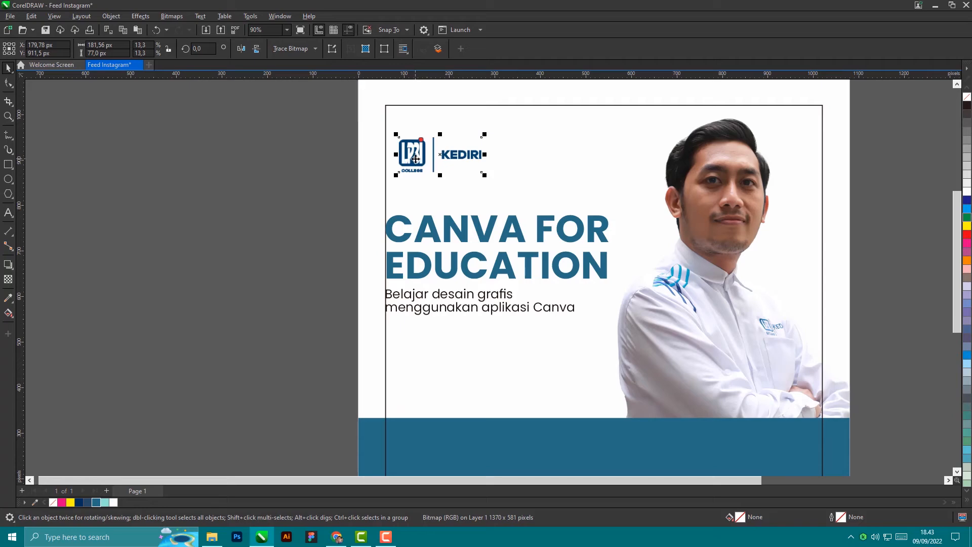
Step: Align the logo's top edge with the frame rectangle's top edge
click(529, 105)
key(t)
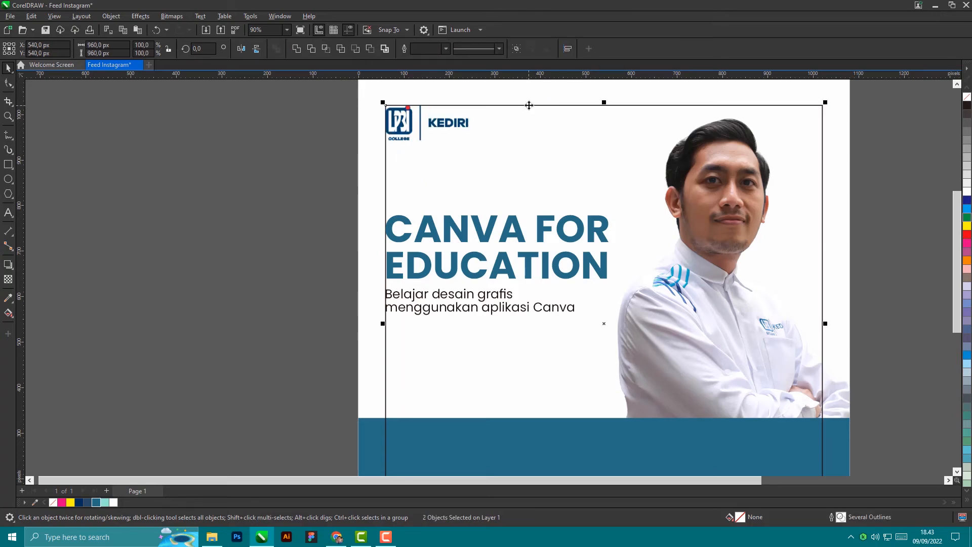
click(212, 242)
scroll(211, 241, down, 2)
scroll(232, 235, down, 2)
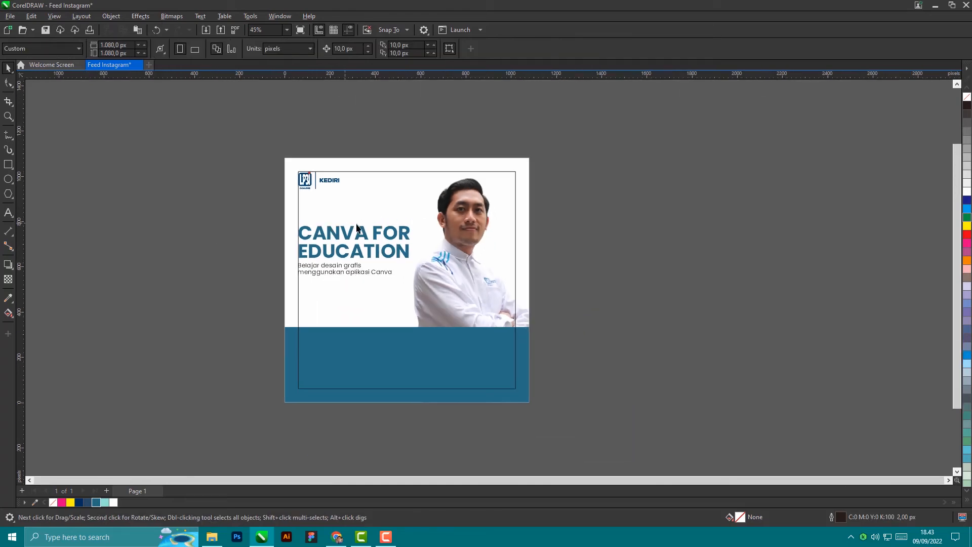
scroll(384, 253, up, 2)
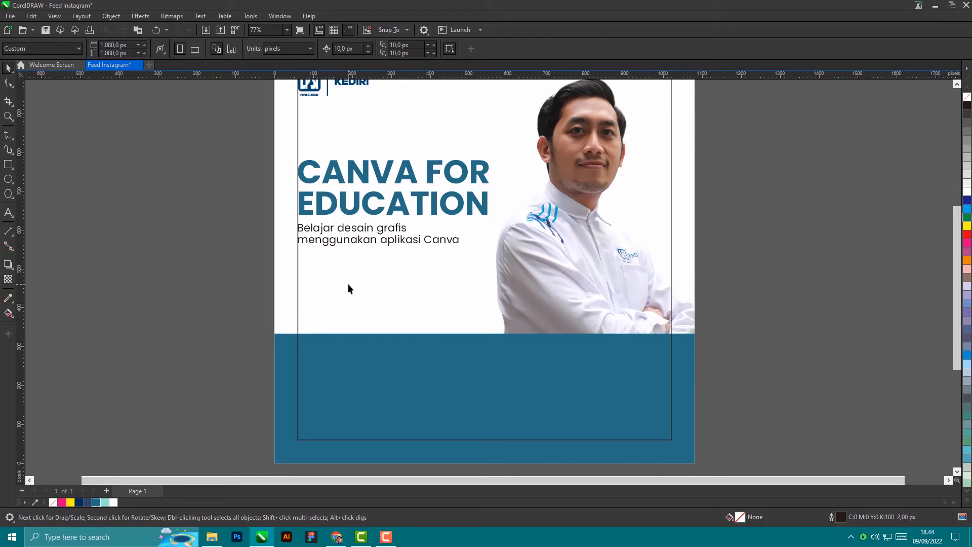
scroll(375, 245, up, 1)
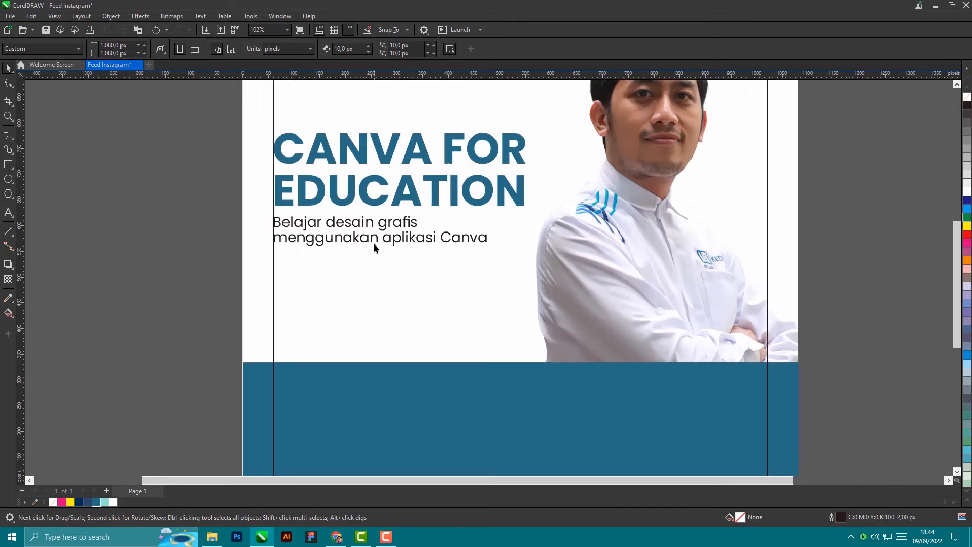
Step: Drop a copy of the subtitle lower on the poster and clear its text
click(377, 241)
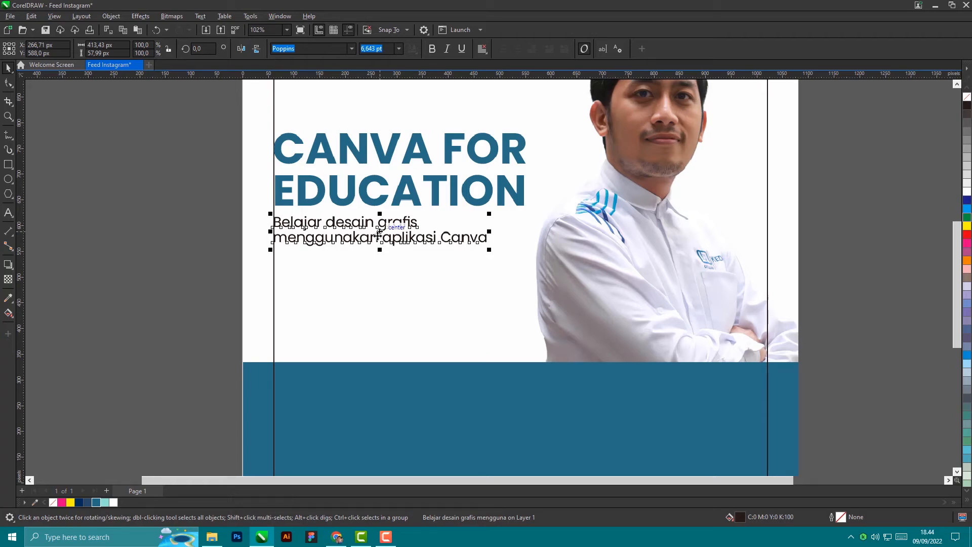
drag(378, 235, 410, 304)
right_click(410, 304)
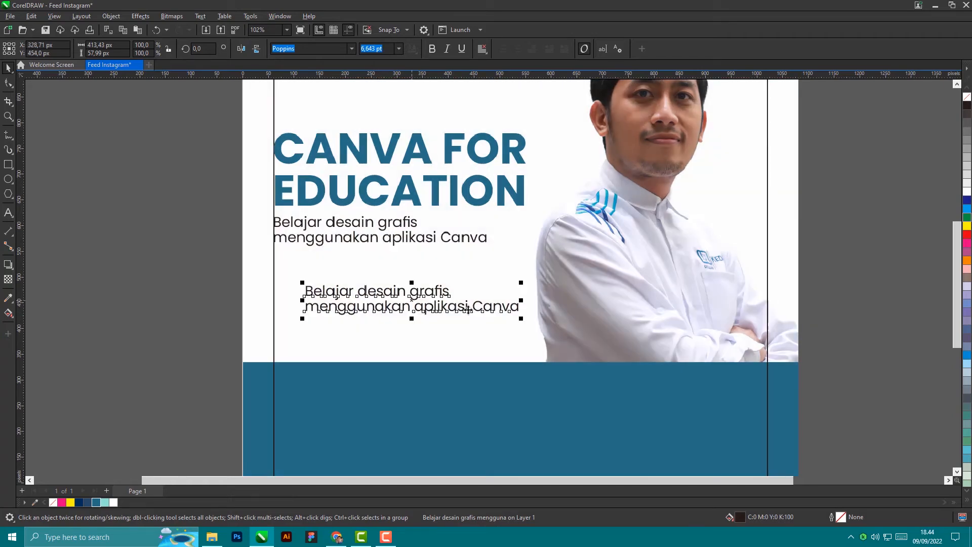
double_click(516, 306)
key(BackSpace)
key(BackSpace)
key(BackSpace)
key(BackSpace)
key(BackSpace)
key(BackSpace)
key(BackSpace)
key(BackSpace)
key(BackSpace)
key(BackSpace)
key(BackSpace)
key(BackSpace)
key(BackSpace)
key(BackSpace)
key(BackSpace)
key(BackSpace)
key(BackSpace)
key(BackSpace)
key(BackSpace)
key(BackSpace)
key(BackSpace)
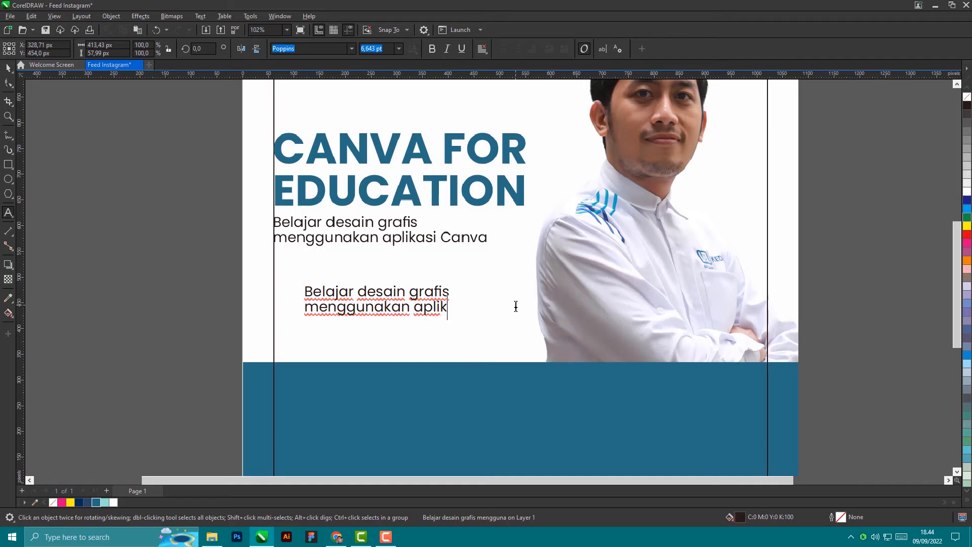
key(BackSpace)
key(BackSpace)
key(BackSpace)
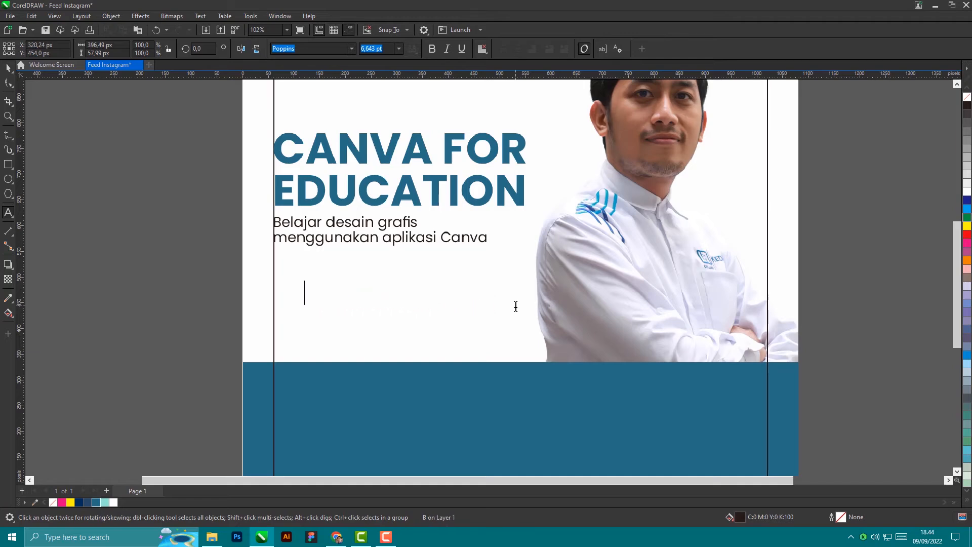
Step: Type the event details: Senin, 11 September 2022, Pukul 10.00 - 12.00 WIB, Online via Zoom
text(Senin)
text(.)
key(Return)
text(11 S)
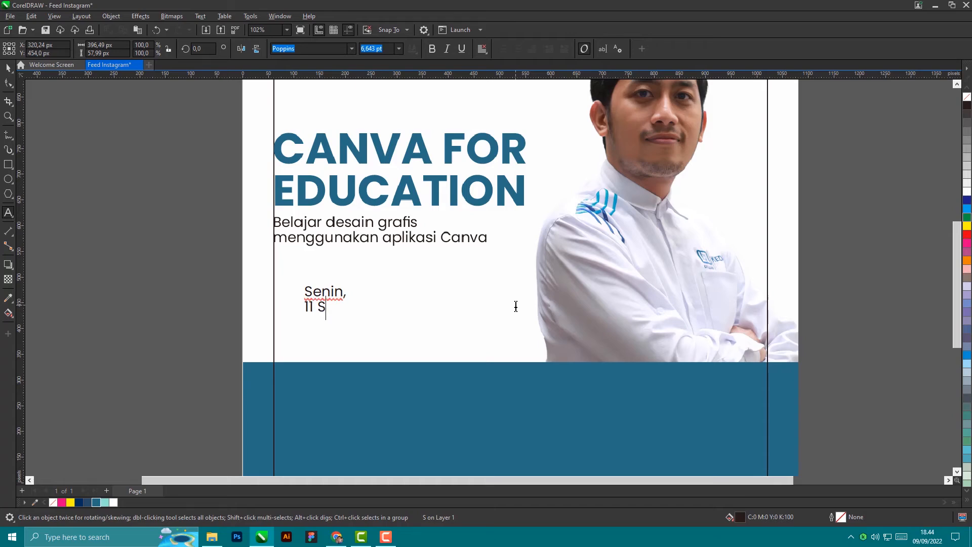
text(eptember )
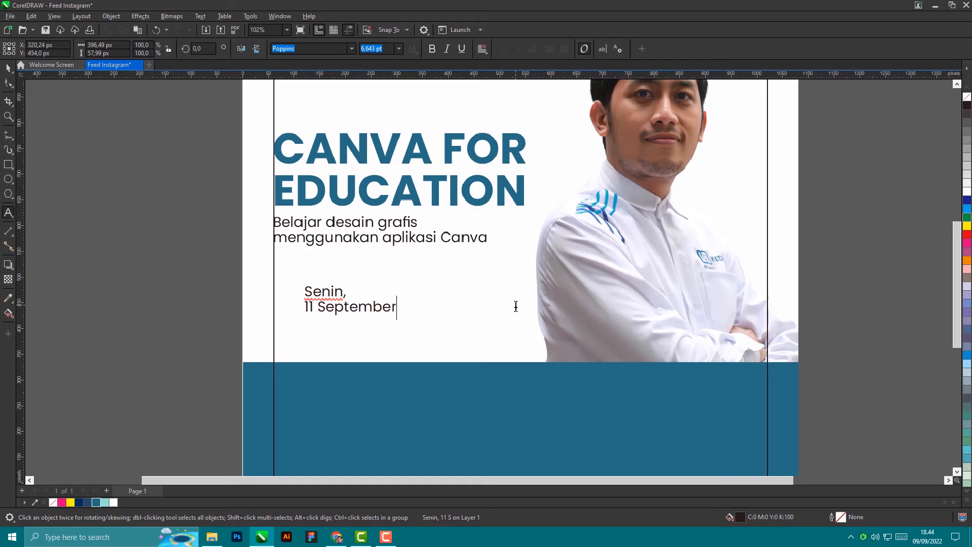
text(2022)
key(Return)
text(Puk)
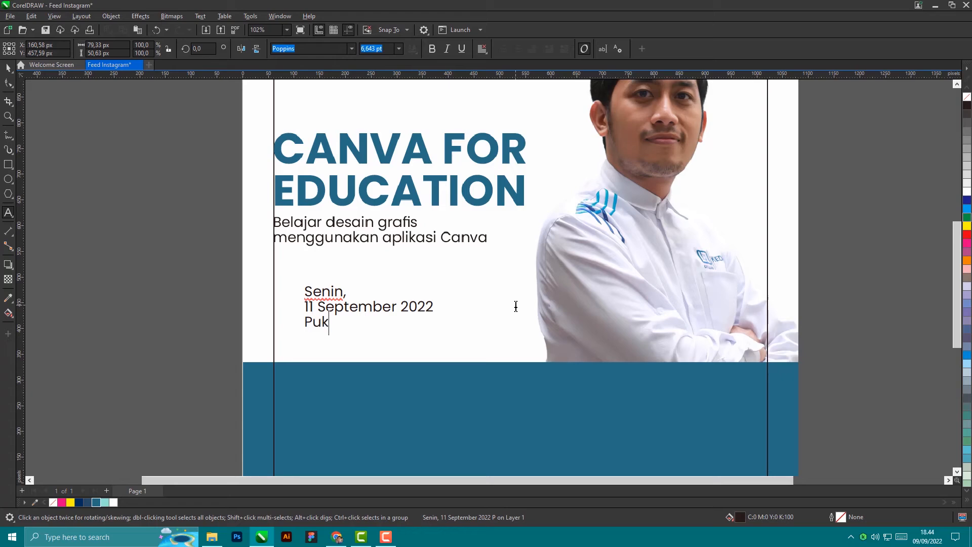
text(ul 10.00 - )
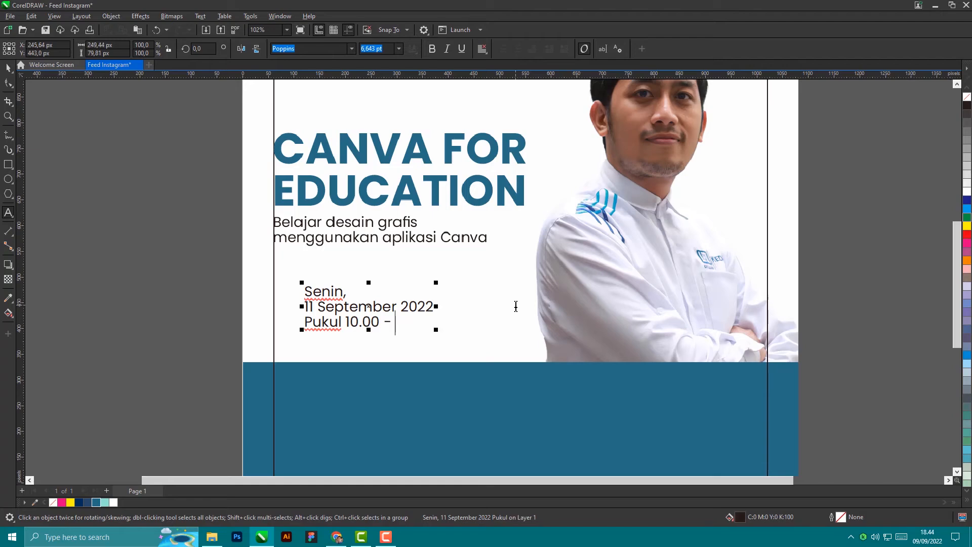
text(12.00 WIB)
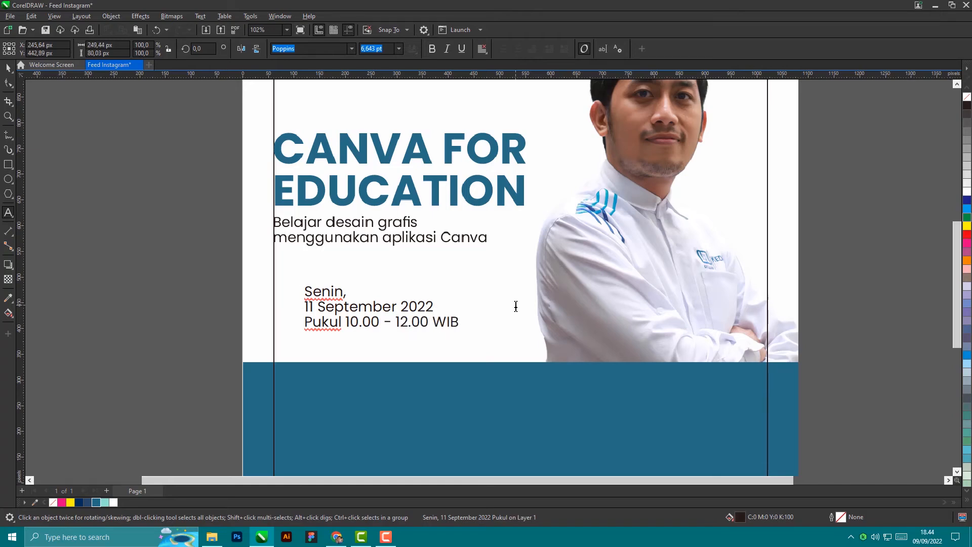
key(Return)
text(Online via)
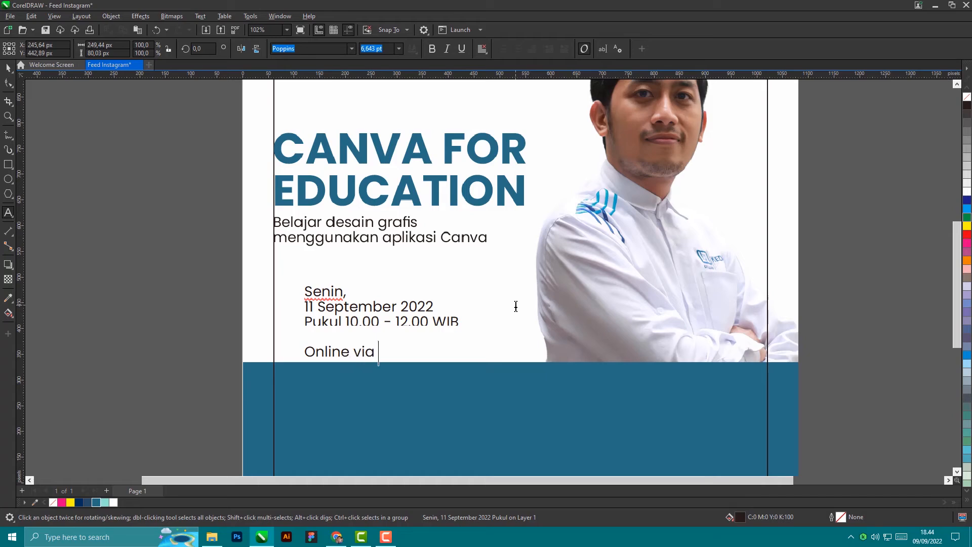
text( Zoom)
Step: Move the event details block up and left, just under the subtitle
click(8, 68)
scroll(412, 322, up, 2)
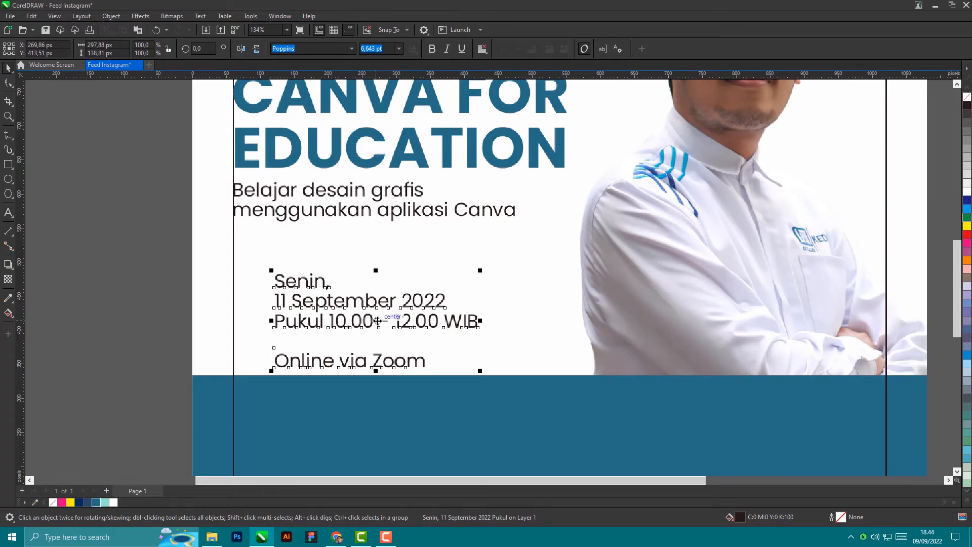
drag(377, 331, 362, 309)
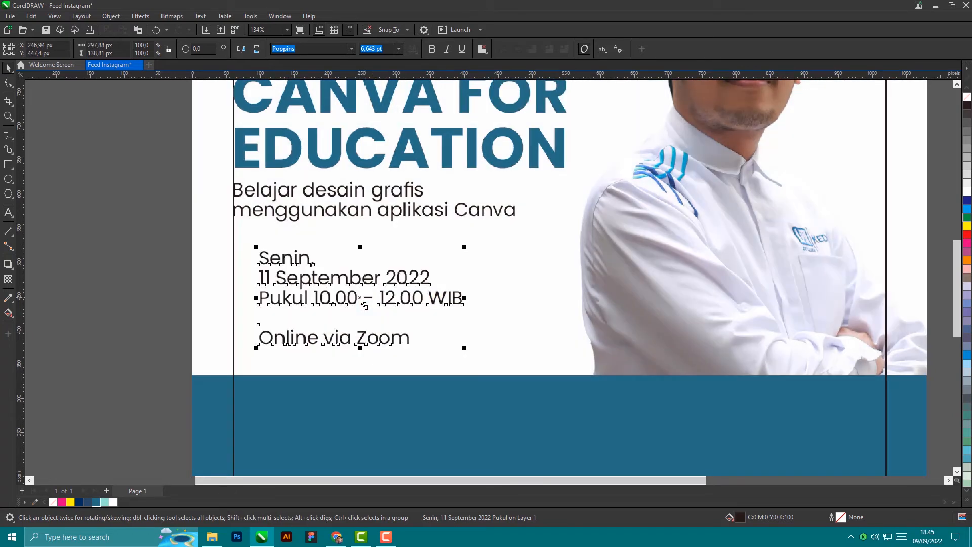
scroll(264, 264, up, 2)
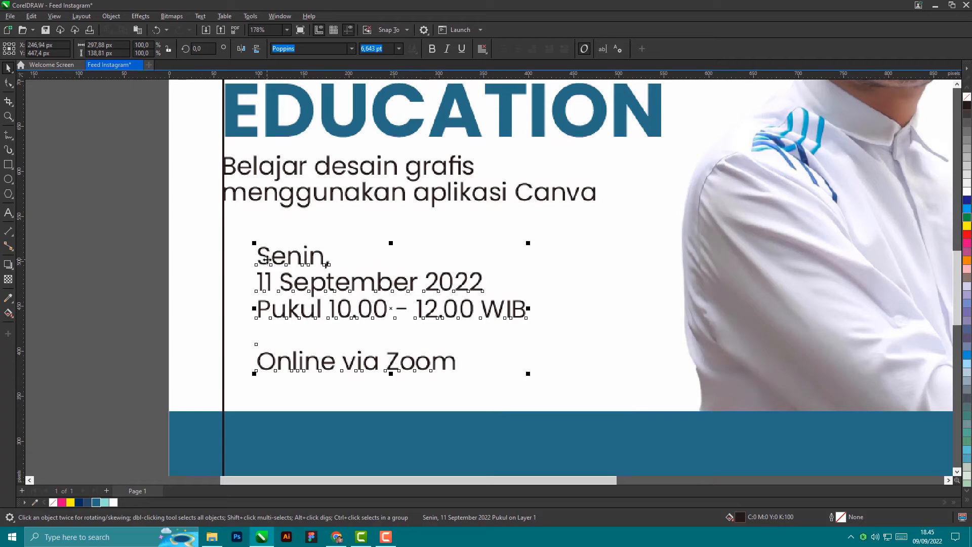
scroll(267, 261, down, 3)
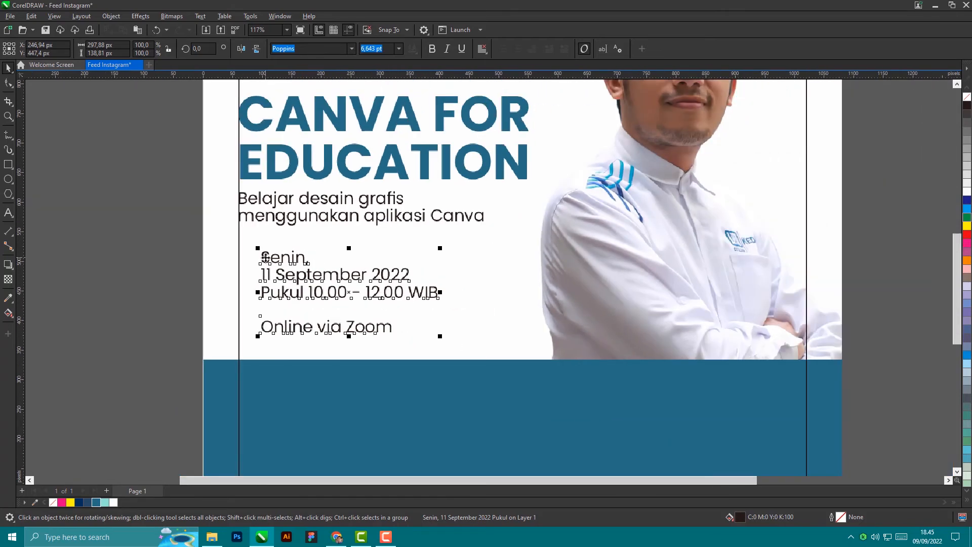
Step: Bold Senin, 11, 10.00 - 12.00 and Zoom within the event details text
double_click(267, 259)
drag(306, 262, 262, 262)
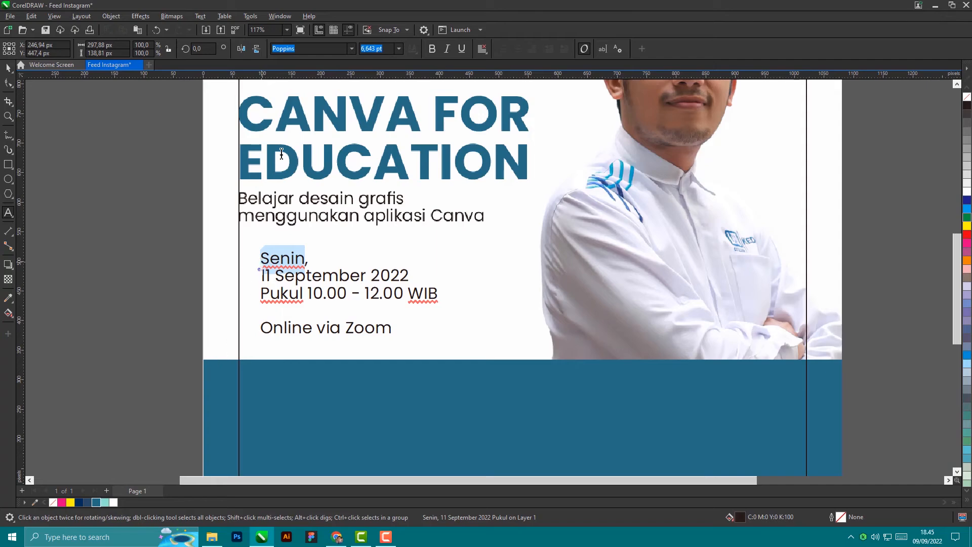
click(432, 49)
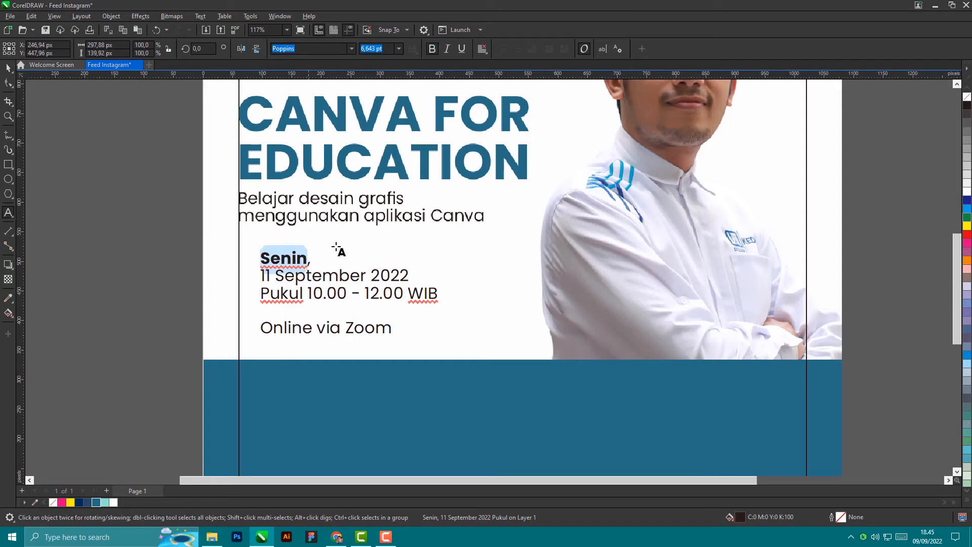
drag(261, 278, 269, 278)
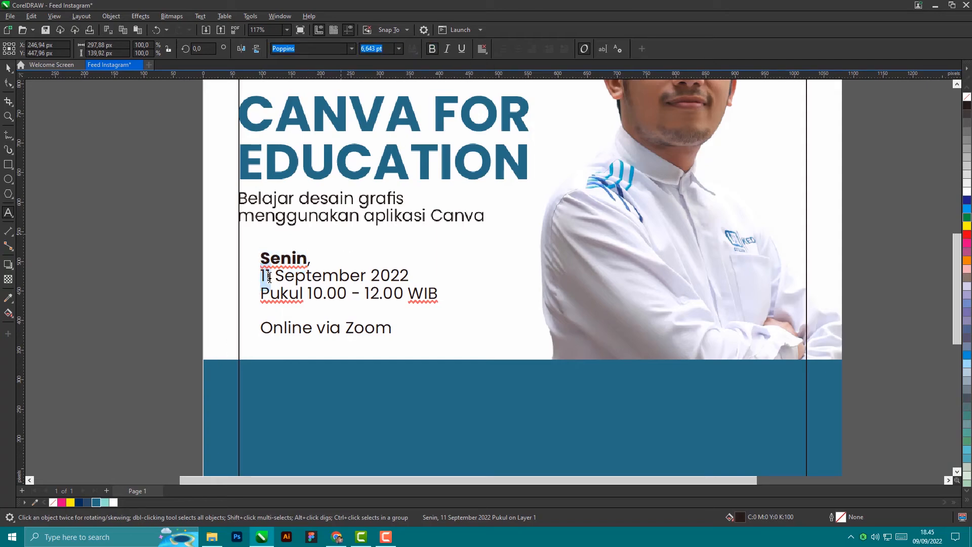
click(431, 49)
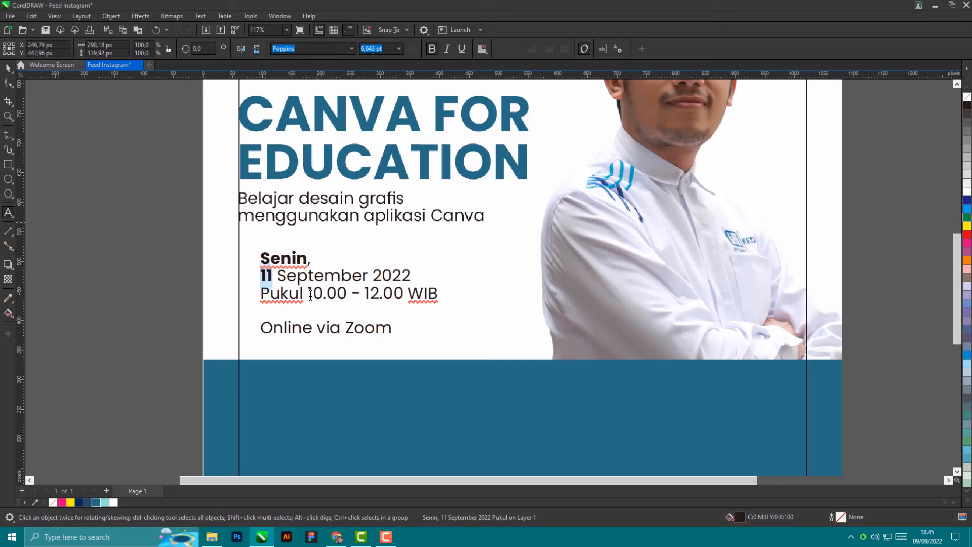
drag(308, 296, 403, 295)
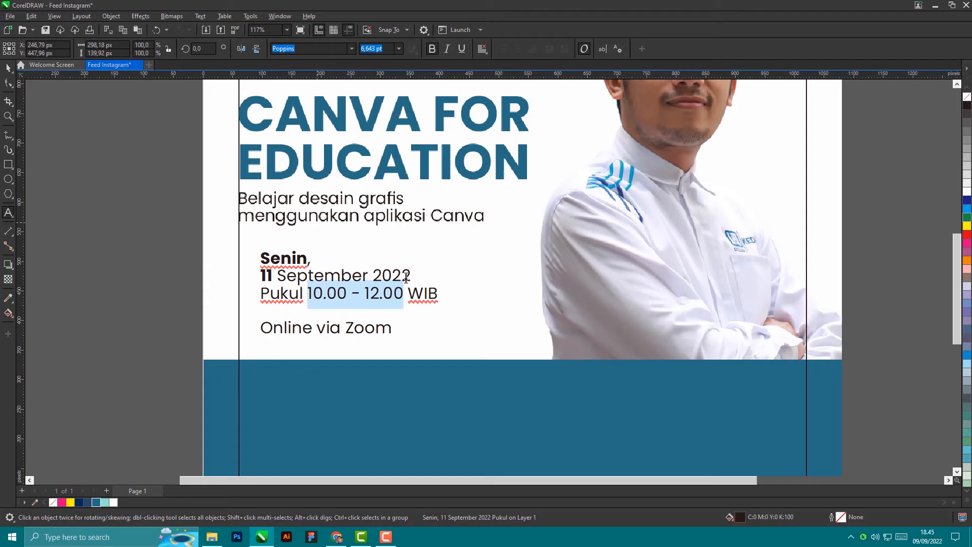
click(432, 48)
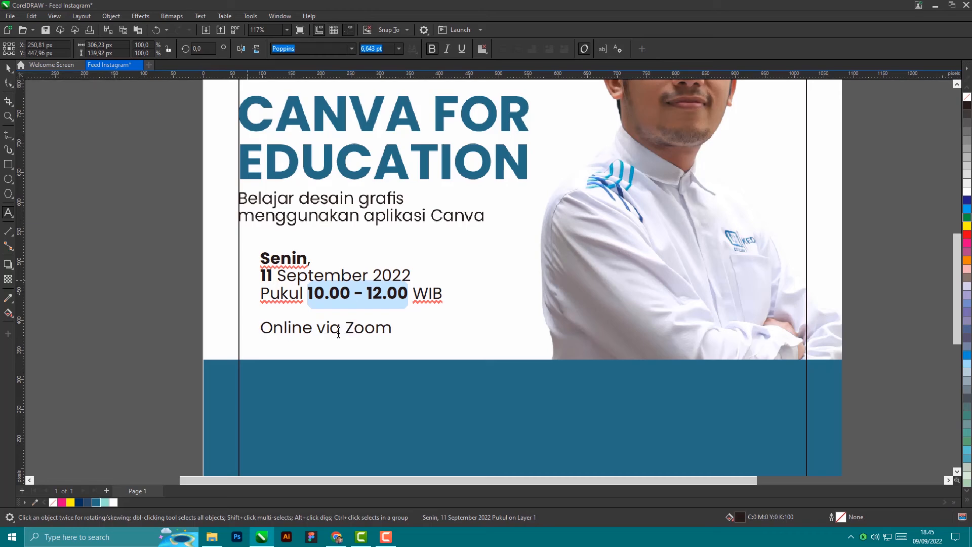
drag(347, 329, 391, 329)
click(434, 51)
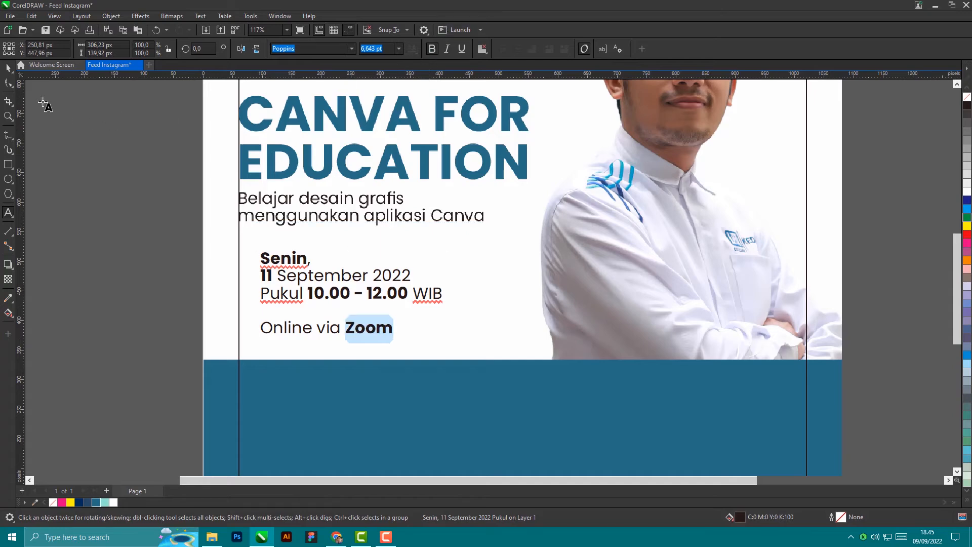
click(8, 68)
scroll(147, 228, down, 2)
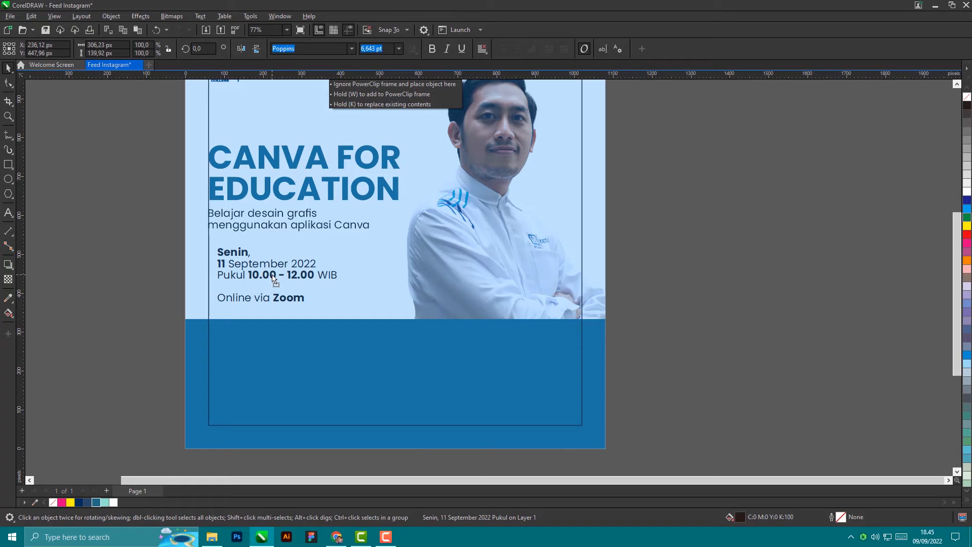
Step: Align the event details block's left edge to the CANVA FOR EDUCATION heading with L
drag(273, 278, 275, 279)
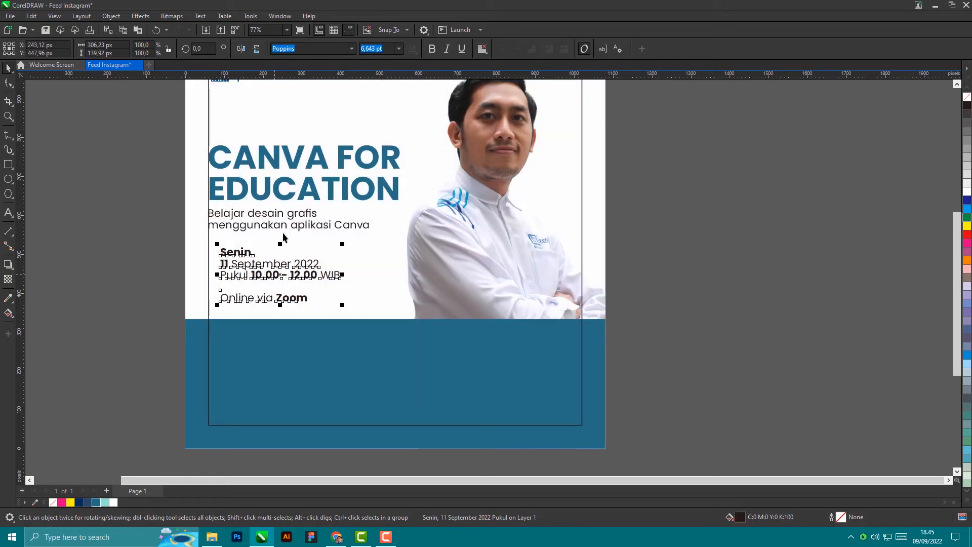
shift+click(278, 207)
key(l)
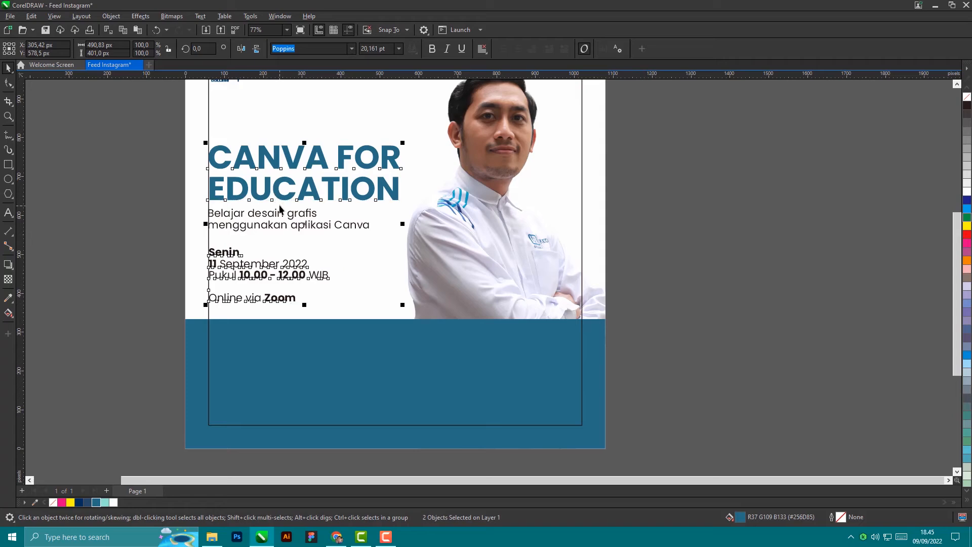
click(107, 242)
scroll(183, 243, down, 3)
scroll(304, 287, up, 2)
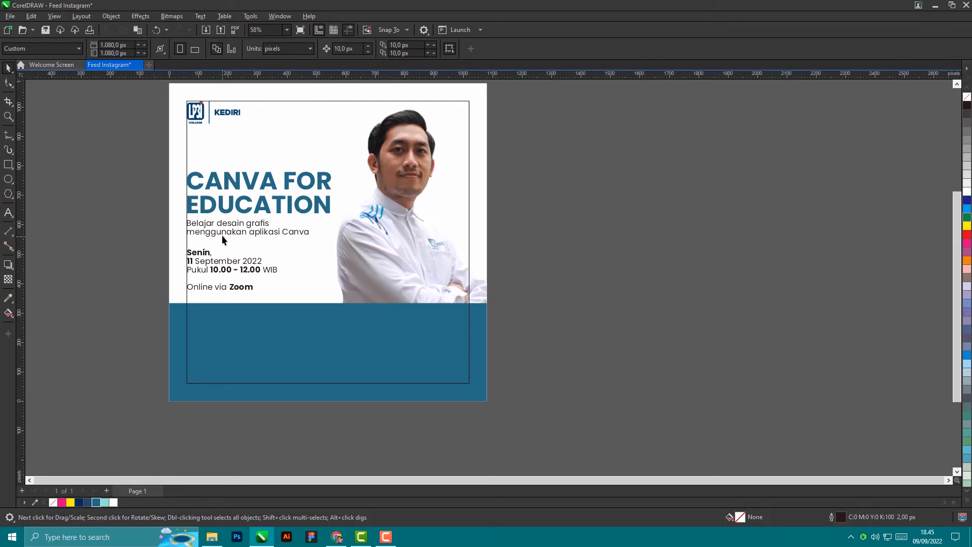
Step: Drop a white copy of the subtitle onto the blue band and clear its text
drag(225, 232, 293, 338)
right_click(293, 339)
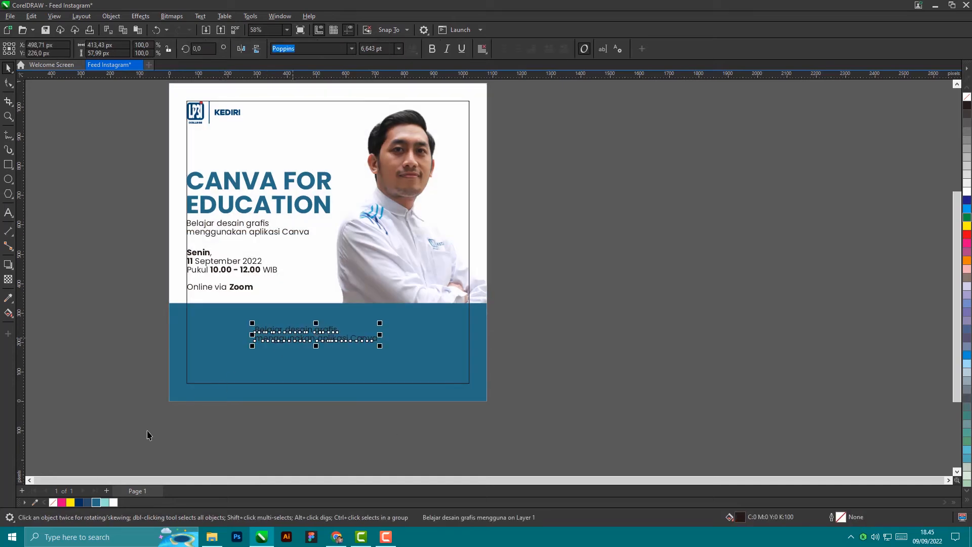
click(114, 502)
scroll(380, 335, up, 1)
scroll(380, 335, up, 1)
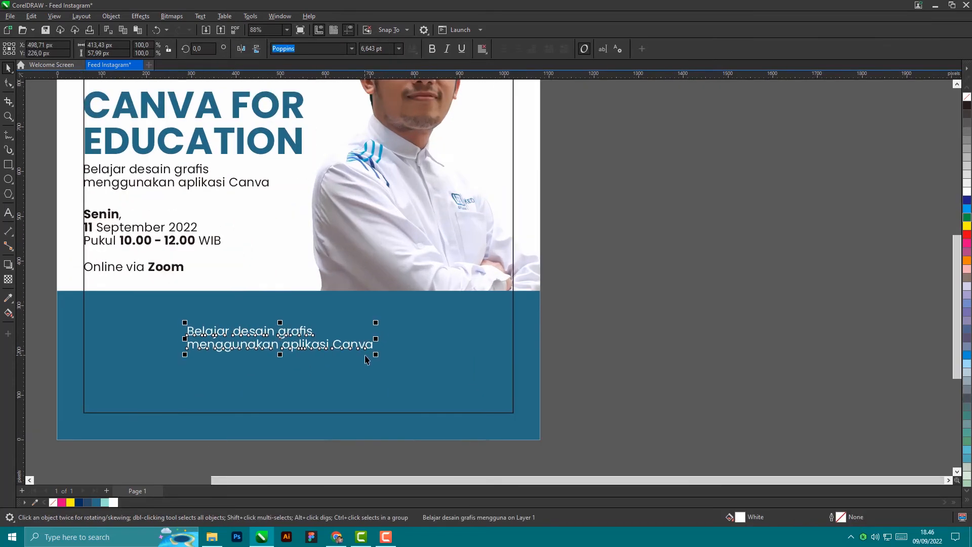
double_click(372, 346)
key(BackSpace)
key(BackSpace)
key(BackSpace)
key(BackSpace)
key(BackSpace)
key(BackSpace)
key(BackSpace)
key(BackSpace)
key(BackSpace)
key(BackSpace)
key(BackSpace)
key(BackSpace)
key(BackSpace)
key(BackSpace)
key(BackSpace)
key(BackSpace)
key(BackSpace)
key(BackSpace)
key(BackSpace)
key(BackSpace)
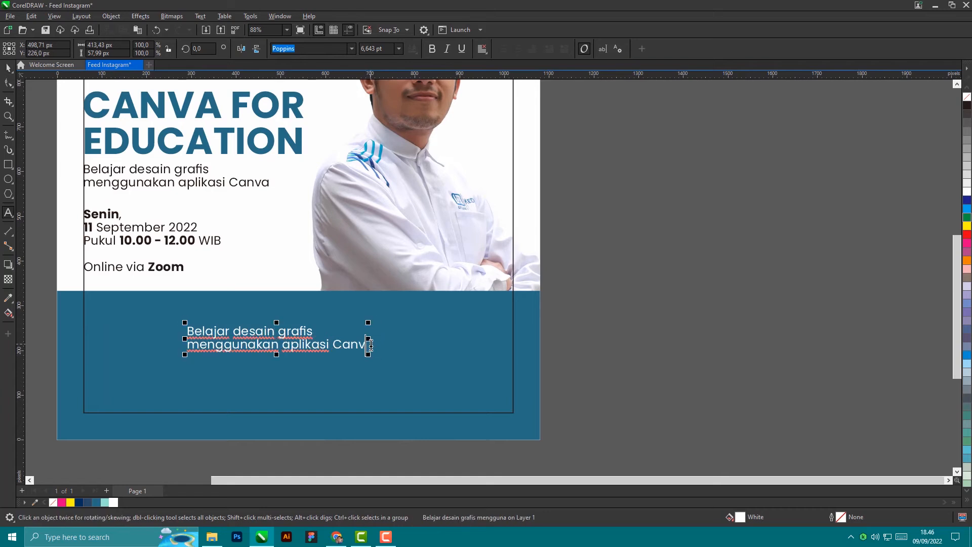
key(BackSpace)
key(BackSpace)
key(BackSpace)
key(BackSpace)
key(BackSpace)
key(BackSpace)
key(BackSpace)
key(BackSpace)
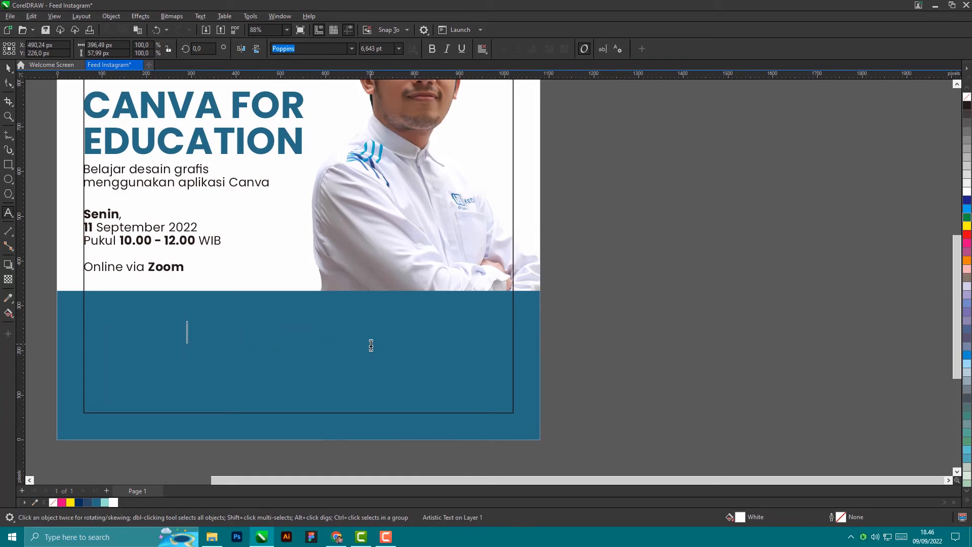
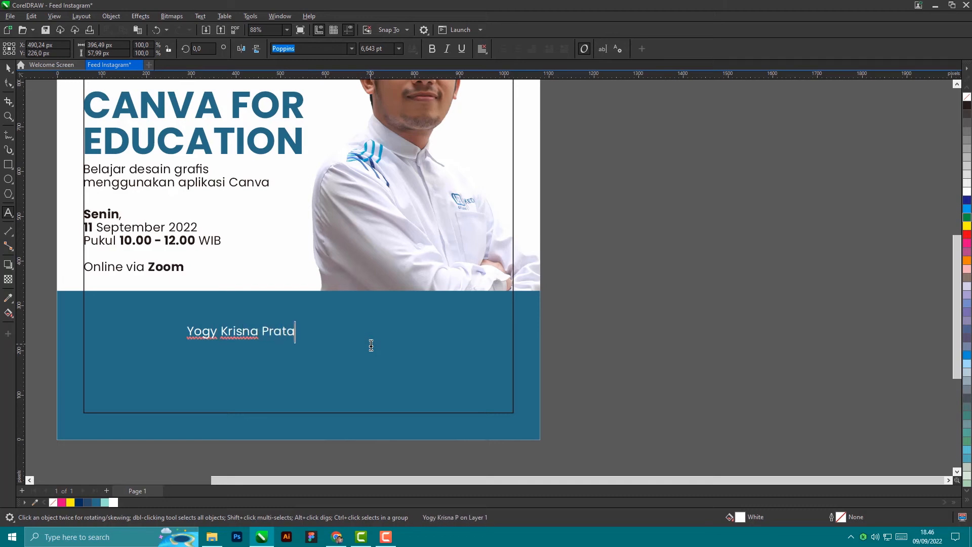
Step: Type the speaker's full name, with Social Media Officer on a second line
key(Return)
text(Social Me)
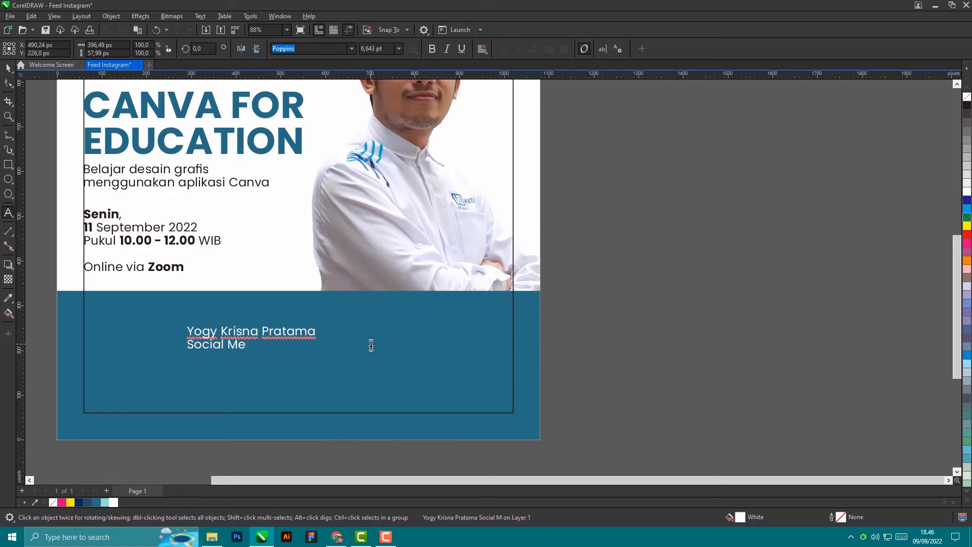
text(dia Officer)
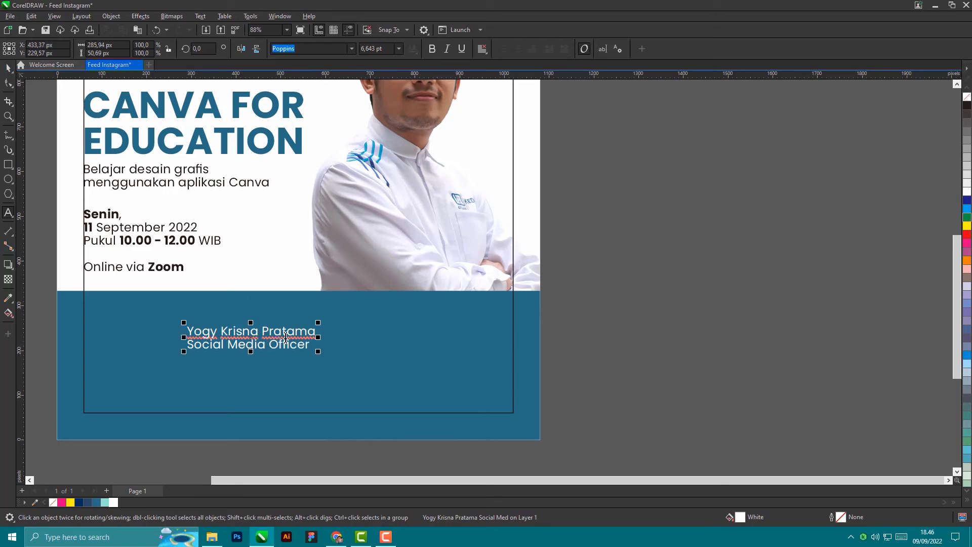
Step: Italicize the Social Media Officer line and bold the speaker's name
drag(314, 349, 189, 349)
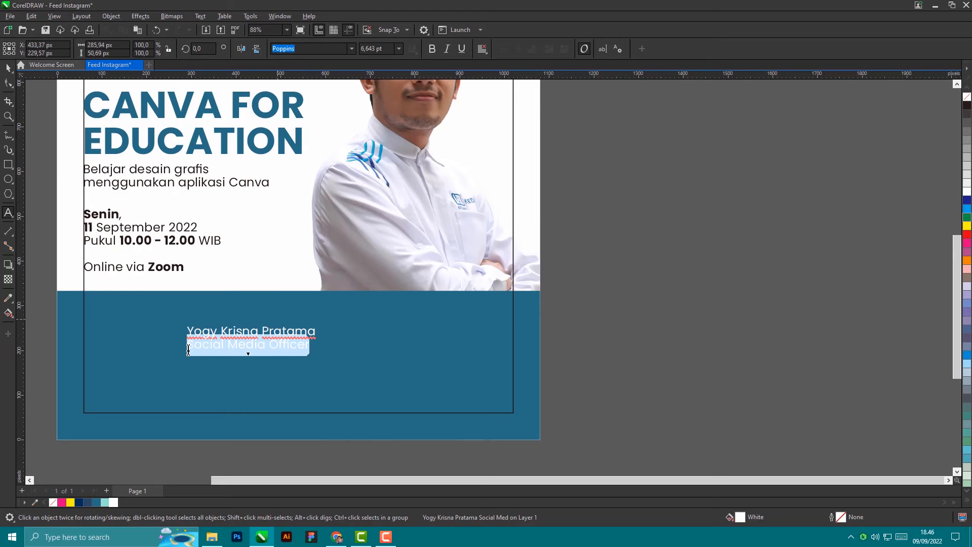
click(399, 48)
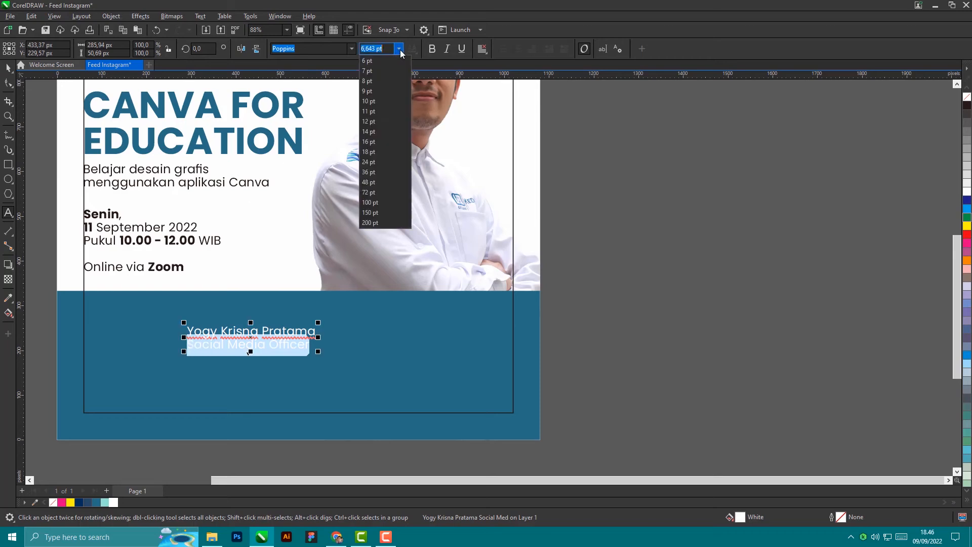
click(385, 64)
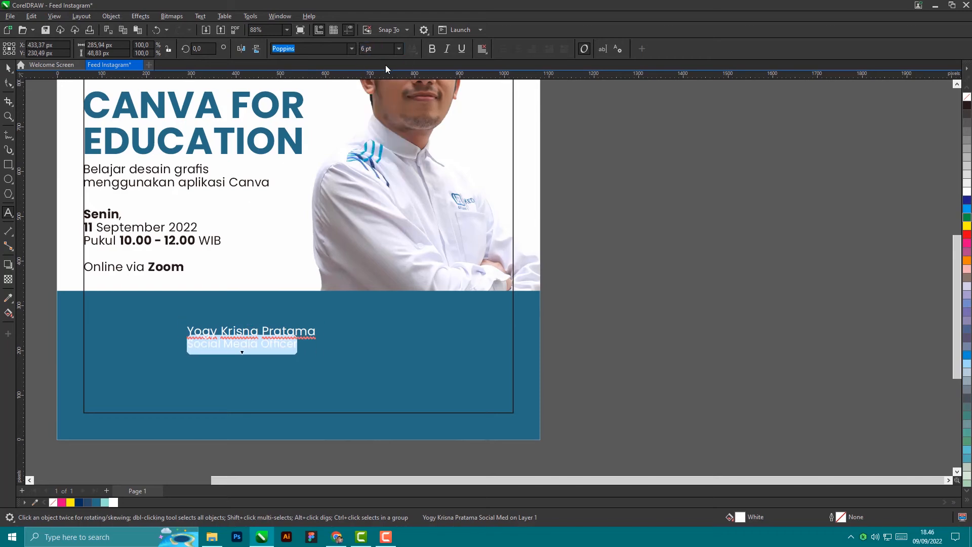
click(448, 49)
drag(315, 334, 187, 332)
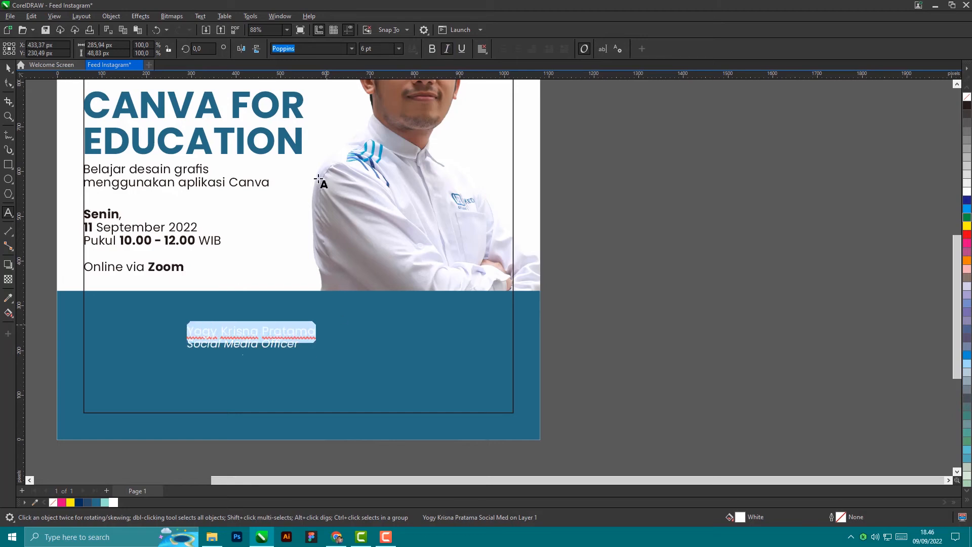
click(432, 49)
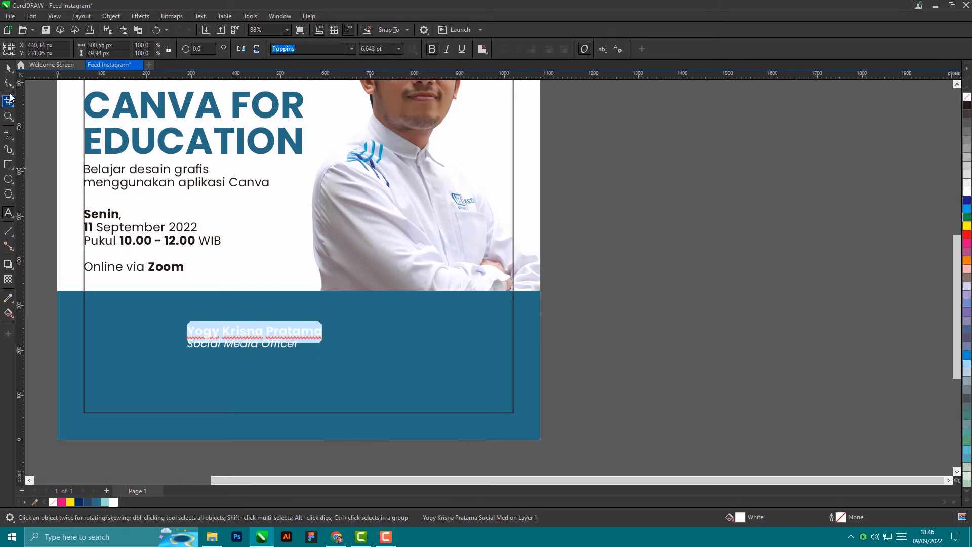
Step: Move the speaker caption to the right side of the blue band, under the photo
click(8, 67)
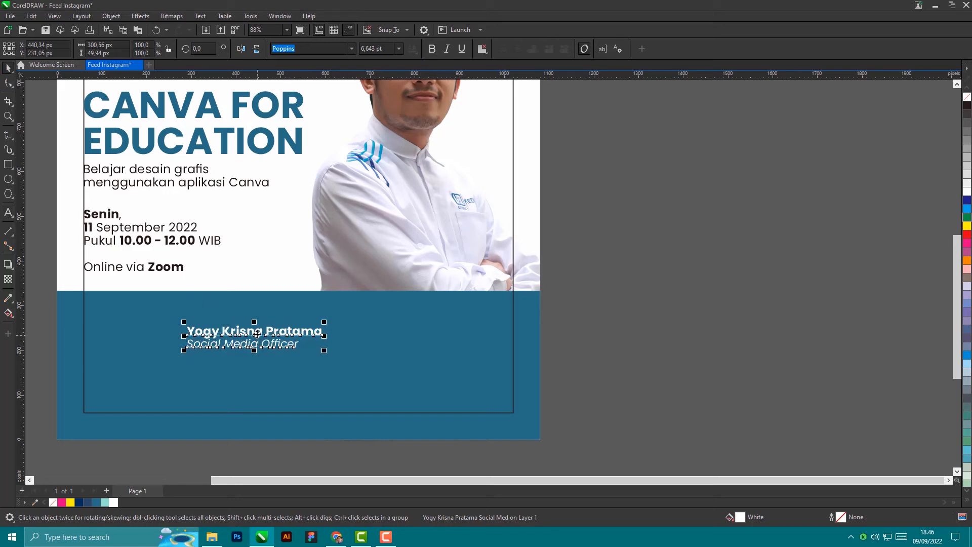
drag(258, 334, 416, 312)
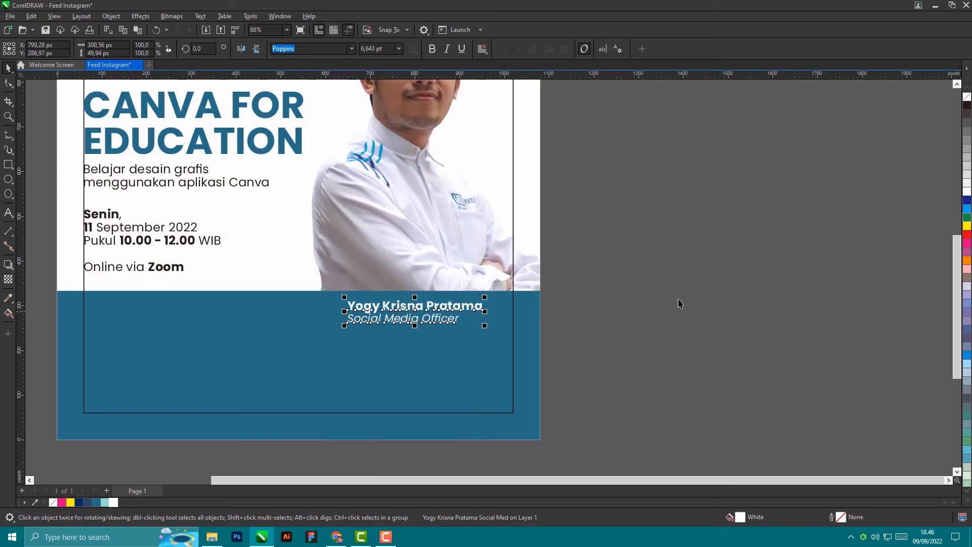
click(704, 316)
scroll(709, 339, down, 3)
scroll(529, 290, up, 2)
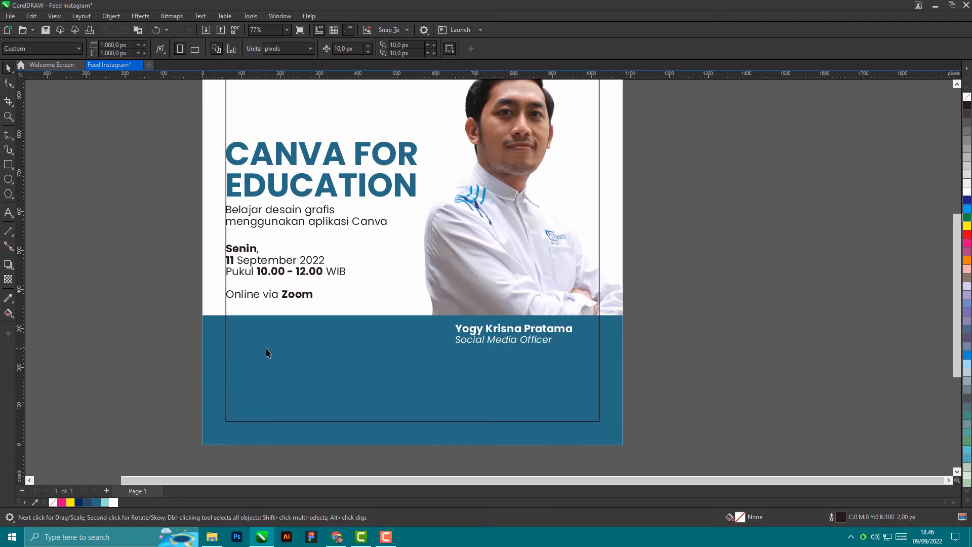
Step: Draw a 380 × 61 px rectangle across the blue band
click(8, 171)
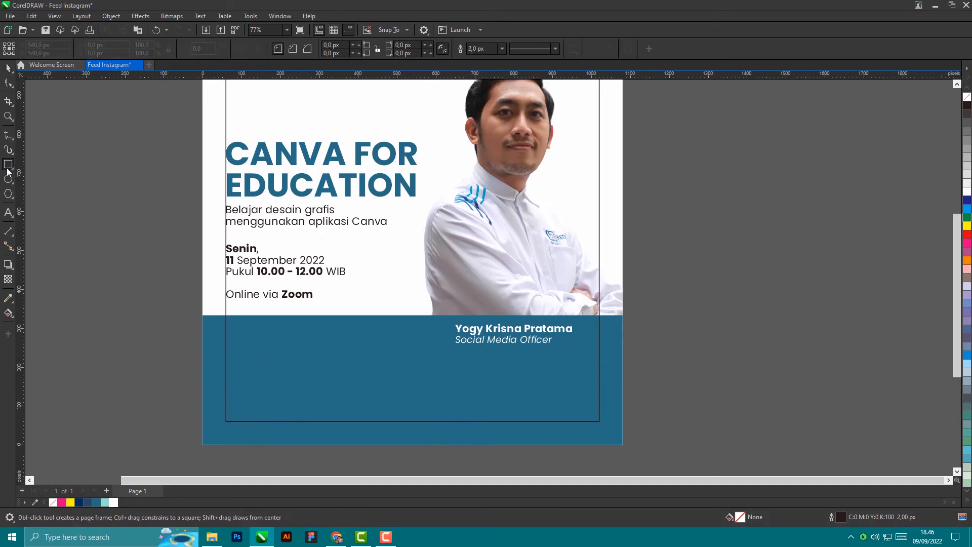
scroll(251, 341, up, 2)
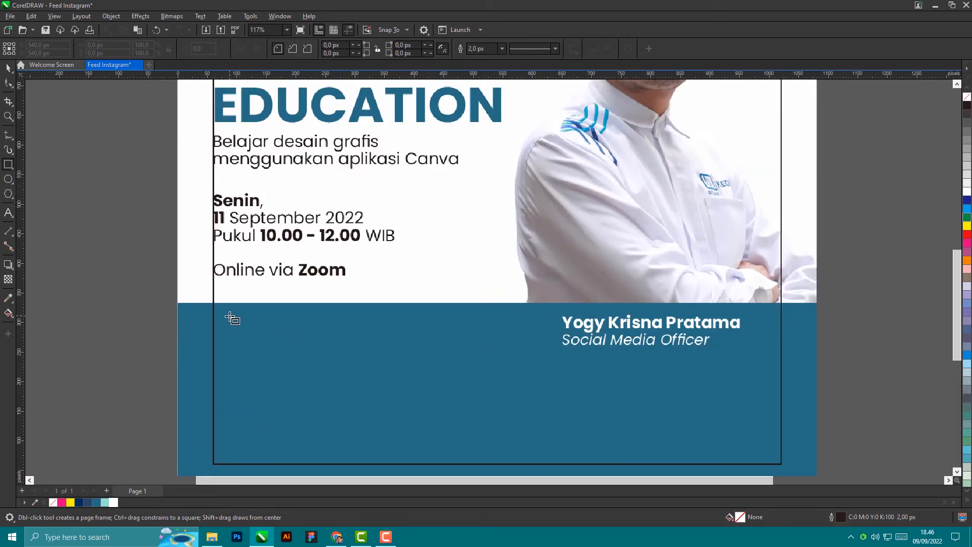
drag(230, 316, 455, 353)
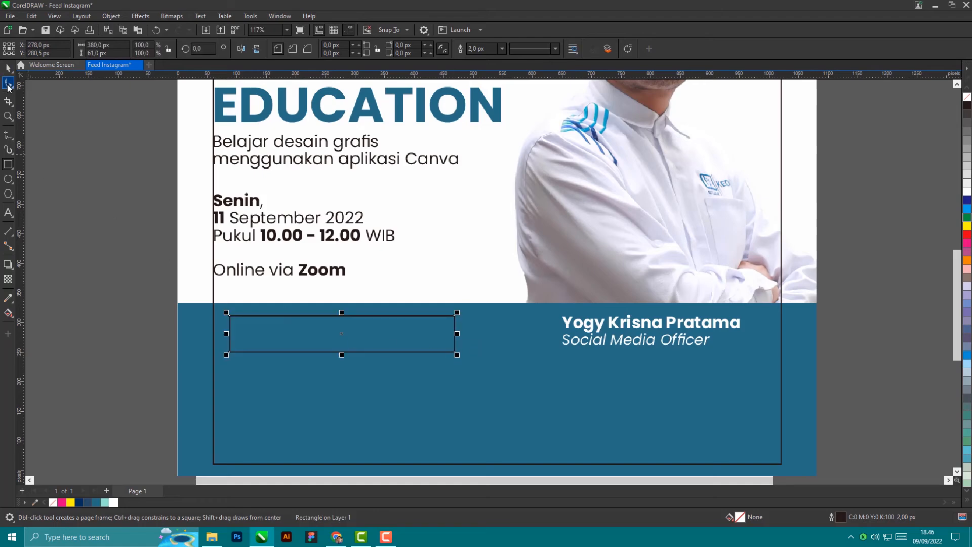
Step: Align the rectangle's left edge with the date and time text block
click(8, 67)
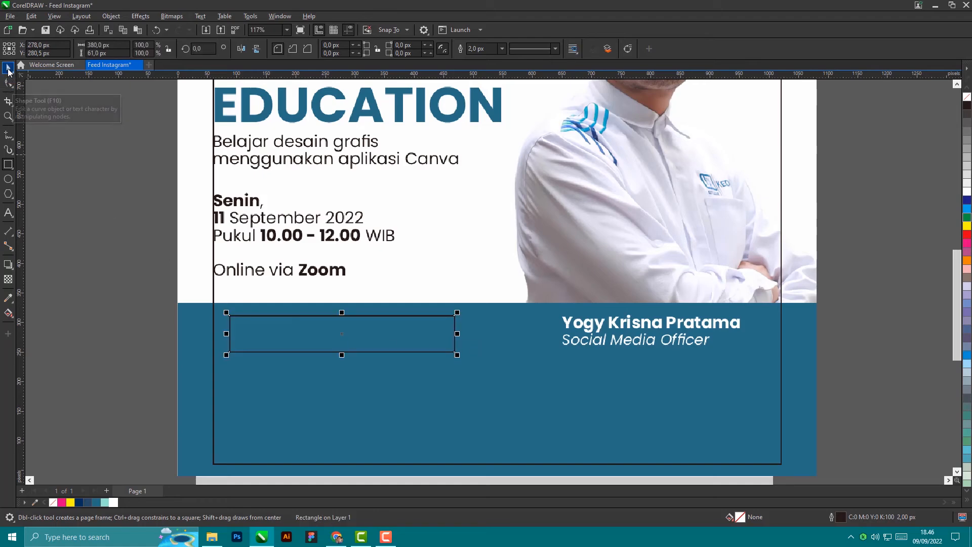
shift+click(281, 274)
key(l)
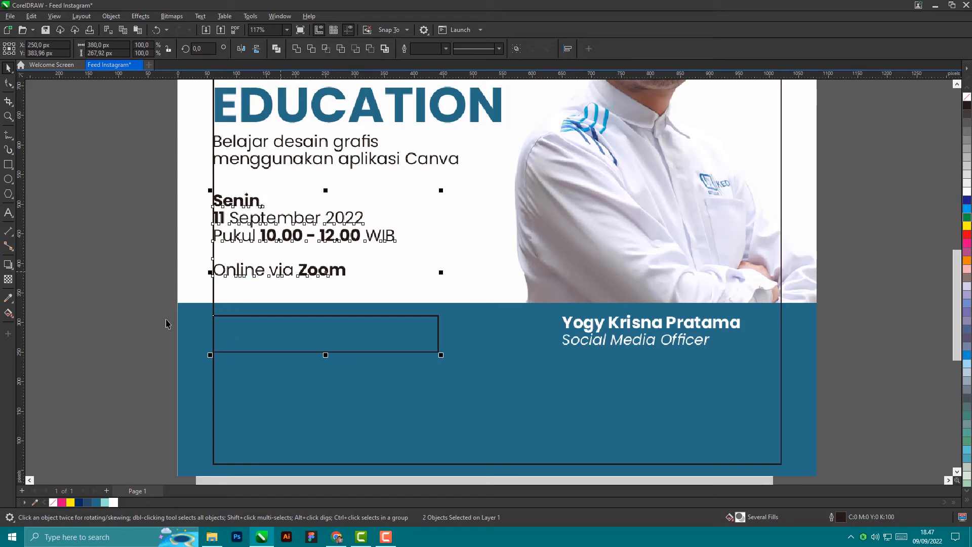
click(105, 321)
click(299, 341)
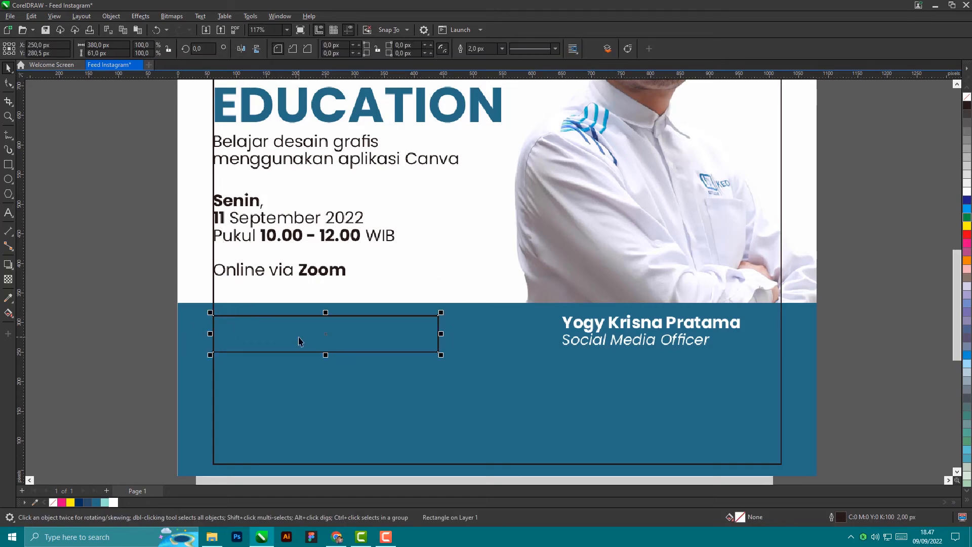
scroll(299, 341, up, 1)
scroll(273, 335, up, 1)
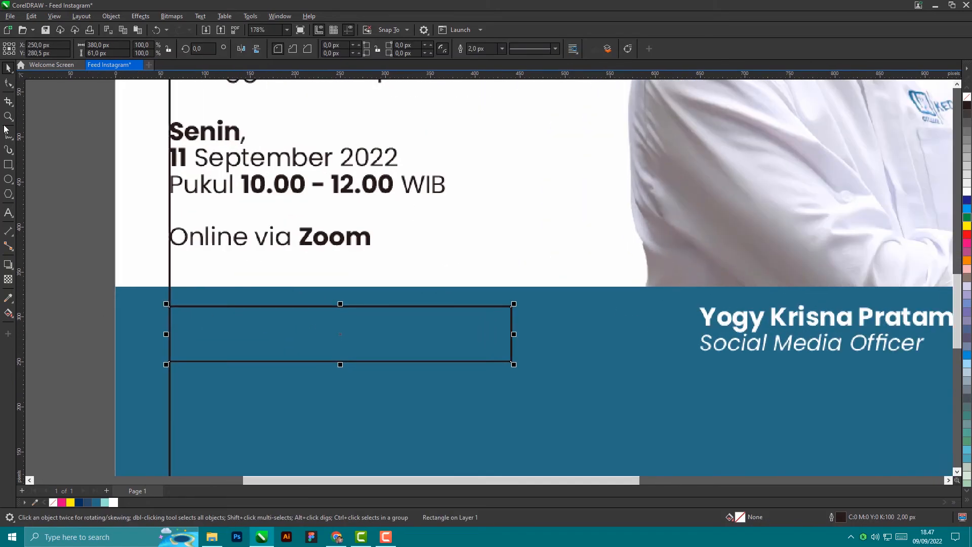
Step: Fill the rectangle with light teal #8FE3CF and remove its outline
click(108, 502)
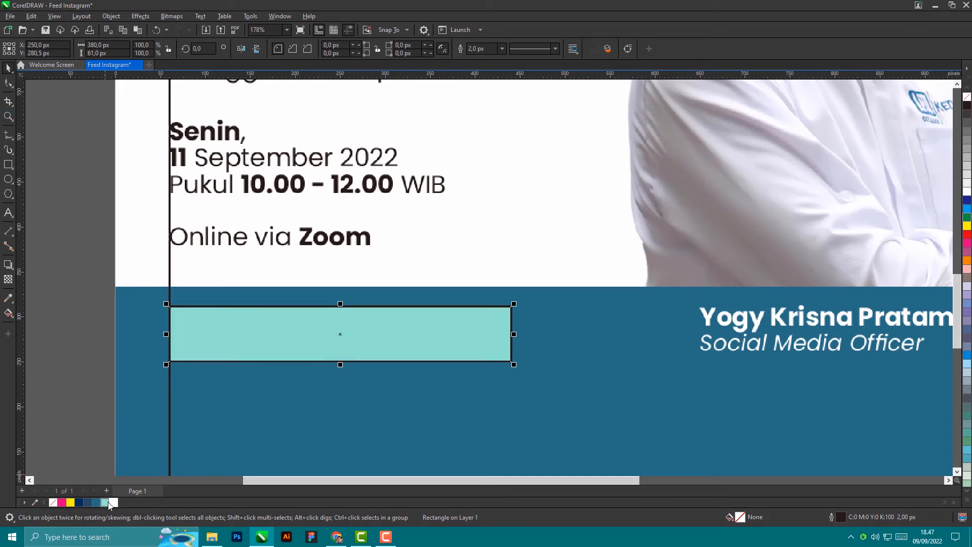
scroll(507, 309, up, 2)
scroll(509, 305, up, 4)
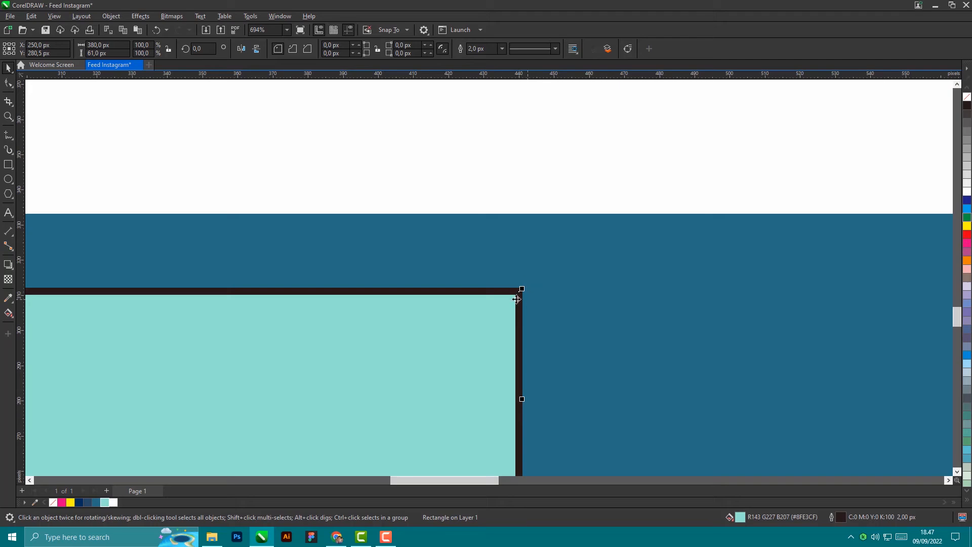
right_click(53, 502)
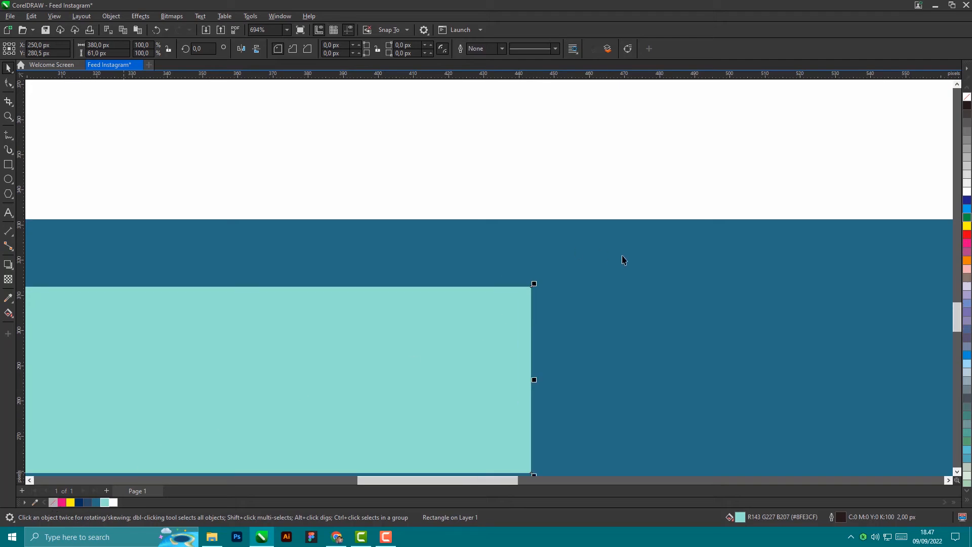
scroll(623, 260, down, 5)
scroll(601, 279, up, 6)
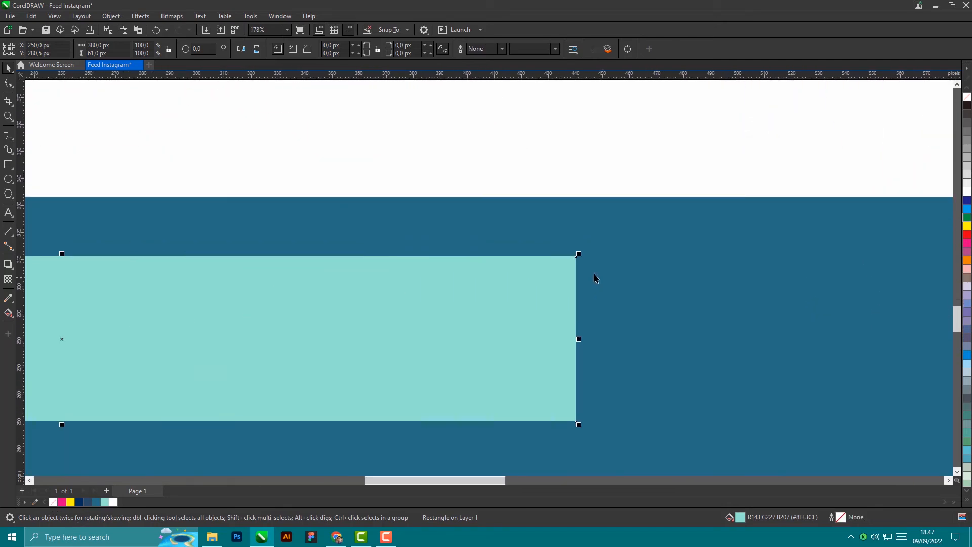
scroll(565, 242, down, 6)
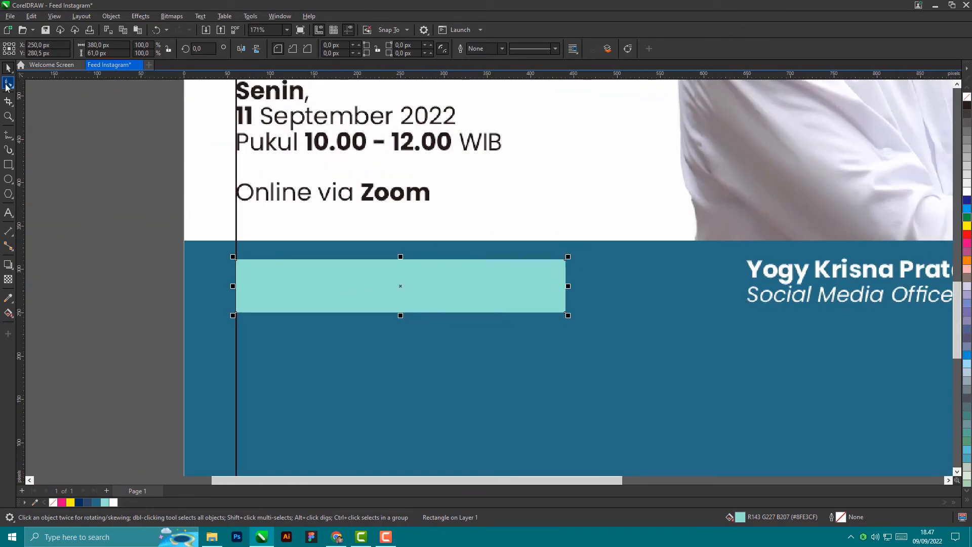
Step: Round the rectangle's corners to 6 px with the Shape tool
click(6, 85)
scroll(209, 272, up, 3)
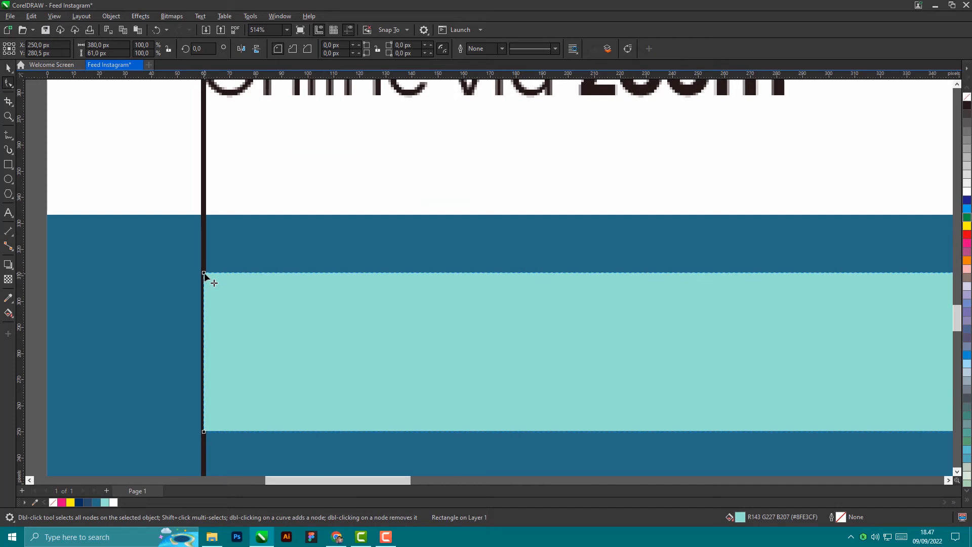
drag(205, 273, 219, 281)
scroll(376, 251, down, 2)
click(8, 67)
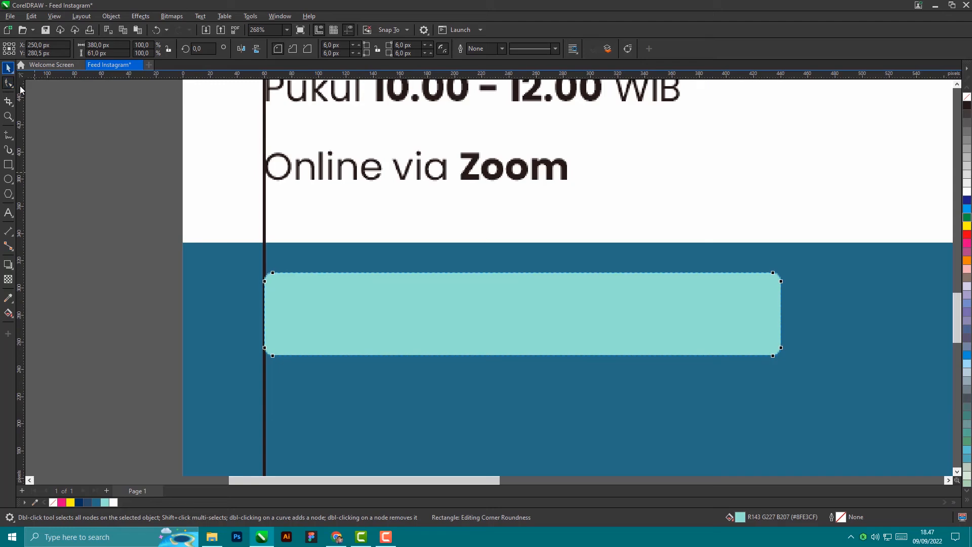
key(Escape)
scroll(487, 315, down, 3)
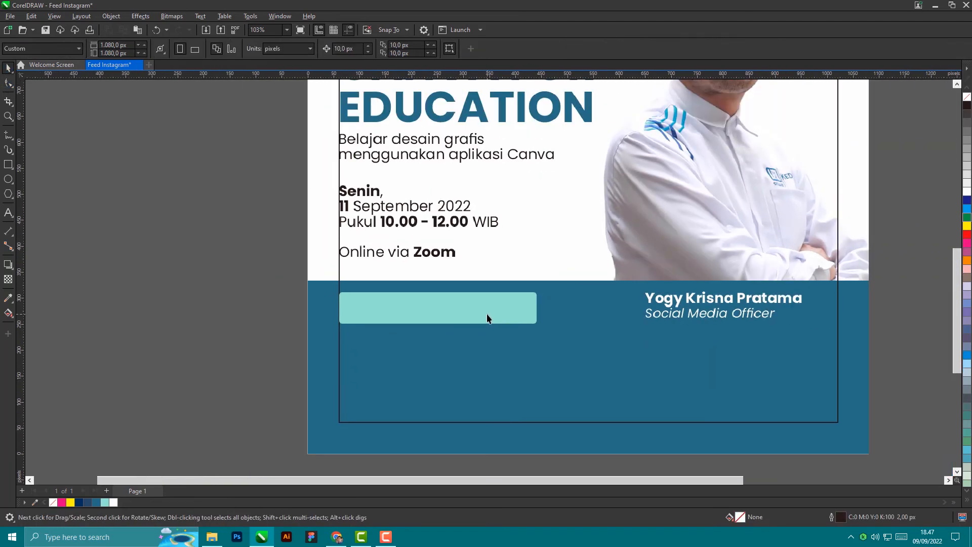
click(8, 212)
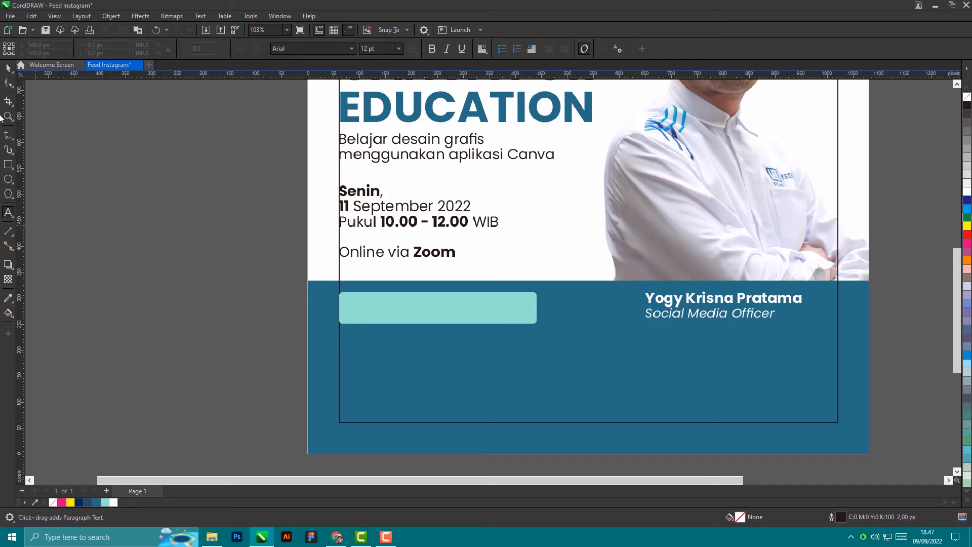
click(137, 316)
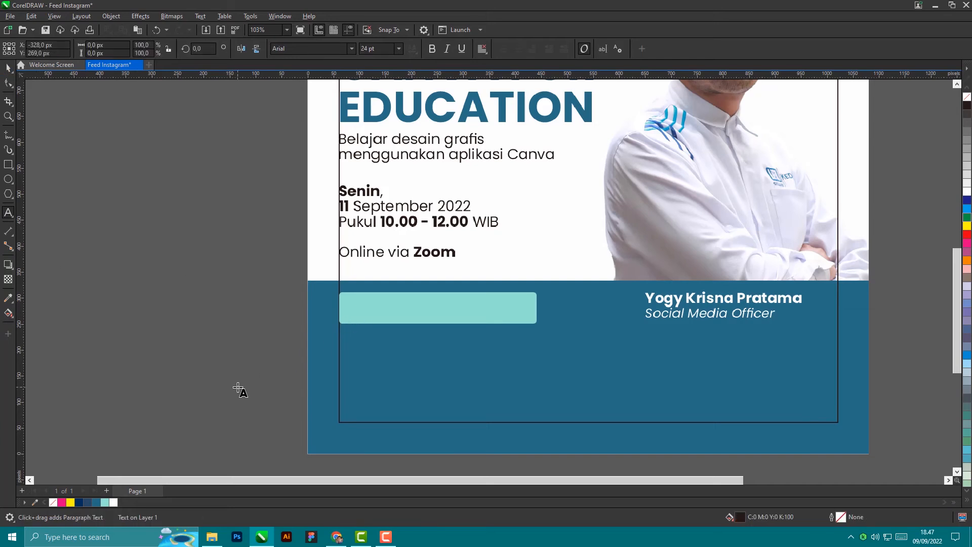
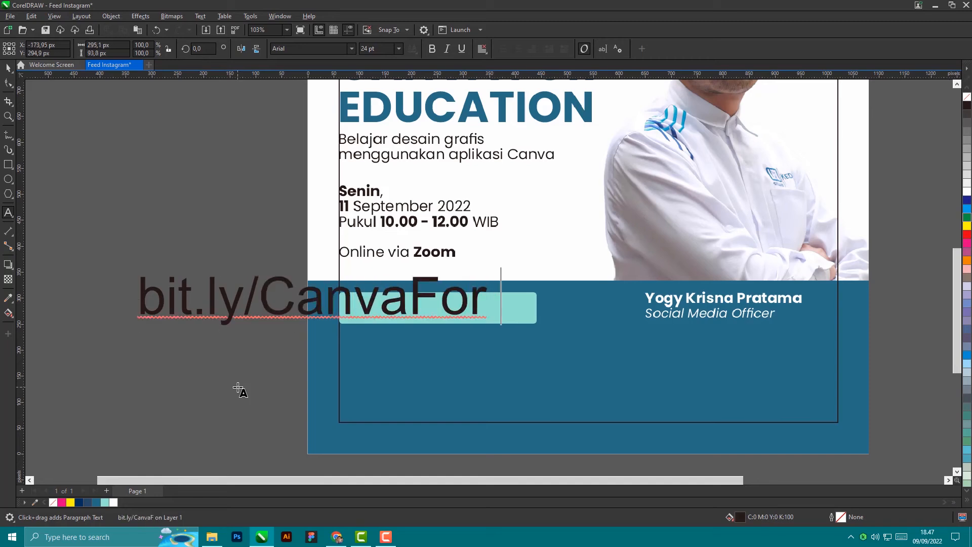
key(BackSpace)
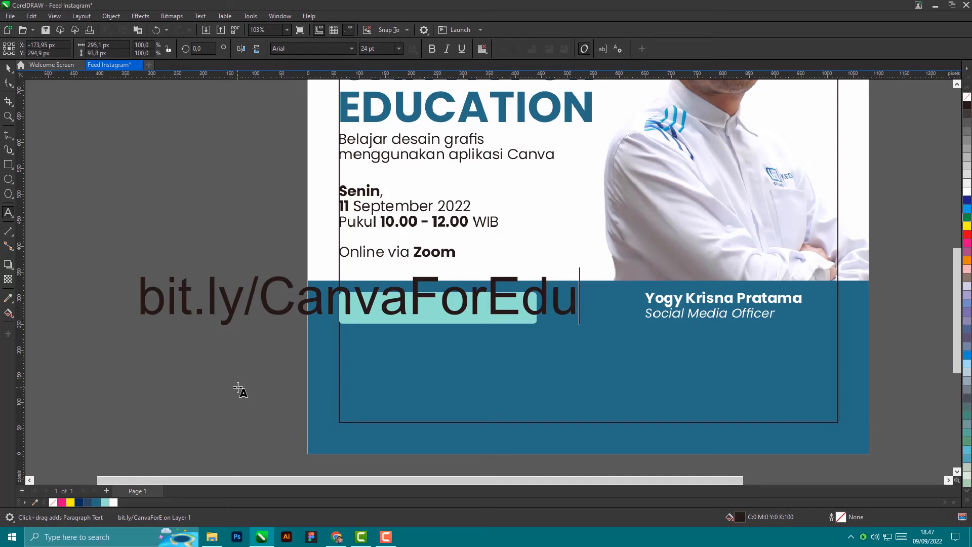
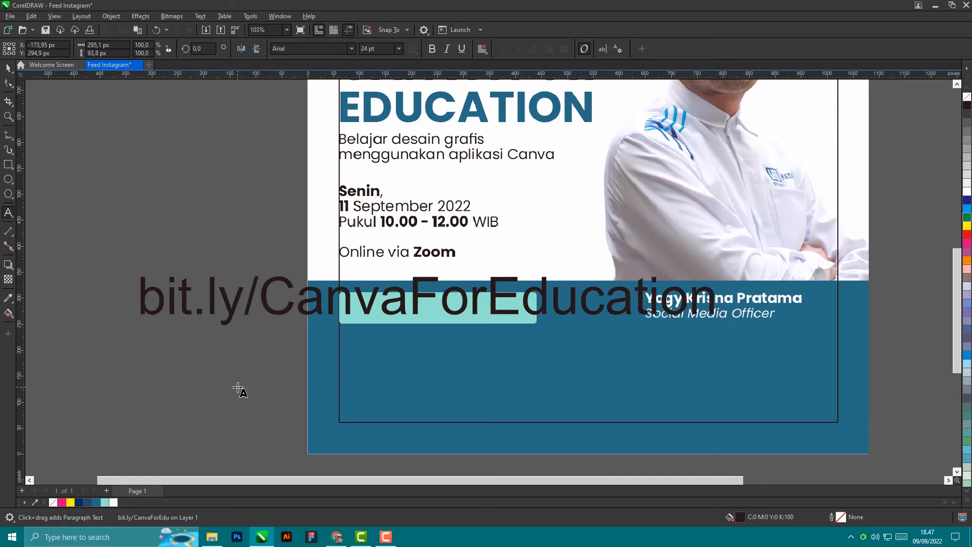
key(ctrl+space)
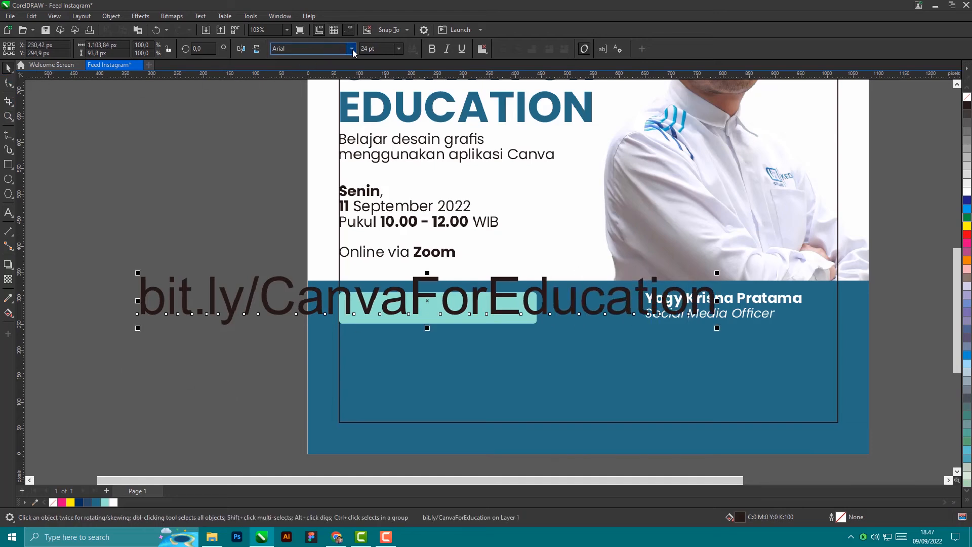
Step: Set the bit.ly/CanvaForEducation link text in Poppins and scale it down to about 6.36 pt
click(352, 49)
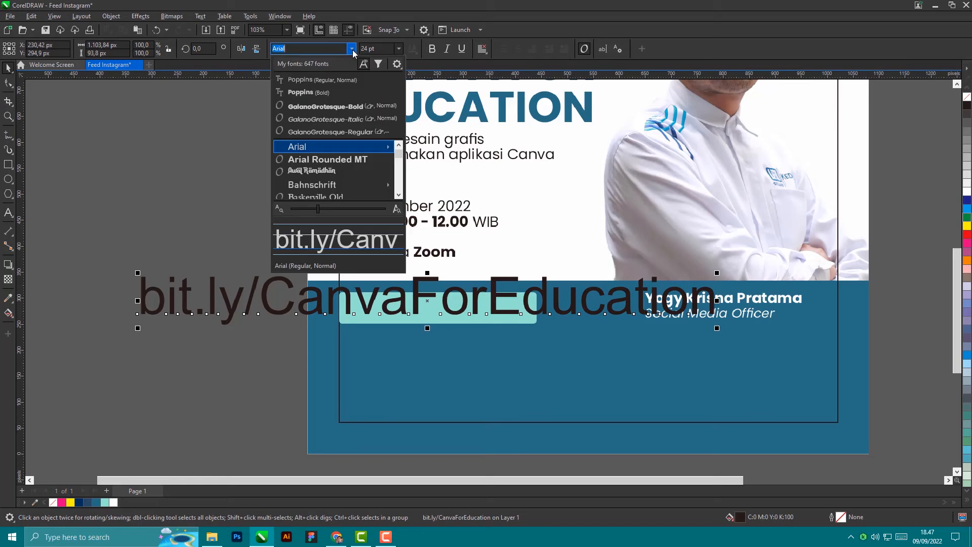
click(333, 84)
drag(796, 260, 362, 304)
scroll(362, 304, up, 2)
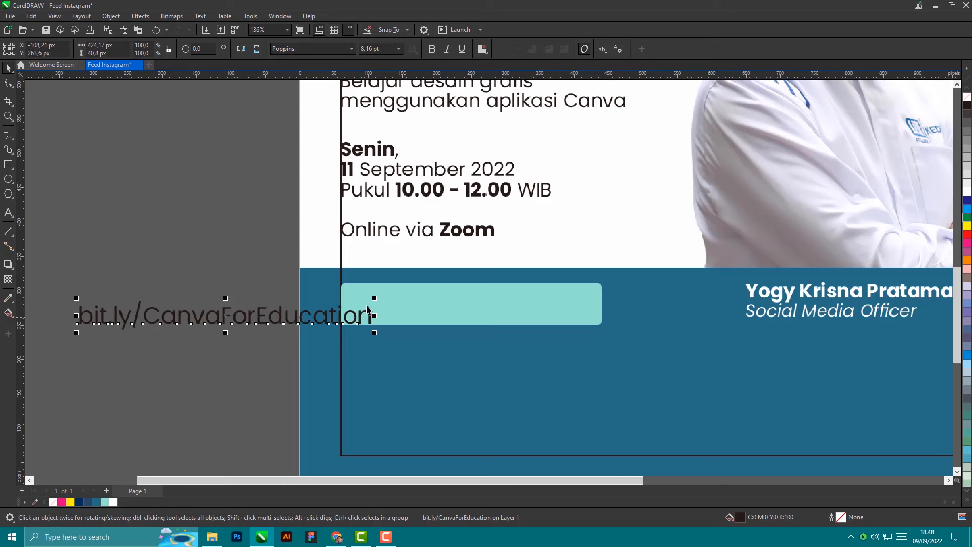
drag(376, 298, 308, 306)
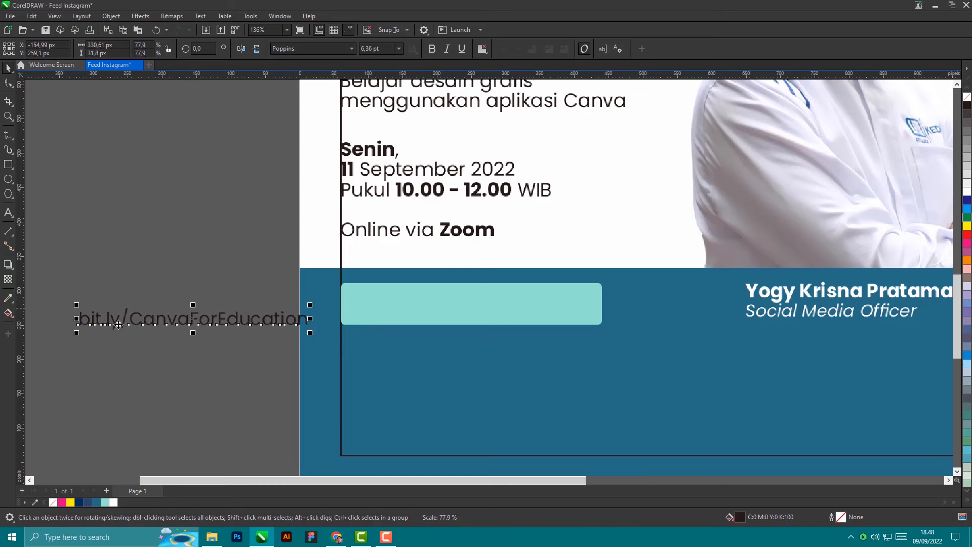
scroll(127, 323, up, 5)
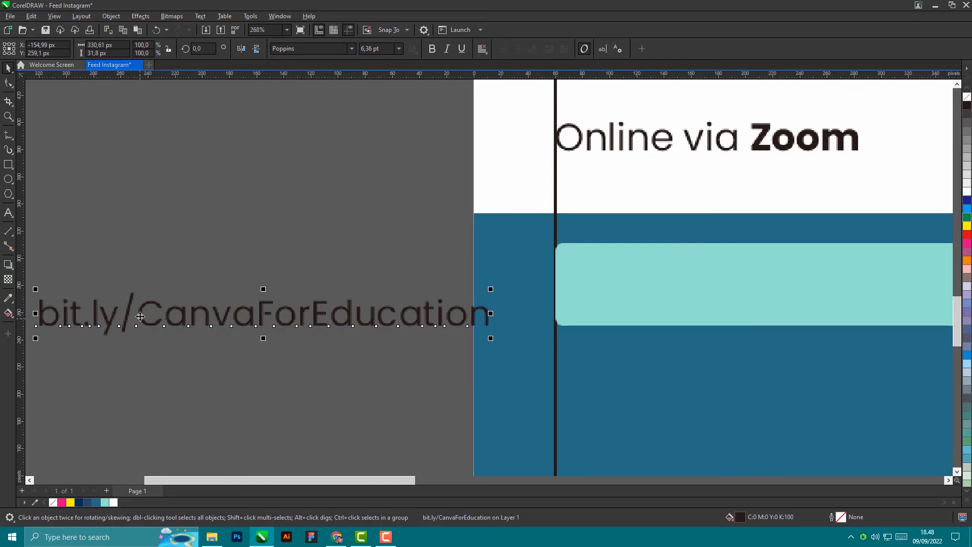
Step: Make the 'CanvaForEducation' part bold, leaving 'bit.ly/' regular
double_click(139, 317)
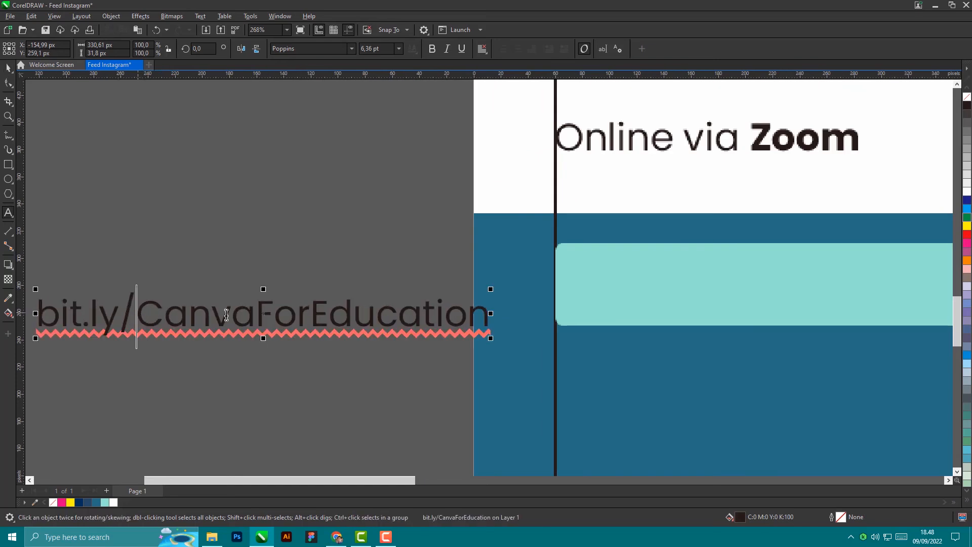
drag(137, 315, 489, 314)
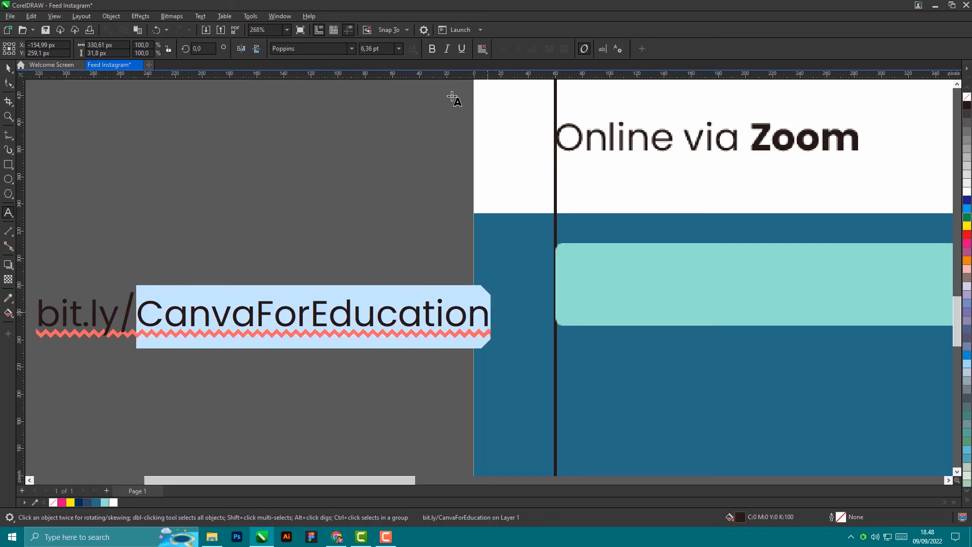
click(431, 49)
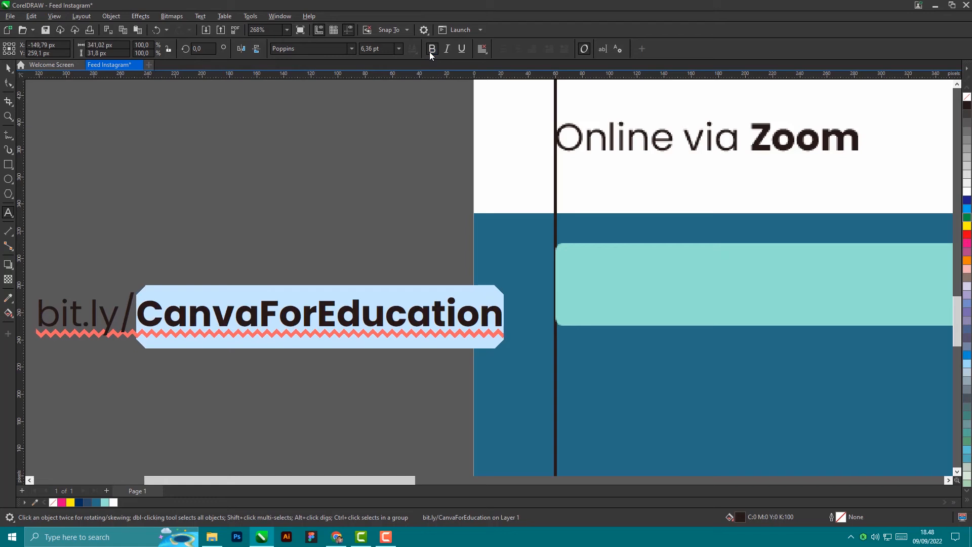
click(9, 70)
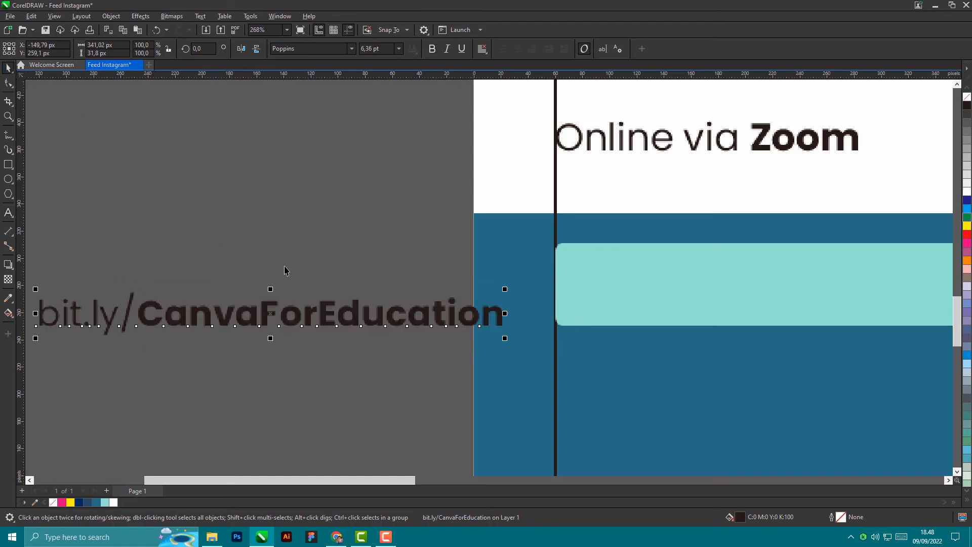
scroll(285, 270, down, 2)
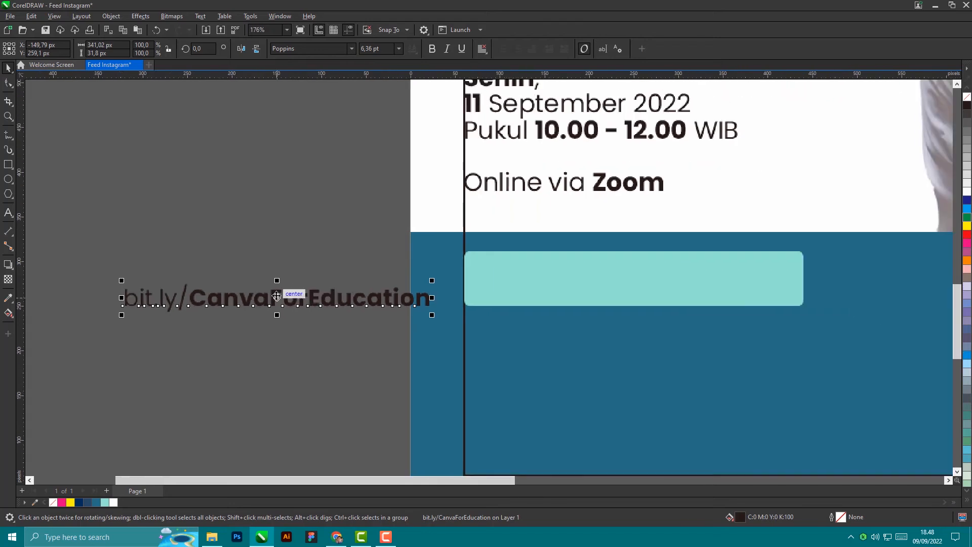
Step: Colour the bit.ly/CanvaForEducation link dark blue and centre it on the light teal footer box
drag(276, 297, 242, 313)
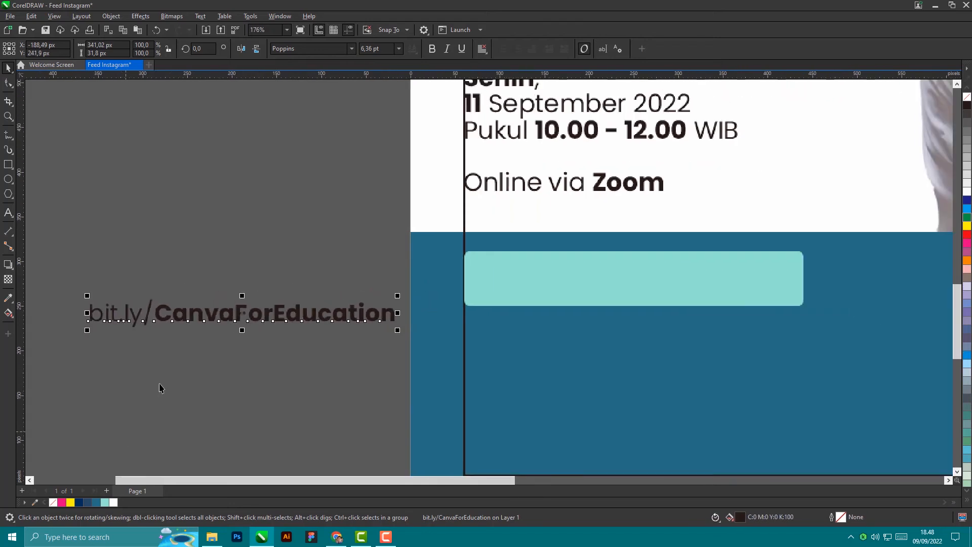
click(96, 502)
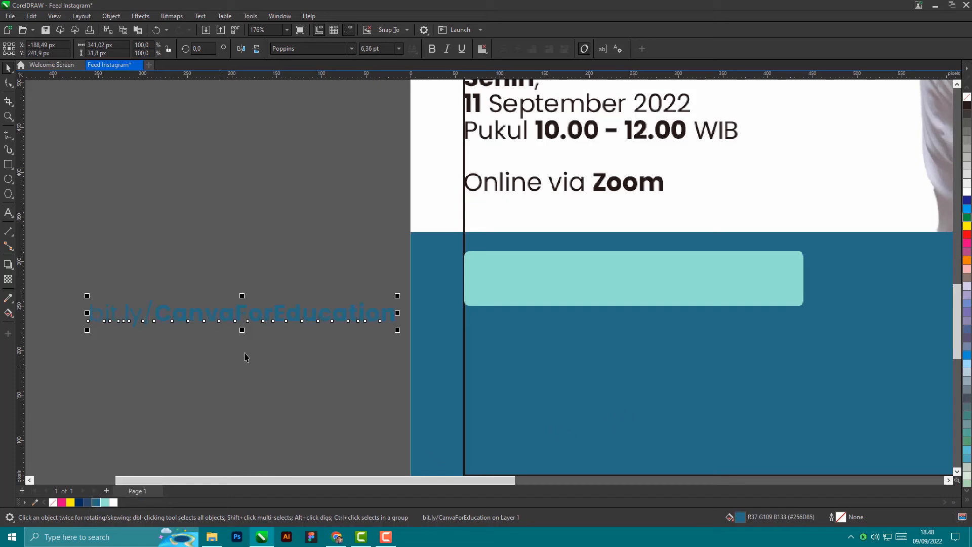
drag(326, 319, 229, 328)
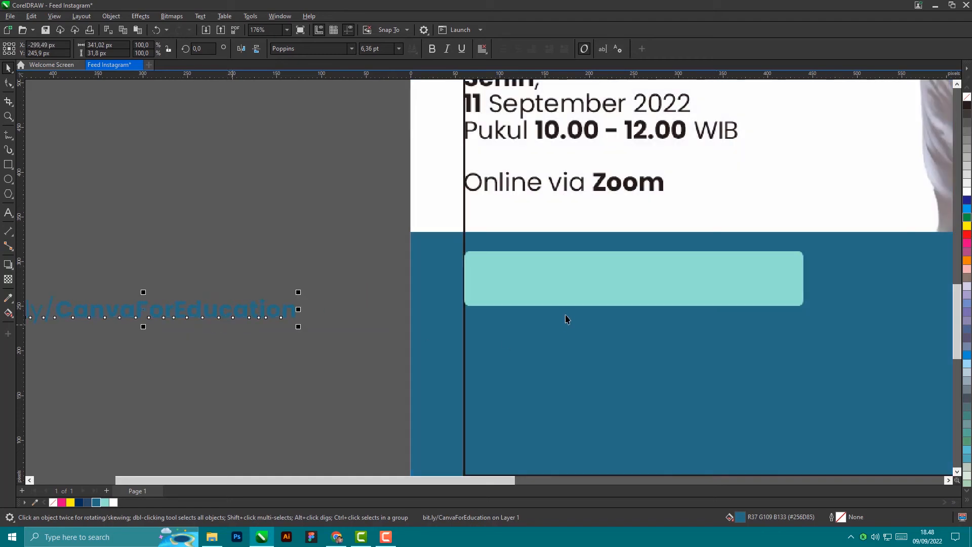
shift+click(546, 291)
key(c)
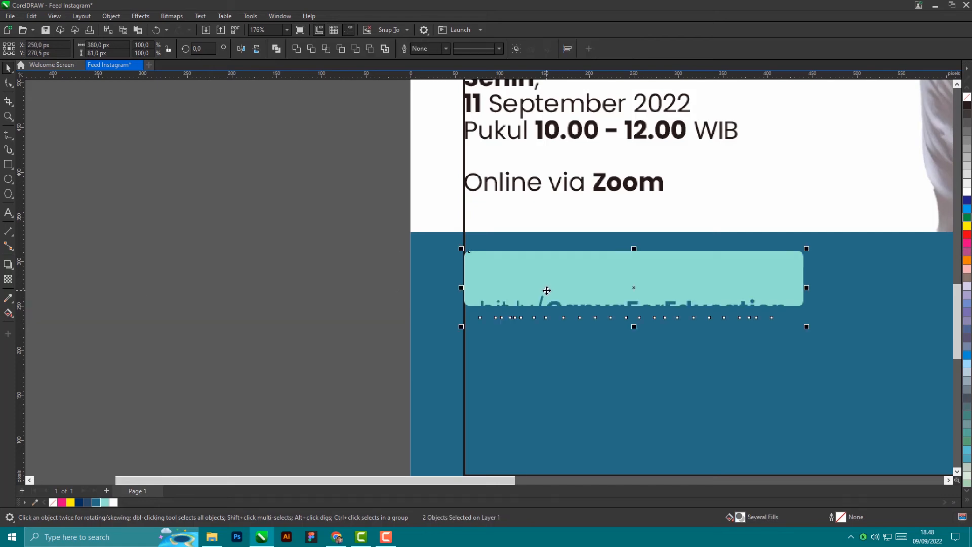
key(e)
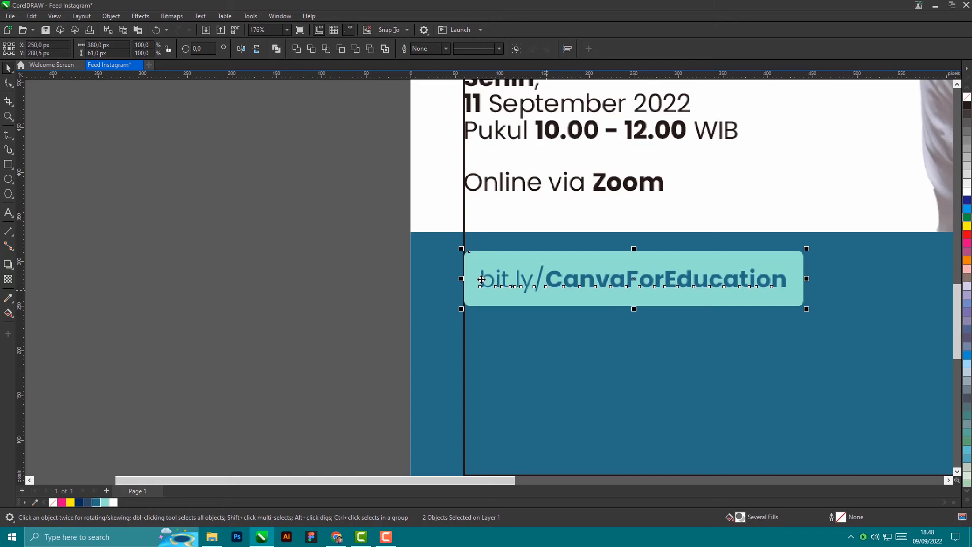
click(190, 337)
scroll(605, 254, down, 6)
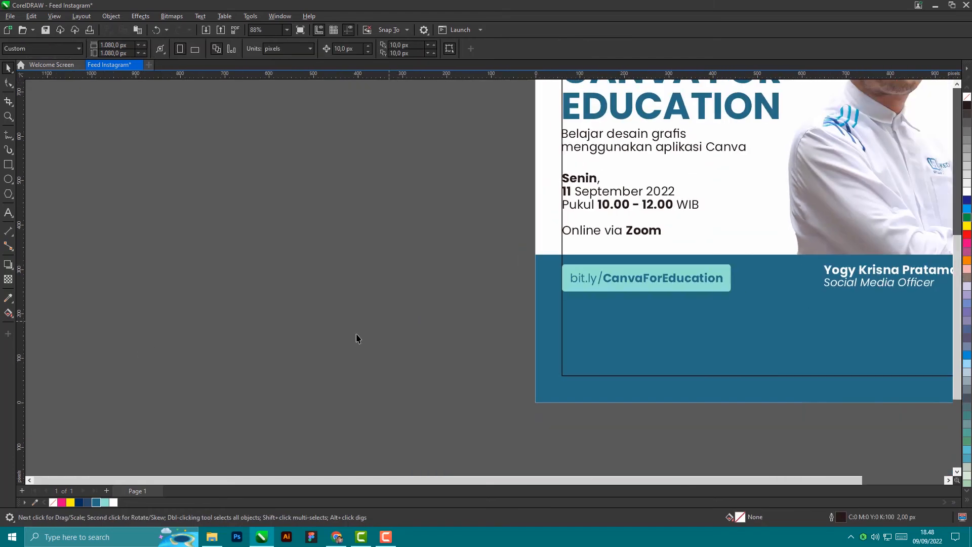
Step: Copy the Belajar desain grafis subtitle into the blue band below the link button and erase all its words
scroll(672, 329, up, 3)
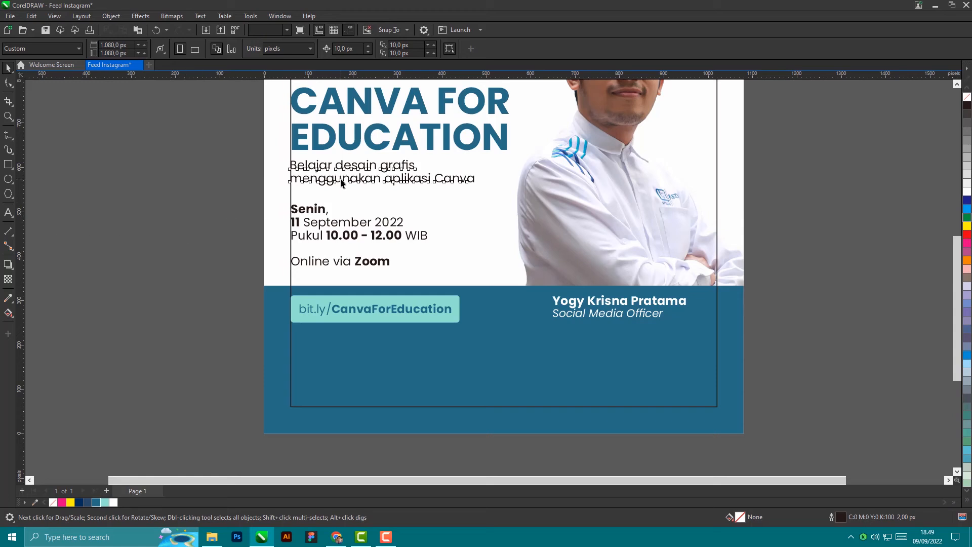
click(341, 183)
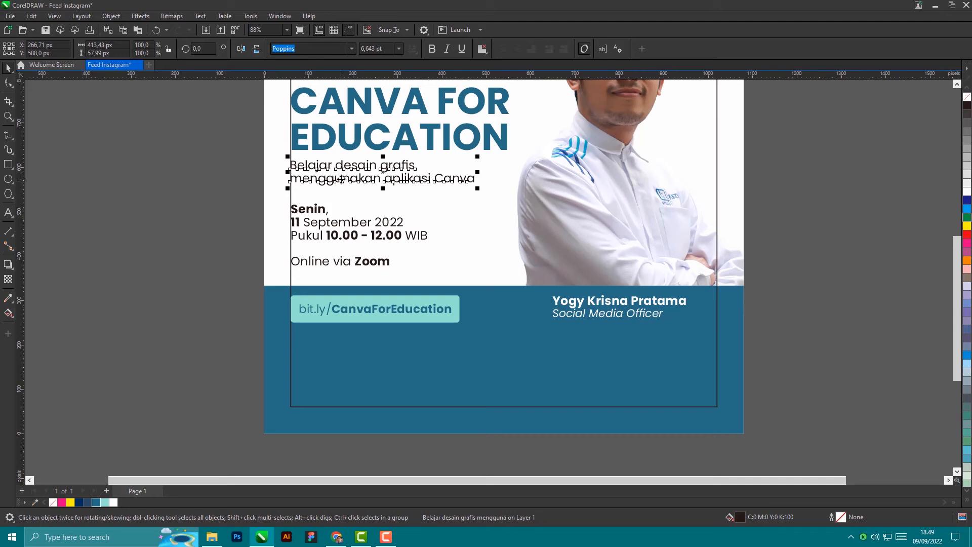
drag(340, 179, 423, 380)
click(456, 448)
double_click(558, 381)
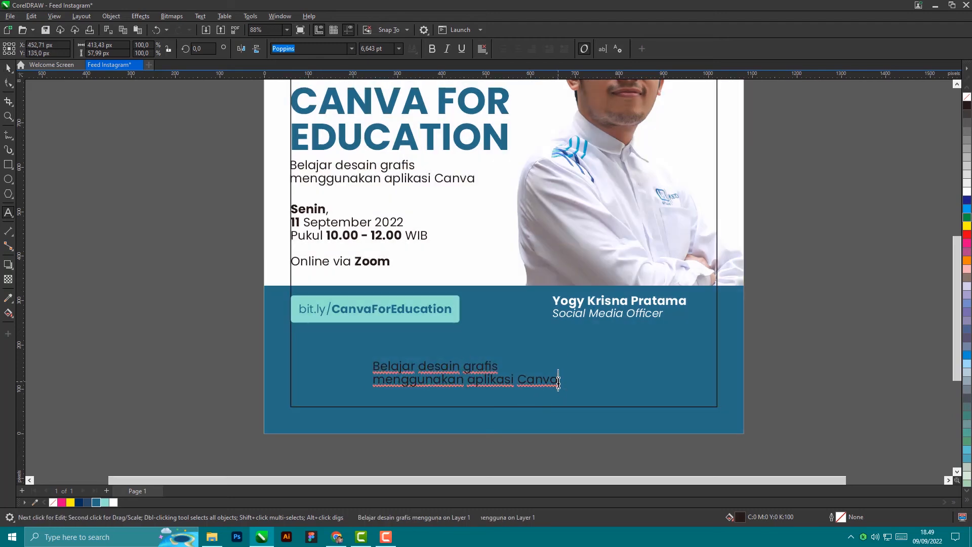
key(BackSpace)
key(BackSpace)
key(BackSpace)
key(BackSpace)
key(BackSpace)
key(BackSpace)
key(BackSpace)
key(BackSpace)
key(BackSpace)
key(BackSpace)
key(BackSpace)
key(BackSpace)
key(BackSpace)
key(BackSpace)
key(BackSpace)
key(BackSpace)
key(BackSpace)
key(BackSpace)
key(BackSpace)
key(BackSpace)
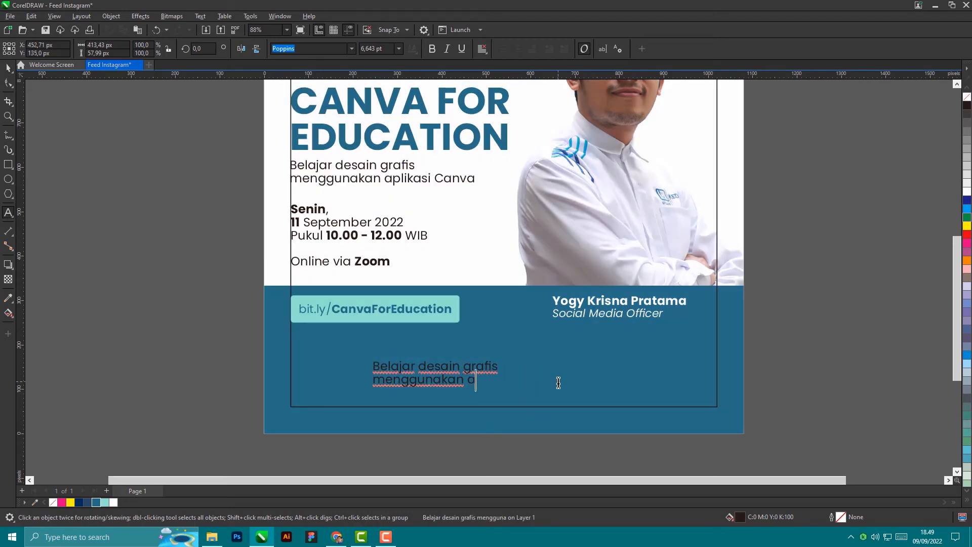
key(BackSpace)
key(BackSpace)
key(BackSpace)
key(BackSpace)
key(BackSpace)
key(BackSpace)
key(BackSpace)
key(BackSpace)
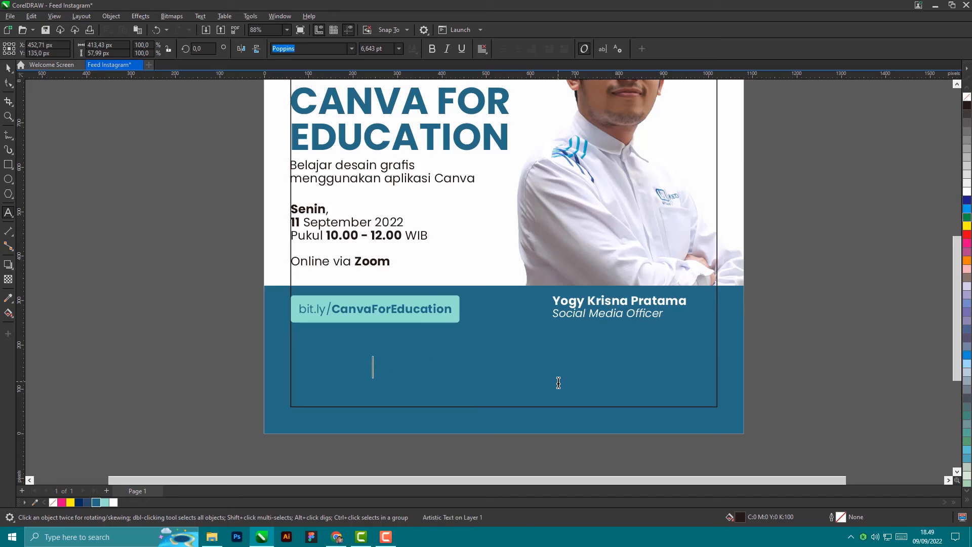
Step: Type three dashed lines: '- E sertifikat', '- Modul Canva' and '- Beasiswa Pendidikan'
text(- E sertifikat)
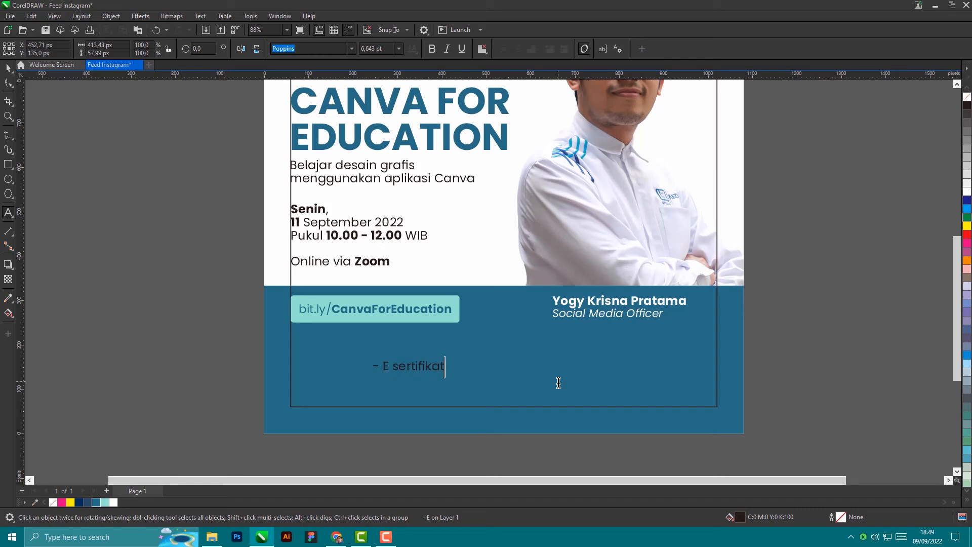
key(Left)
key(Left)
key(Left)
key(Left)
key(Return)
text(- Modul C)
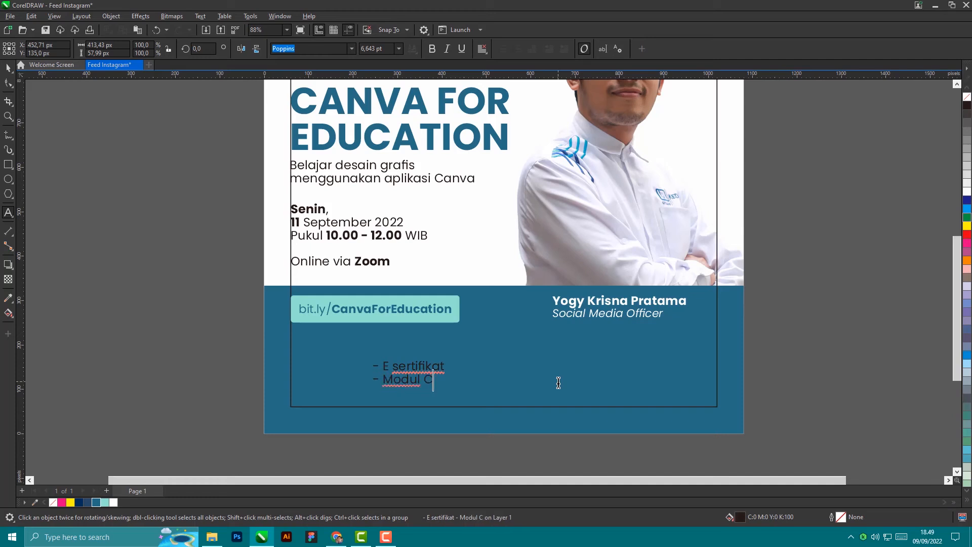
text(anva)
key(Return)
text(- Beasisw)
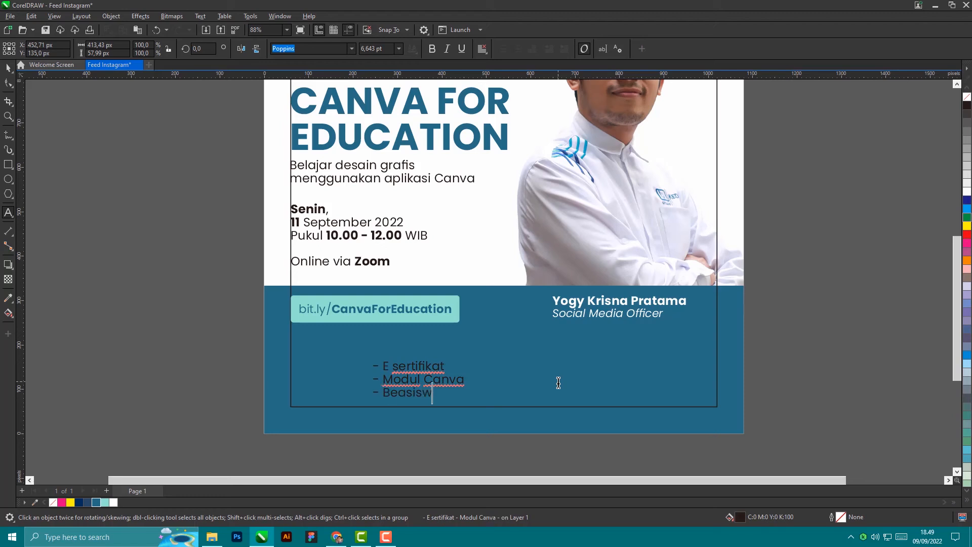
text(a Pendidikan)
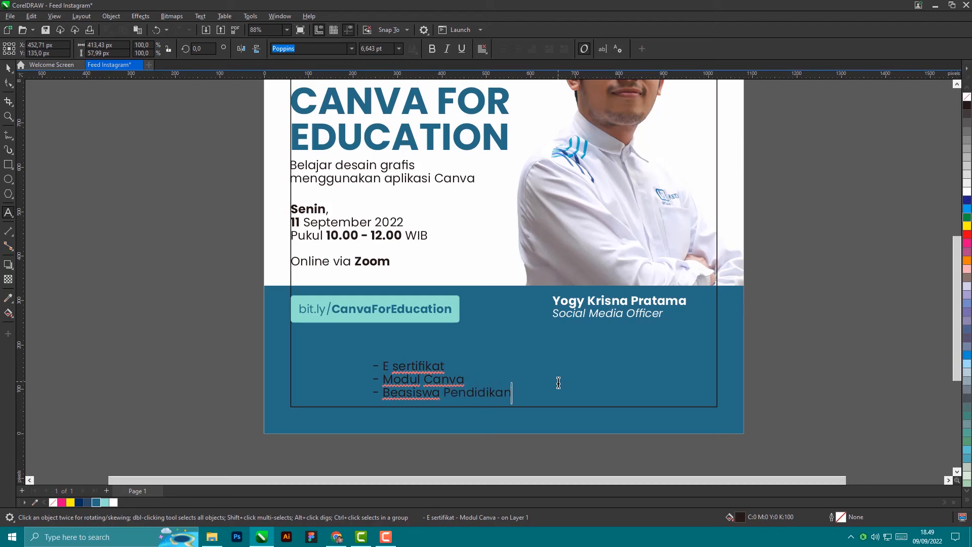
click(6, 70)
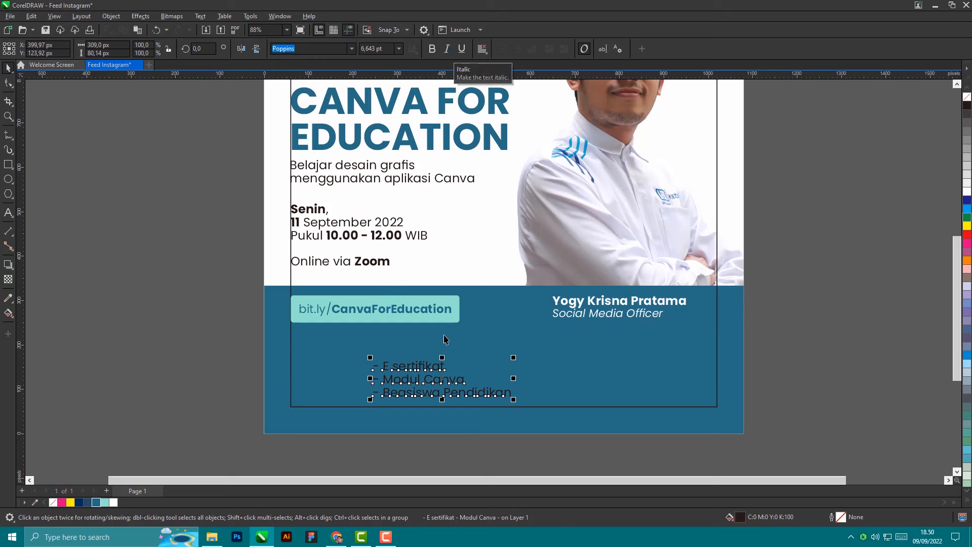
Step: Move the dashed list under the bit.ly box and make it white and italic
drag(431, 383, 362, 359)
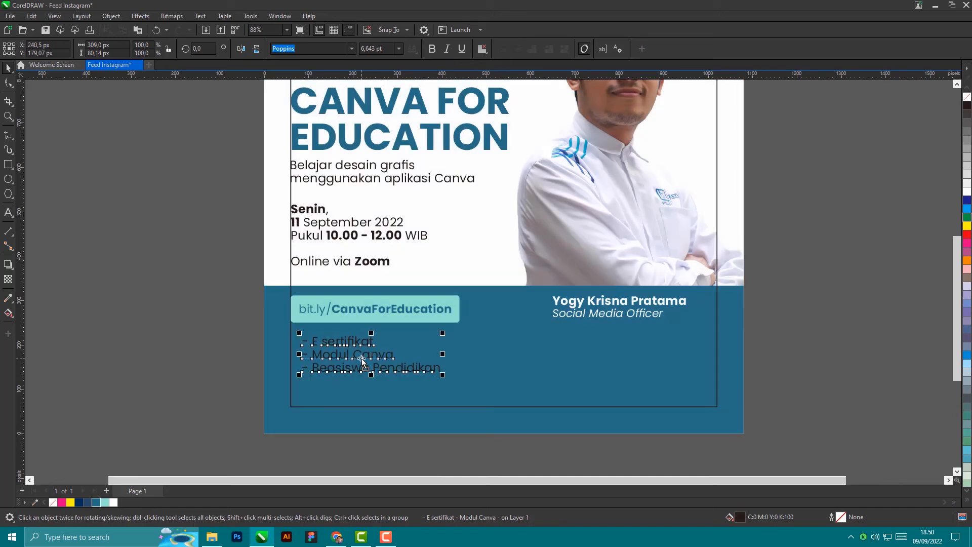
scroll(361, 359, up, 2)
scroll(442, 358, up, 1)
scroll(443, 358, down, 1)
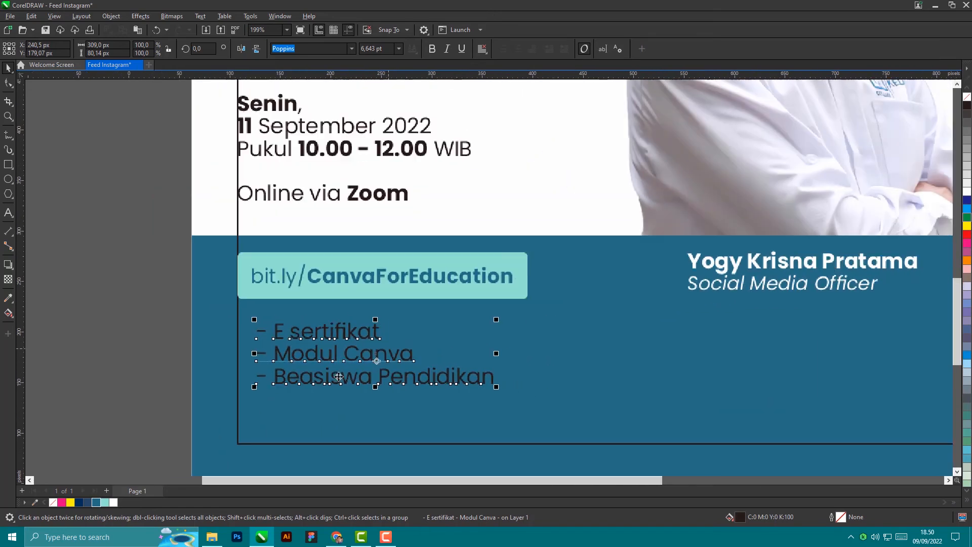
click(113, 503)
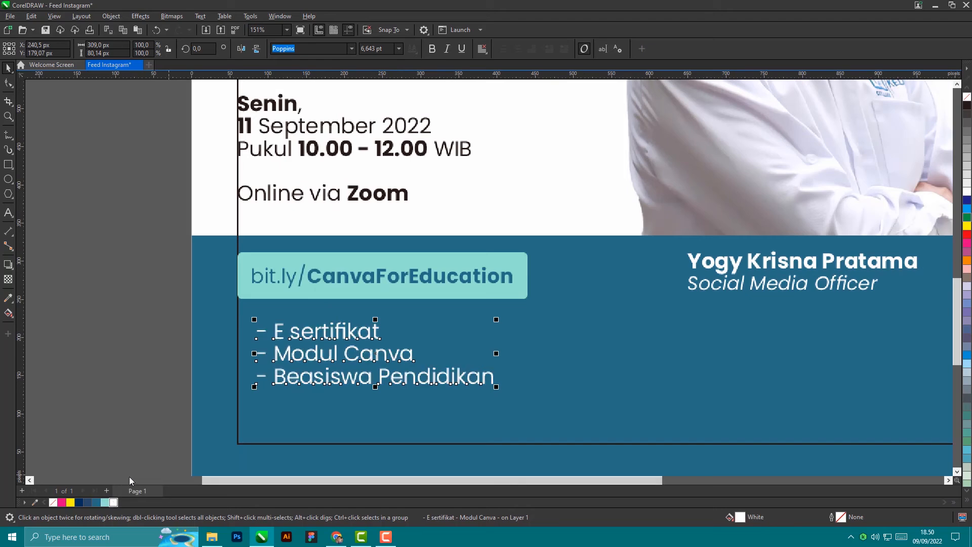
drag(398, 356, 392, 352)
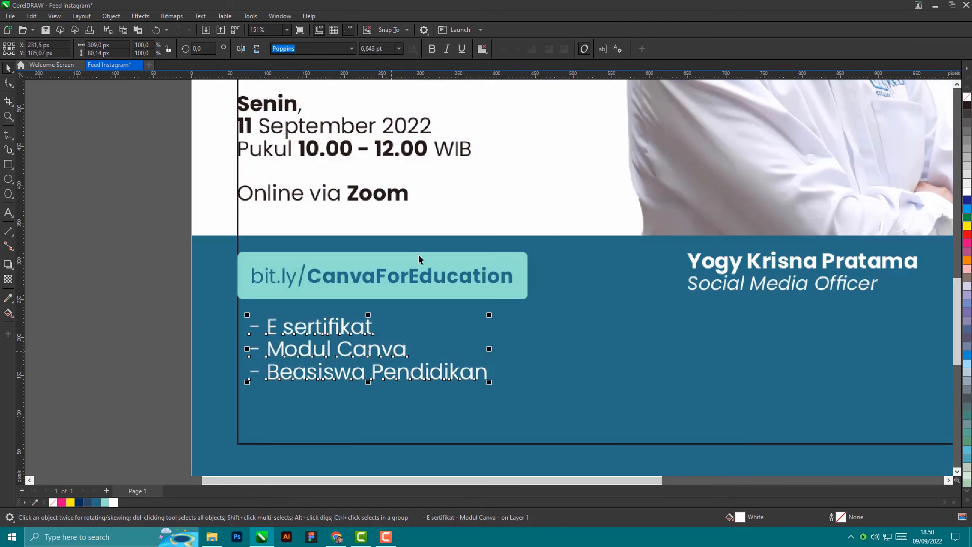
click(446, 51)
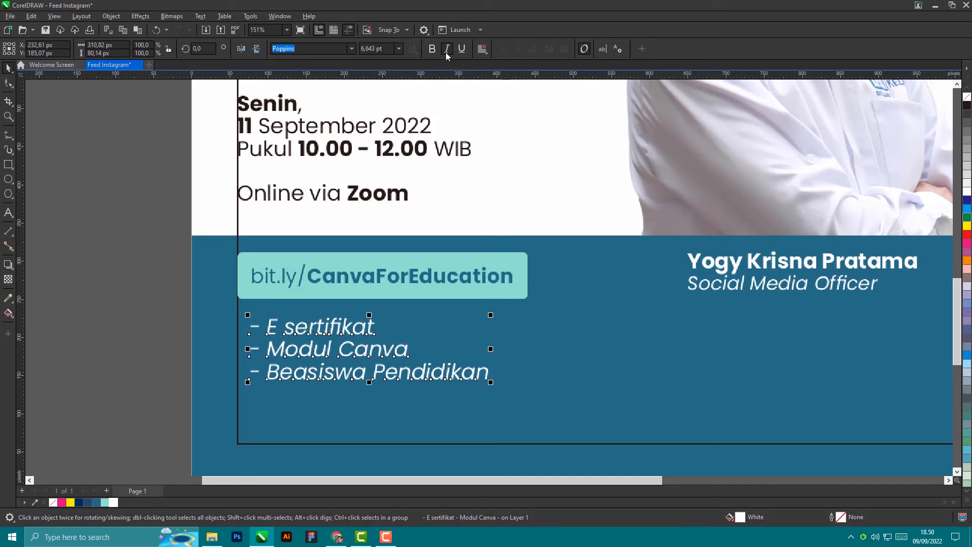
Step: Left-align the list with the bit.ly box
click(434, 295)
click(169, 351)
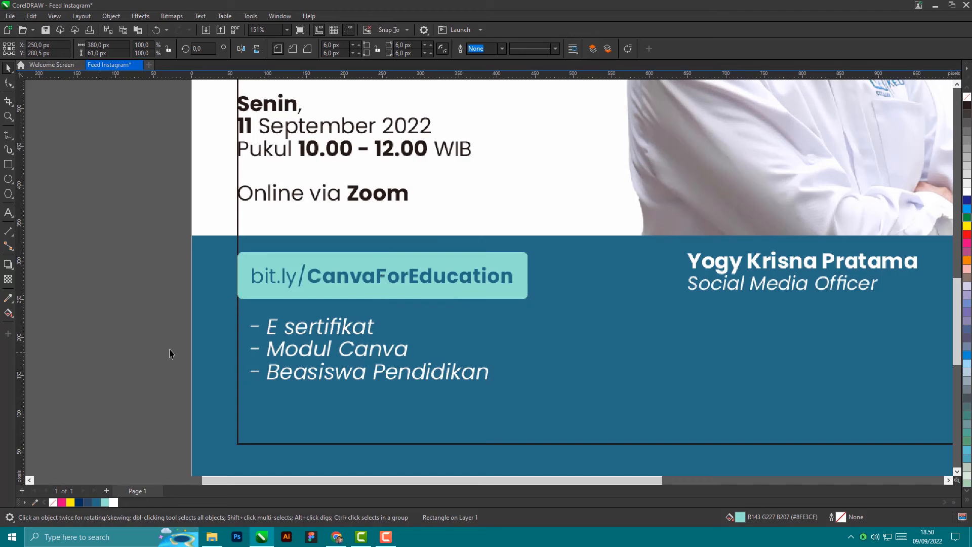
click(320, 332)
shift+click(345, 292)
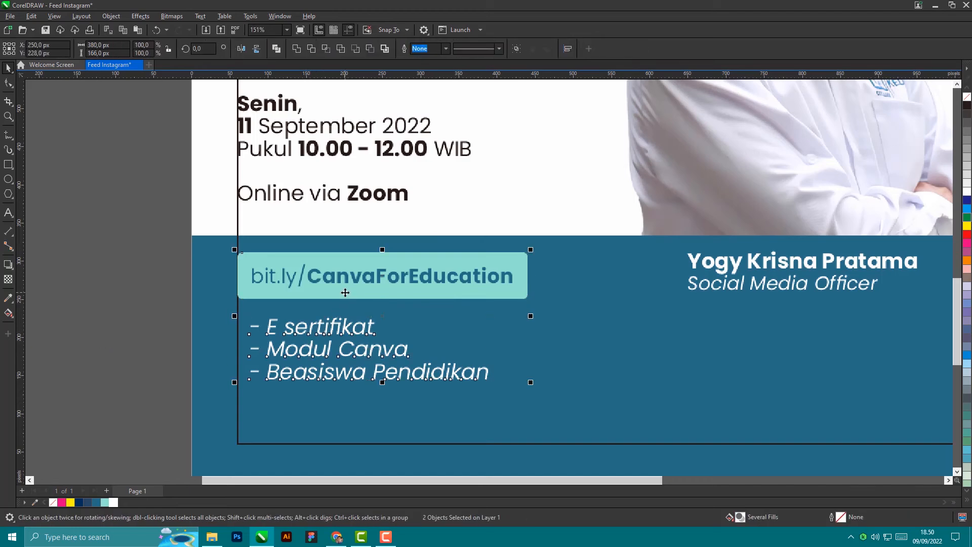
key(l)
click(152, 289)
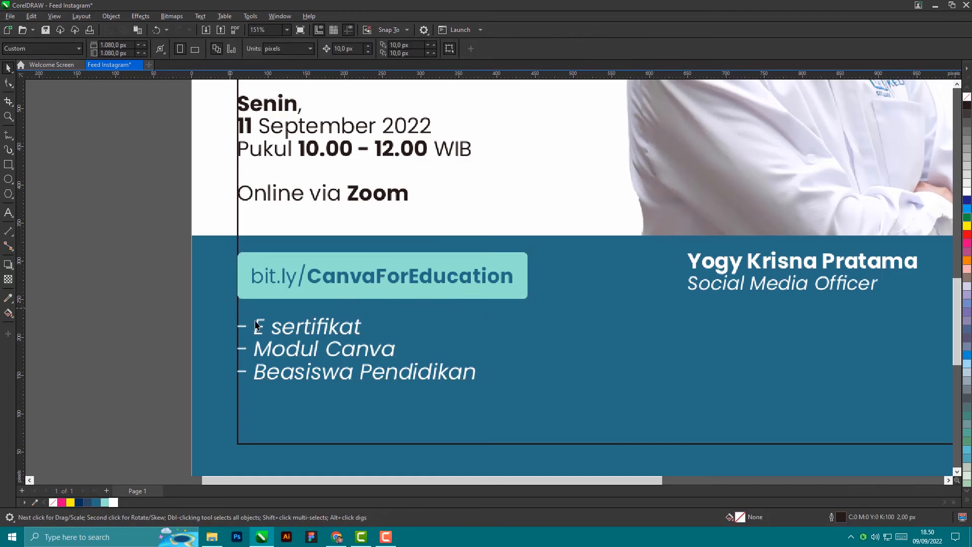
click(319, 351)
key(Up)
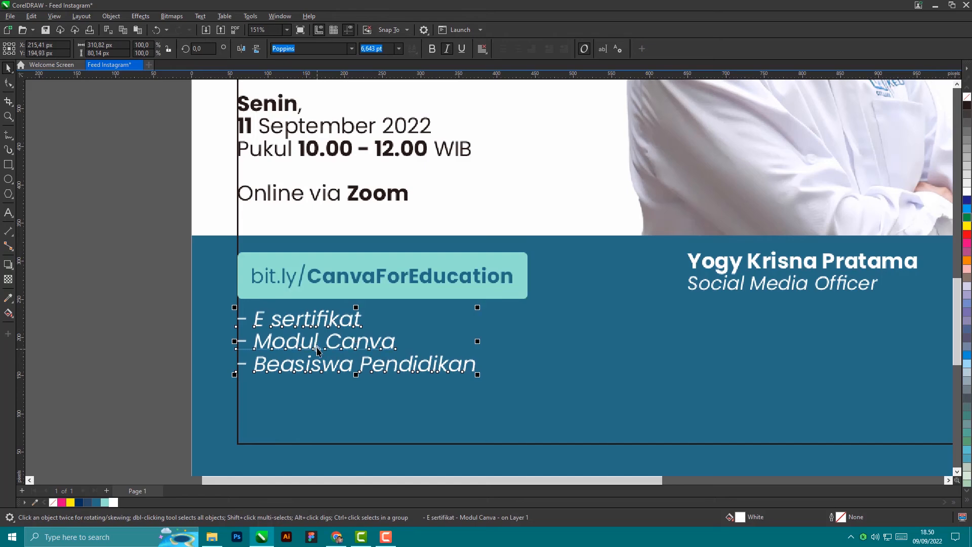
key(Down)
click(92, 319)
key(Escape)
scroll(406, 299, down, 4)
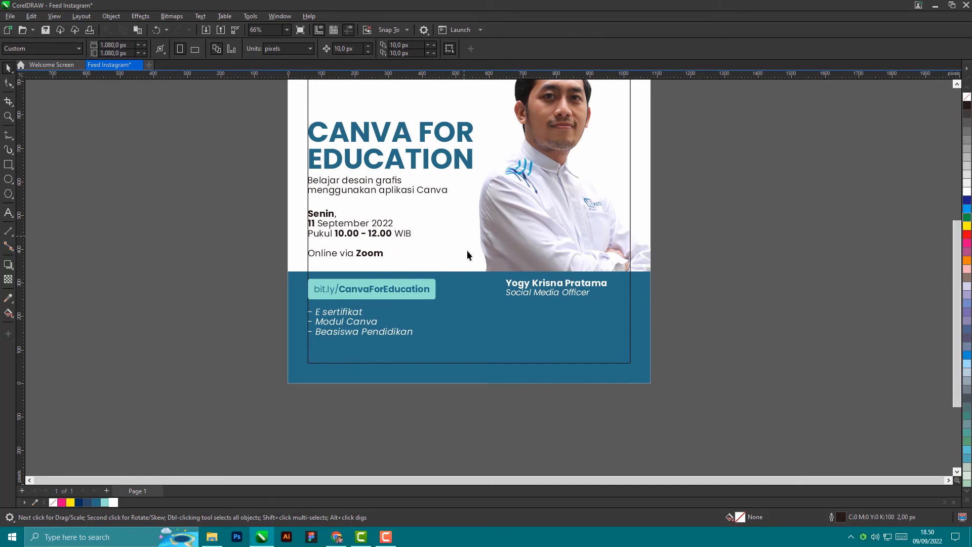
Step: Draw a 160 × 160 px circle and place it on the poster beside the event date
click(17, 181)
drag(100, 186, 154, 239)
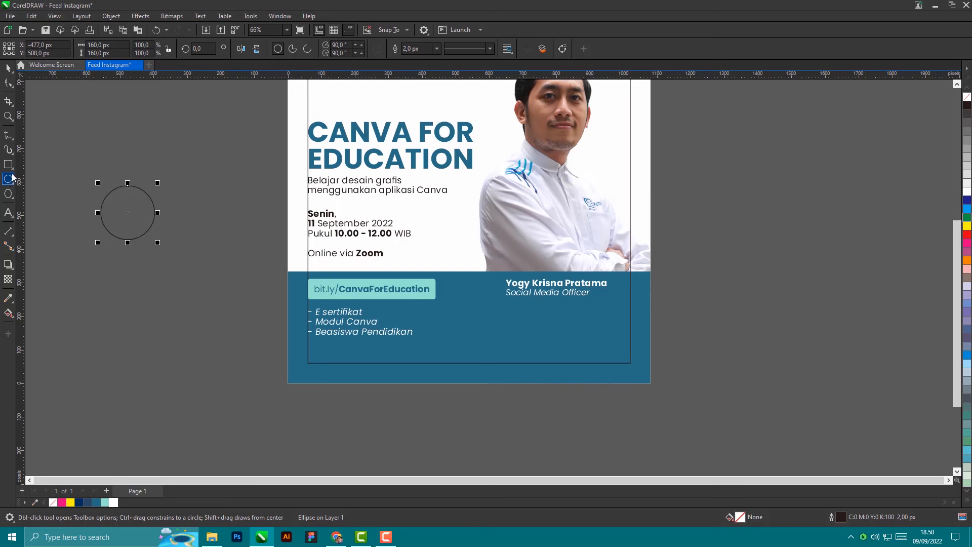
click(8, 67)
drag(132, 218, 450, 248)
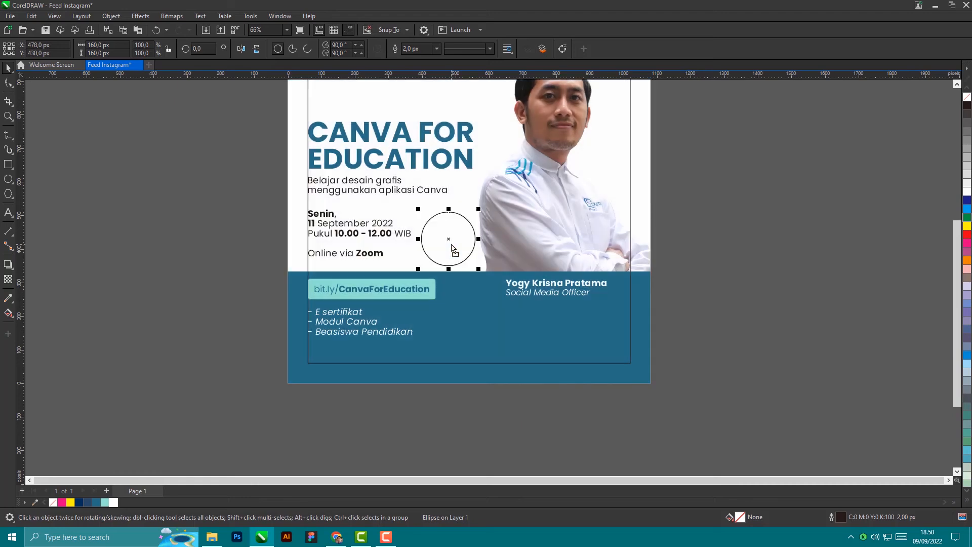
Step: Fill the circle light teal #8FE3CF, remove its outline and nudge it slightly up
click(62, 502)
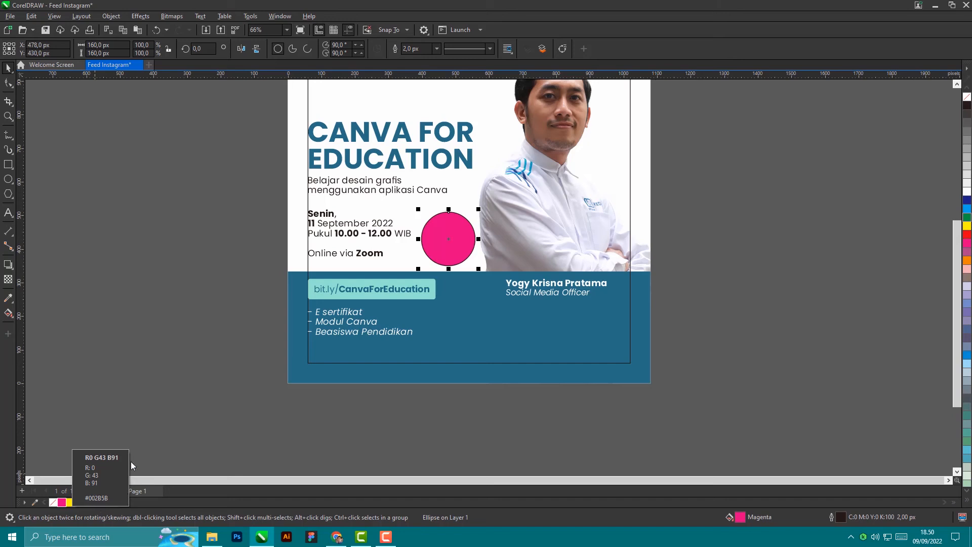
click(104, 502)
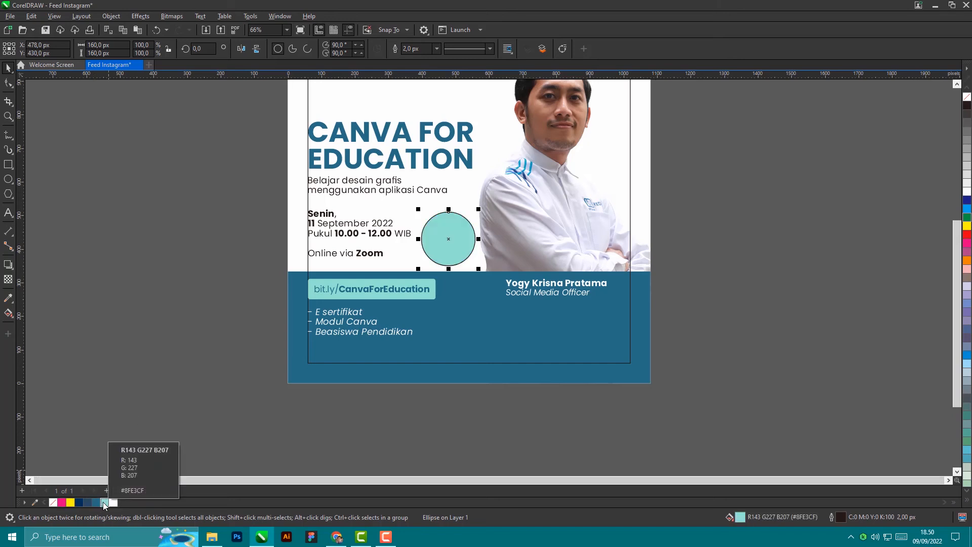
click(96, 502)
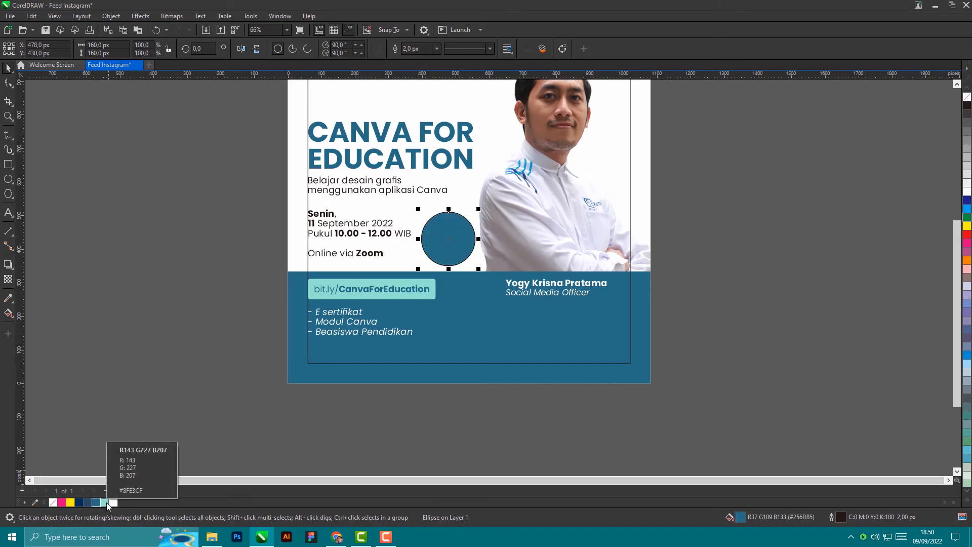
click(104, 503)
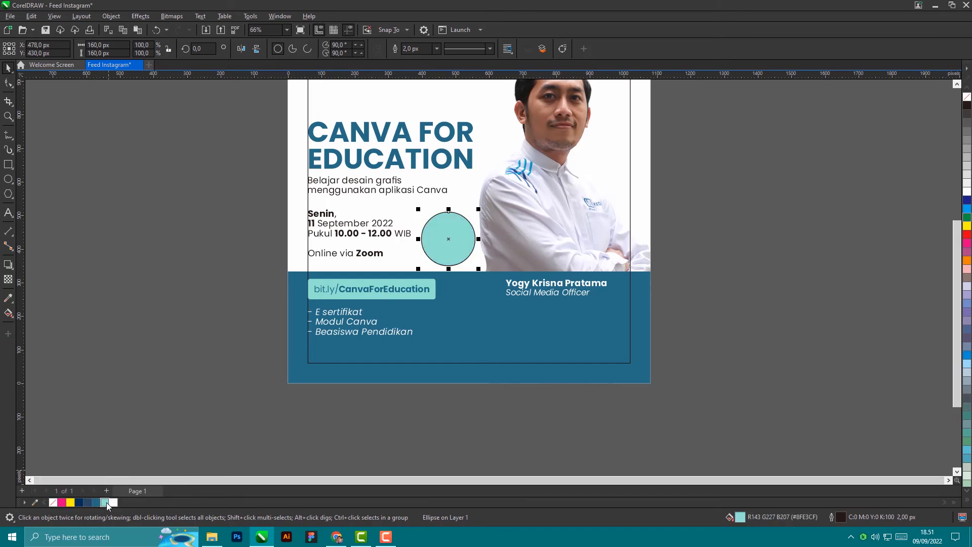
right_click(53, 503)
scroll(445, 239, up, 3)
click(441, 241)
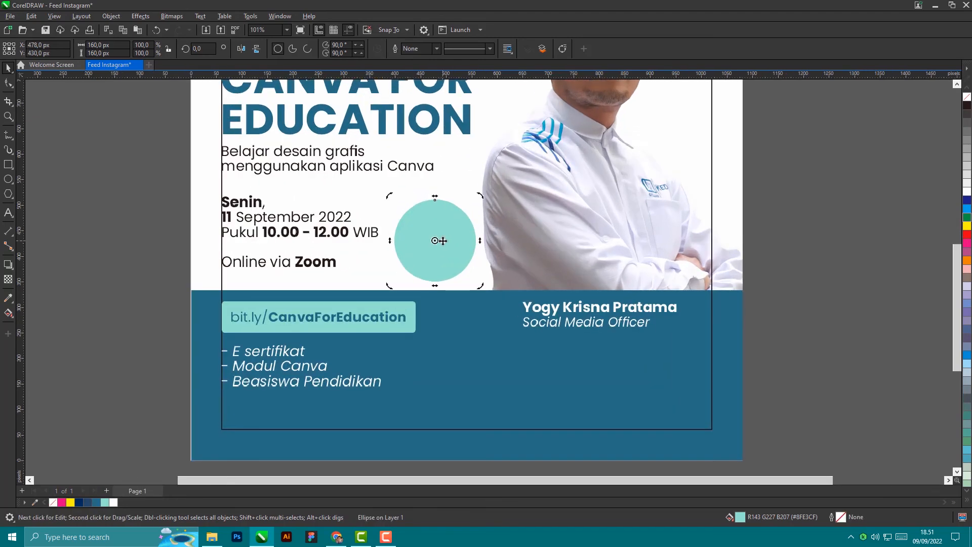
drag(442, 241, 443, 238)
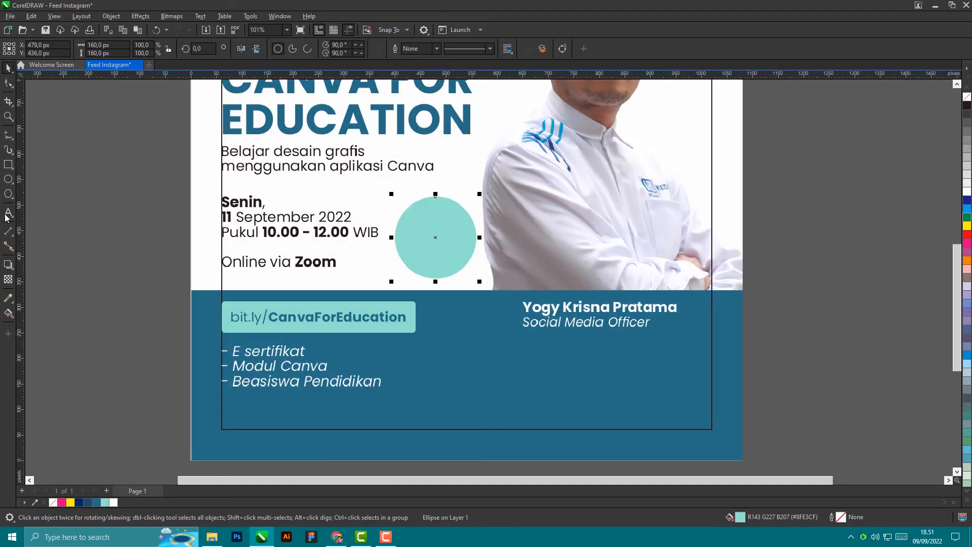
Step: Create the text 'Free' in Poppins Bold and colour it dark teal
click(7, 215)
click(95, 250)
text(F)
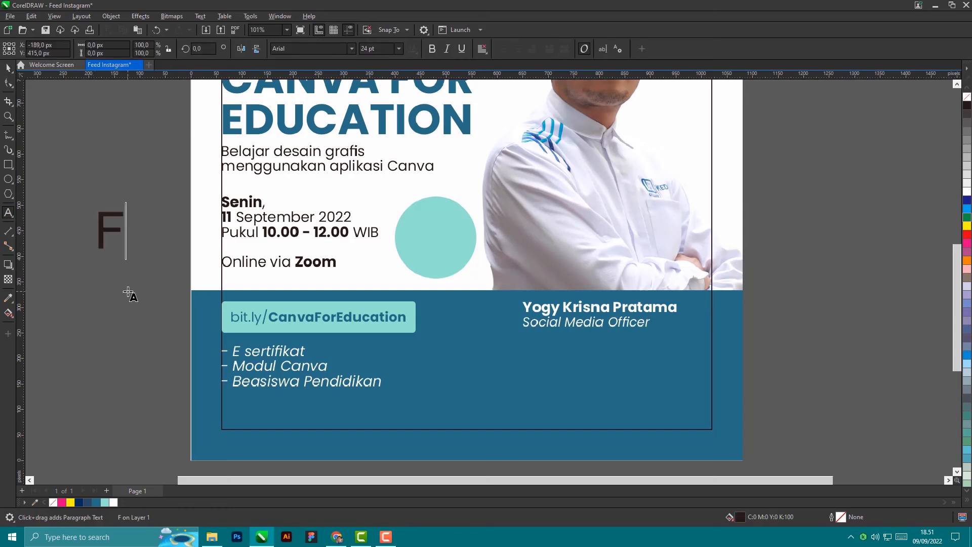
text(ree)
click(7, 68)
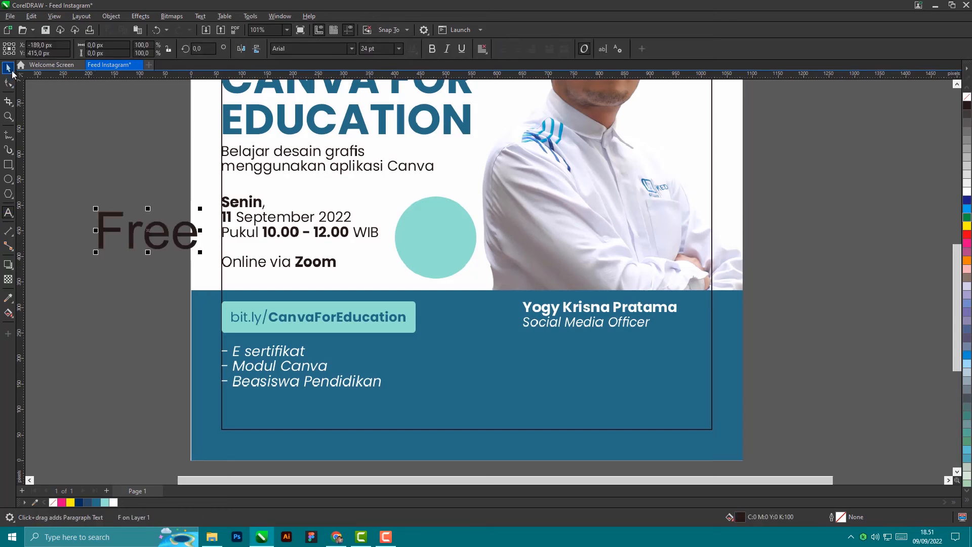
click(350, 50)
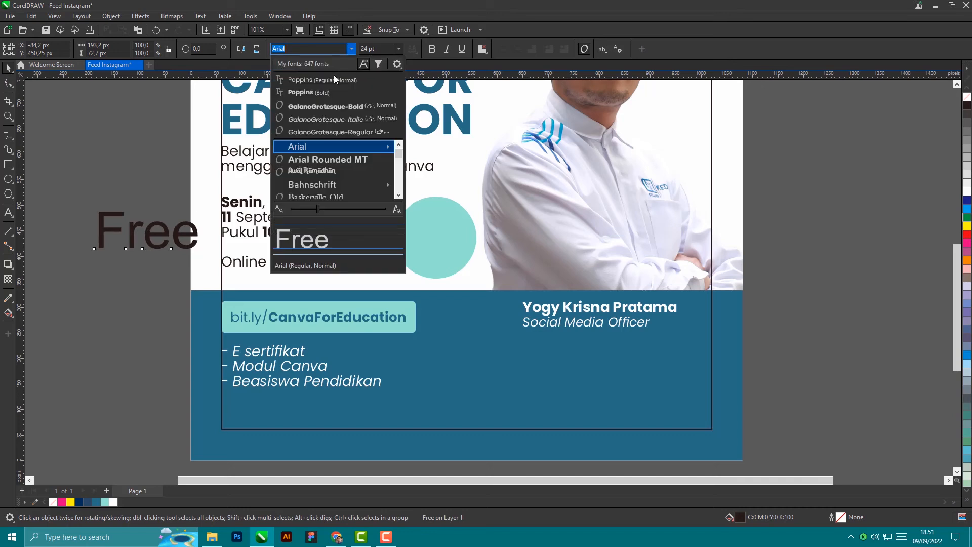
click(324, 96)
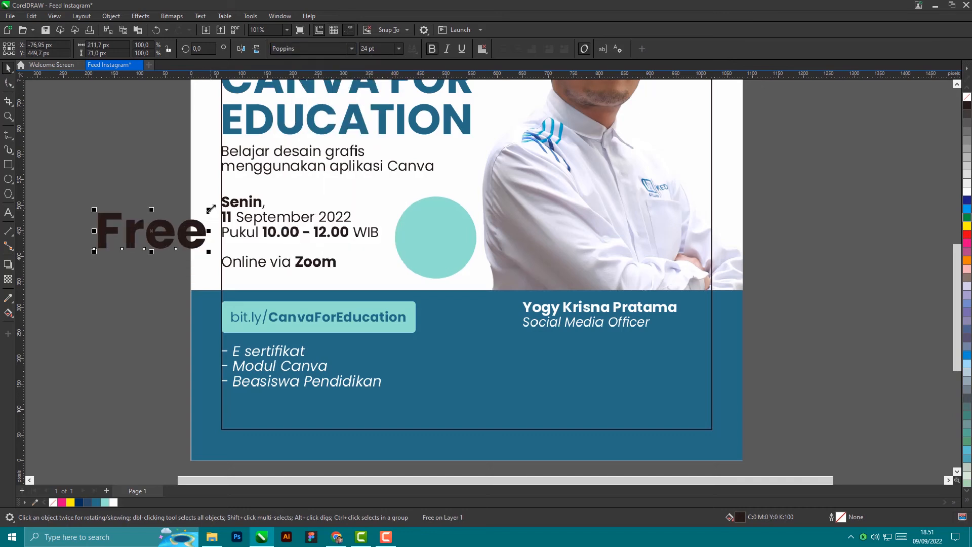
drag(210, 211, 204, 212)
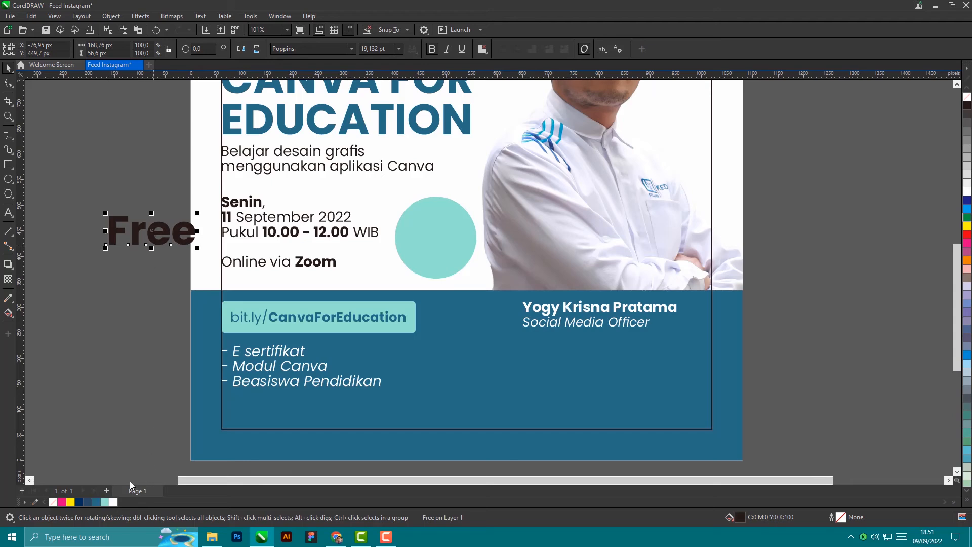
click(96, 502)
Step: Move 'Free' onto the light teal circle, shrink it to fit, and centre it on the circle
drag(159, 235, 430, 240)
scroll(467, 237, up, 3)
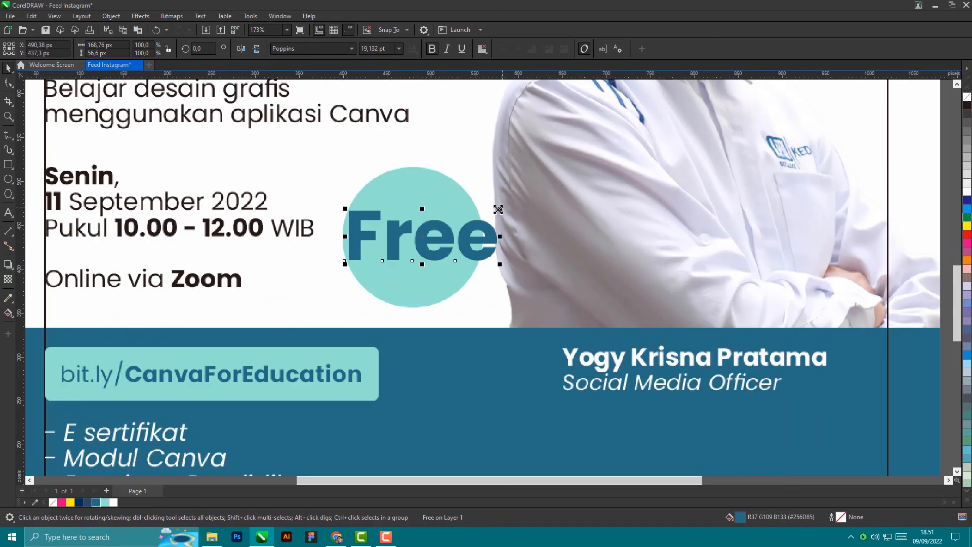
drag(499, 210, 471, 215)
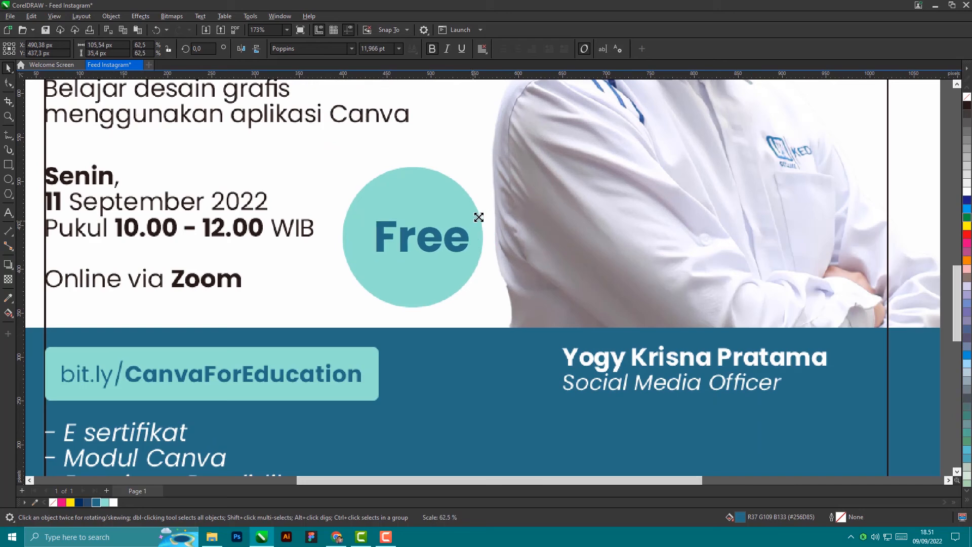
shift+click(454, 283)
key(c)
key(e)
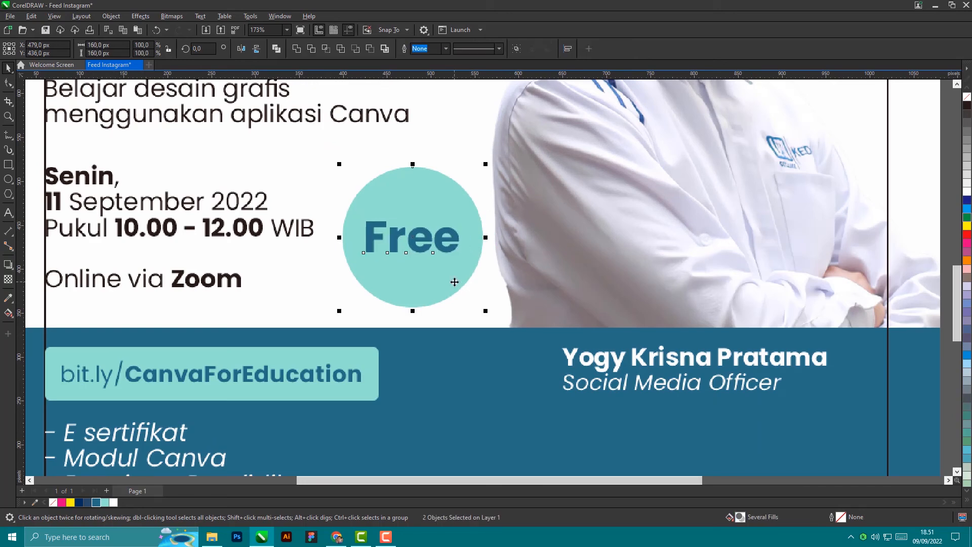
scroll(517, 205, down, 2)
click(140, 215)
scroll(490, 236, down, 2)
scroll(608, 236, down, 2)
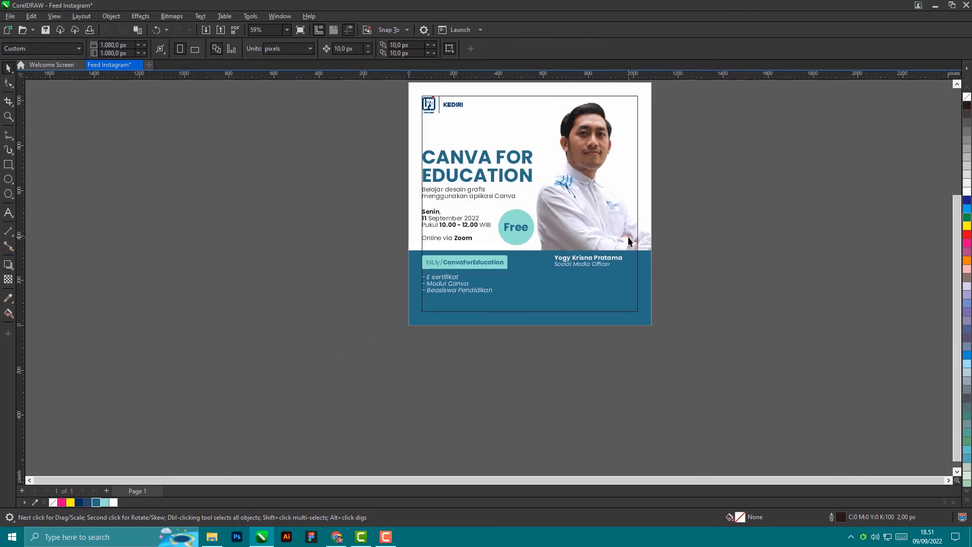
scroll(568, 244, up, 2)
scroll(509, 289, down, 1)
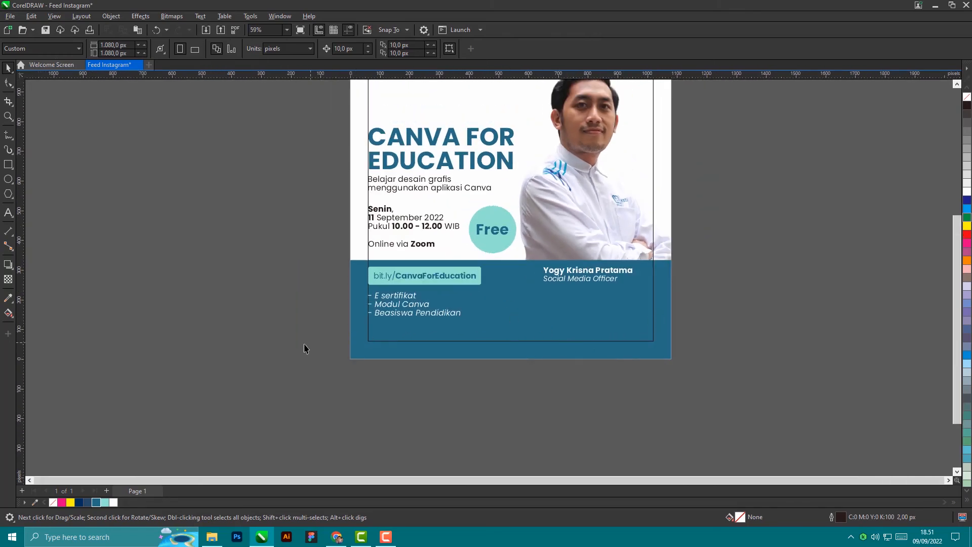
scroll(287, 348, down, 1)
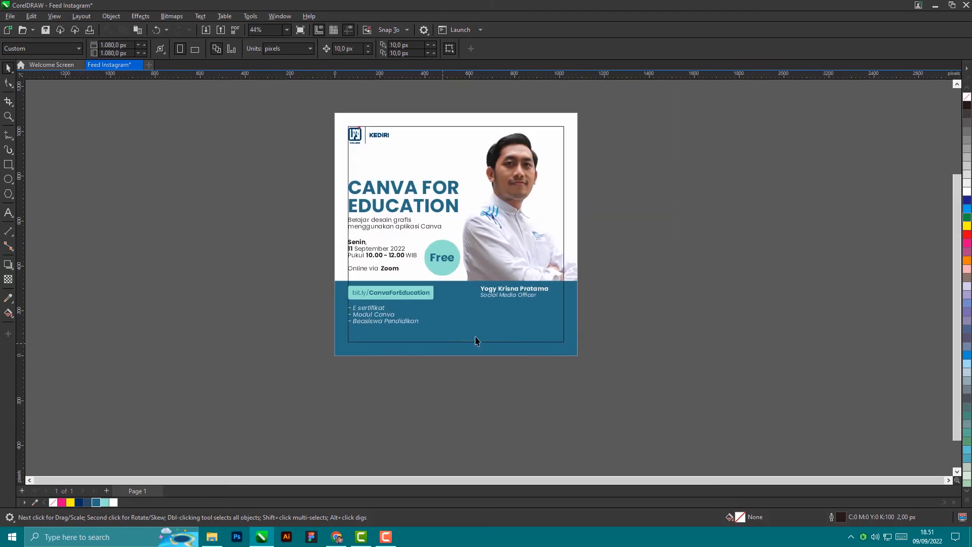
scroll(491, 333, up, 1)
scroll(490, 333, up, 2)
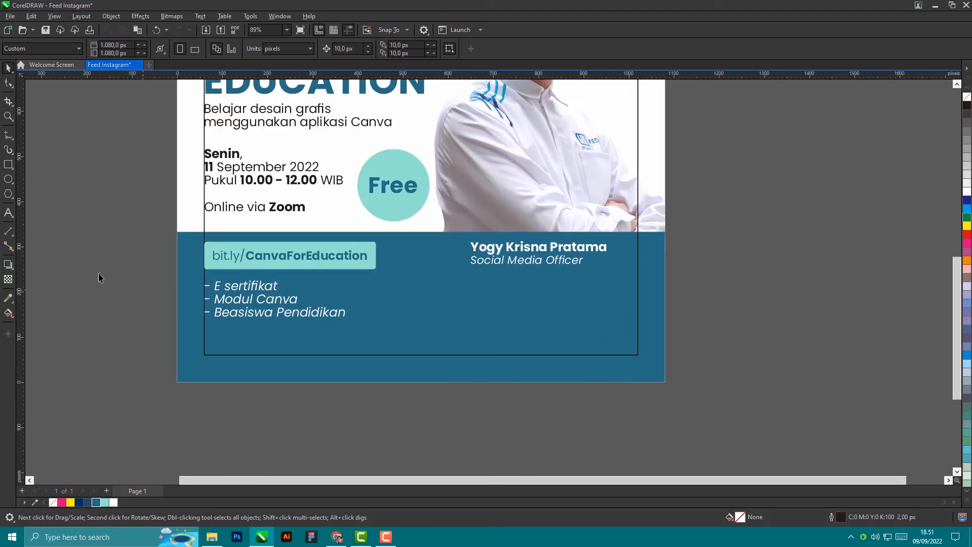
click(263, 124)
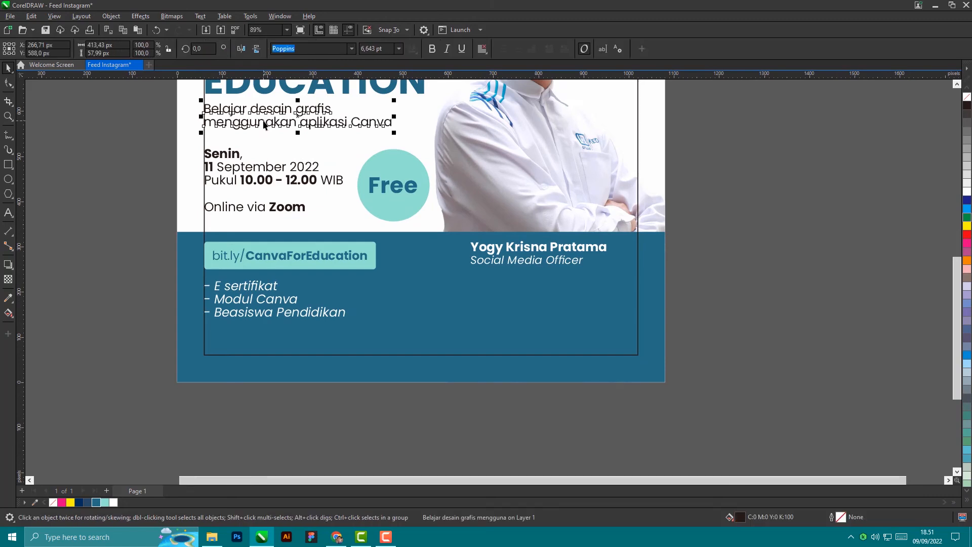
drag(263, 124, 495, 341)
double_click(624, 342)
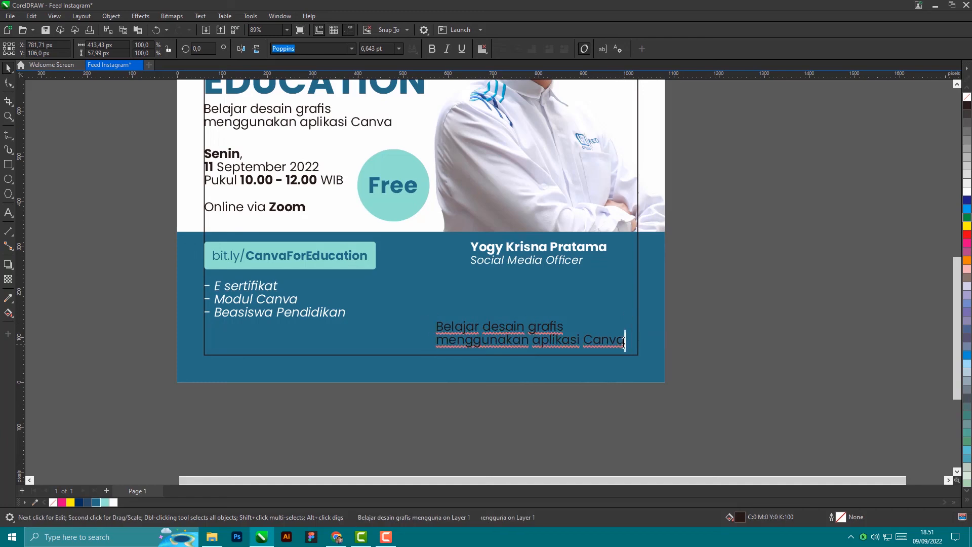
key(BackSpace)
key(BackSpace)
key(BackSpace)
key(BackSpace)
key(BackSpace)
key(BackSpace)
key(BackSpace)
key(BackSpace)
key(BackSpace)
key(BackSpace)
key(BackSpace)
key(BackSpace)
key(BackSpace)
key(BackSpace)
key(BackSpace)
key(BackSpace)
key(BackSpace)
key(BackSpace)
key(BackSpace)
key(BackSpace)
key(BackSpace)
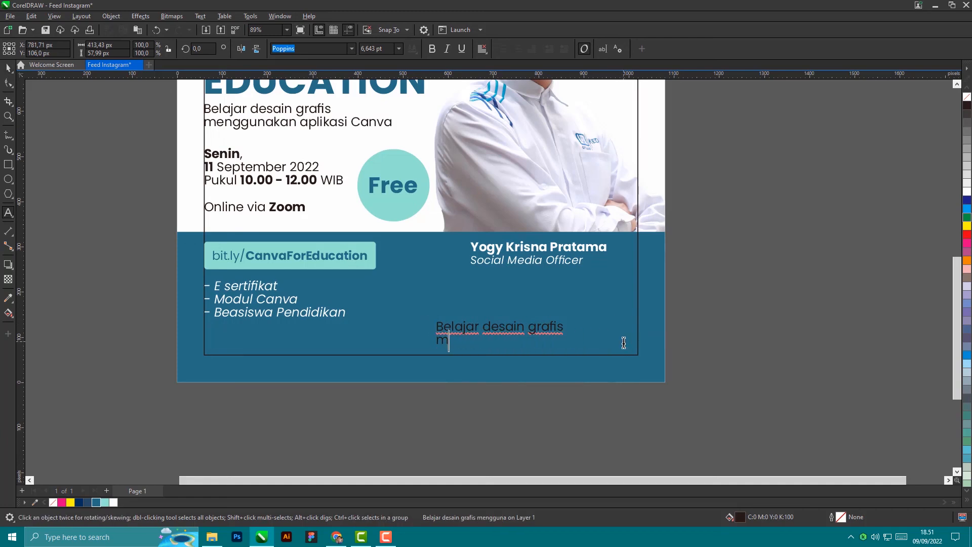
text(w)
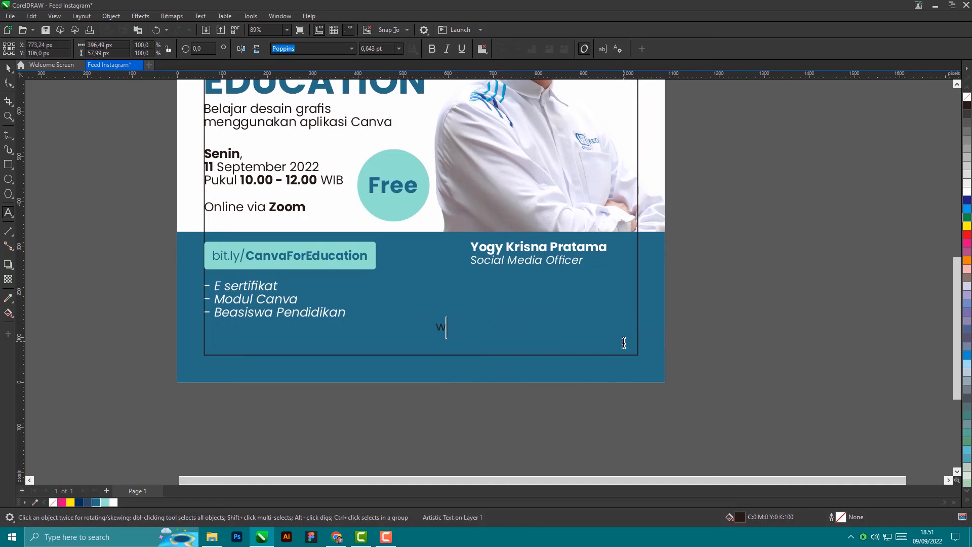
text(ww.lp3i.ac.id)
click(9, 69)
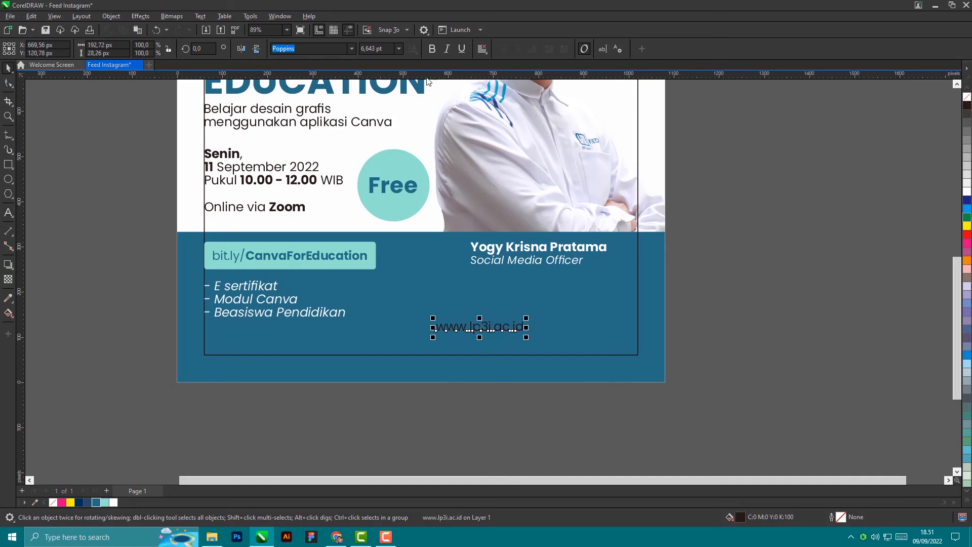
Step: Make the web address white, shrink it, and align it to the frame's bottom-left corner
click(114, 502)
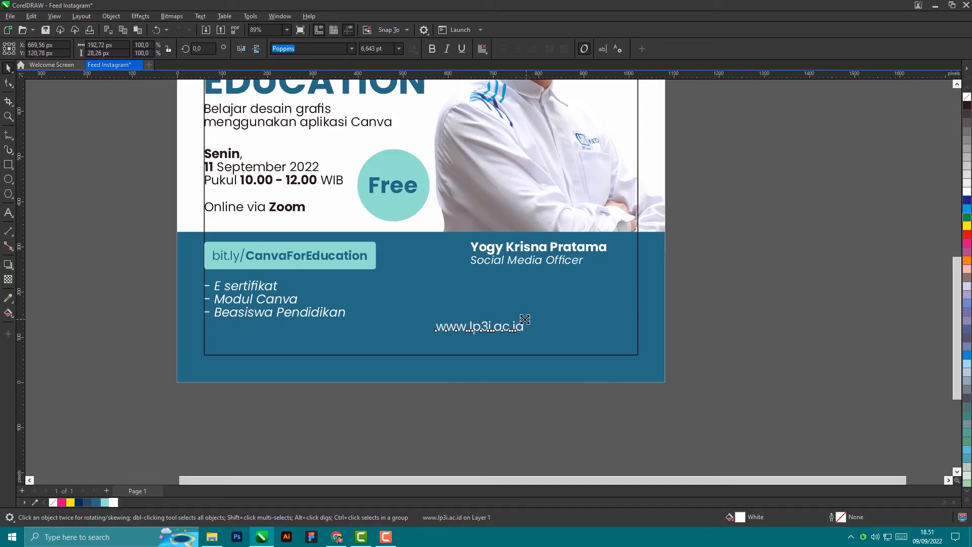
drag(525, 319, 493, 323)
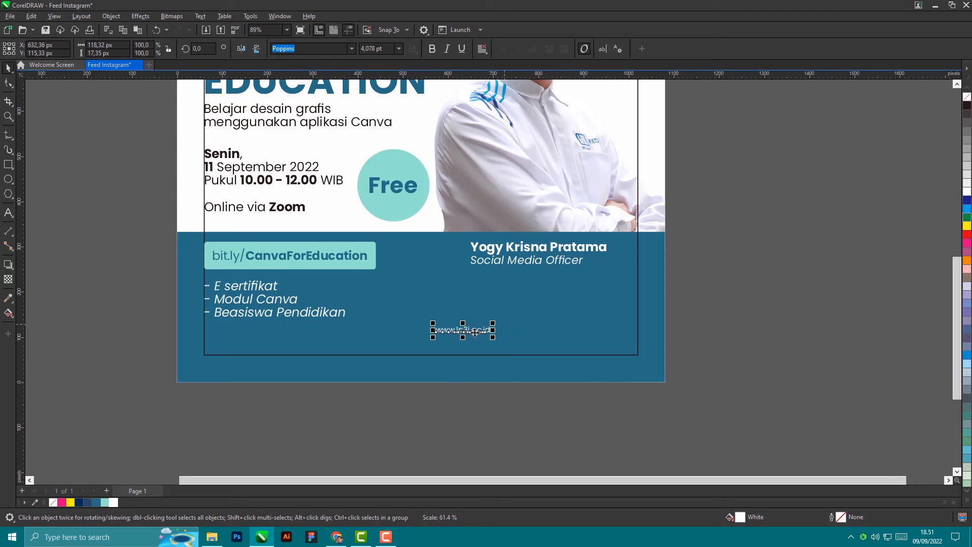
shift+click(237, 354)
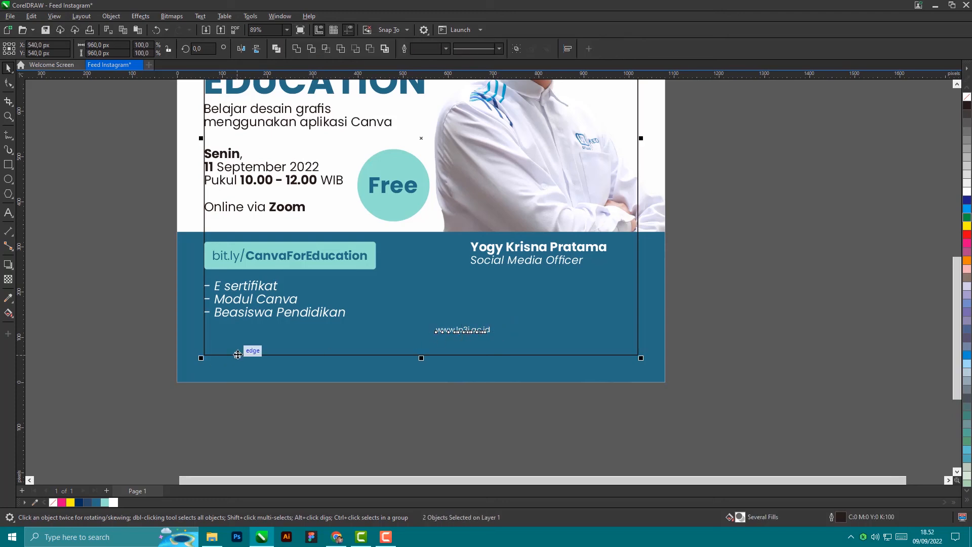
key(b)
key(l)
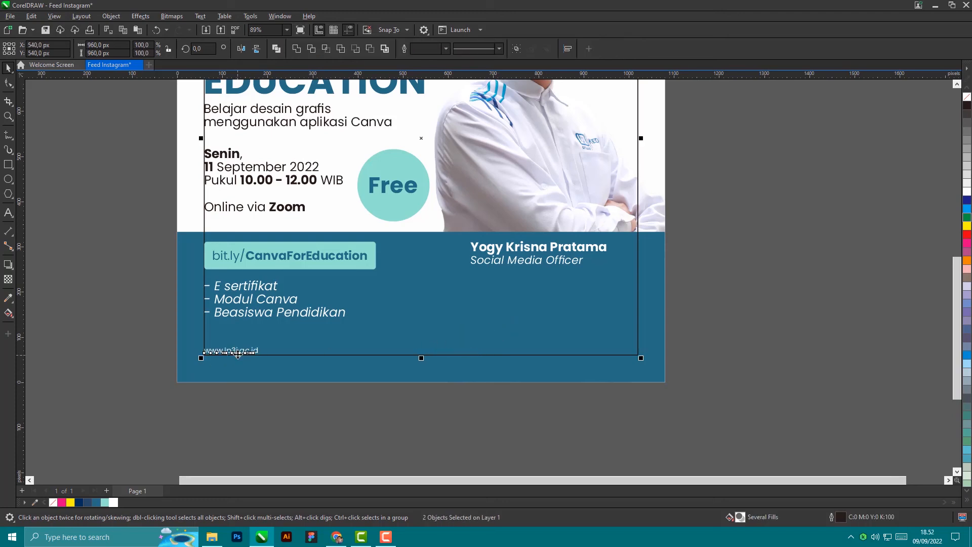
key(Escape)
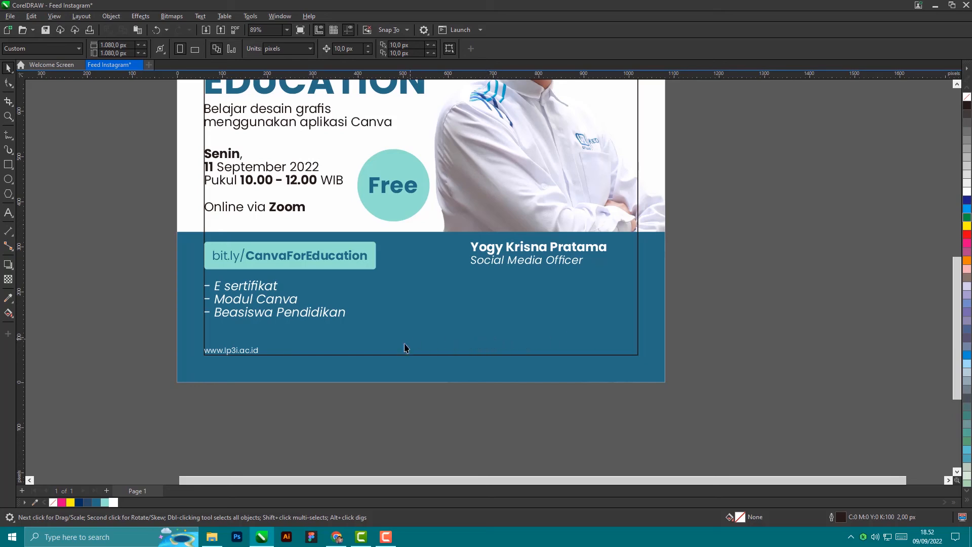
Step: Select the event text block and Free circle and nudge them up, then back down
scroll(402, 374, down, 3)
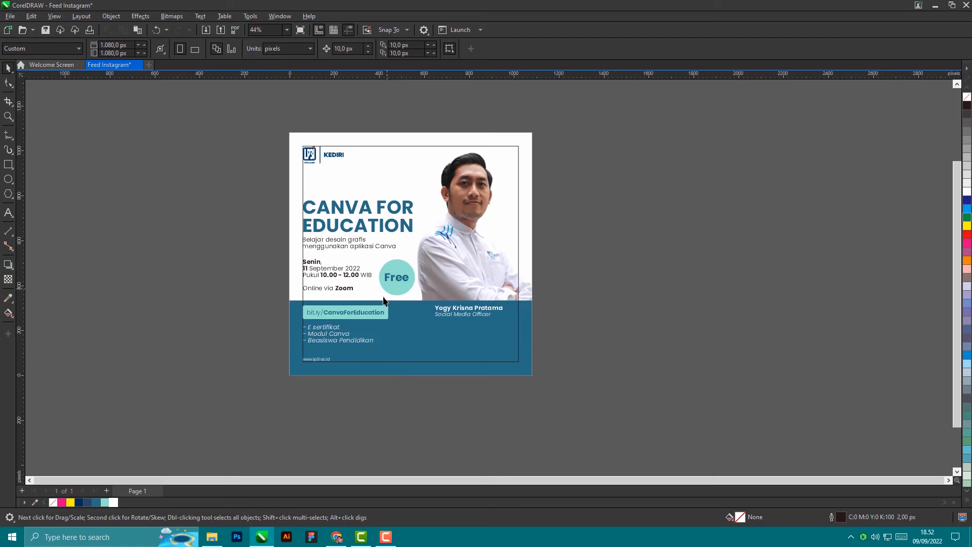
scroll(232, 200, up, 1)
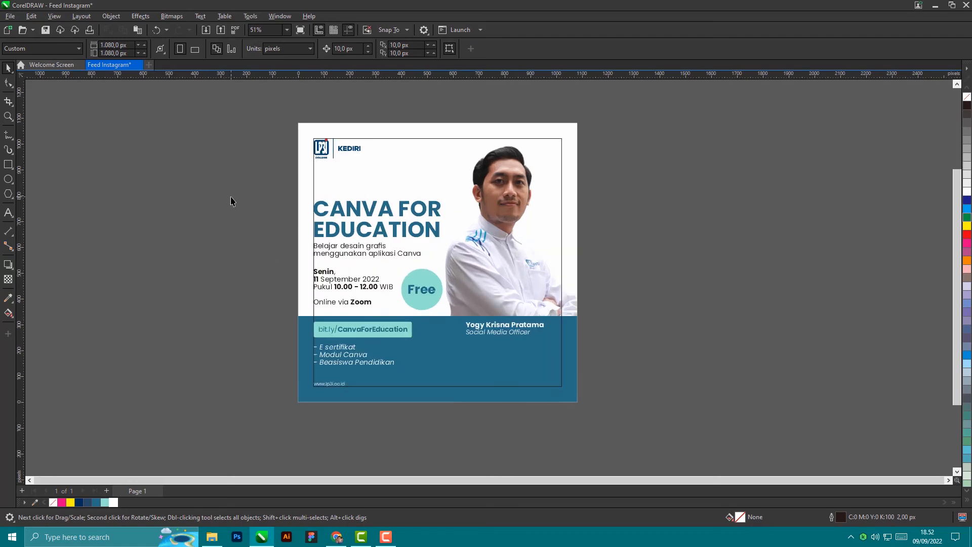
drag(235, 186, 428, 263)
drag(464, 317, 464, 316)
key(Up)
key(Up)
key(Up)
key(Up)
key(Up)
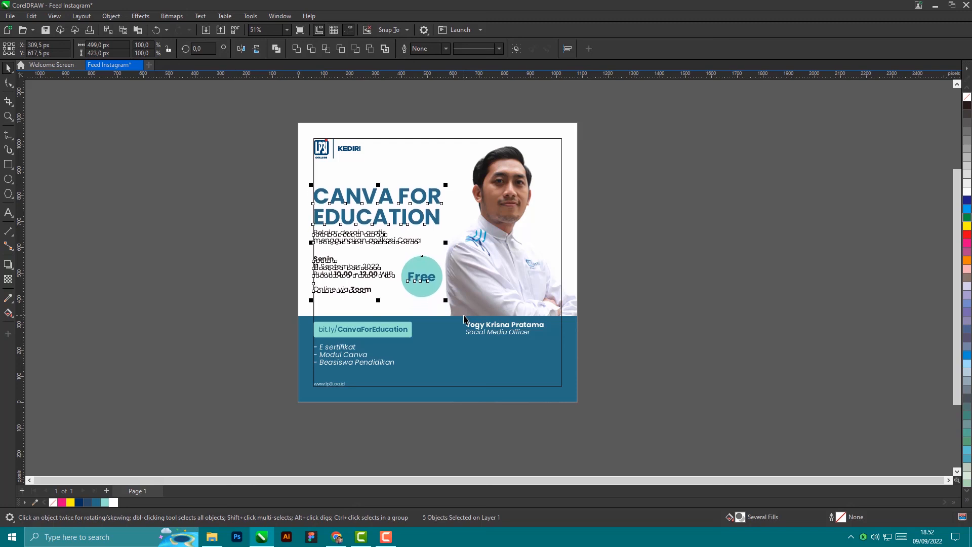
key(Down)
click(419, 167)
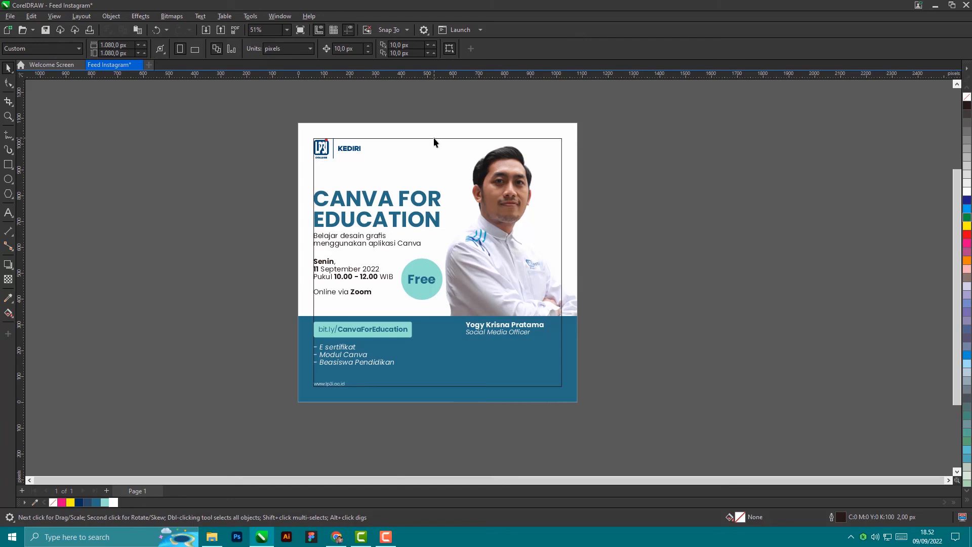
Step: Move the 960 × 960 px frame rectangle off to the right, then select all thirteen poster elements
drag(434, 138, 810, 147)
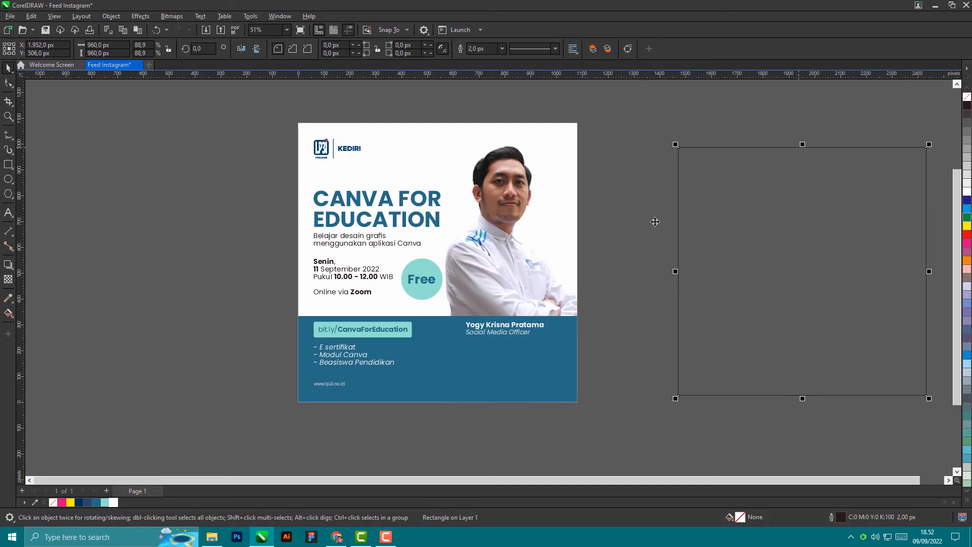
scroll(516, 258, up, 3)
scroll(516, 260, down, 3)
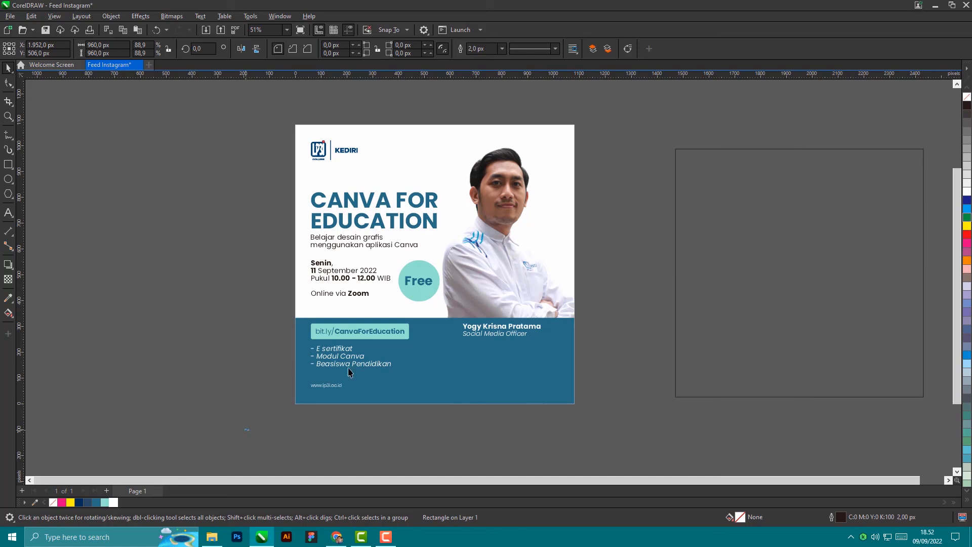
drag(244, 431, 666, 102)
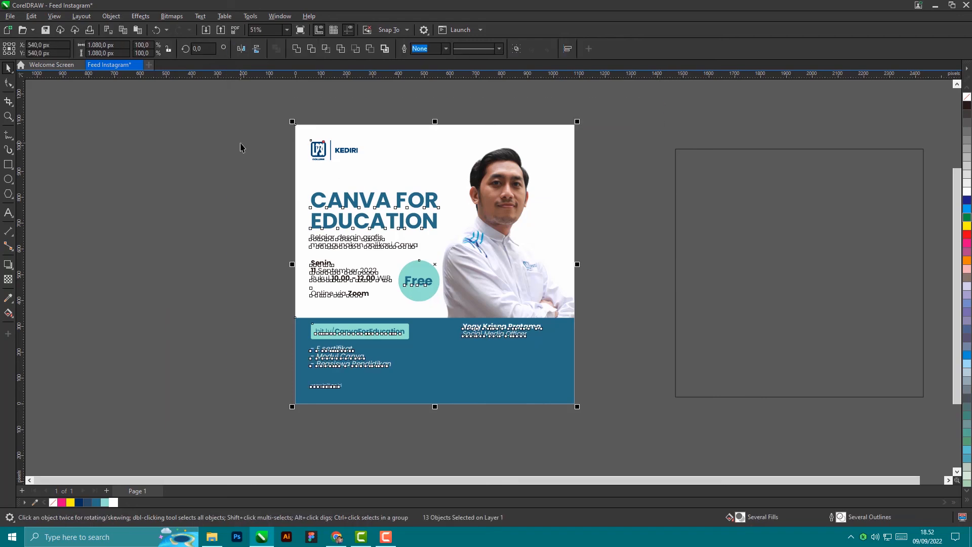
Step: Export the selection to Downloads as Feed Instagram.png, a 1080 × 1080 px PNG at 300 dpi
click(11, 15)
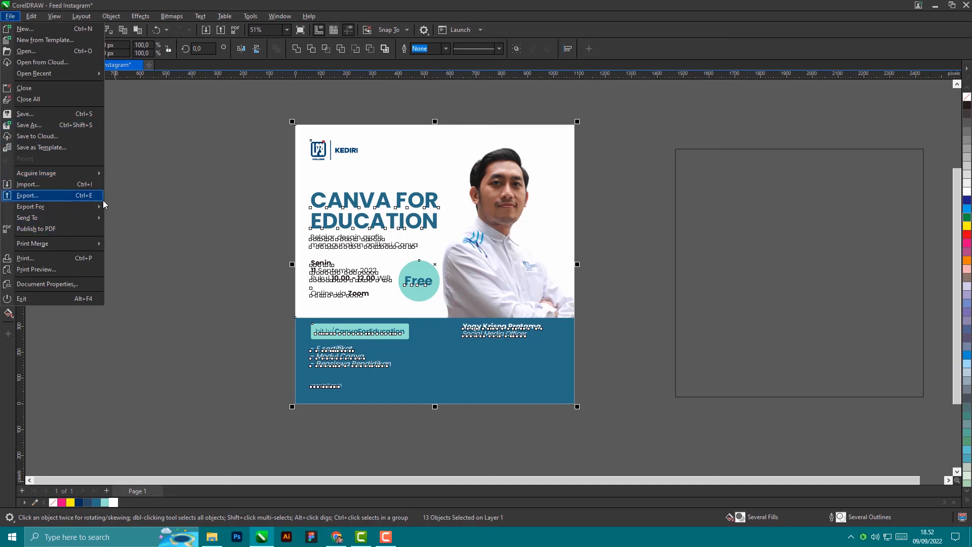
click(72, 193)
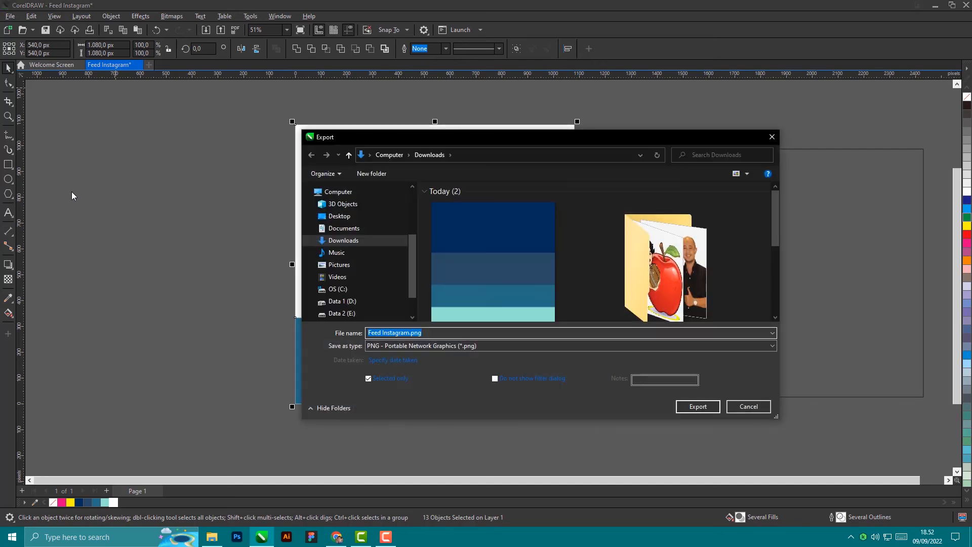
click(465, 346)
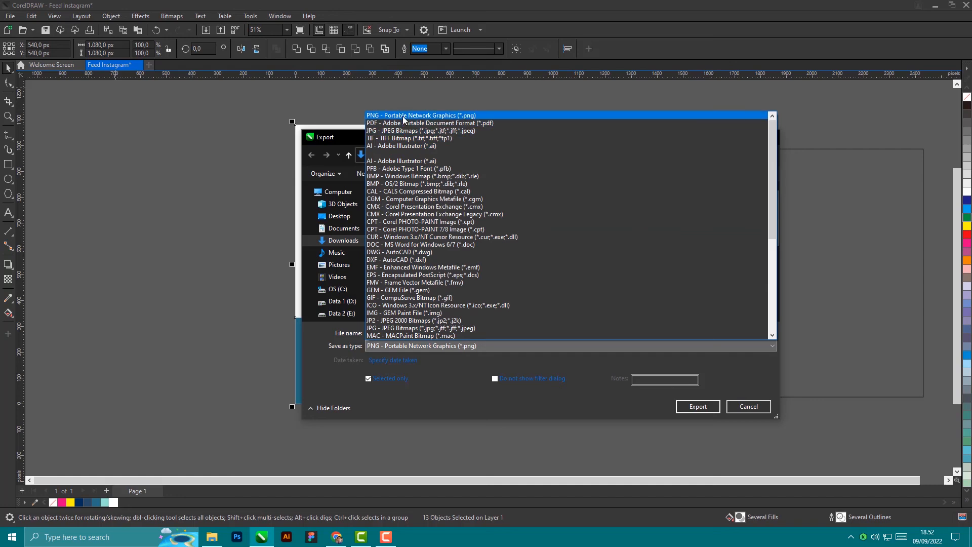
click(404, 116)
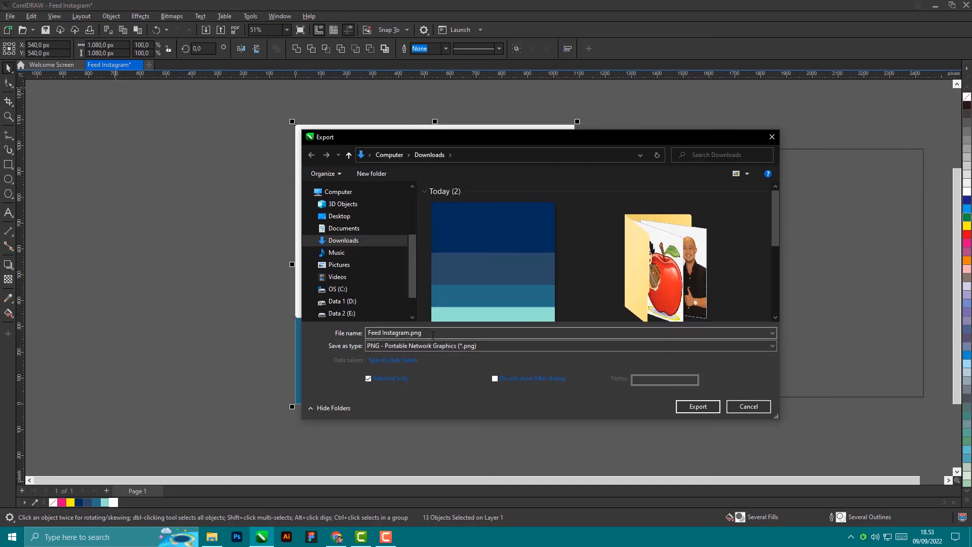
click(691, 406)
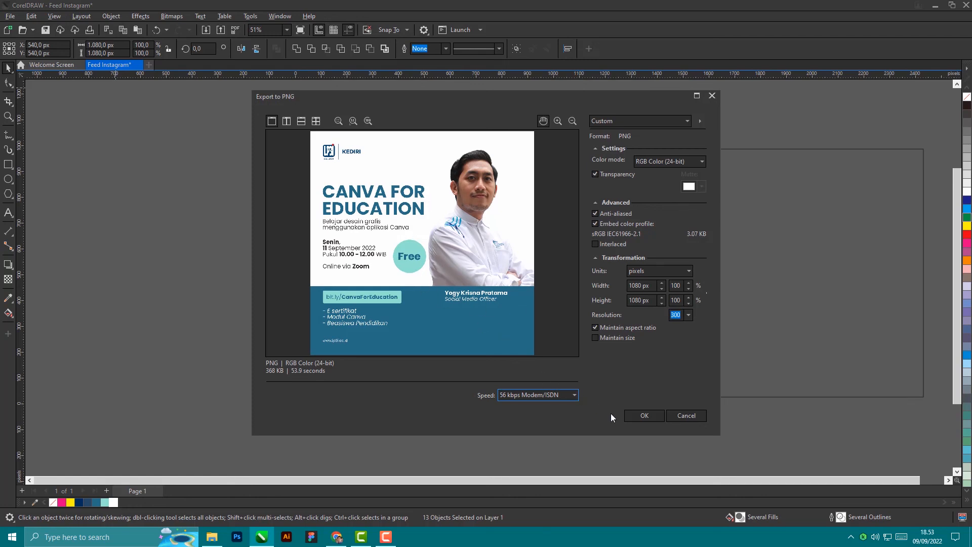
click(644, 415)
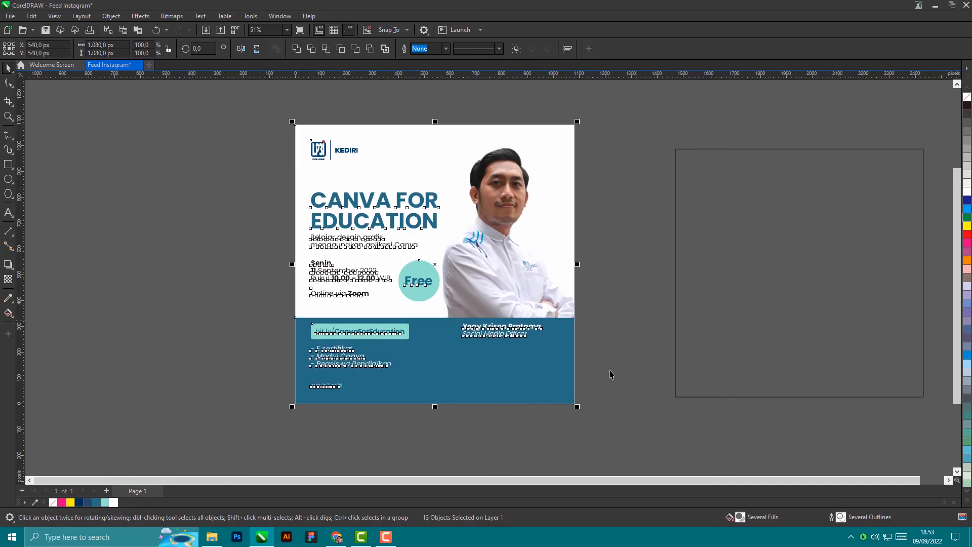
Step: Preview Feed Instagram.png from the Downloads folder at full size, then return to the CorelDRAW poster
click(212, 537)
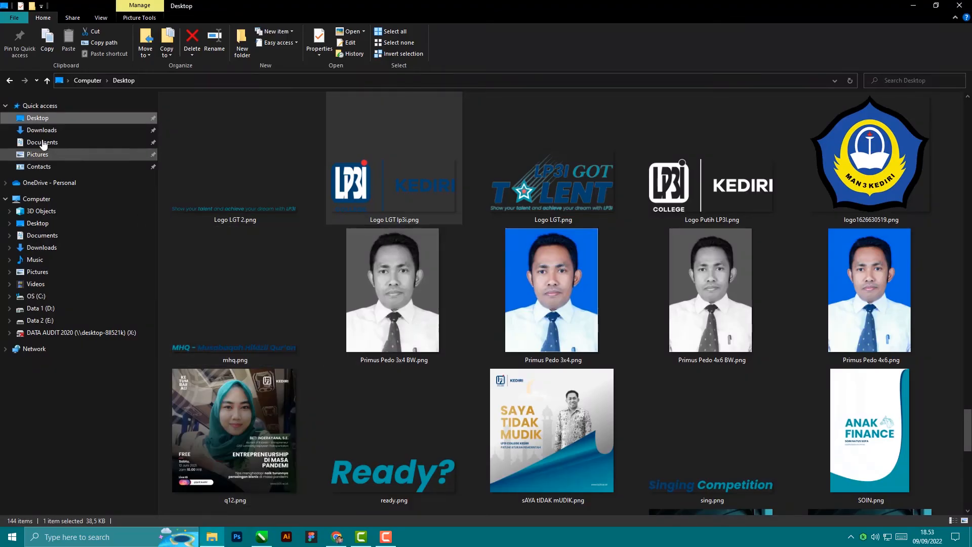
click(76, 130)
double_click(196, 133)
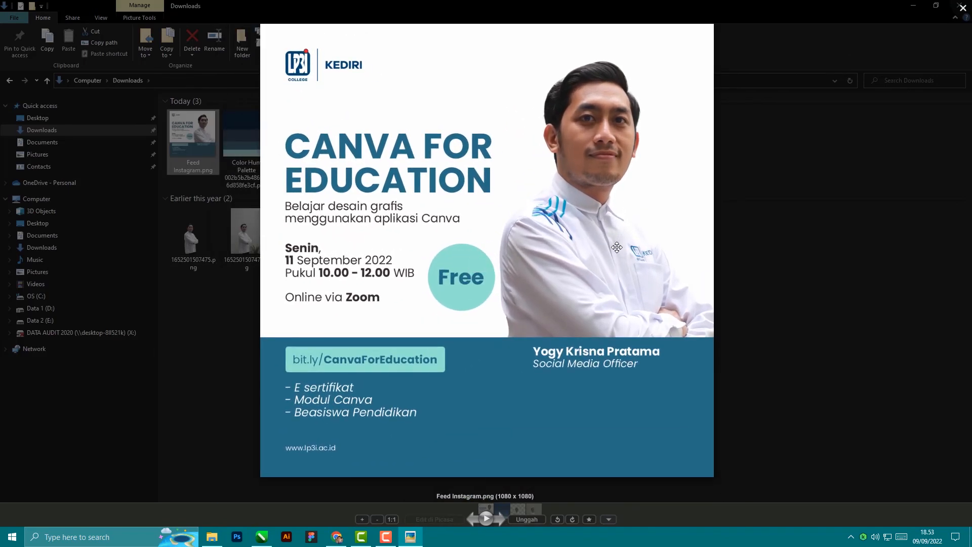
scroll(617, 249, down, 5)
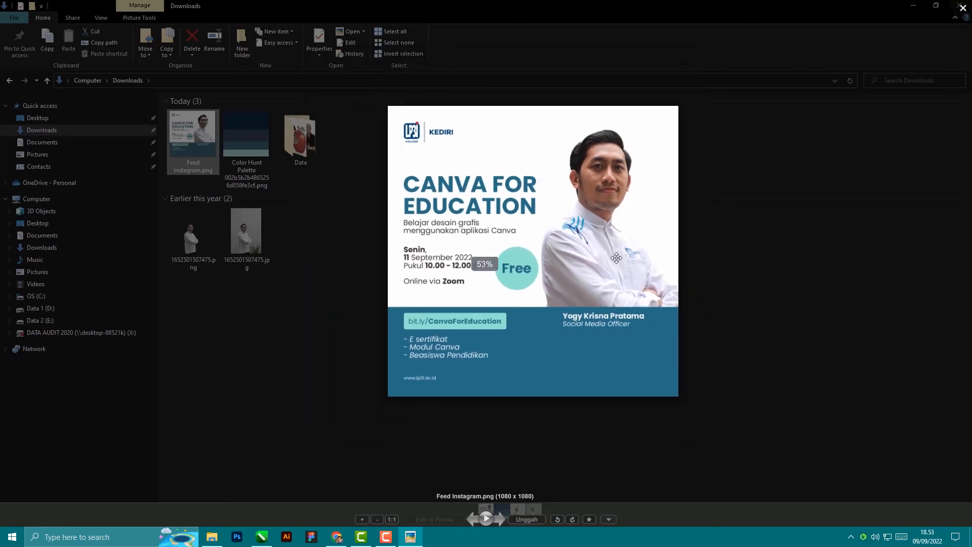
scroll(617, 250, up, 4)
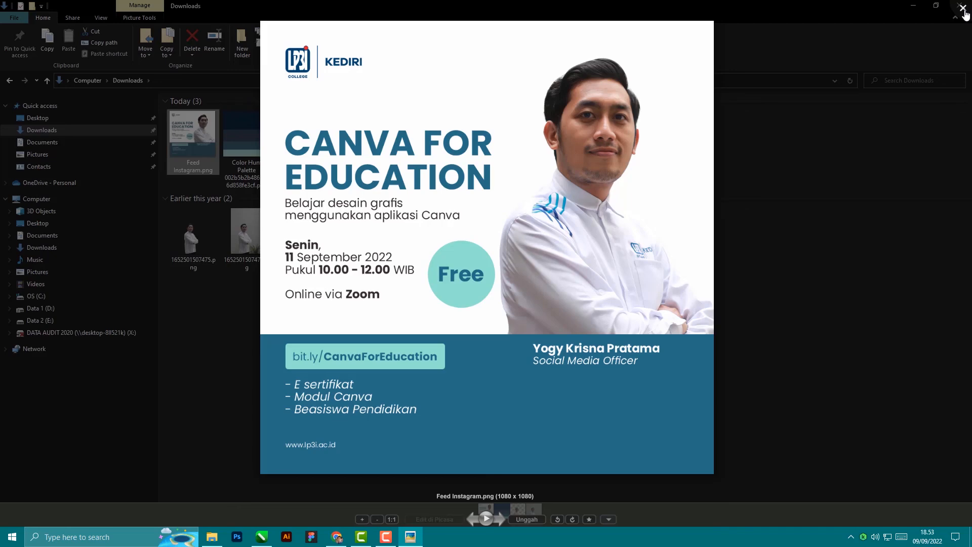
click(963, 10)
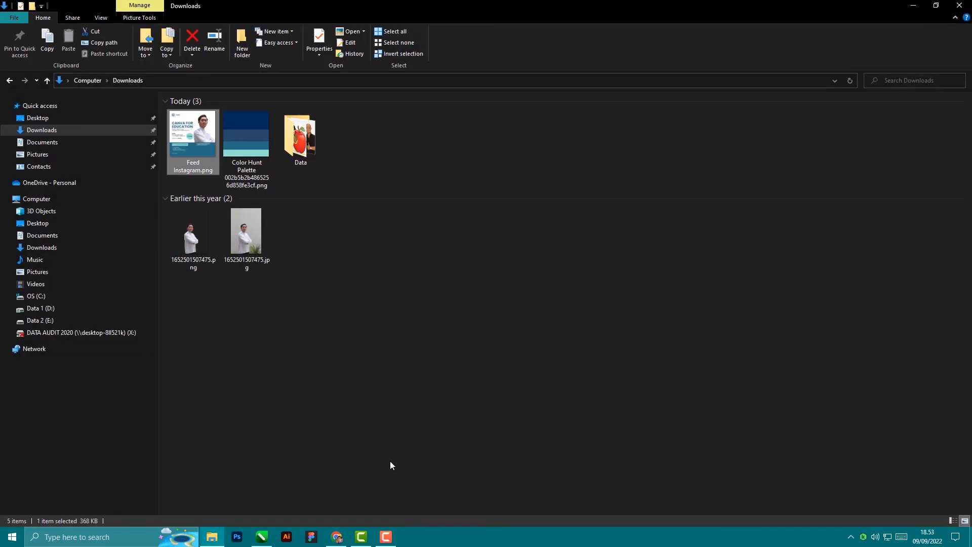
click(269, 539)
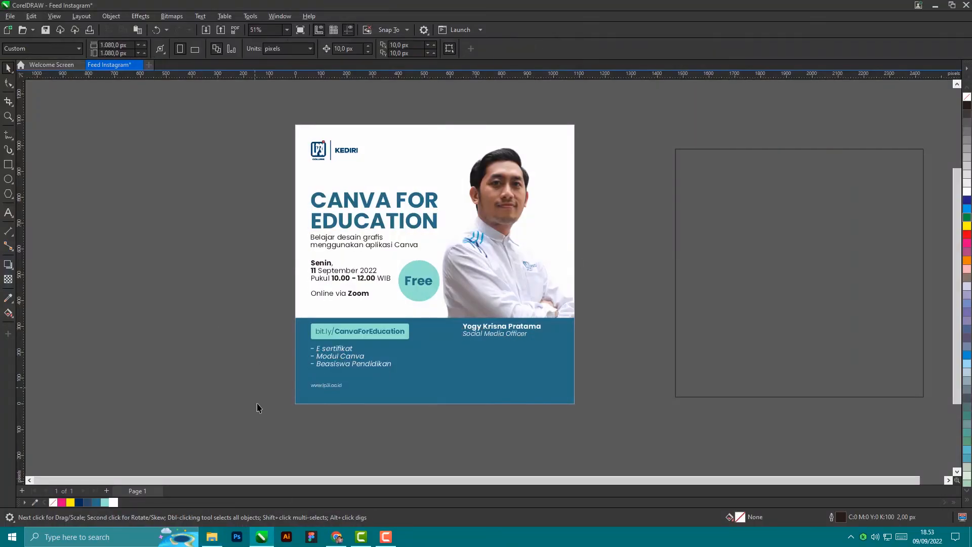
Step: Search 'canva' in a new Chrome tab and go to the Canva home page
click(339, 538)
click(137, 8)
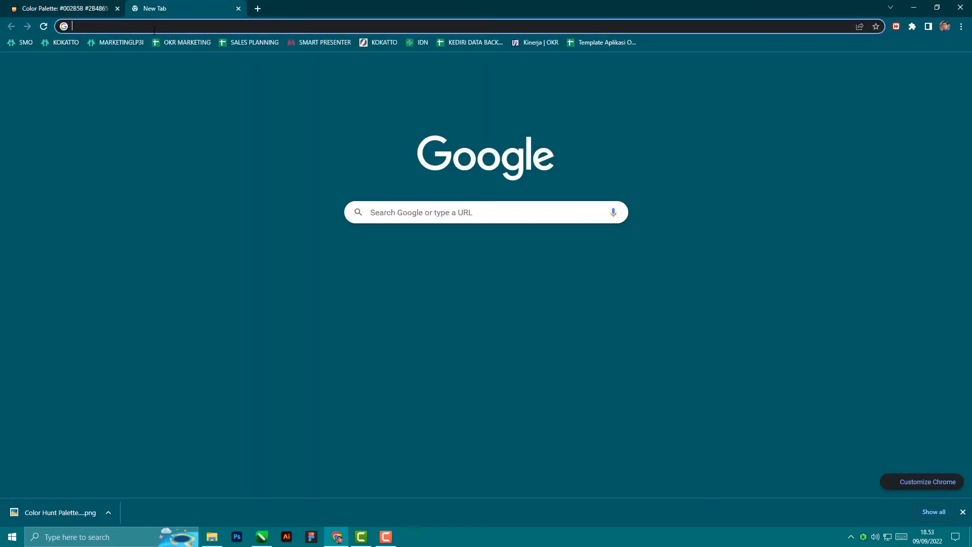
text(canva)
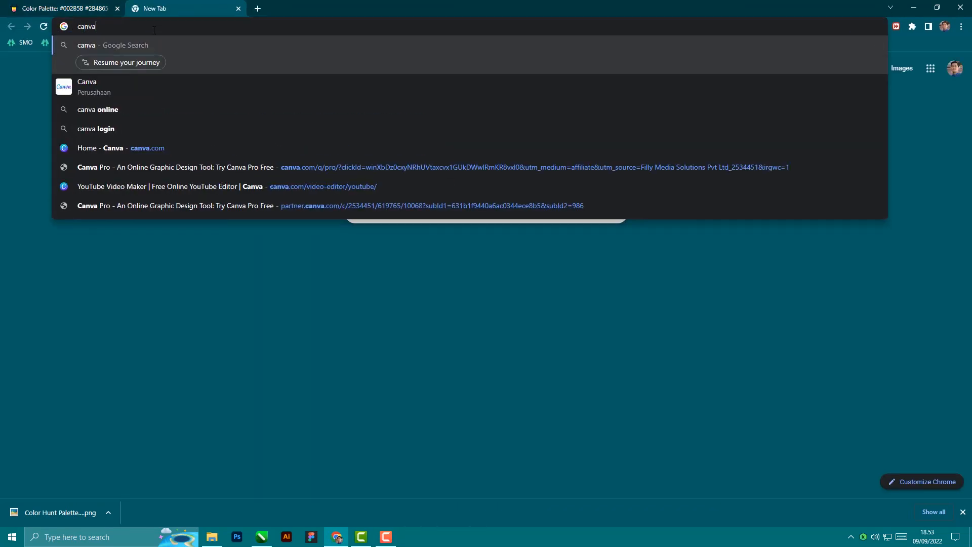
key(Return)
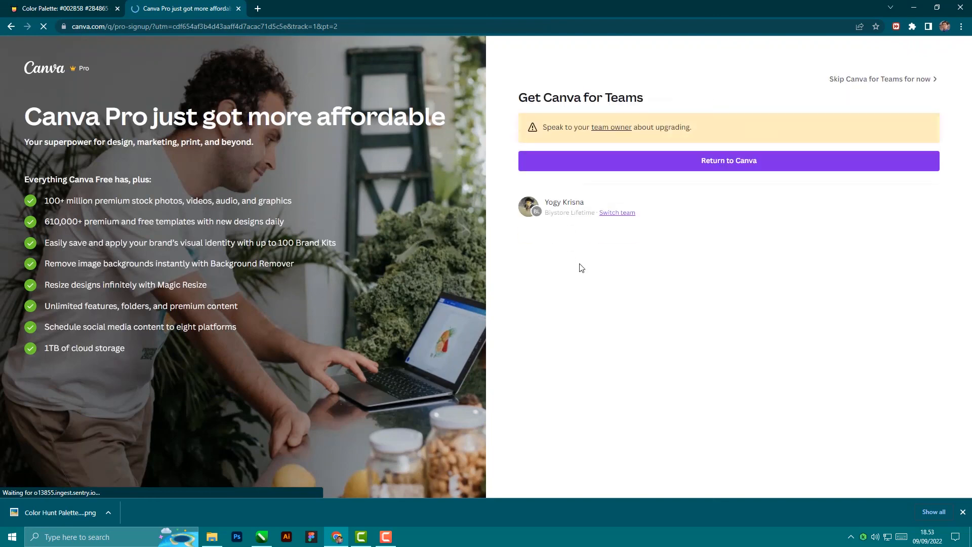
click(665, 166)
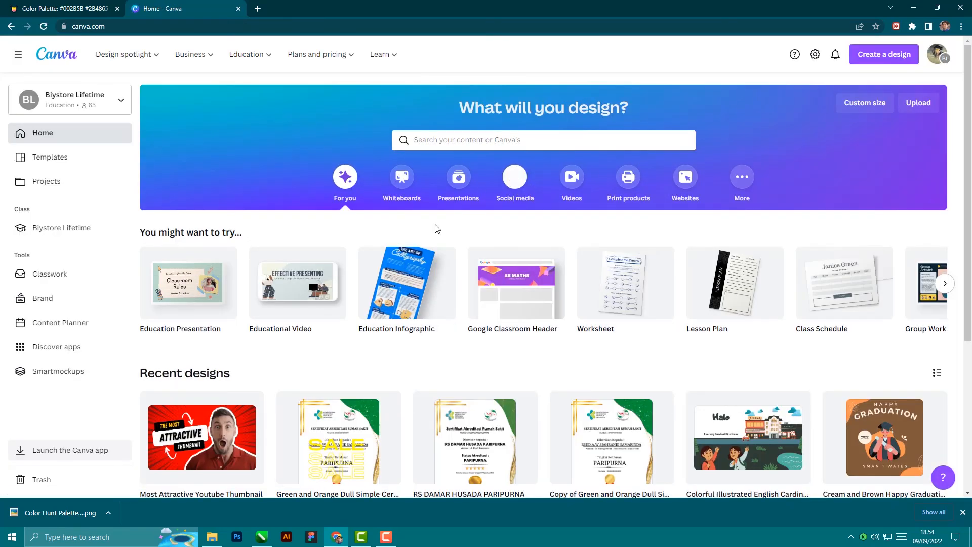
Step: Create a blank Instagram Post design from the Social media design types
scroll(384, 344, down, 1)
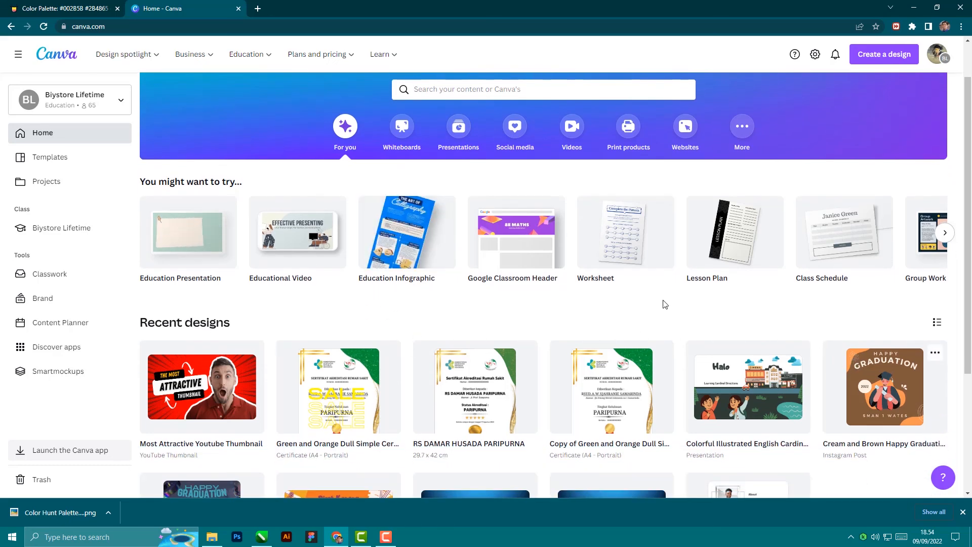
scroll(561, 251, up, 1)
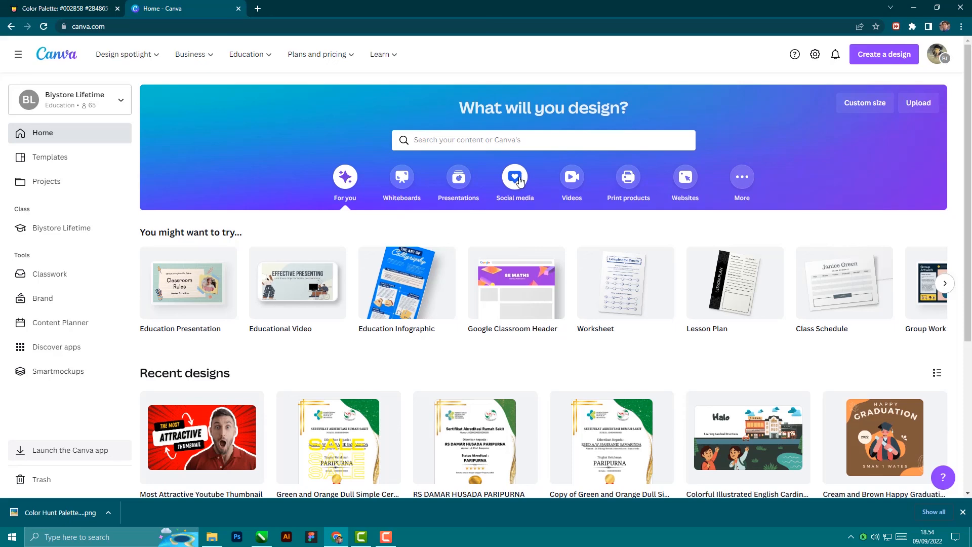
click(520, 181)
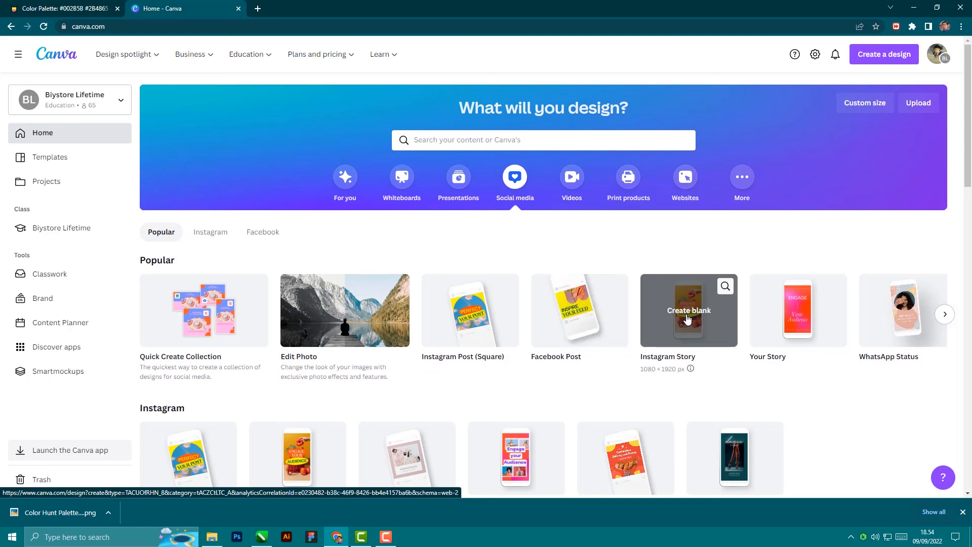
click(456, 333)
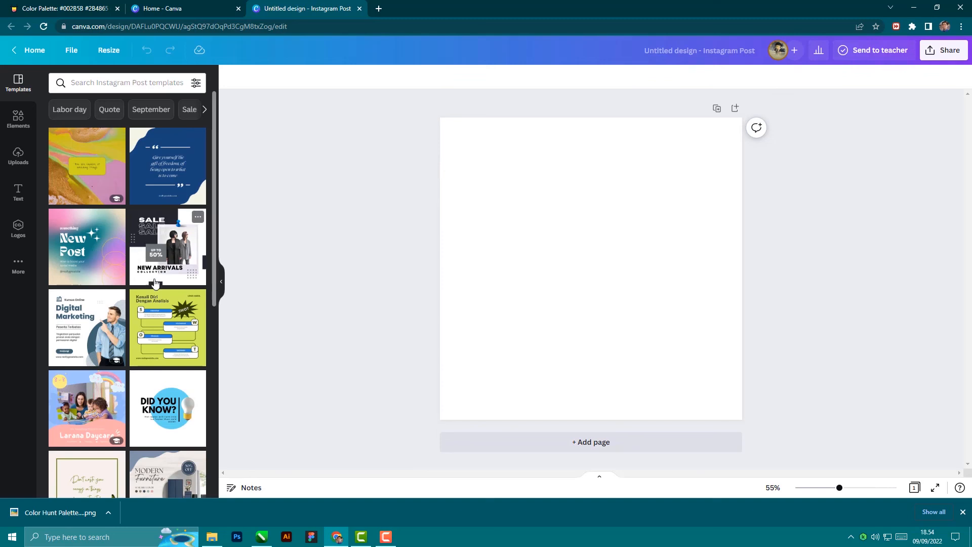
Step: Apply the Digital Marketing template and change the heading word 'Digital' to 'Canva'
scroll(127, 300, down, 1)
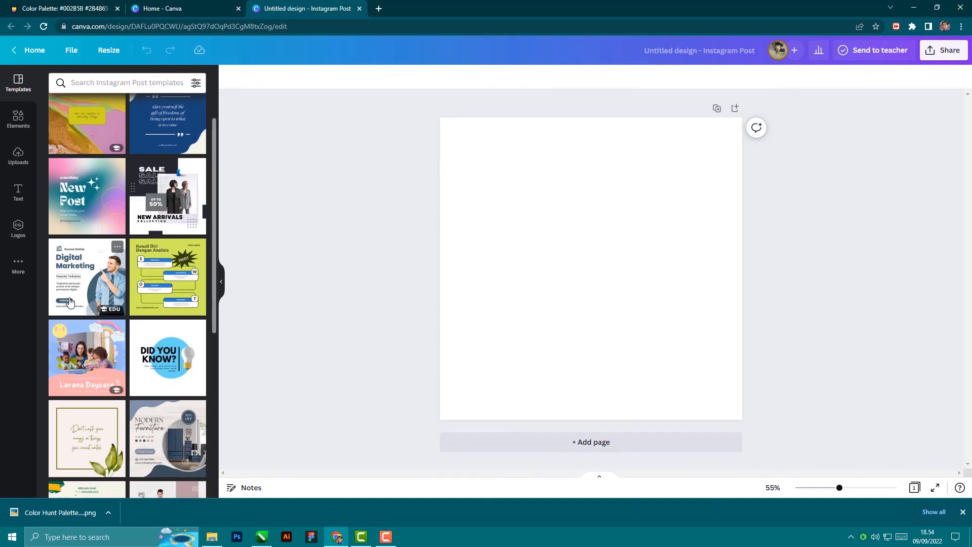
click(98, 275)
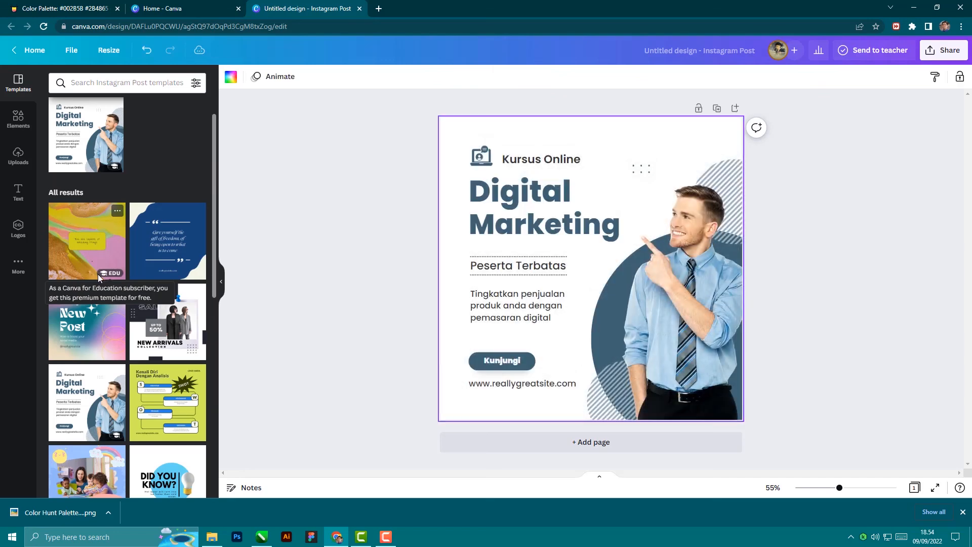
click(570, 195)
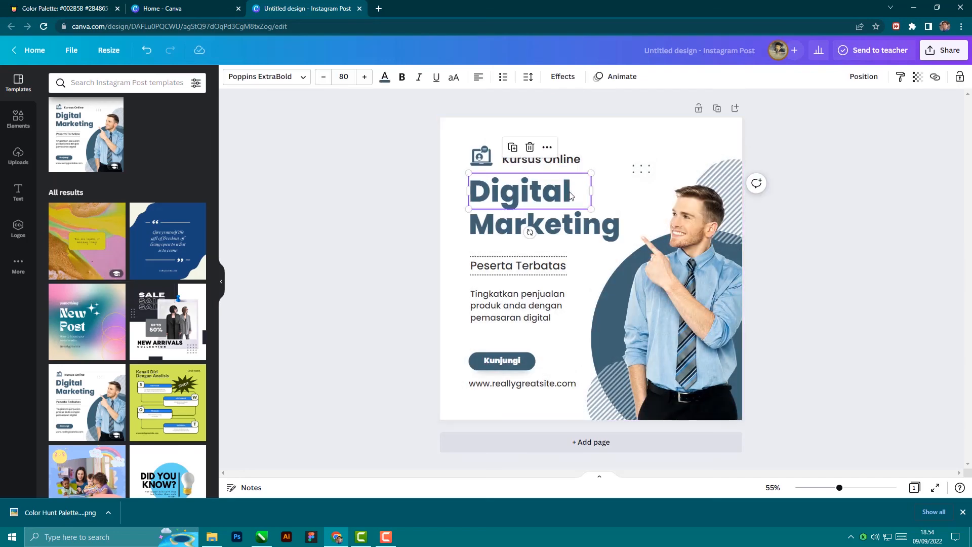
double_click(570, 195)
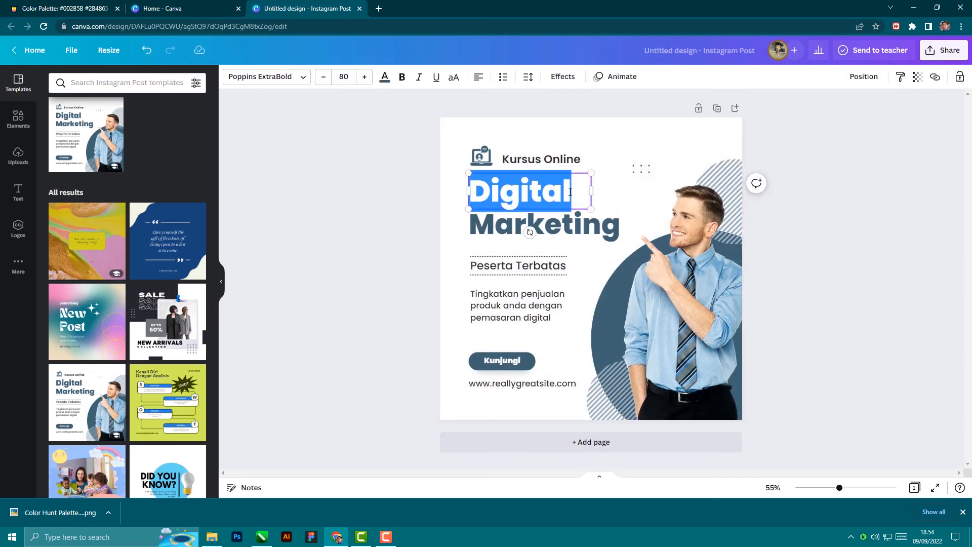
text(Canva)
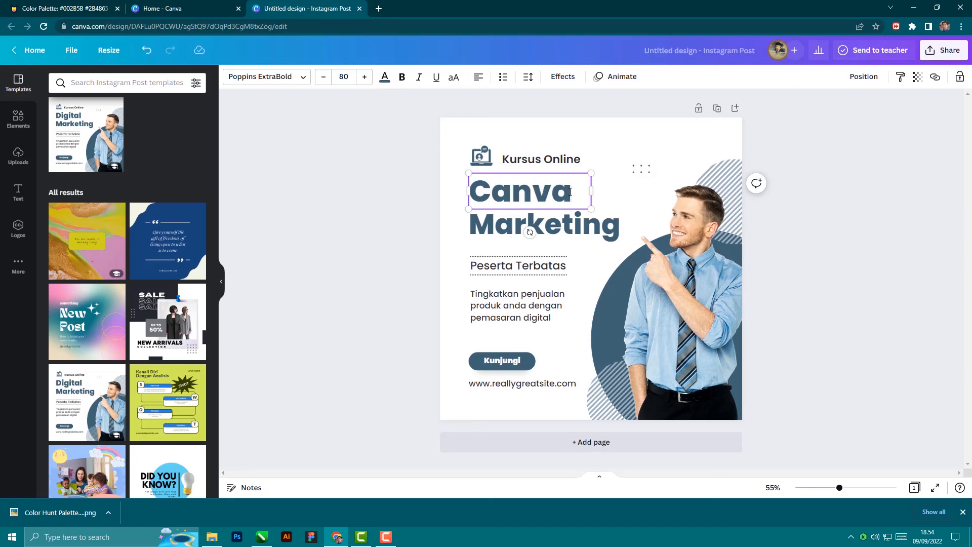